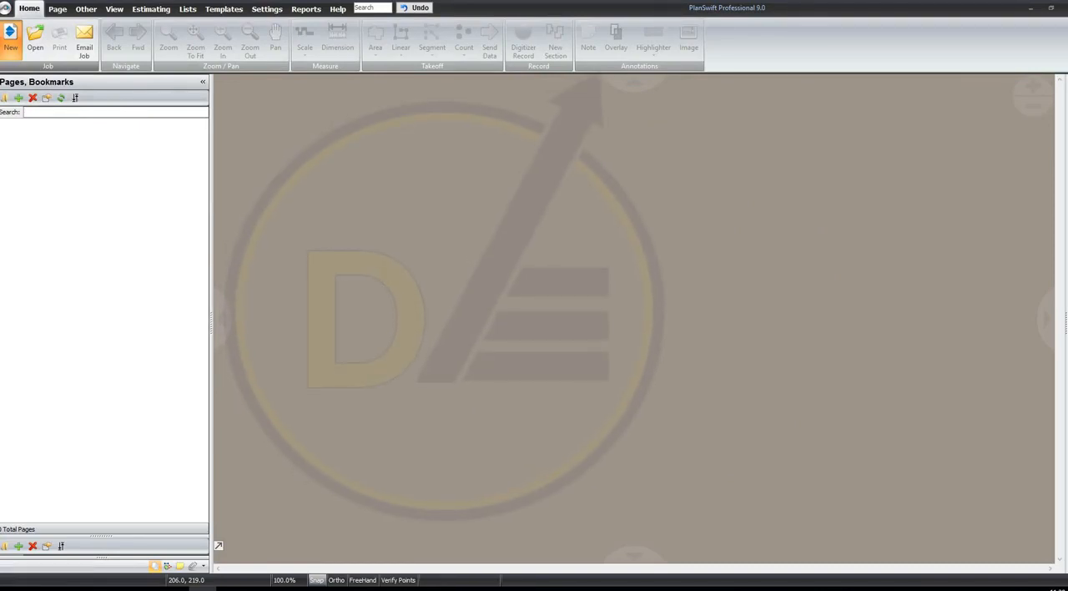
Create a local job numbered 2001 with the description Kimberly Residence and the English measurement type
click(10, 39)
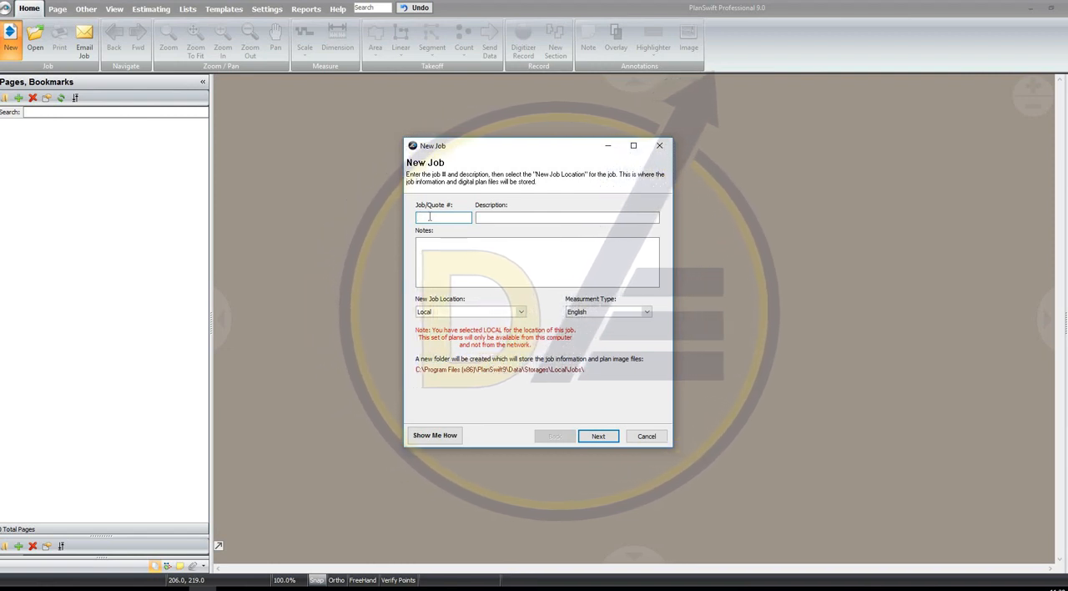
text(2001)
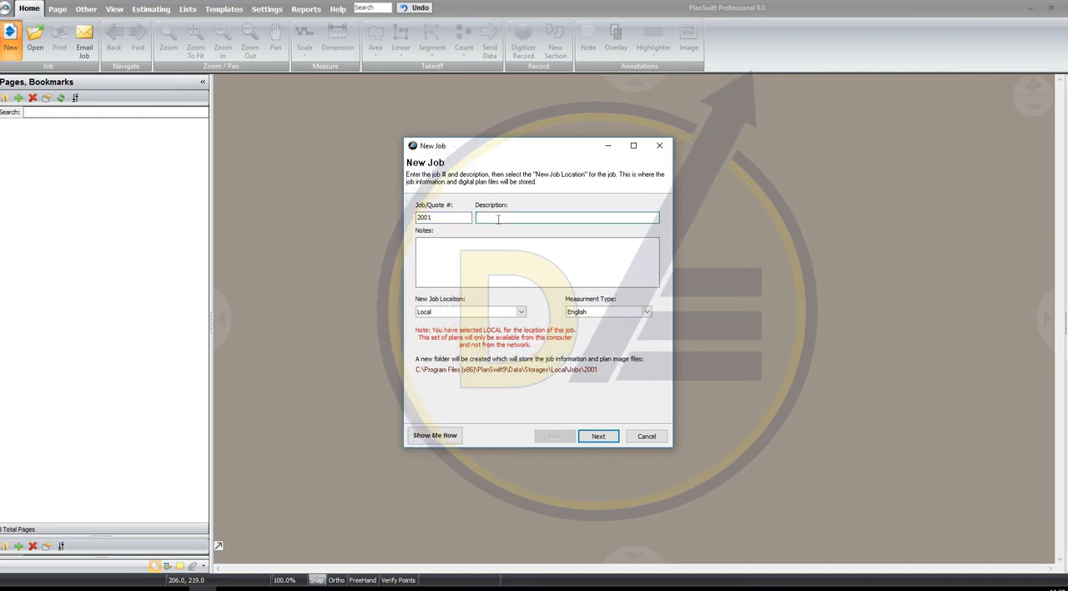
text(K)
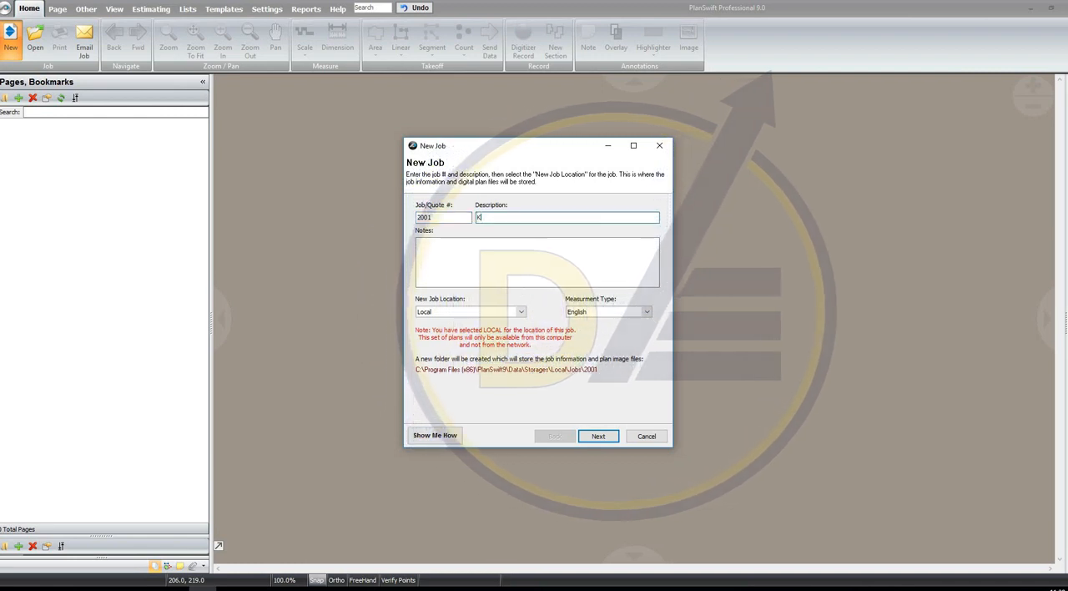
text(imberly Residence)
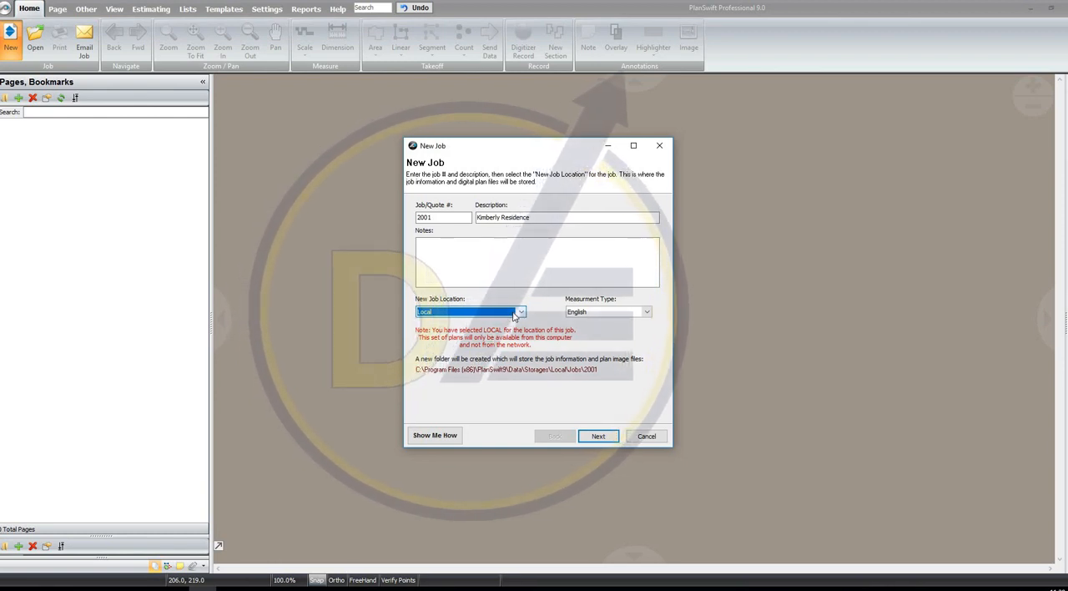
click(639, 312)
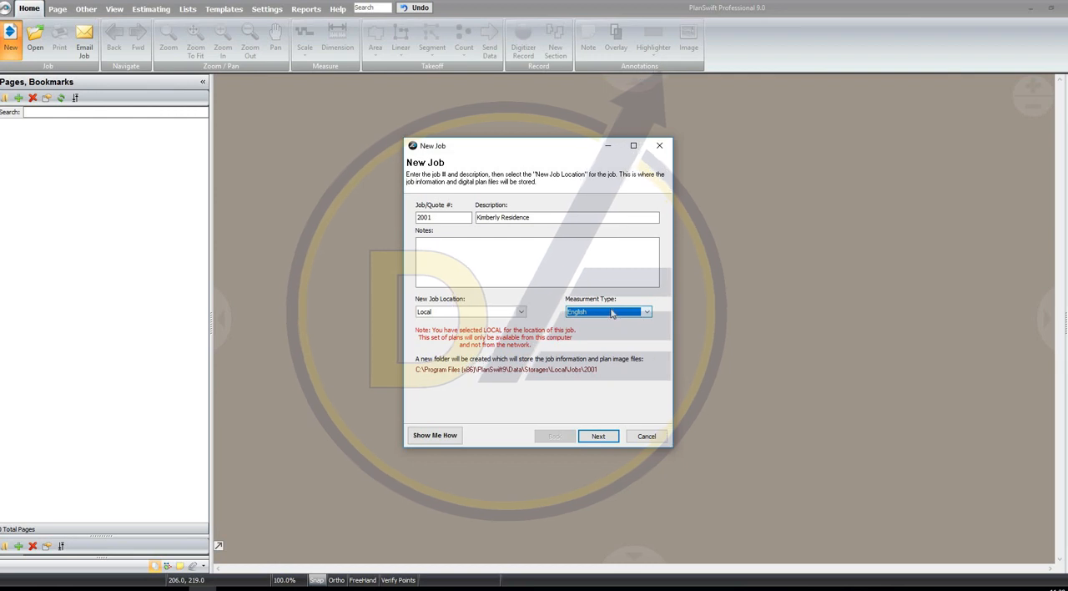
click(607, 436)
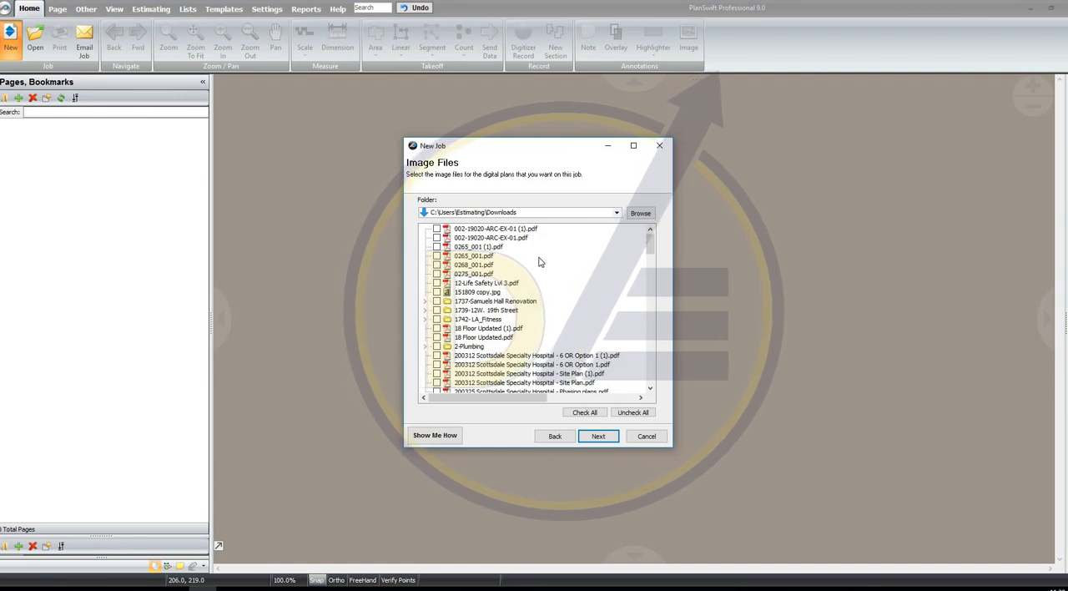
scroll(525, 299, down, 4)
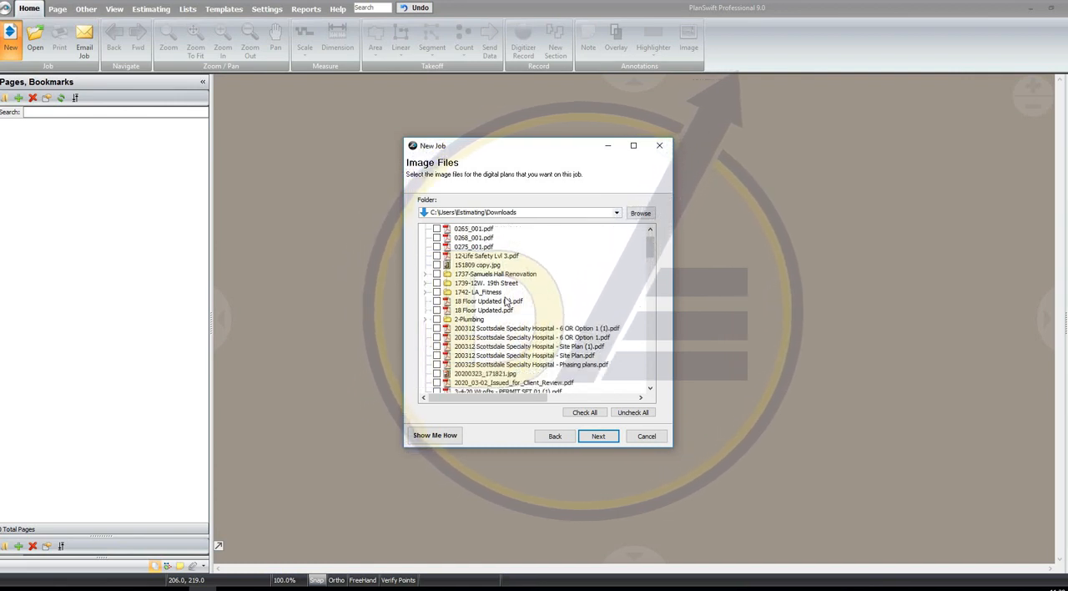
scroll(551, 307, down, 10)
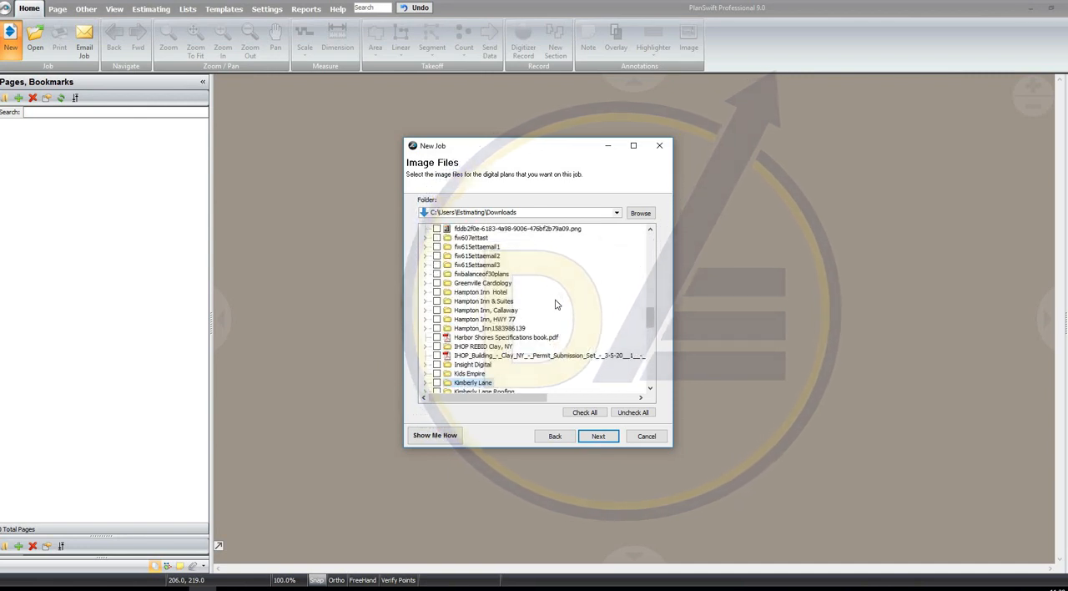
scroll(555, 303, down, 1)
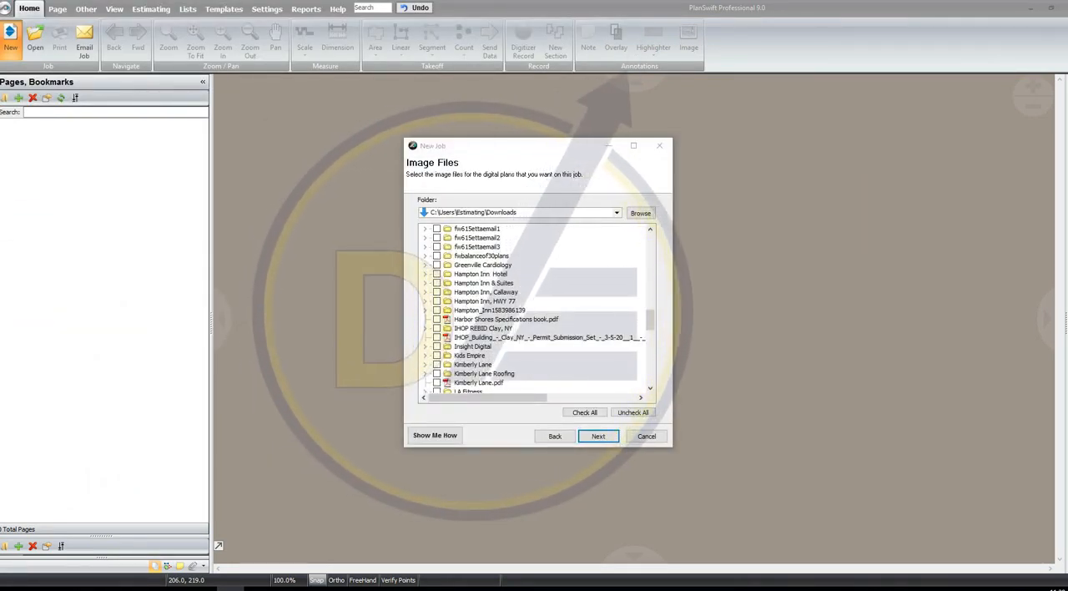
click(436, 383)
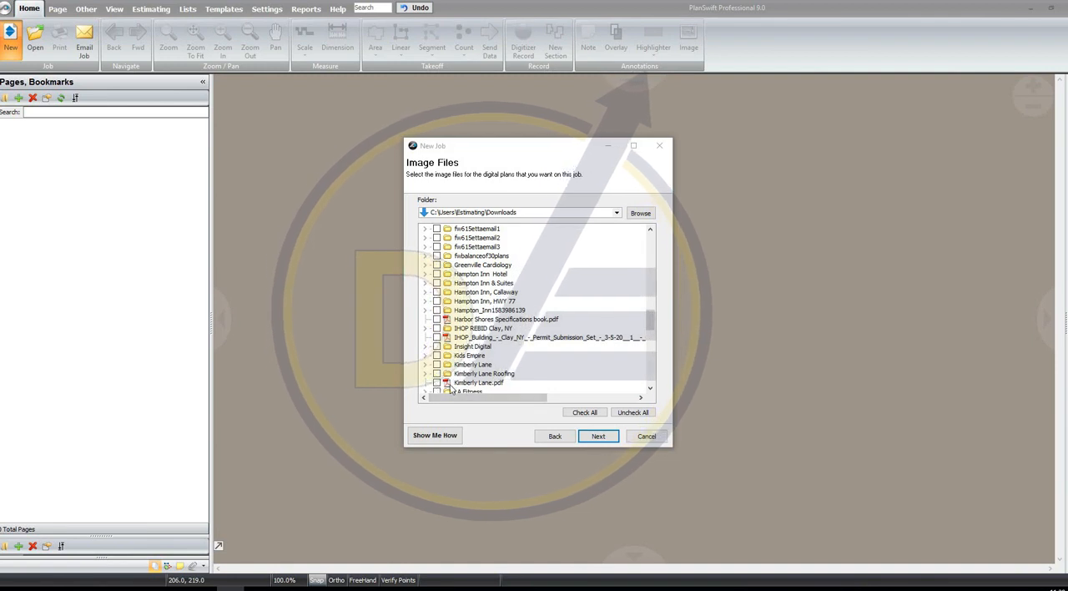
click(602, 435)
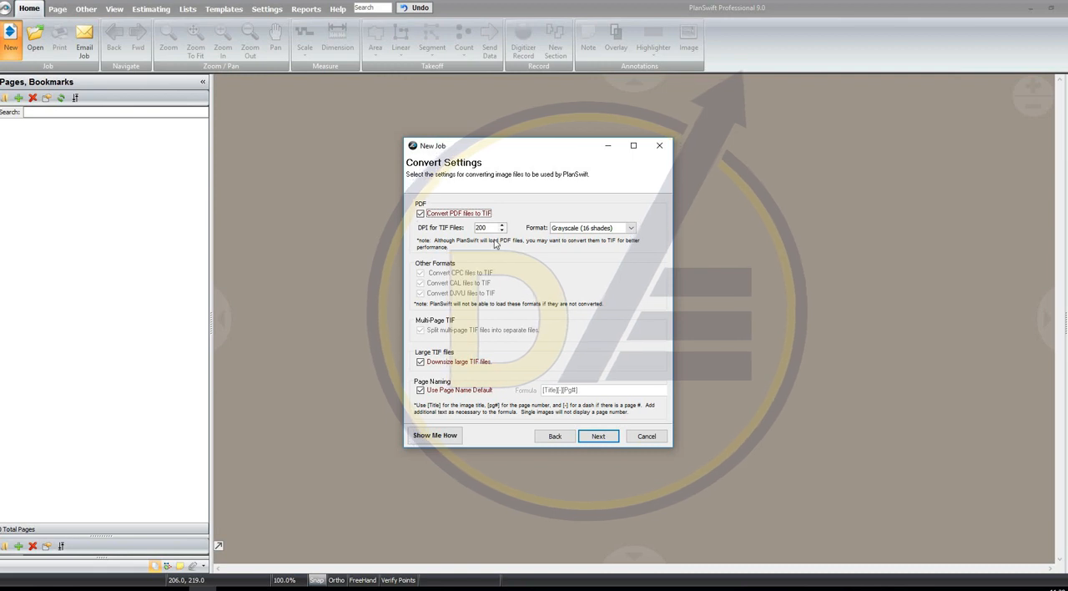
click(619, 438)
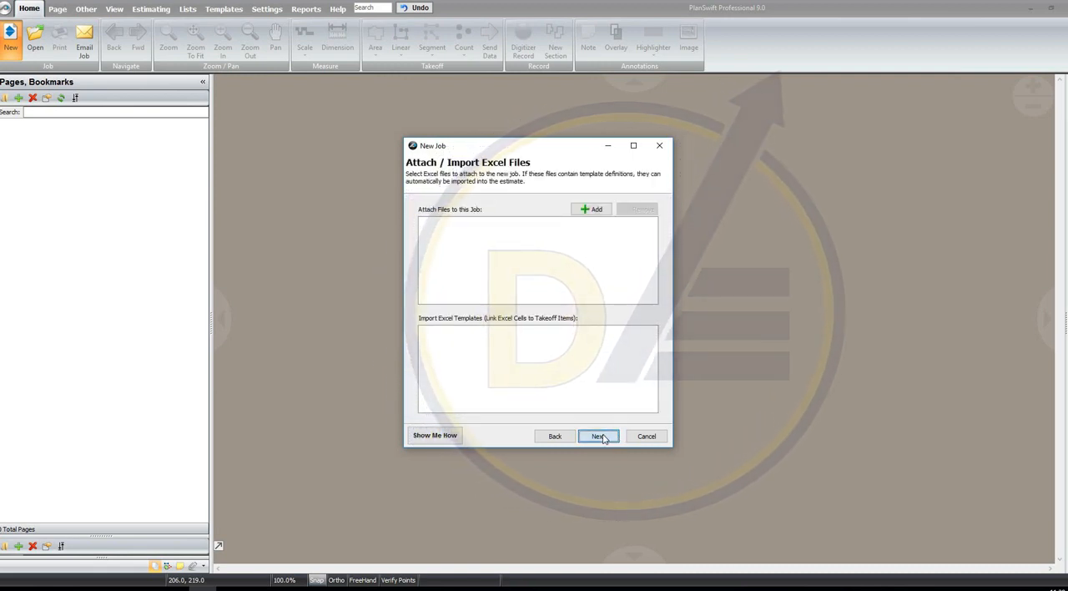
click(604, 438)
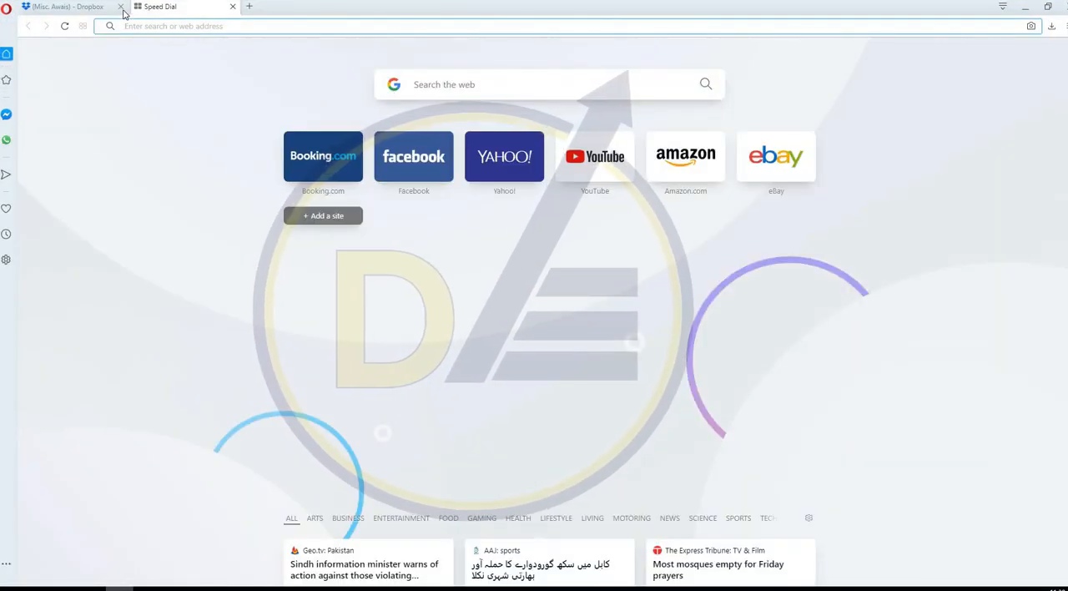
click(164, 7)
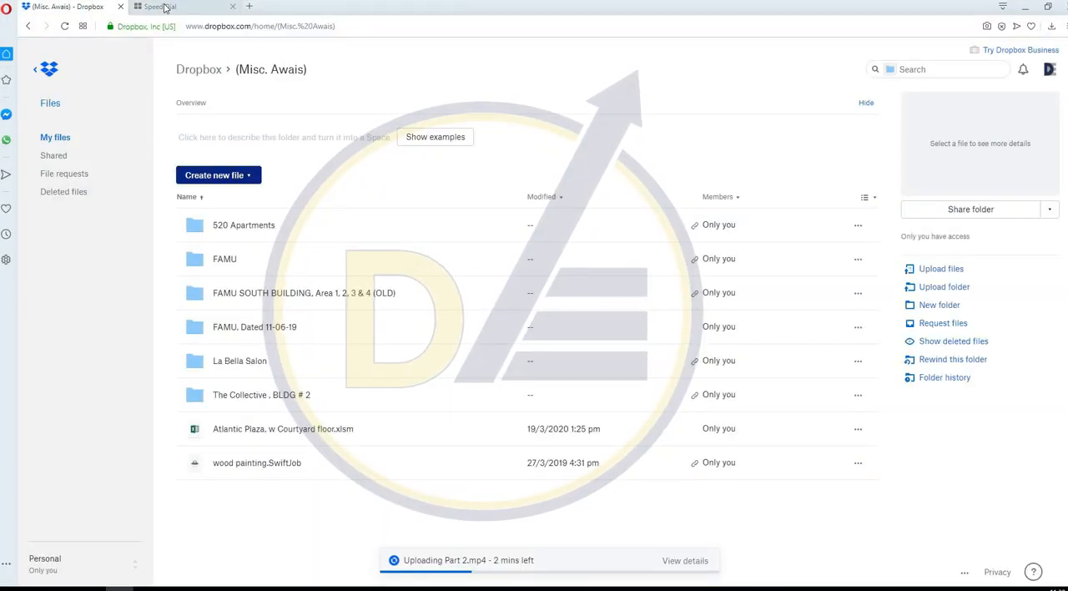
click(164, 7)
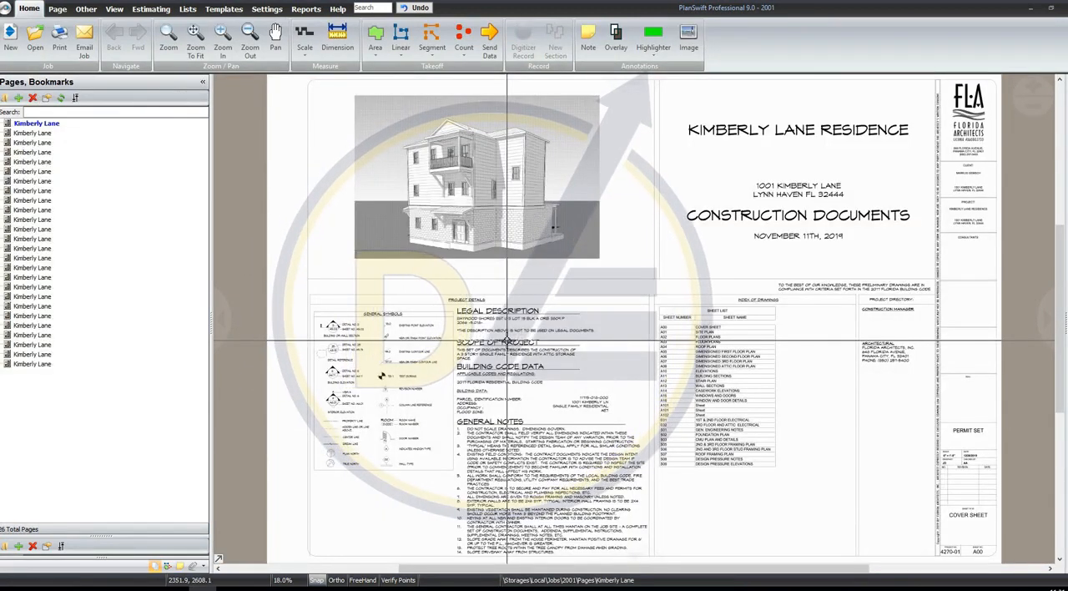
Look through a few imported Kimberly Lane pages, including the A03 floor plans, and return to the cover sheet
click(109, 153)
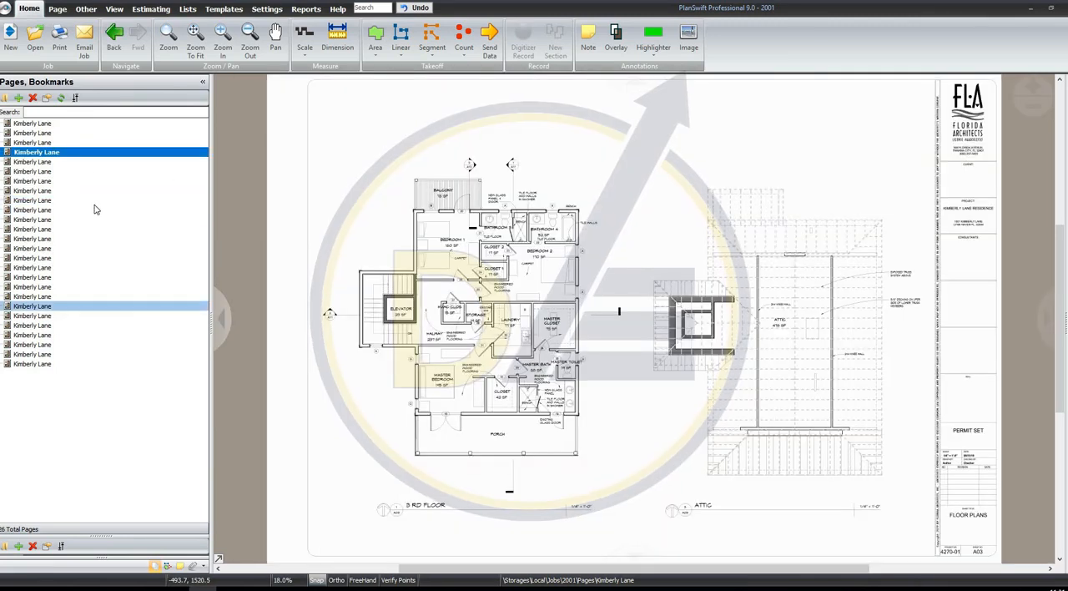
click(101, 296)
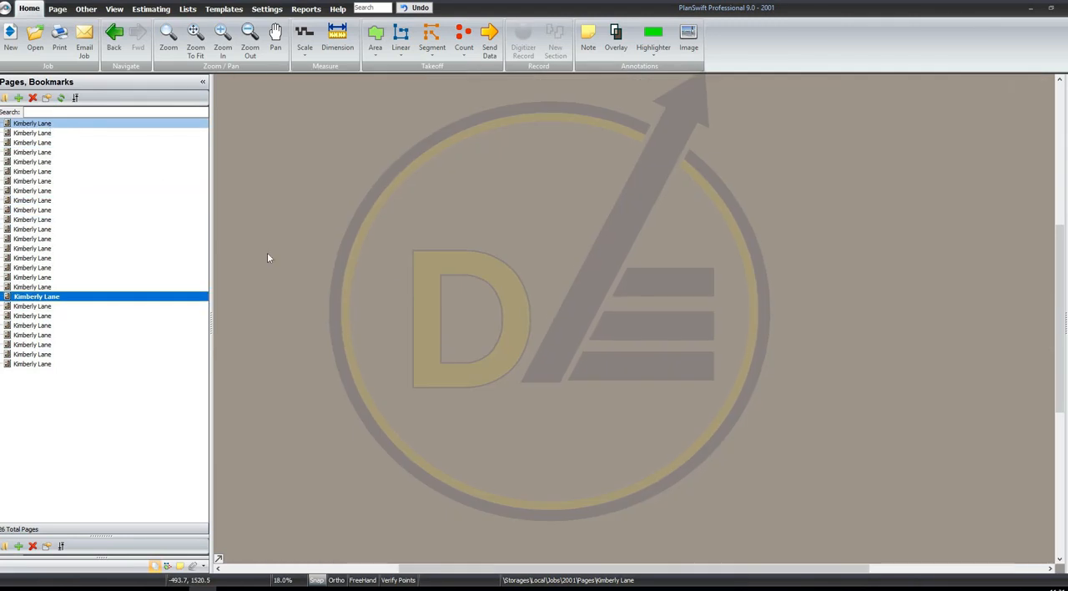
click(84, 123)
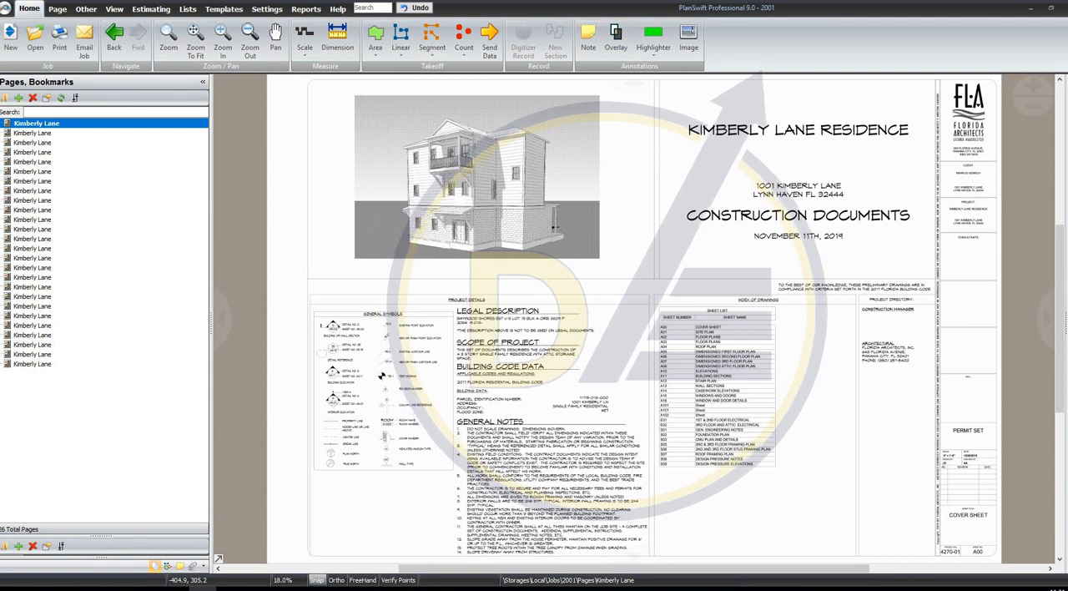
click(337, 38)
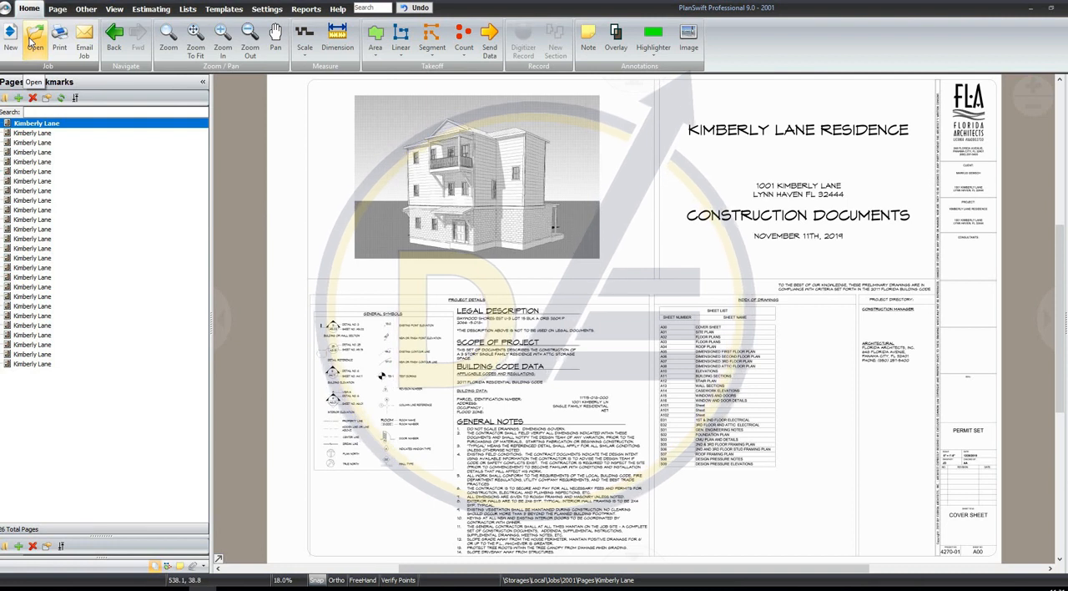
Look through the list of saved local jobs and close it without opening another job
click(33, 41)
drag(739, 208, 740, 330)
click(514, 285)
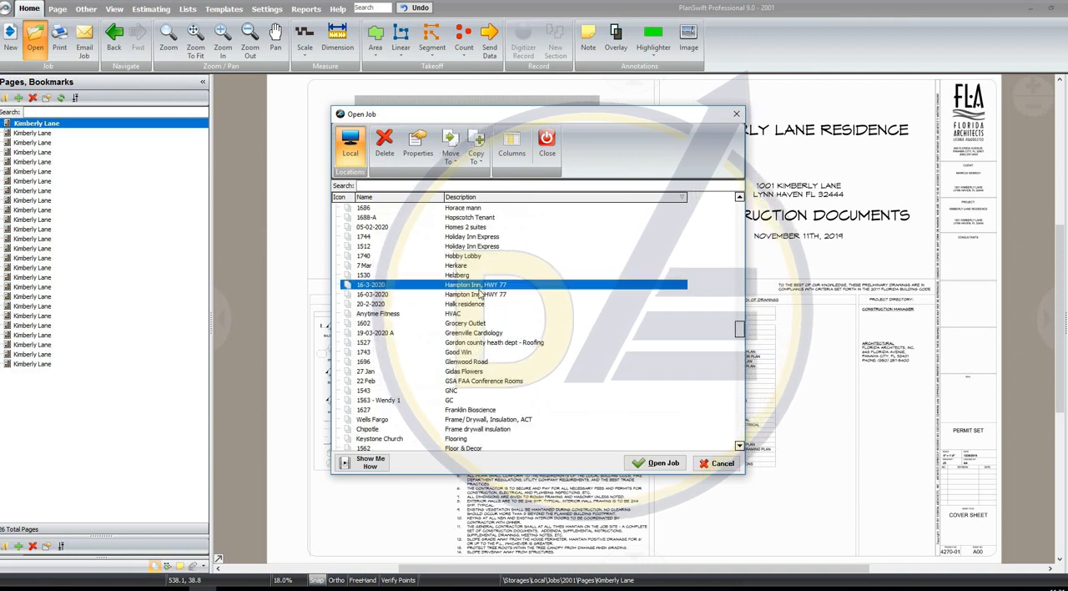
click(731, 466)
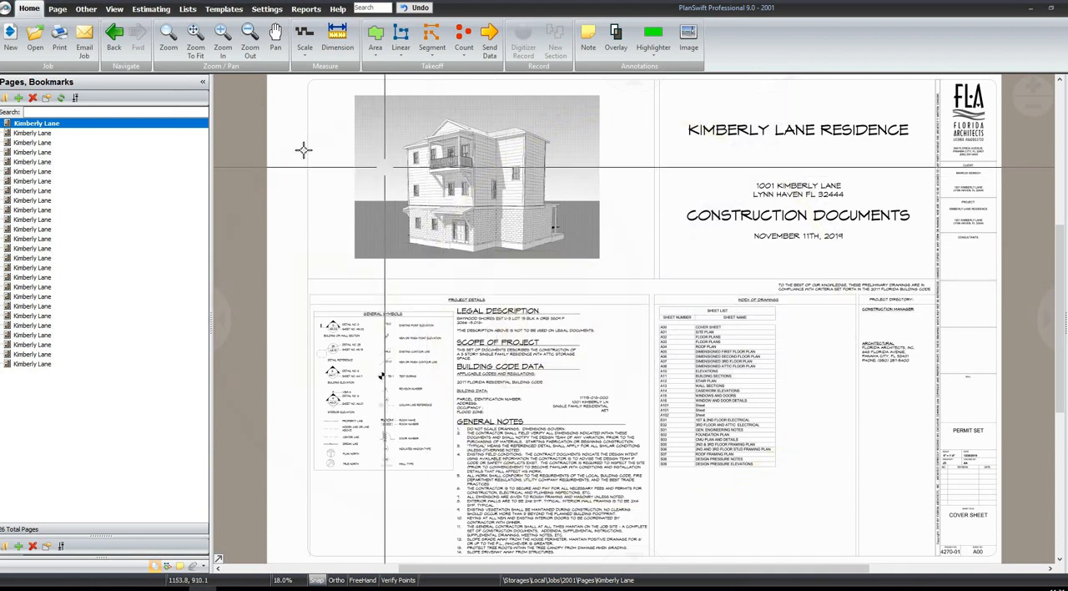
Page through the plan set and open the dimensioned second floor plan, sheet A06
click(108, 258)
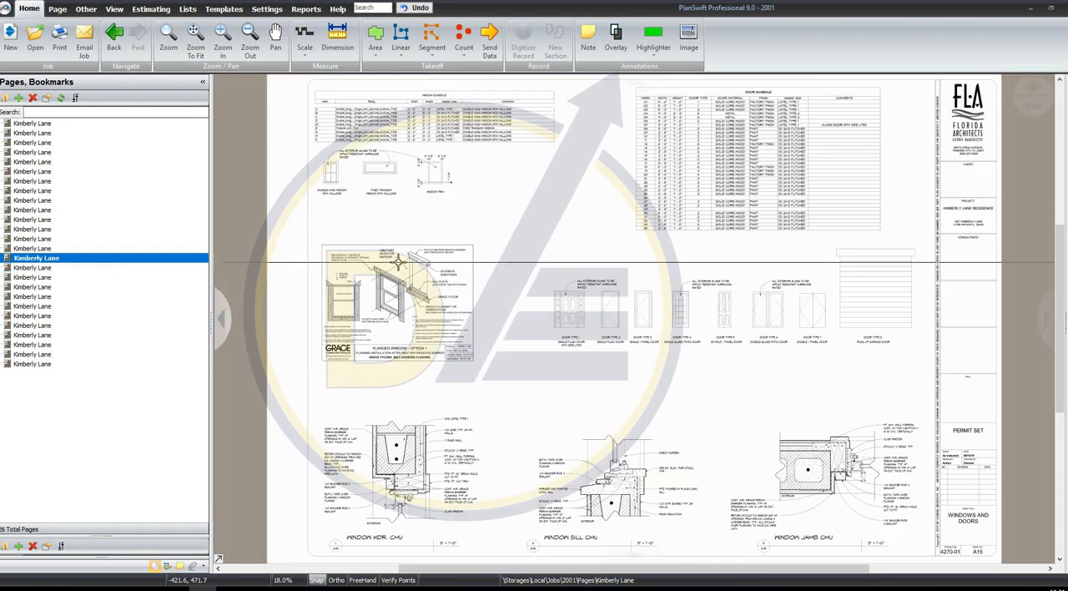
key(Up)
key(Up)
key(Up)
key(Up)
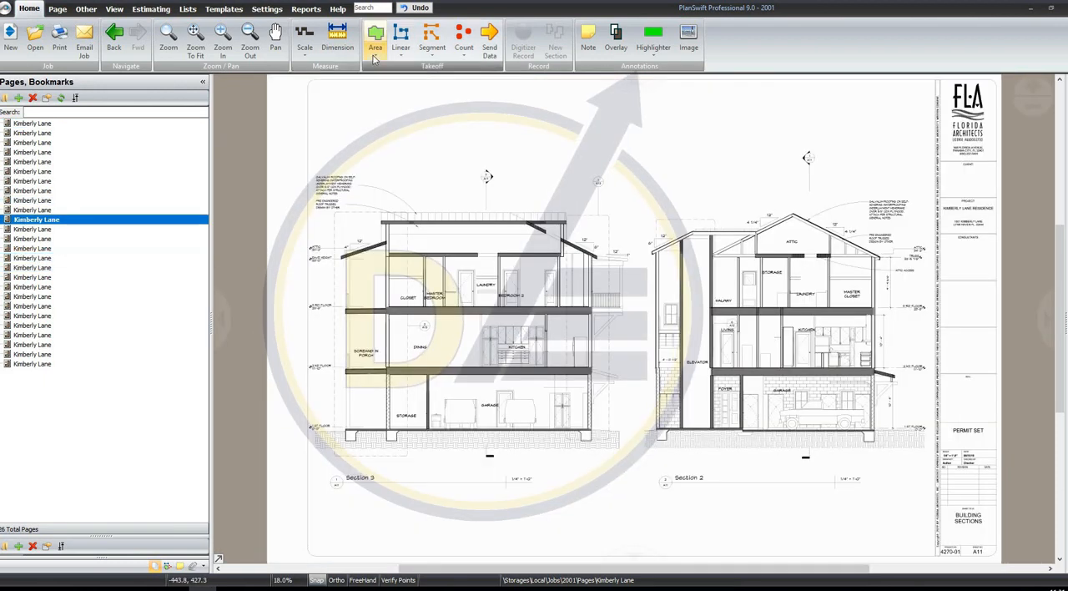
click(305, 40)
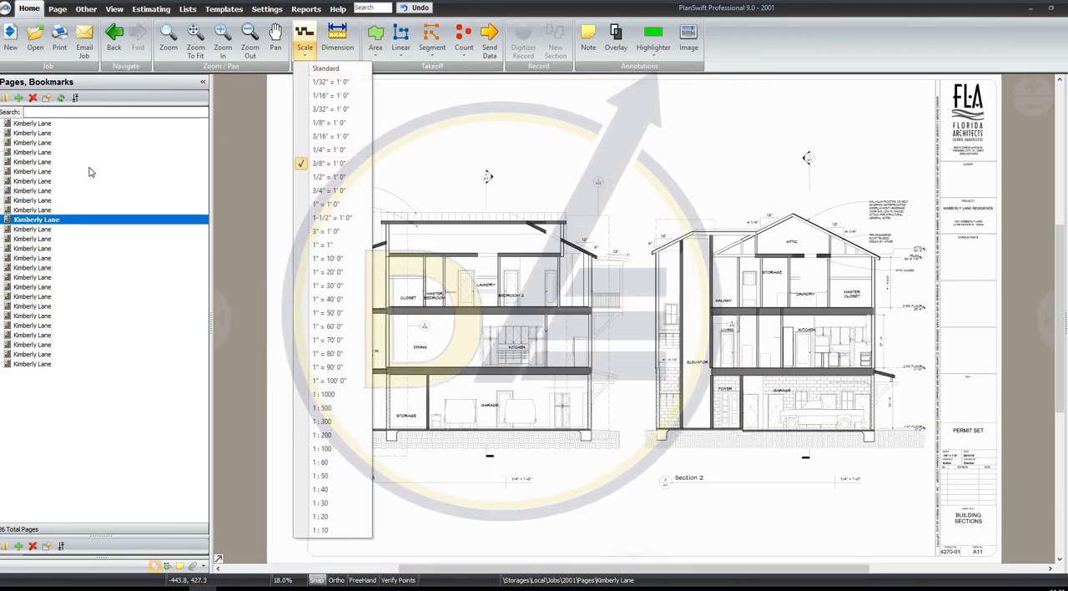
click(96, 179)
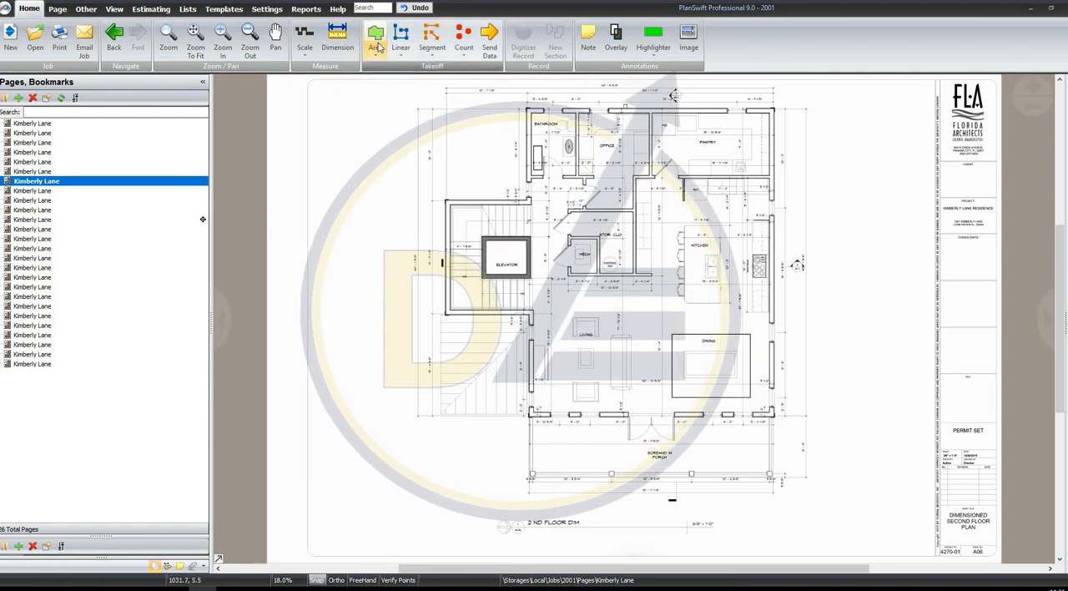
click(401, 37)
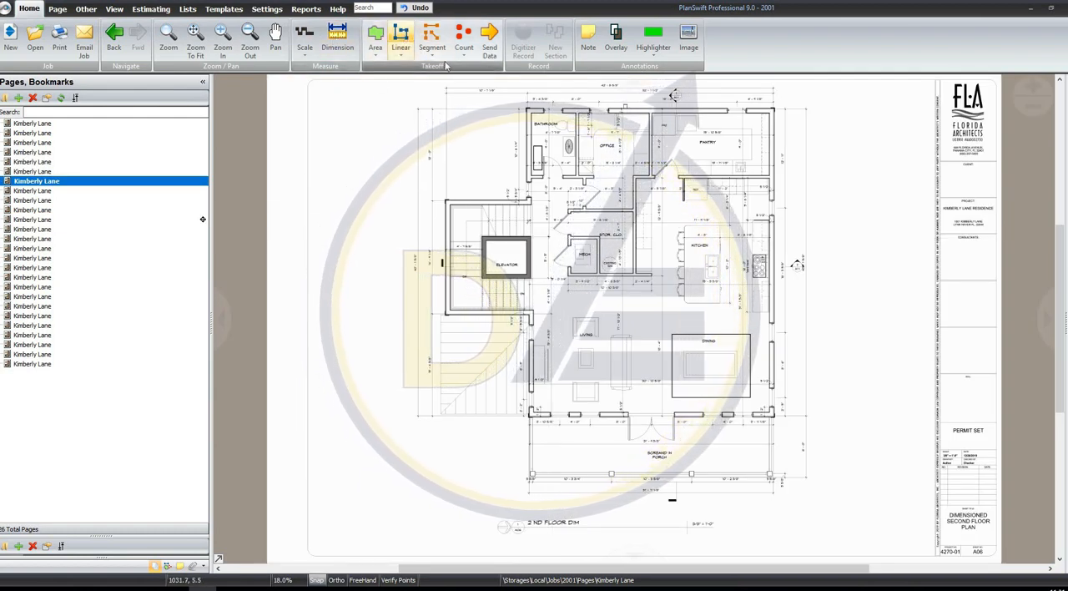
click(606, 302)
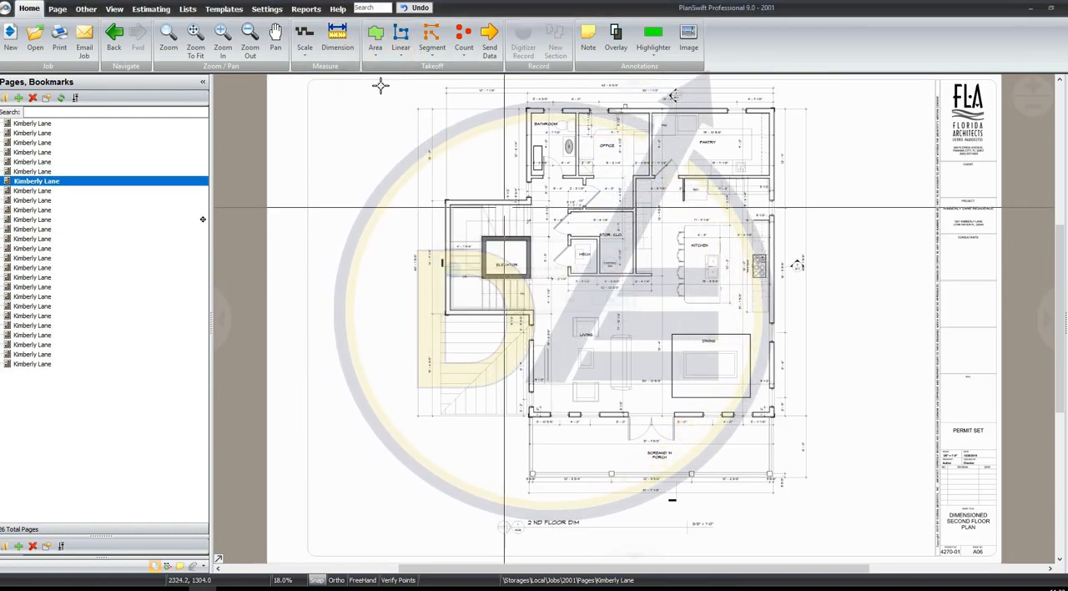
click(305, 42)
click(346, 245)
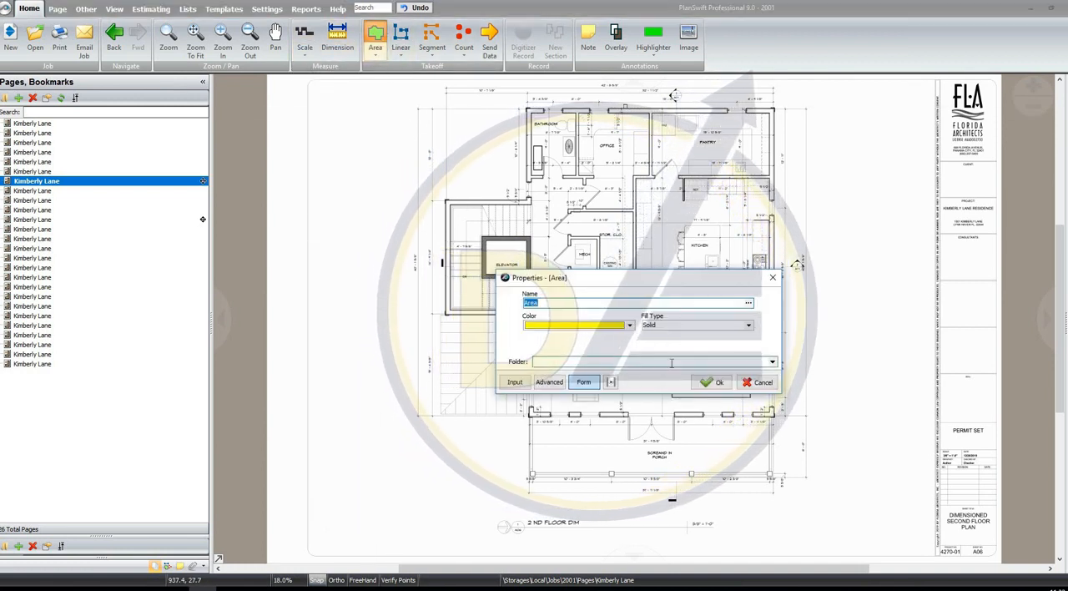
Create a solid yellow takeoff named Area as a box over the stair and elevator block, and select its legend on the plan
click(707, 382)
click(446, 200)
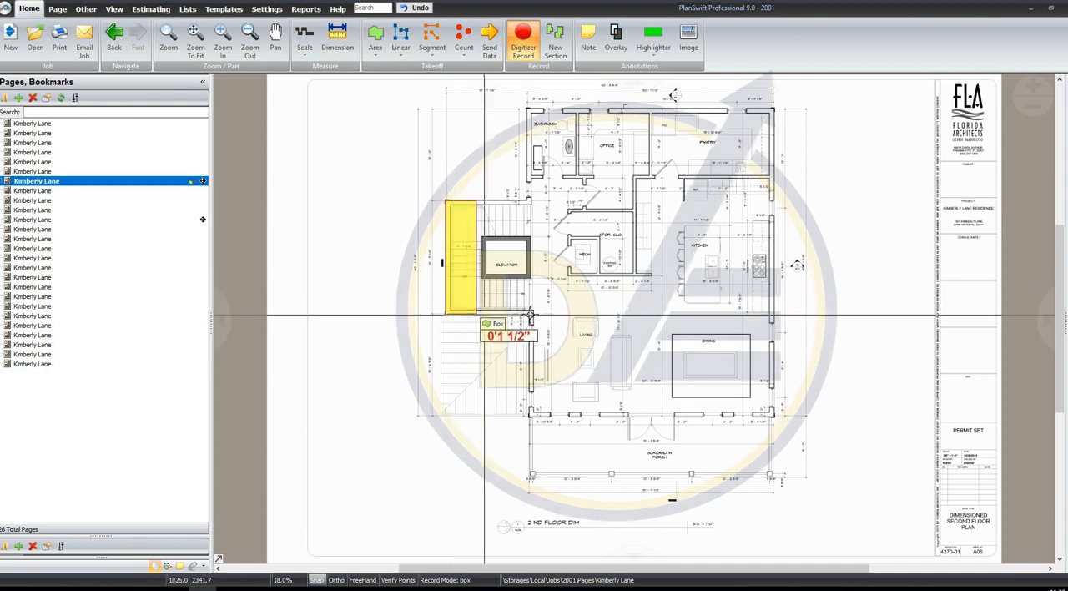
click(529, 311)
right_click(641, 198)
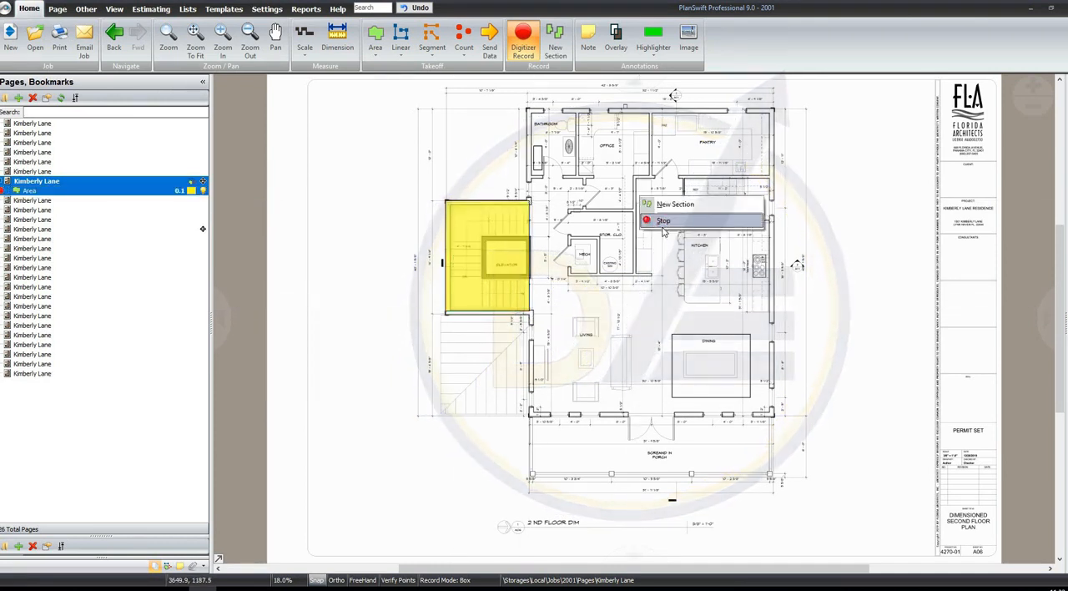
right_click(625, 201)
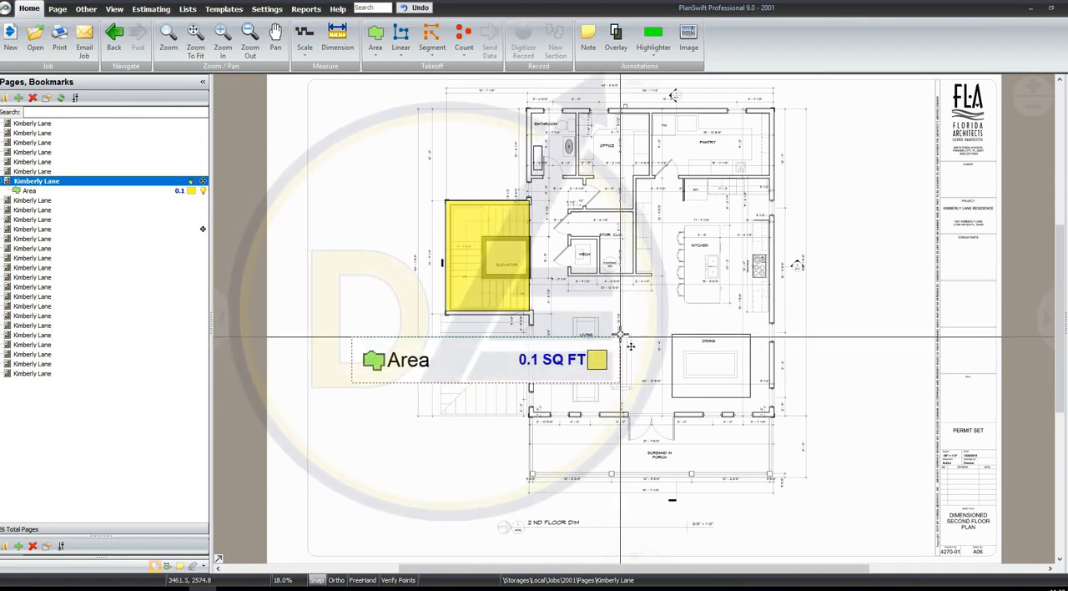
click(601, 128)
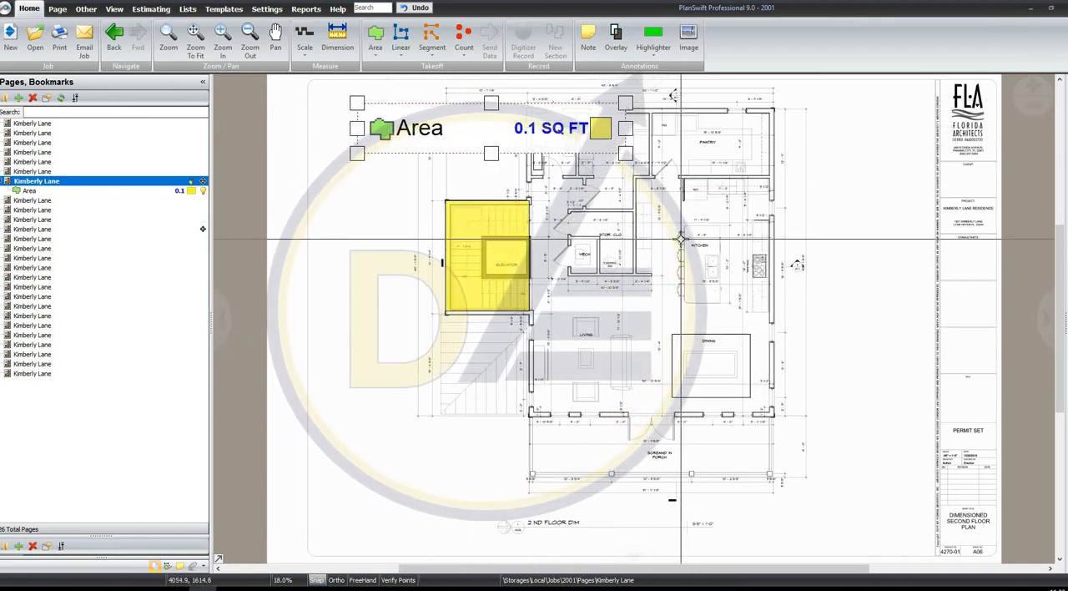
Set up printing of the current page with the Bluebeam PDF printer and ARCH_D 24 x 36 inch paper
key(ctrl+p)
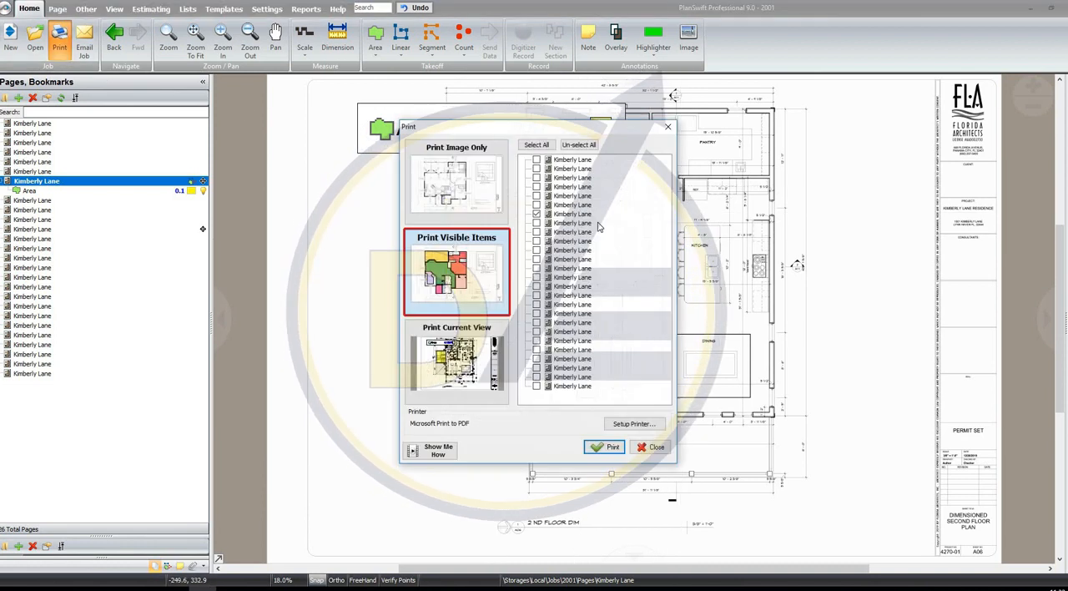
click(635, 424)
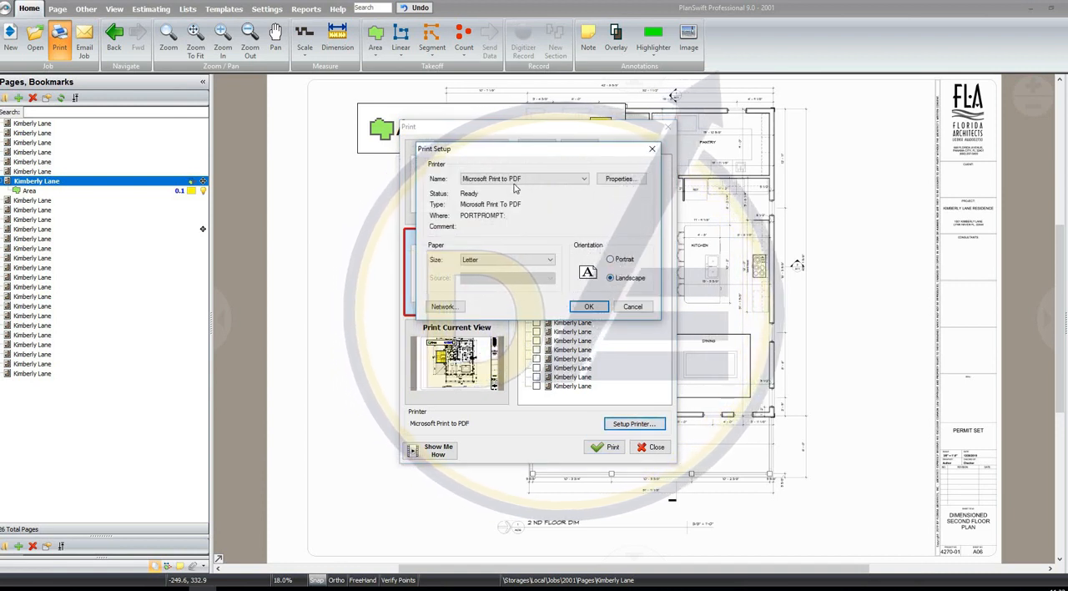
click(515, 181)
click(515, 190)
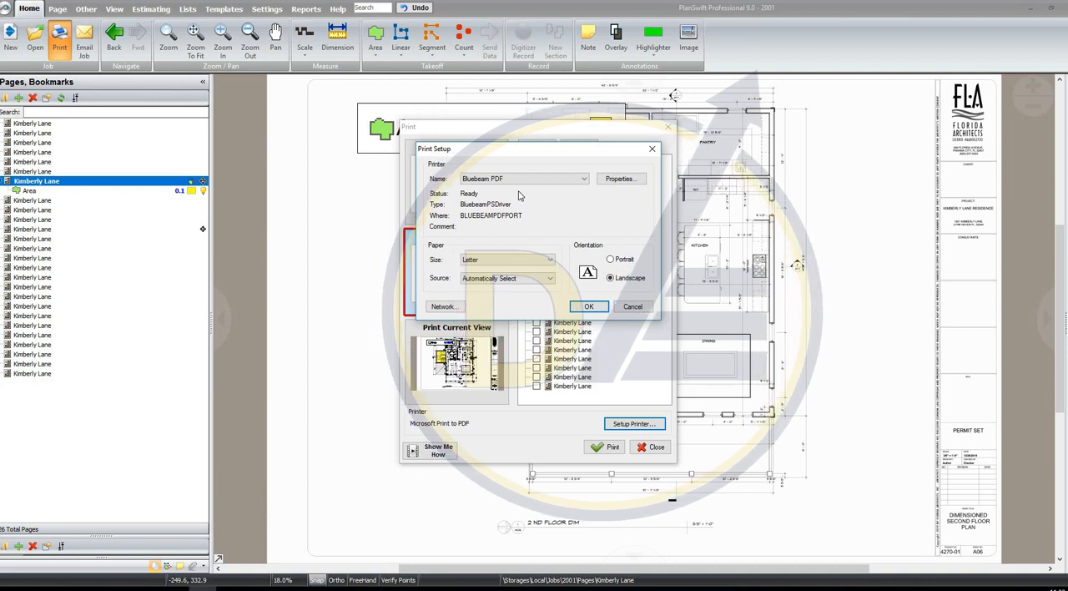
click(500, 261)
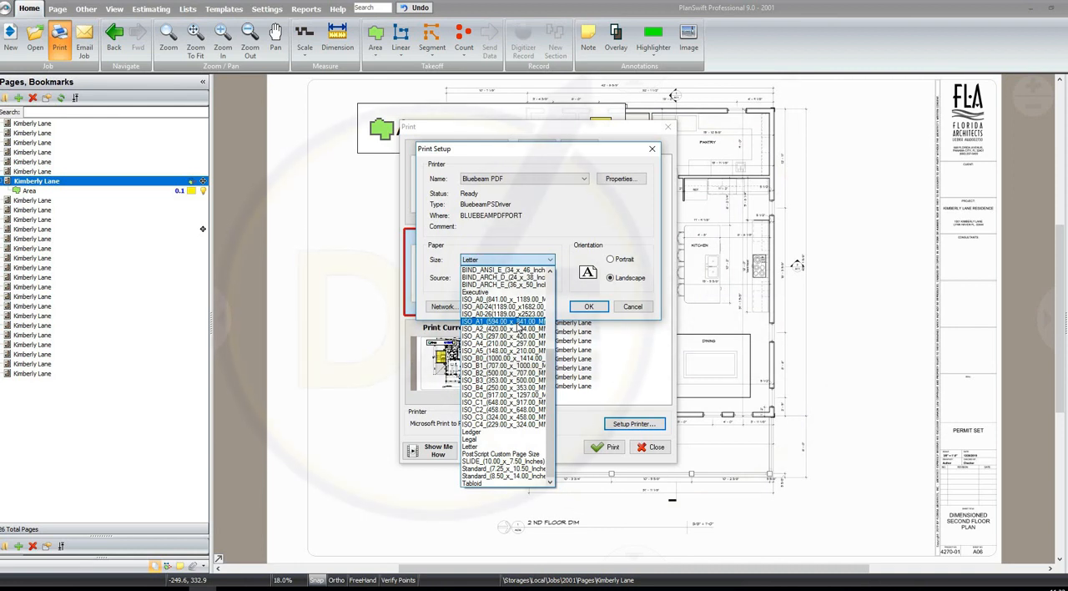
scroll(513, 354, up, 6)
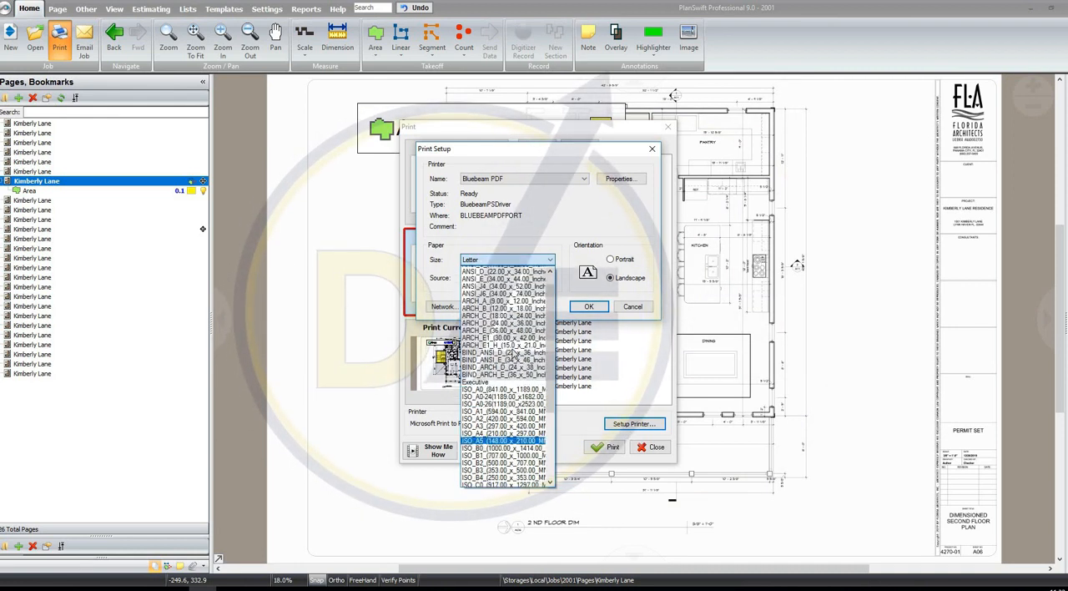
click(501, 277)
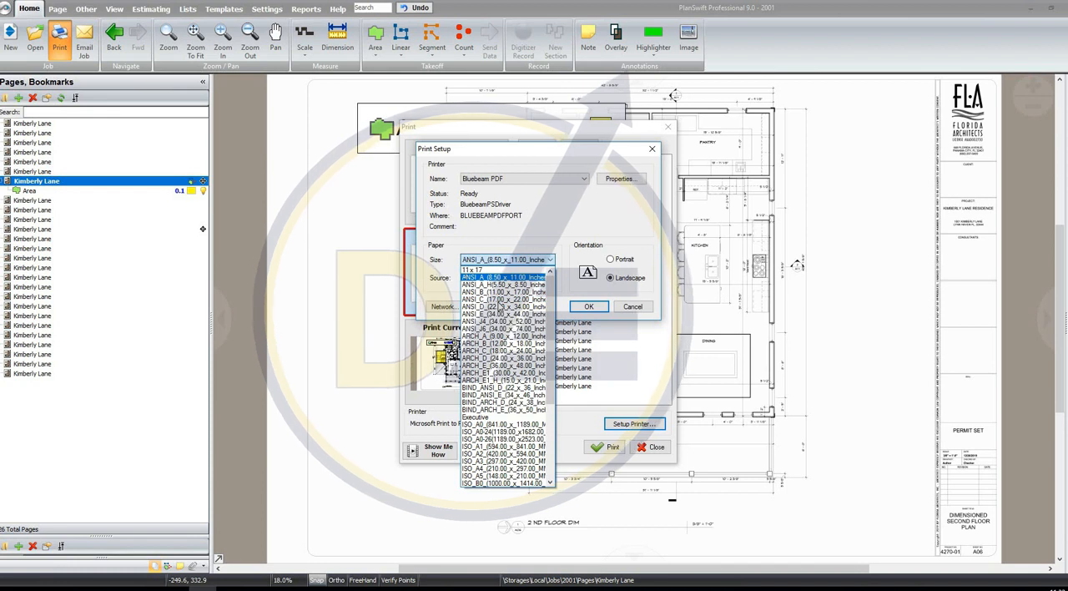
scroll(515, 379, down, 1)
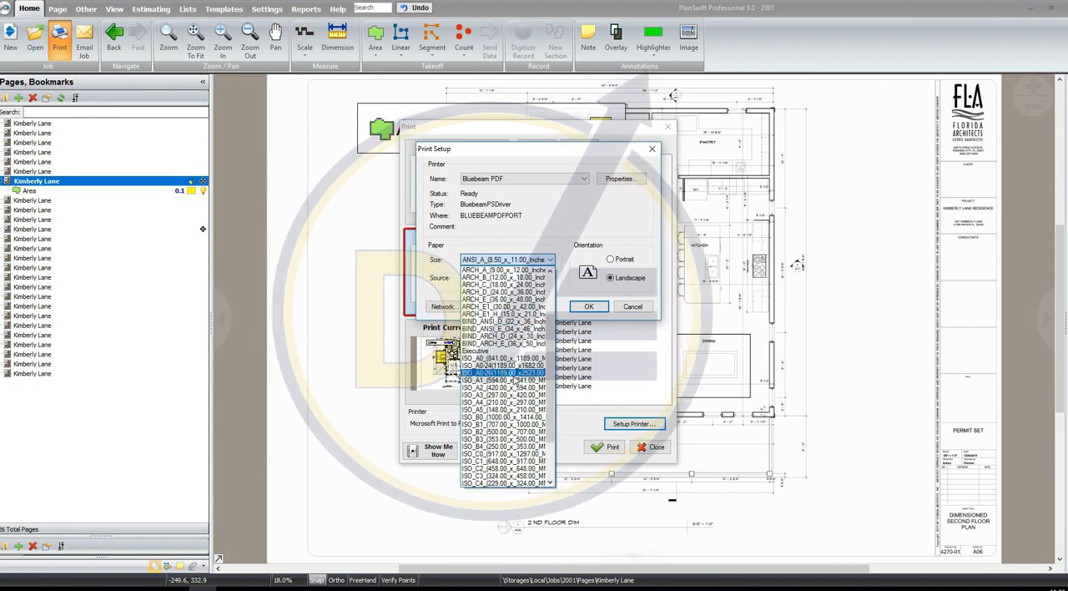
text(ar)
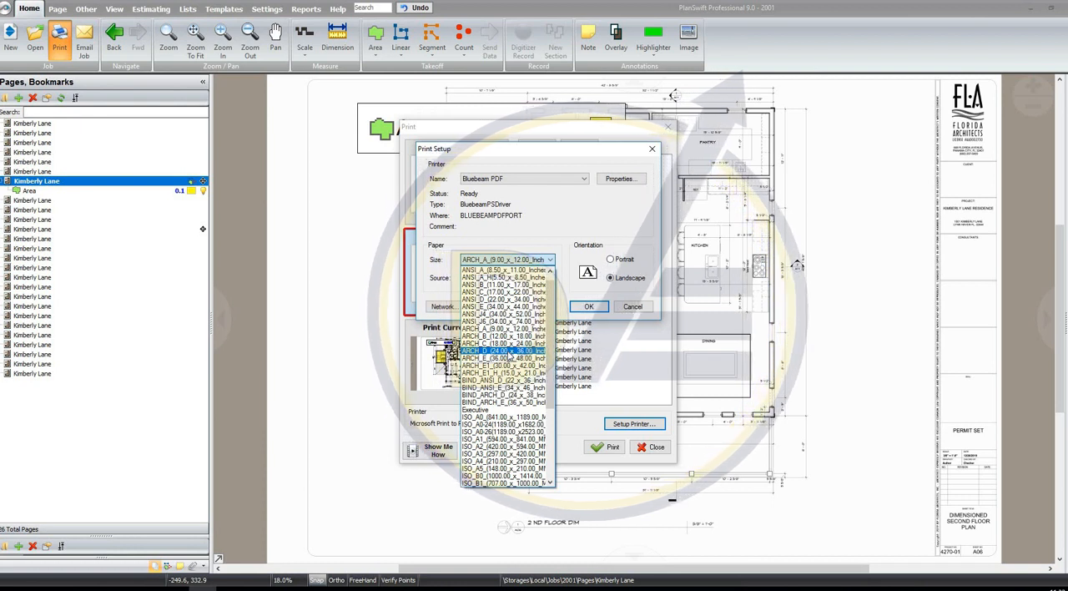
click(505, 350)
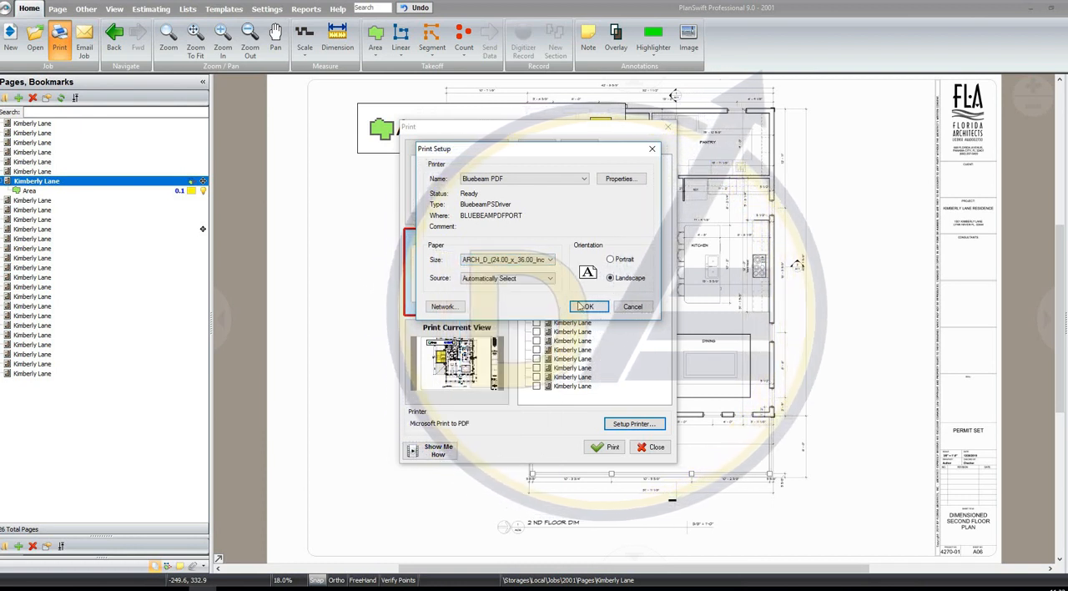
key(Return)
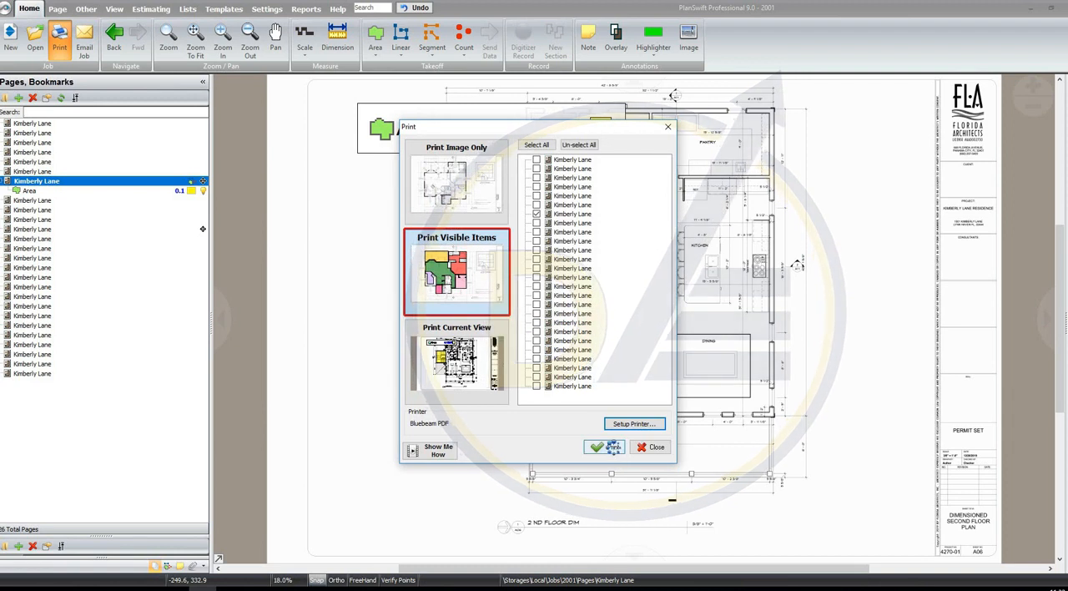
click(602, 447)
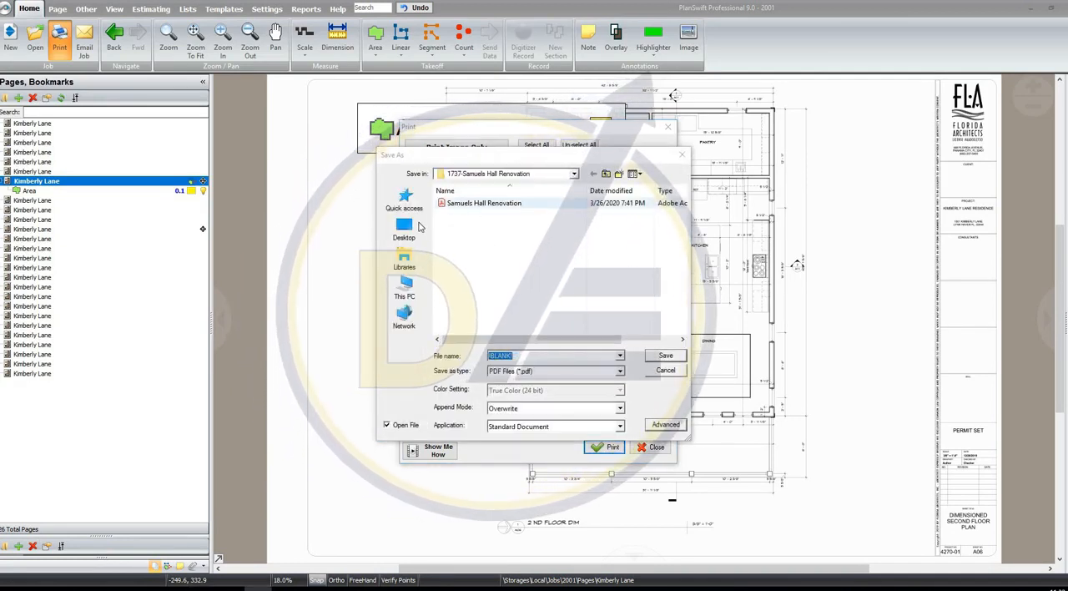
click(419, 226)
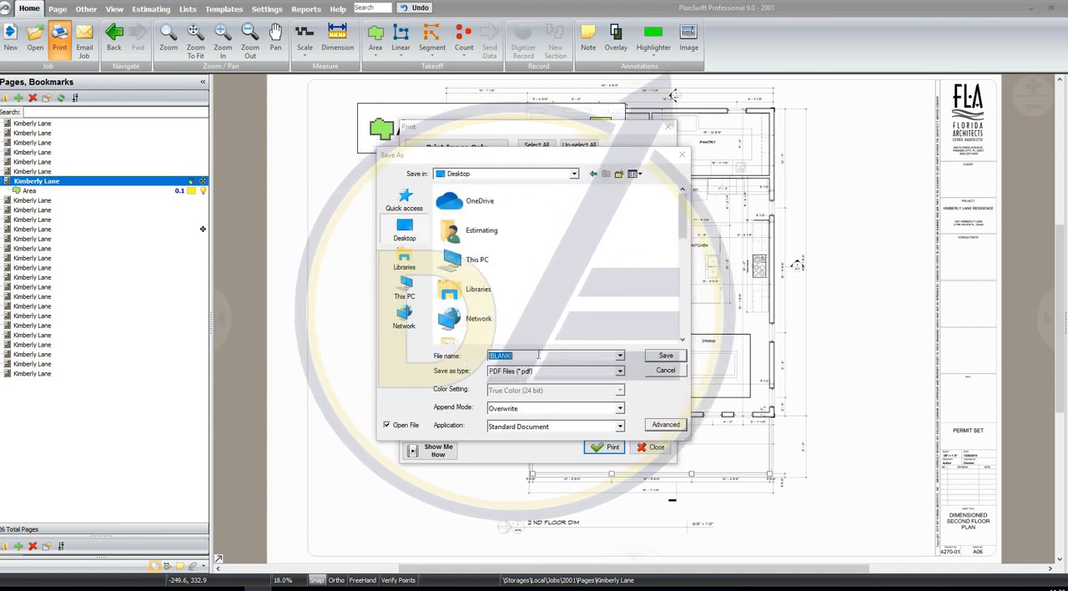
text(Ki)
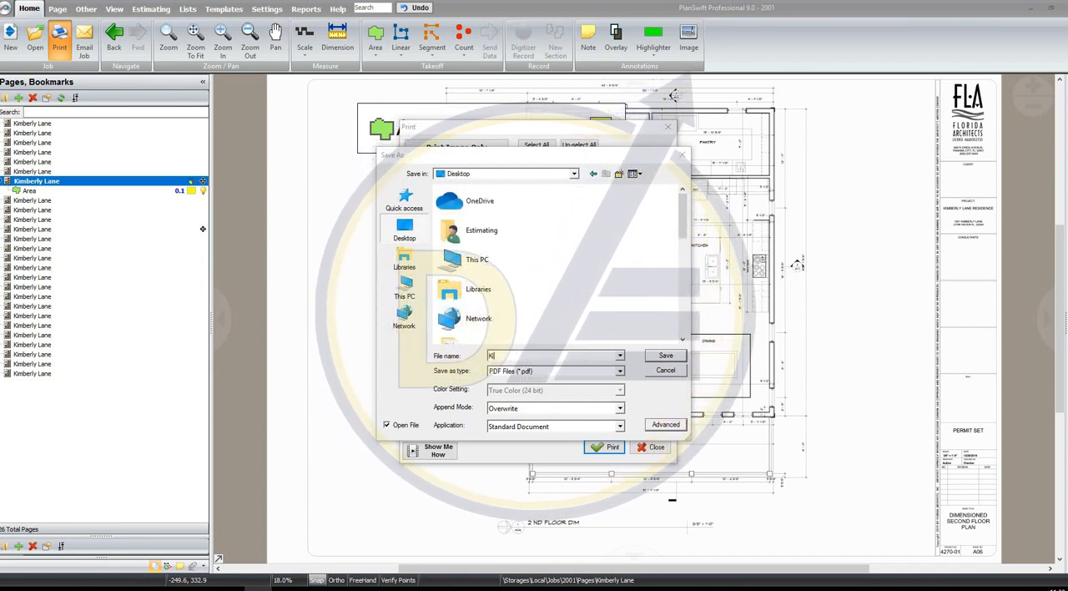
text(mberlay)
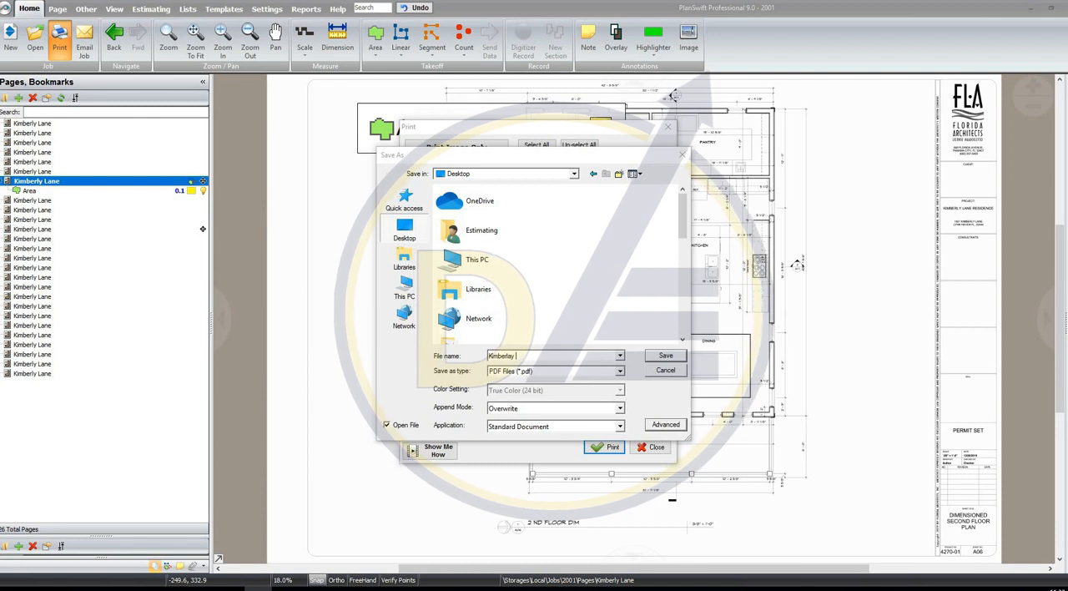
key(BackSpace)
key(BackSpace)
key(BackSpace)
text(y)
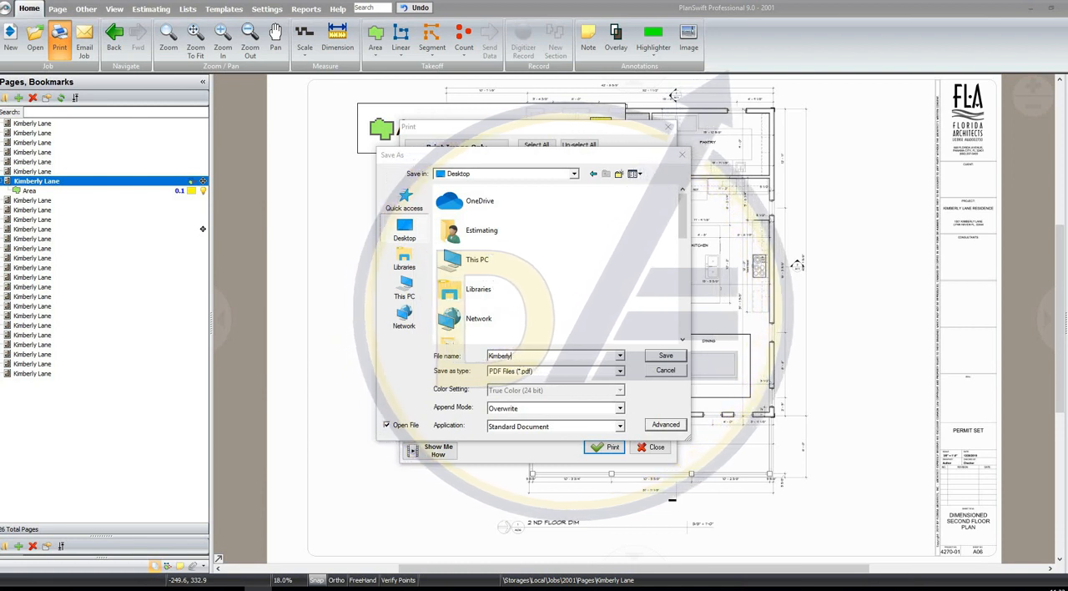
text( LAne)
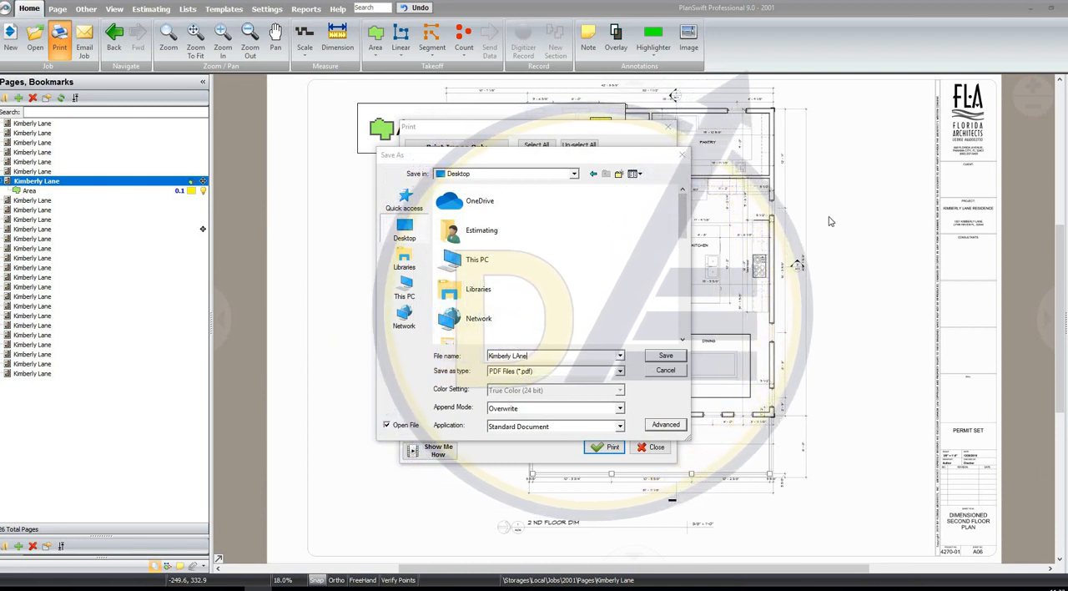
key(BackSpace)
key(BackSpace)
key(BackSpace)
text(ane)
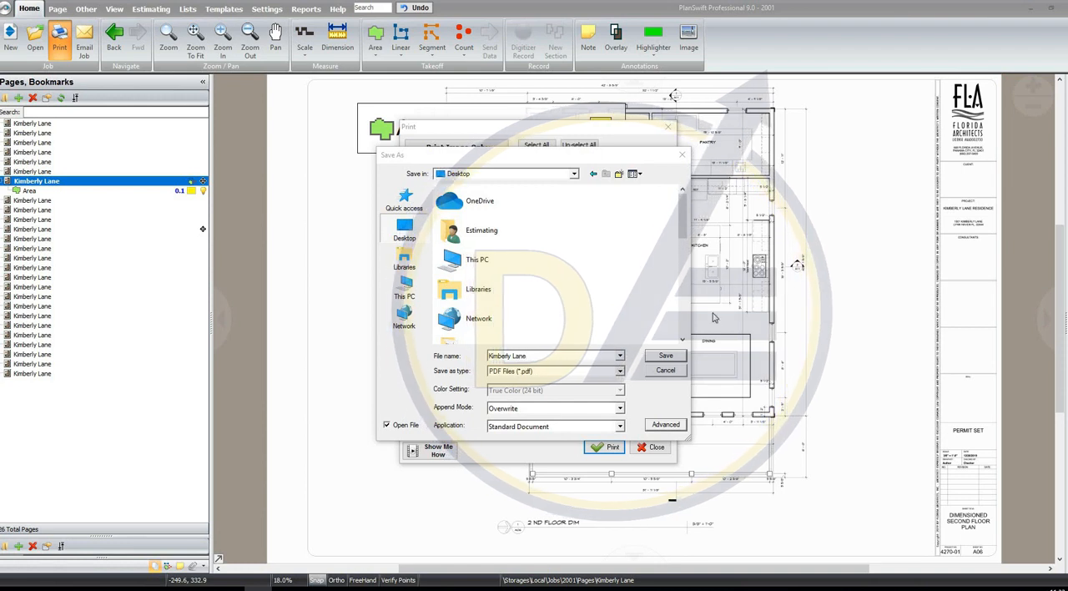
click(666, 356)
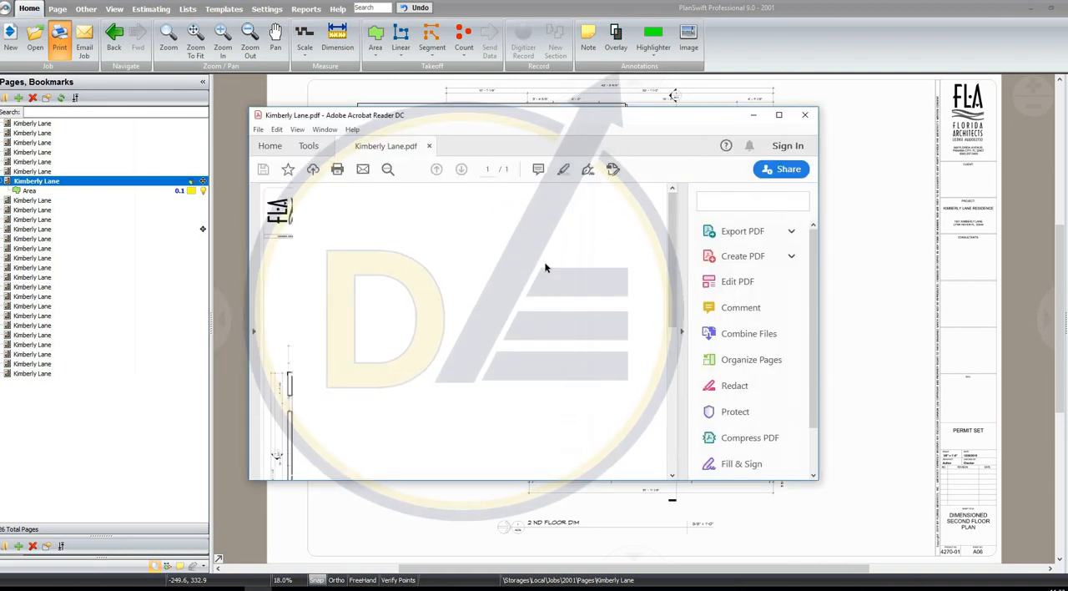
Display the full page of Kimberly Lane.pdf in a maximized window and rotate the view clockwise so the plan is upright
double_click(677, 126)
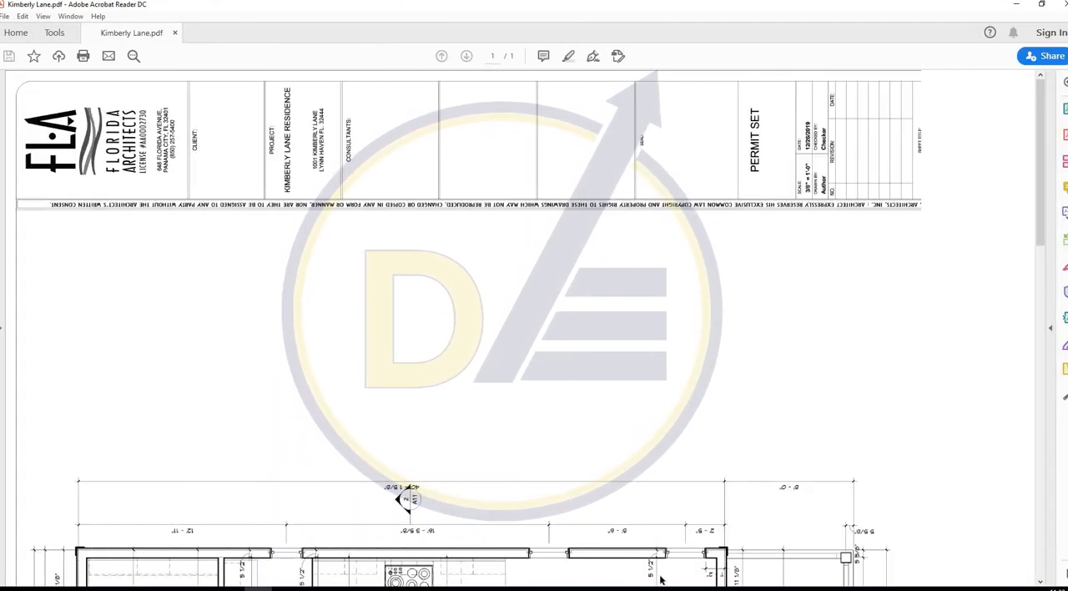
click(603, 561)
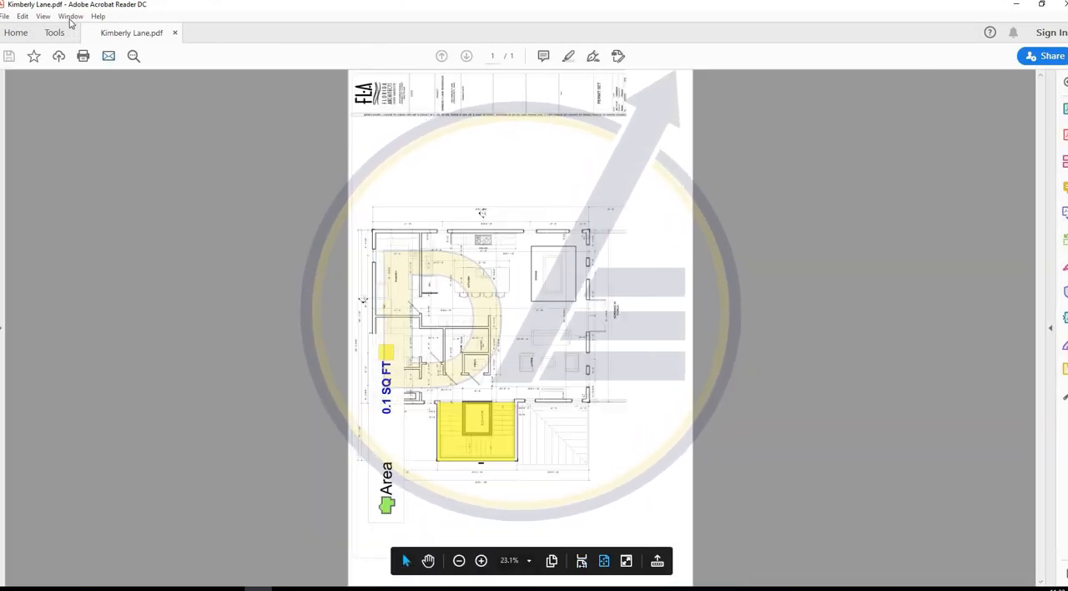
click(42, 16)
mouse_move(76, 33)
click(250, 35)
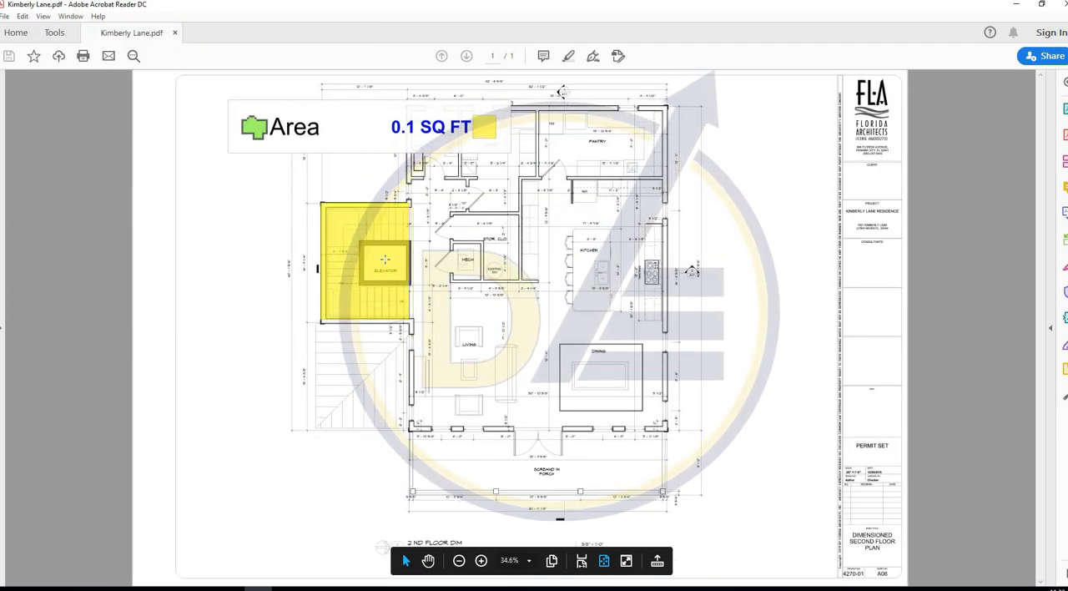
Check the Area legend and the yellow takeoff on the printed sheet, and close the PDF and the print dialog
drag(216, 105, 525, 173)
click(275, 240)
click(431, 318)
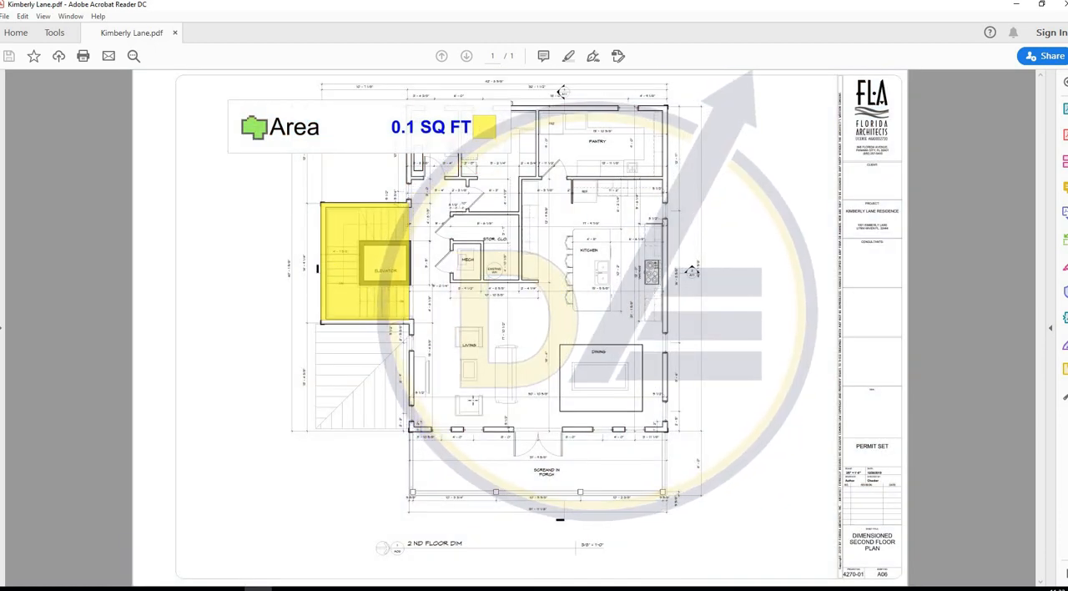
click(1061, 4)
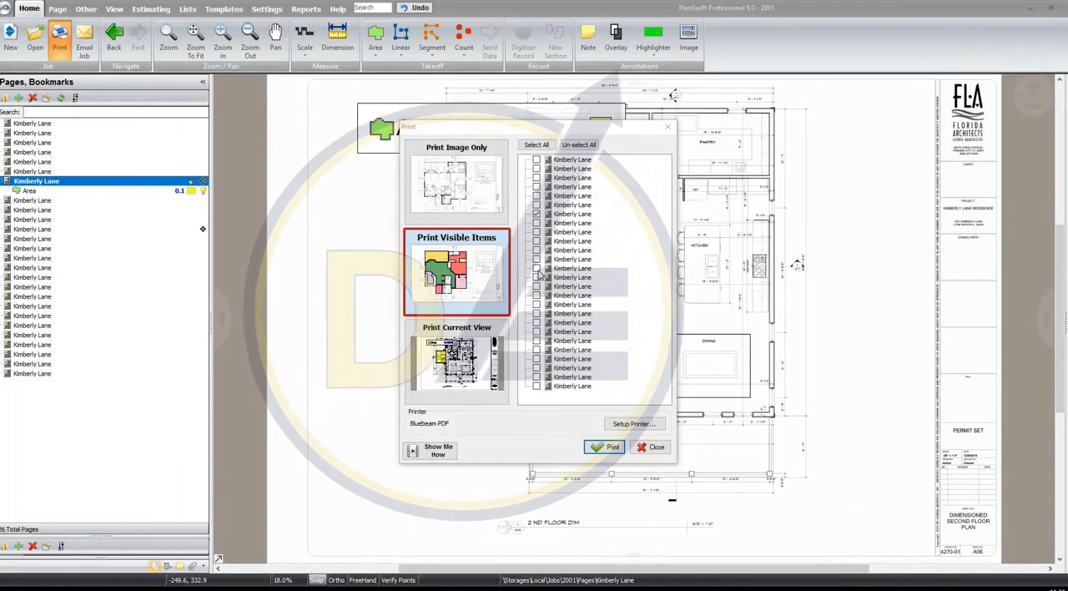
click(650, 447)
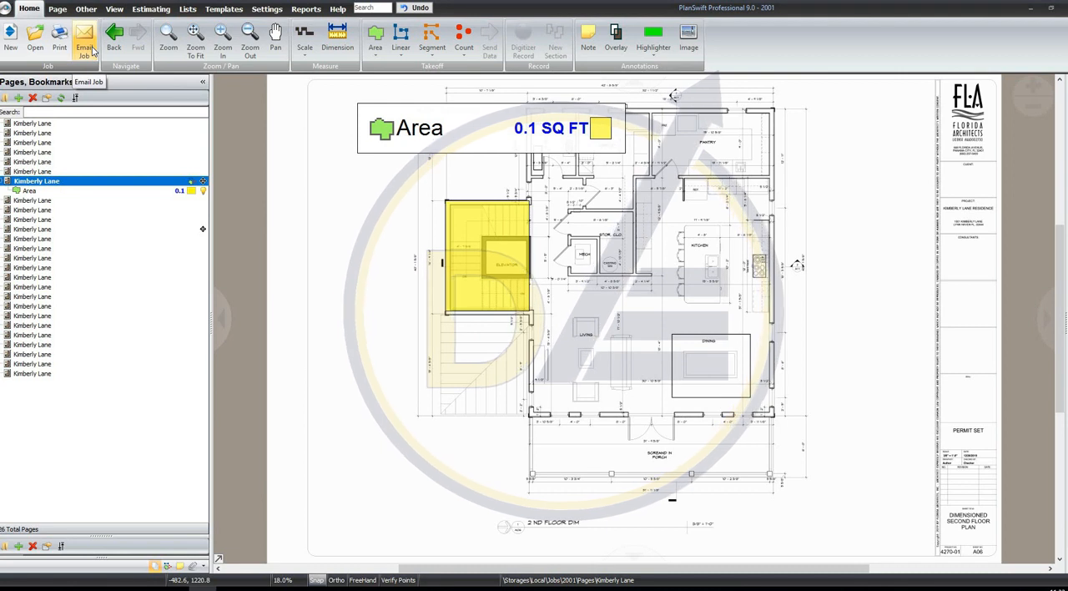
View the building sections sheet A11, electrical sheet E01, cover sheet A00 and design pressure elevations sheet S09 in turn
click(126, 228)
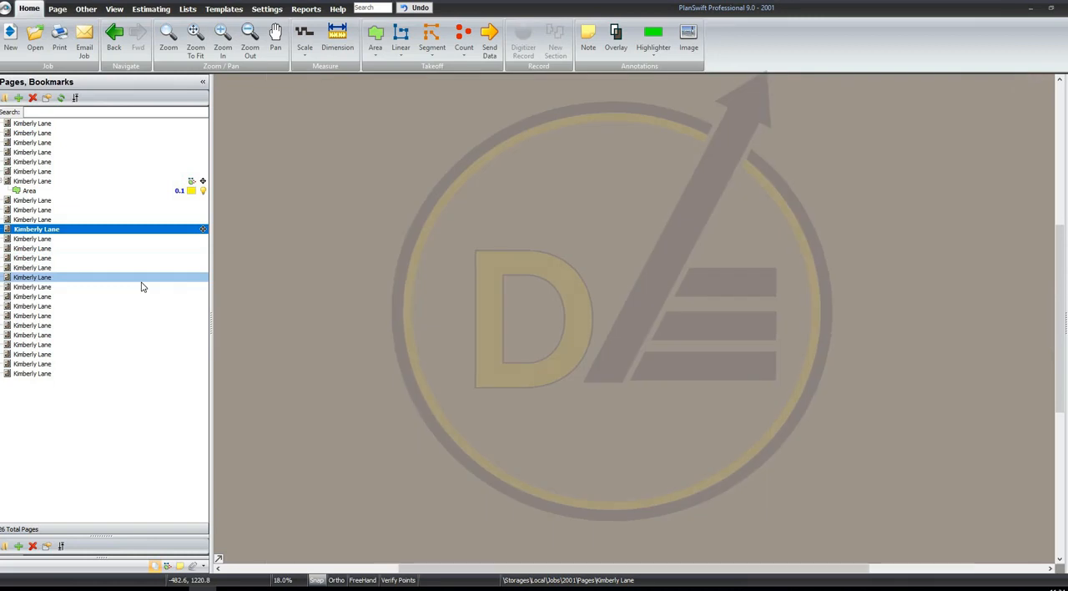
click(141, 286)
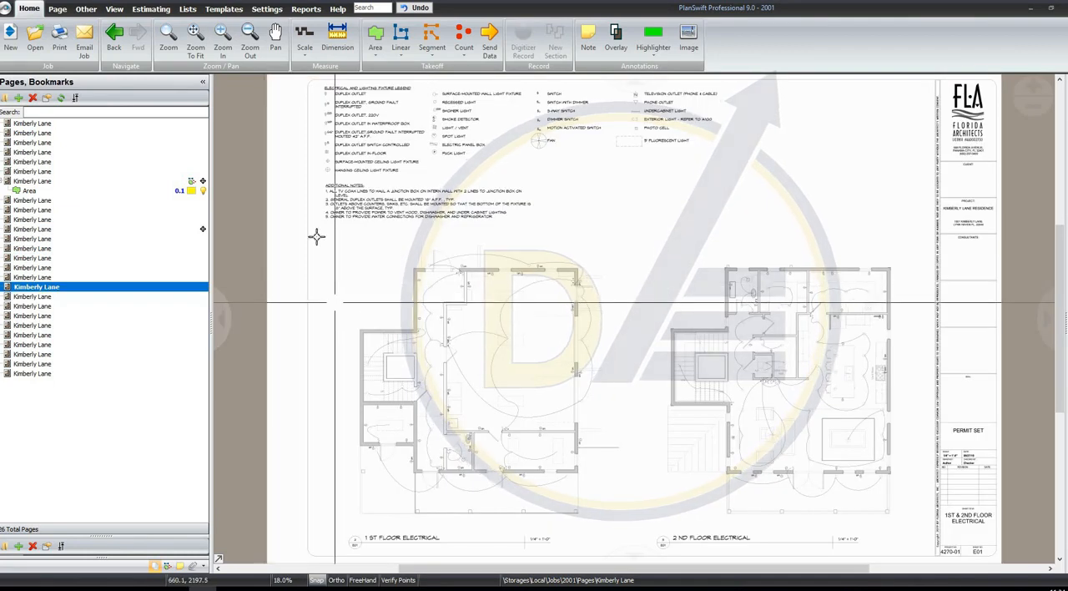
click(63, 125)
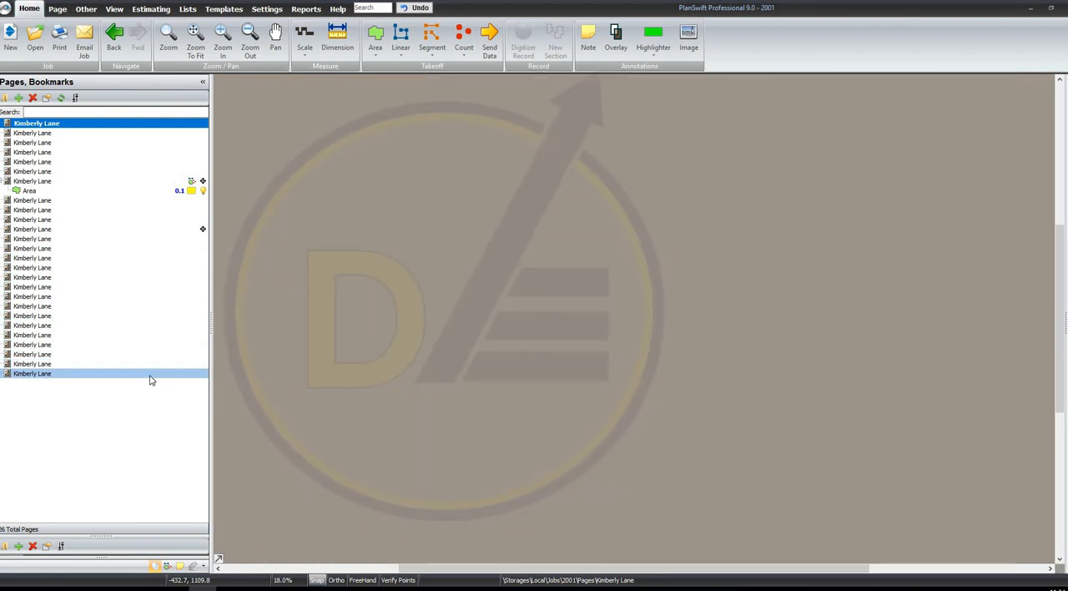
click(150, 377)
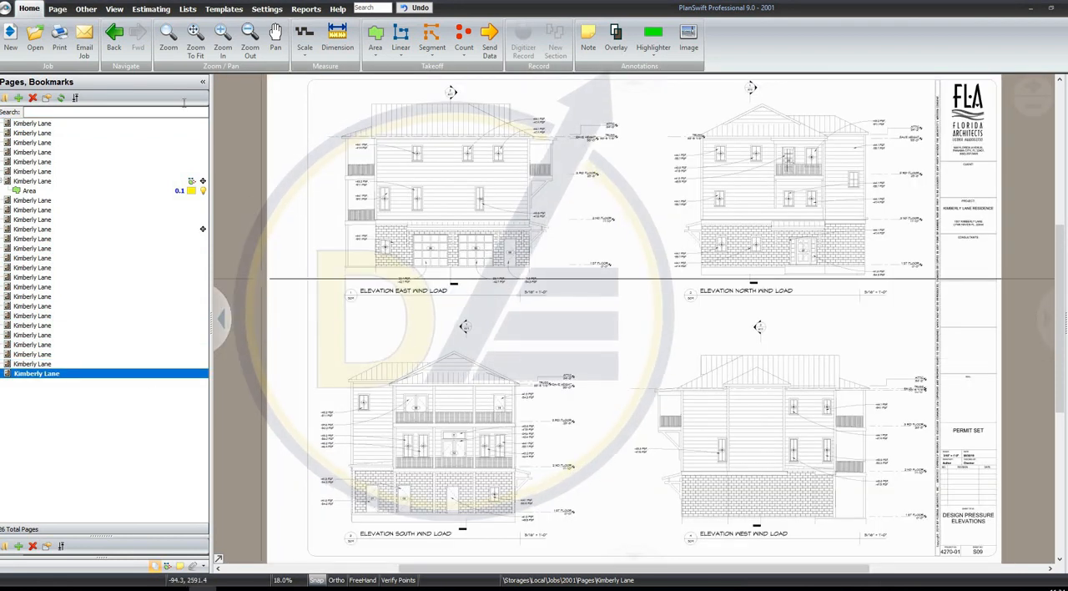
Use Back and Forward navigation to switch between the cover sheet and the window and door details sheet A16, ending on the cover
click(114, 42)
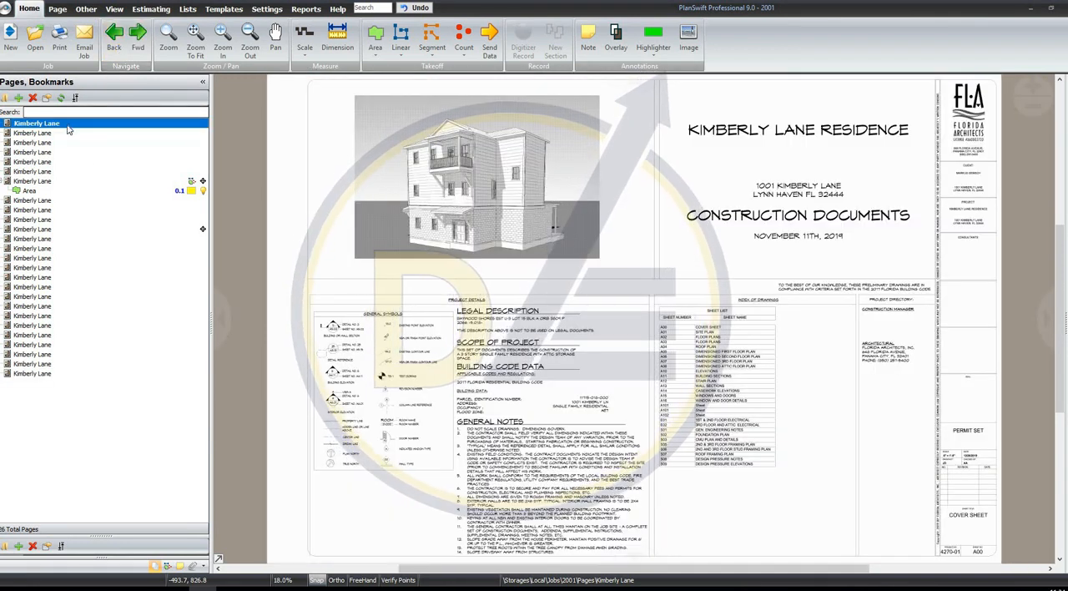
click(108, 277)
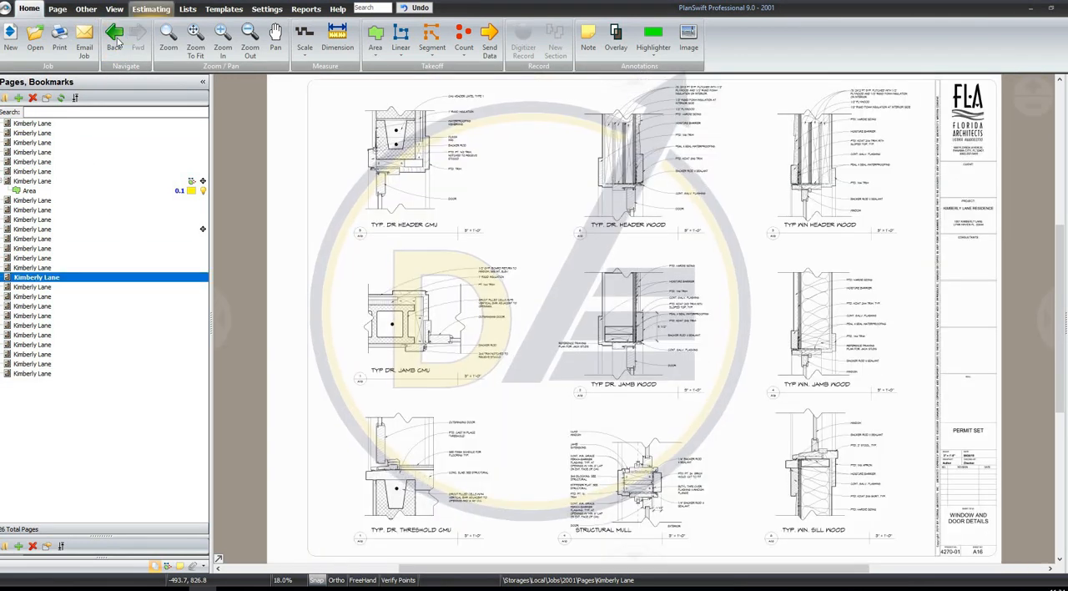
click(114, 39)
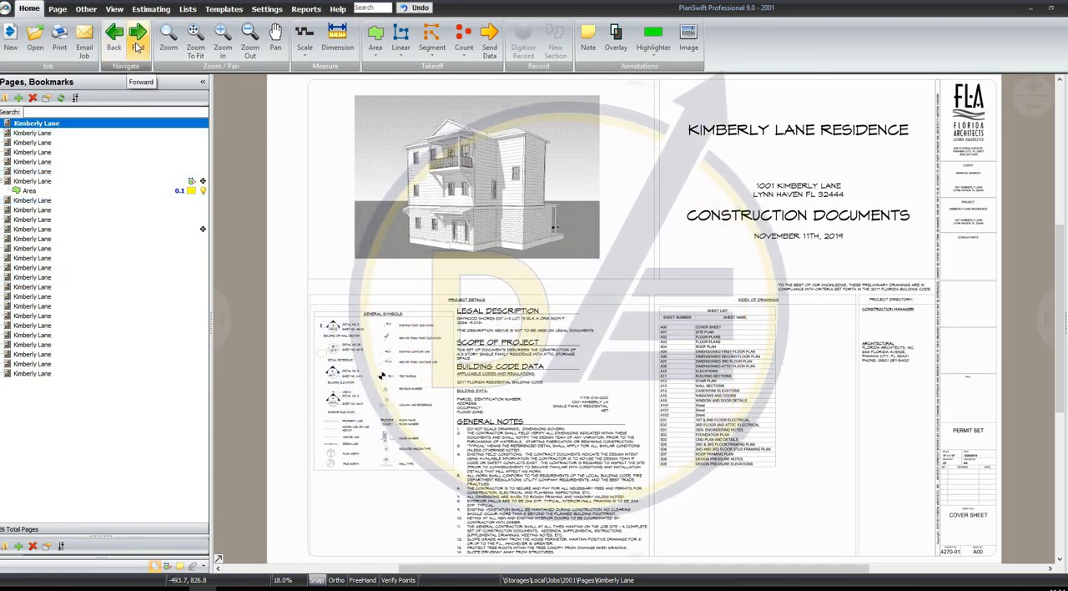
click(138, 42)
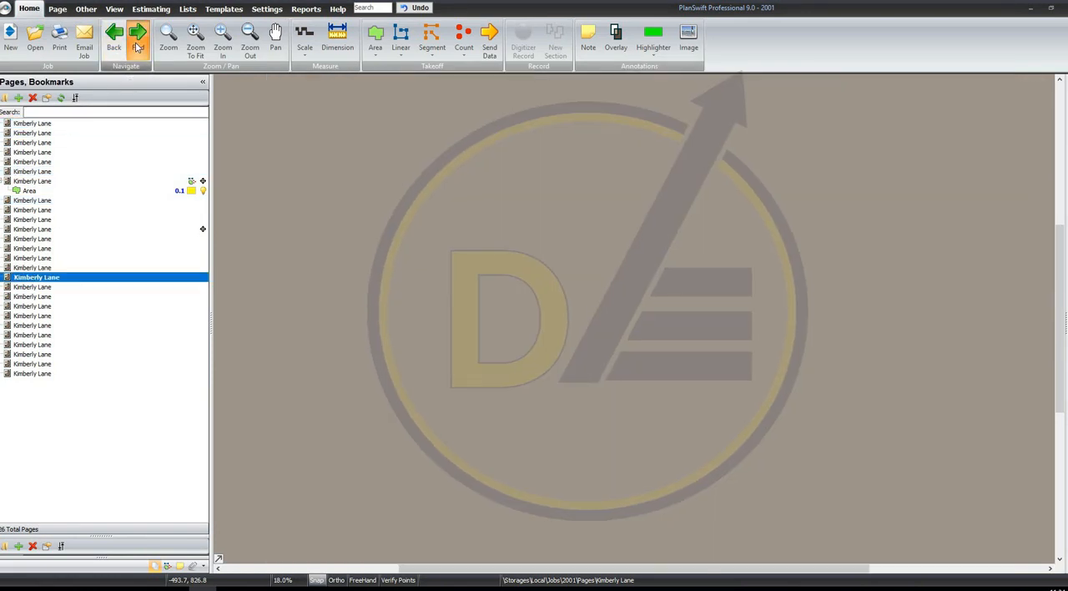
click(122, 47)
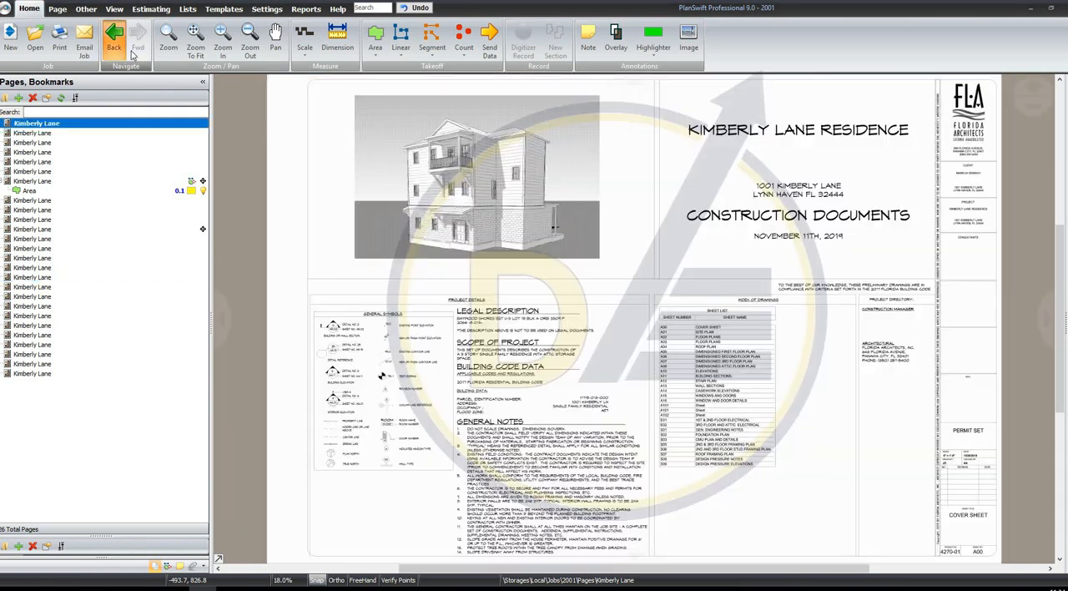
Zoom in on the house rendering on the cover sheet with a zoom window
click(170, 40)
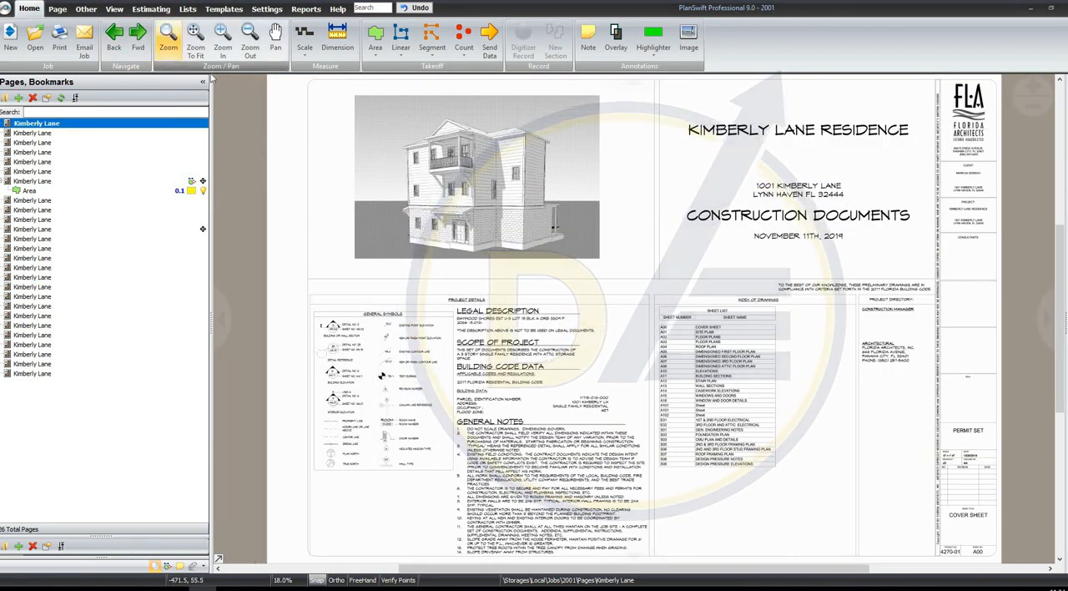
drag(311, 126, 540, 248)
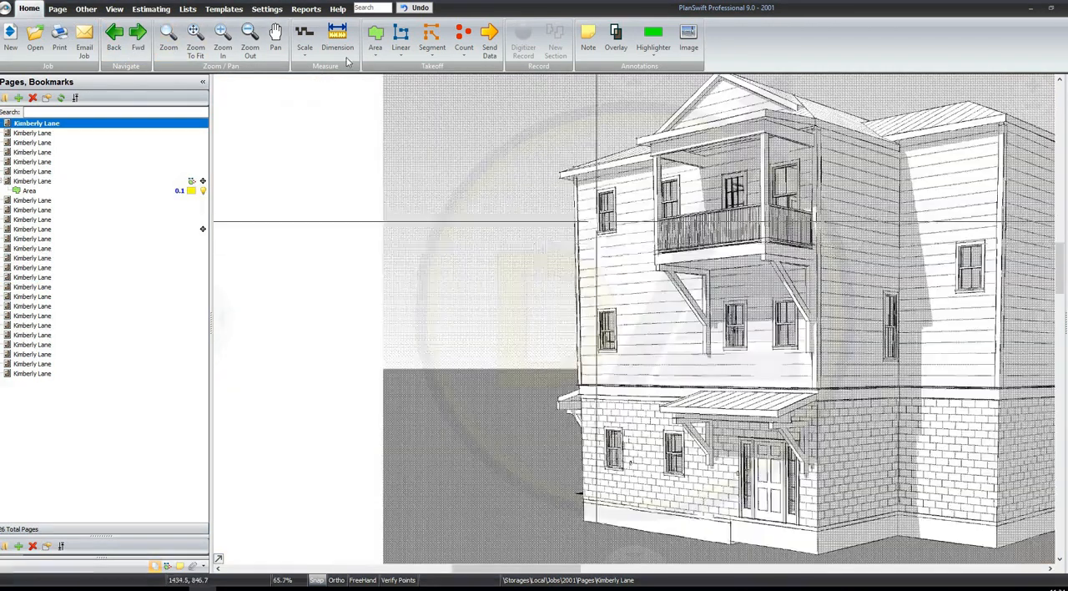
Try fitting the page, zooming in and out, and panning on the cover sheet
click(197, 43)
click(222, 50)
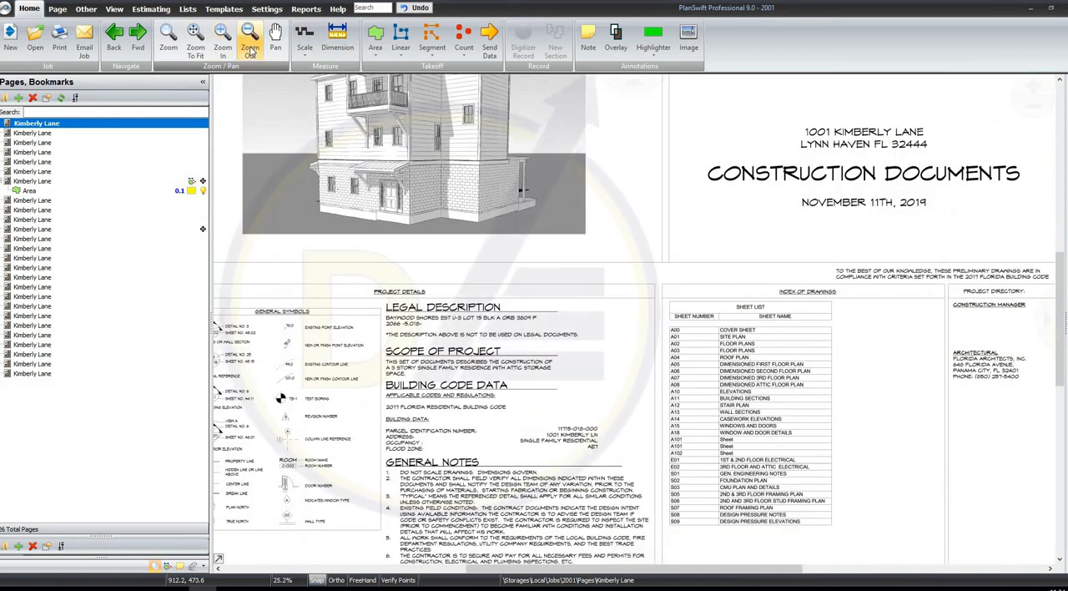
click(250, 47)
click(274, 48)
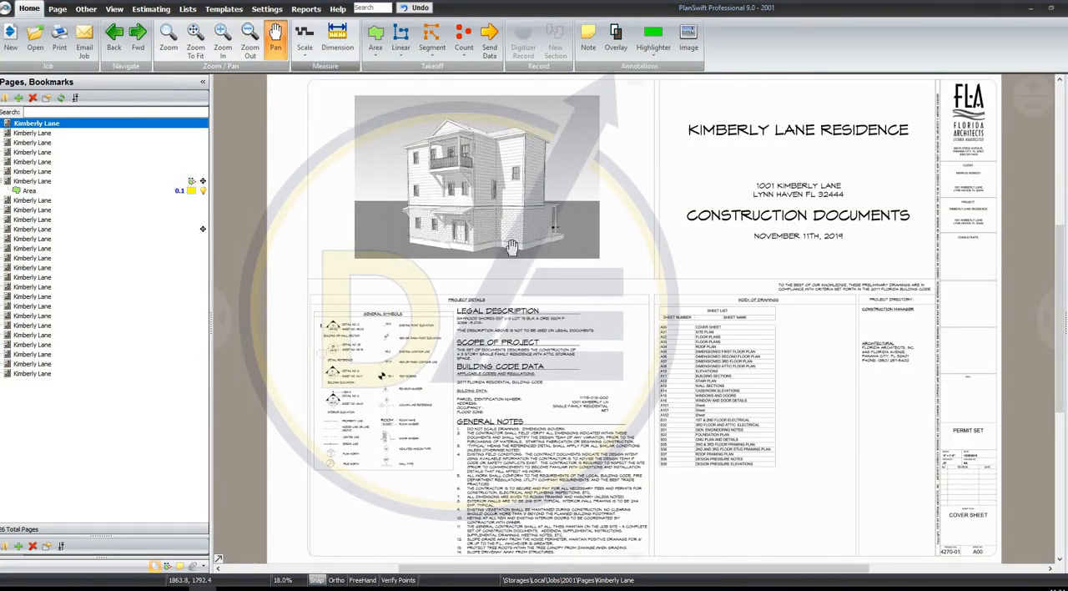
mouse_move(407, 220)
mouse_down()
mouse_move(478, 220)
mouse_move(451, 200)
mouse_up()
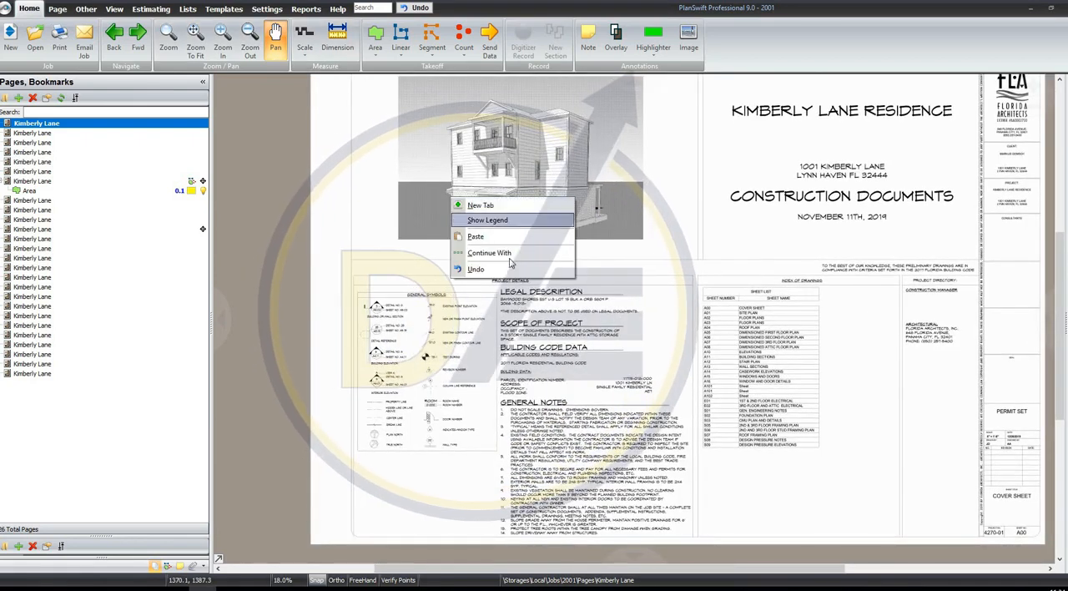
drag(302, 121, 284, 112)
click(274, 47)
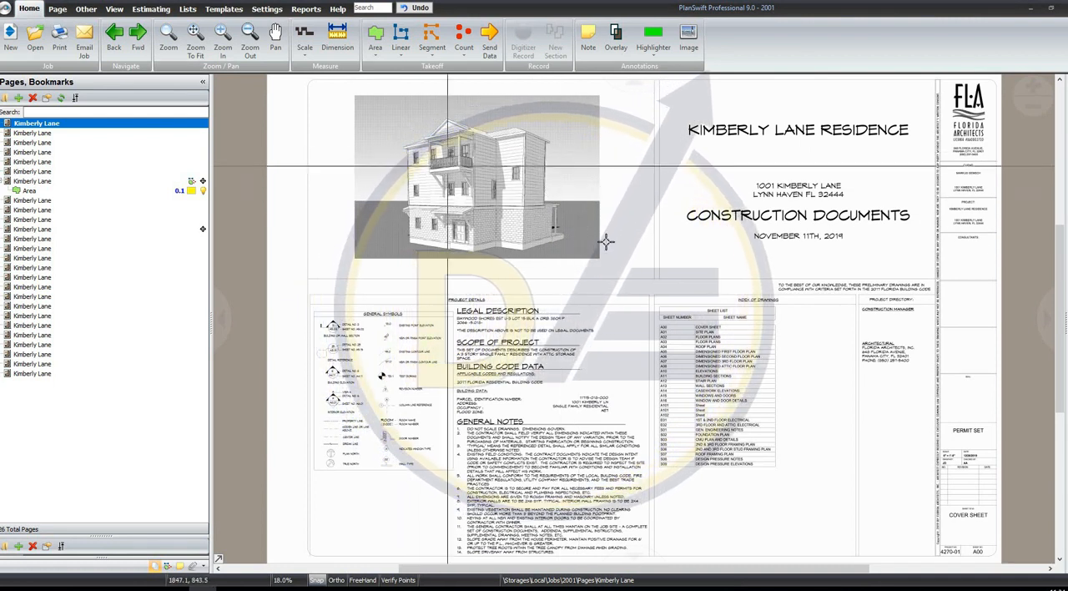
Practise free zooming in and out around the house rendering on the cover sheet
scroll(697, 238, up, 8)
scroll(543, 250, down, 8)
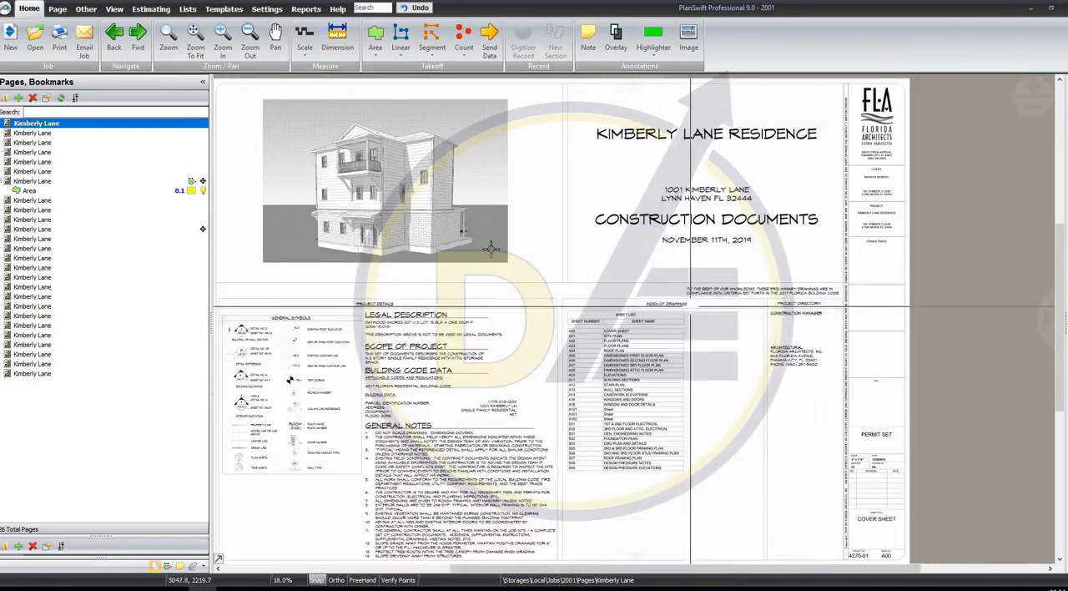
scroll(448, 226, up, 3)
scroll(556, 231, down, 4)
scroll(493, 133, up, 7)
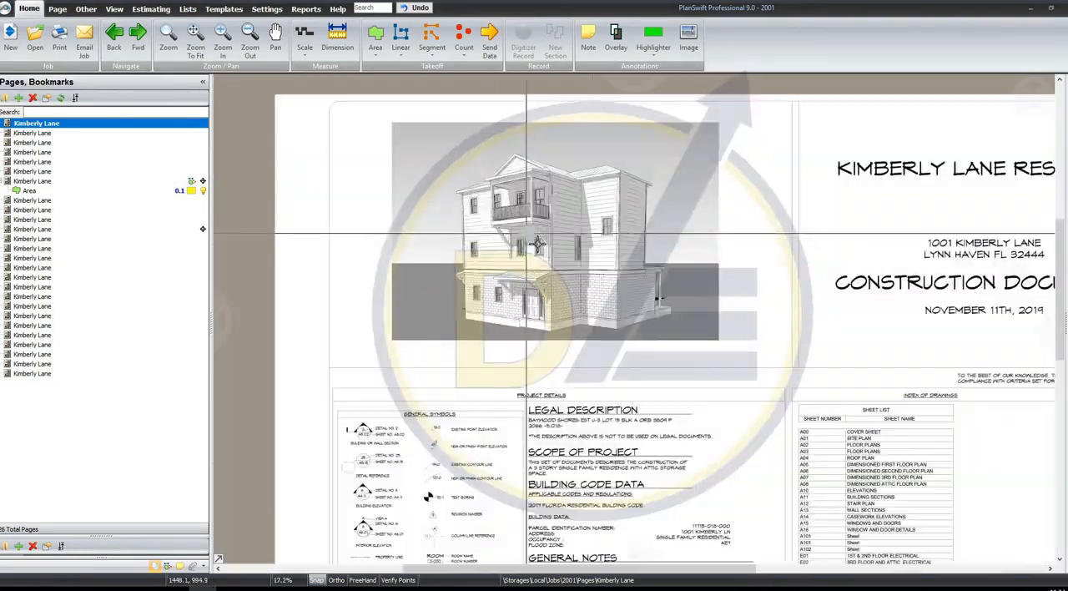
scroll(494, 193, up, 2)
scroll(507, 219, down, 5)
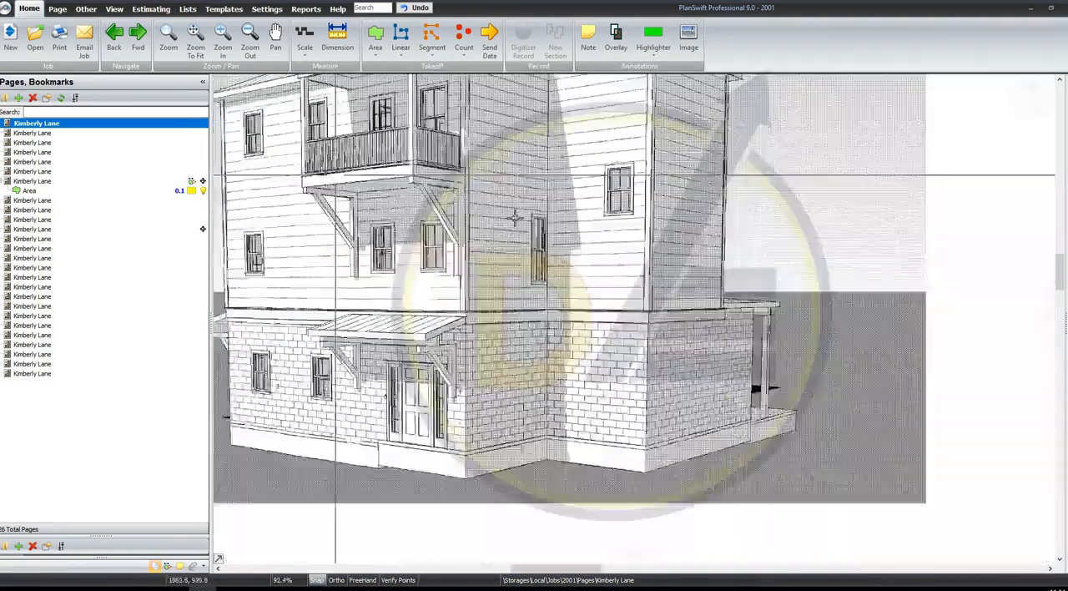
scroll(426, 227, up, 3)
scroll(425, 226, down, 4)
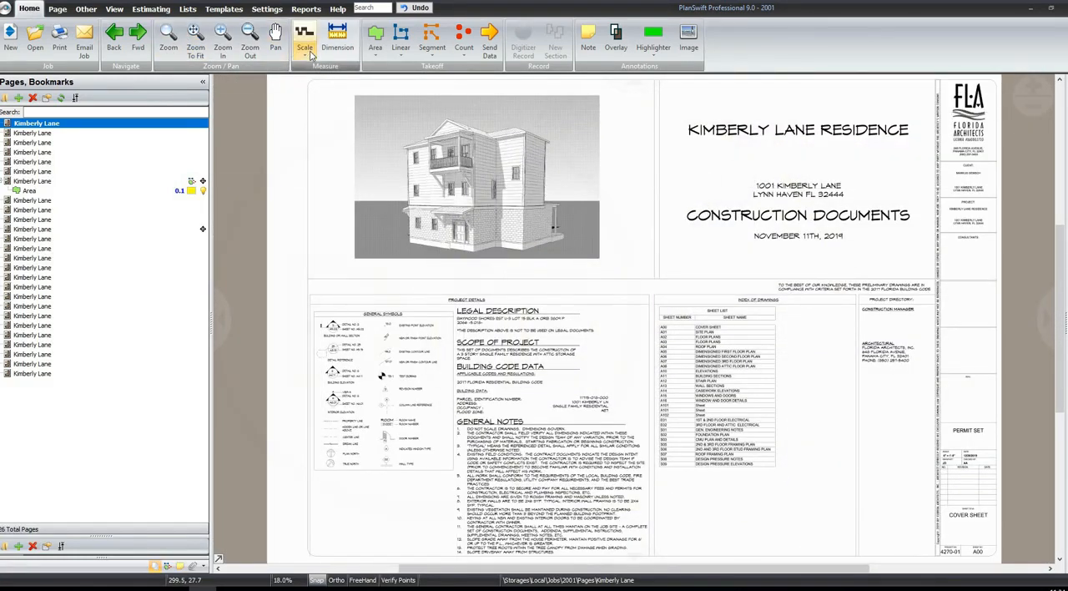
Open the dimensioned second floor plan, sheet A06, and check the scale note beside the plan title
click(310, 54)
click(317, 67)
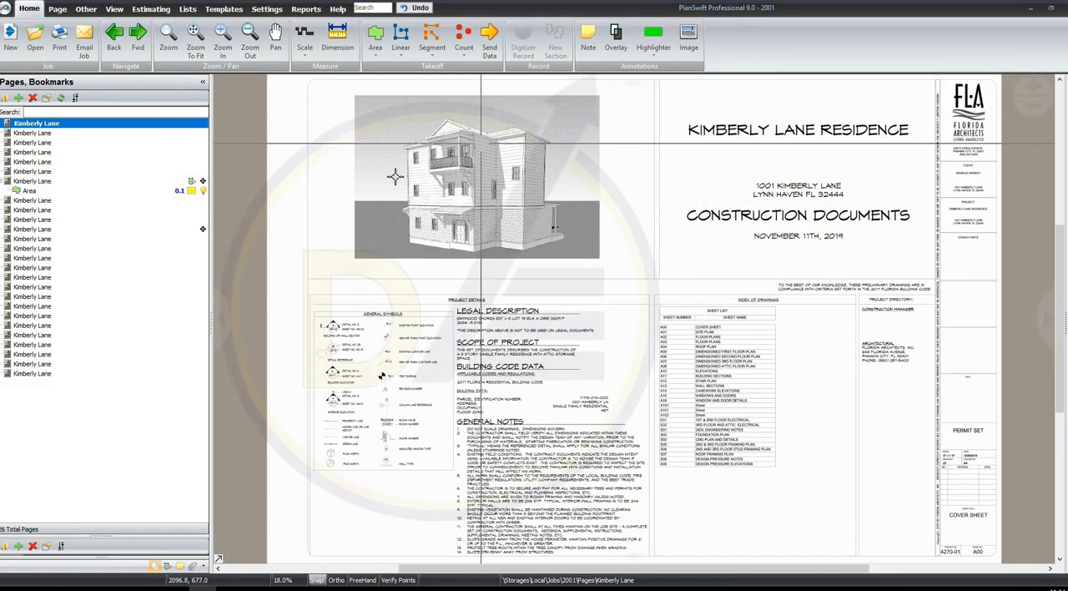
click(134, 182)
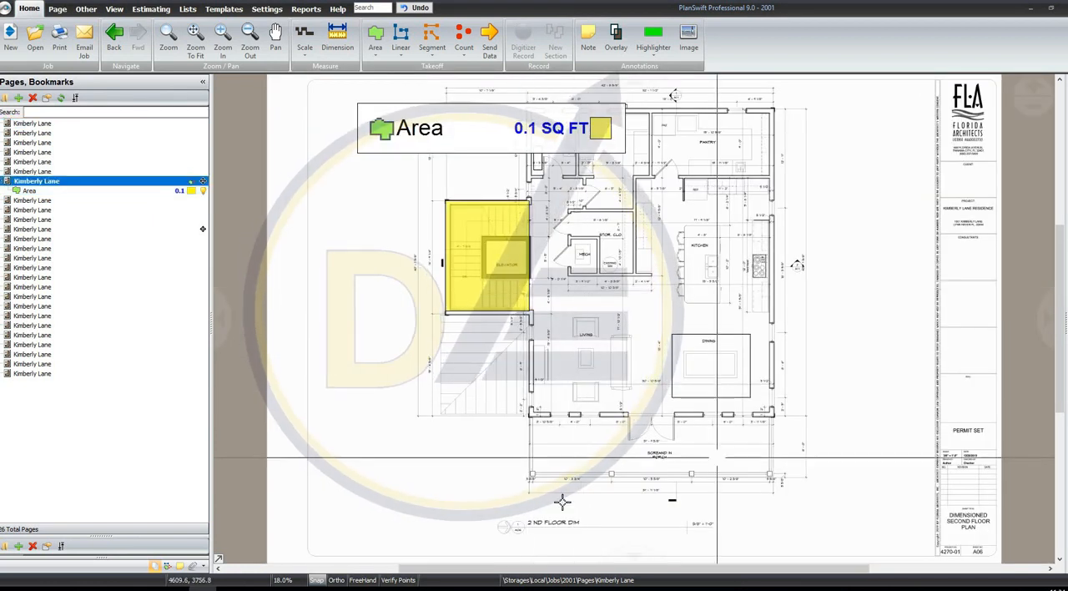
scroll(717, 457, up, 5)
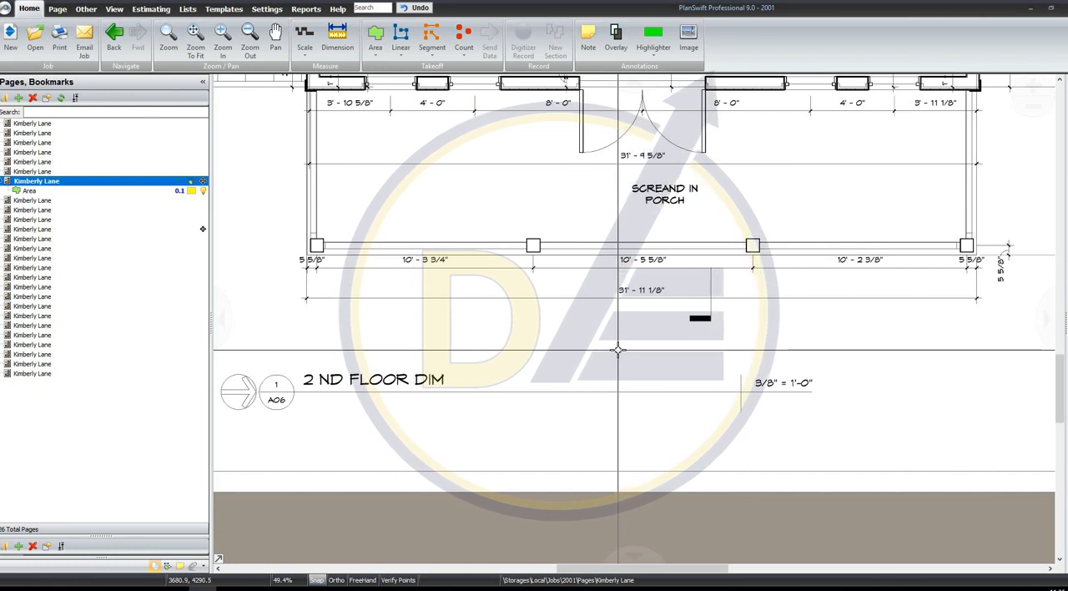
scroll(606, 346, down, 4)
drag(638, 359, 616, 542)
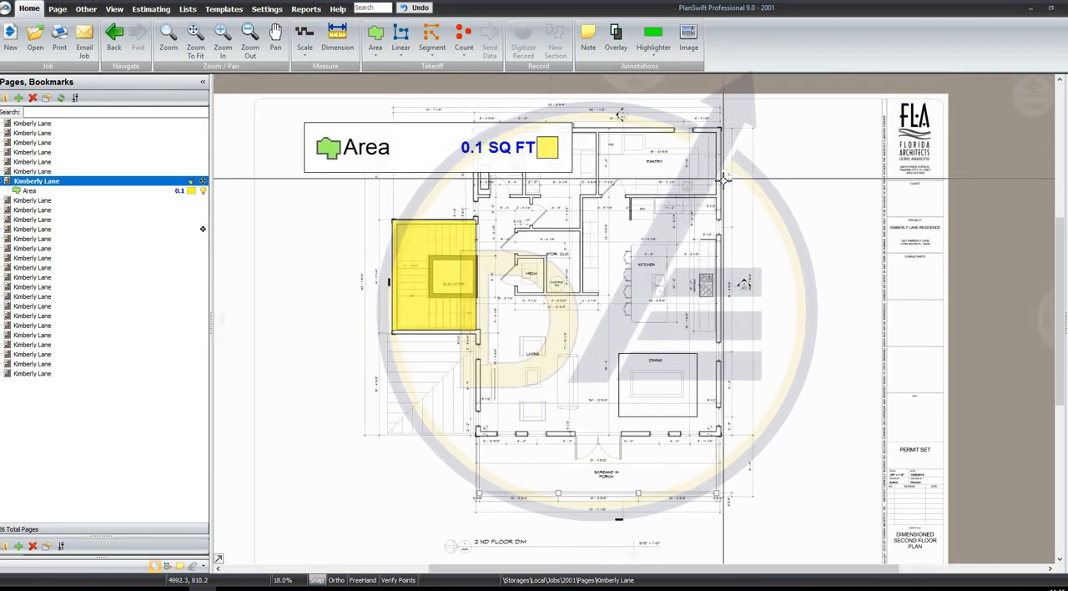
Examine the printed dimensions around the pantry on the second floor plan
scroll(723, 179, up, 3)
drag(635, 304, 436, 442)
scroll(584, 273, up, 1)
drag(583, 273, 578, 260)
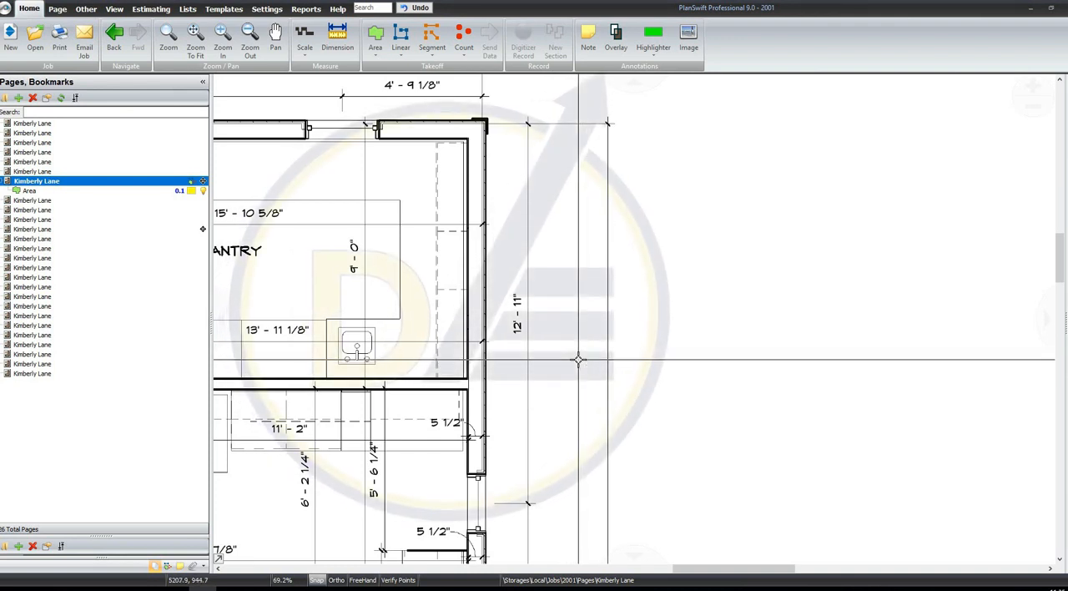
scroll(593, 200, down, 5)
scroll(507, 362, up, 2)
scroll(598, 317, up, 1)
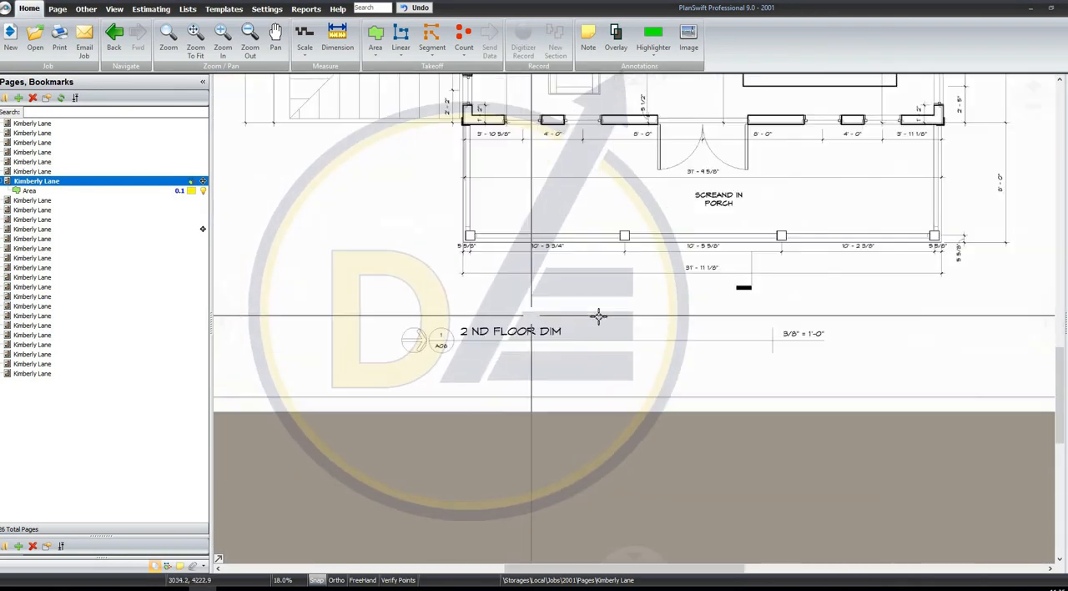
Set the second floor plan's scale to 3/8" = 1' 0", matching the note beside the plan title
scroll(575, 317, up, 1)
drag(728, 327, 332, 296)
scroll(491, 284, up, 2)
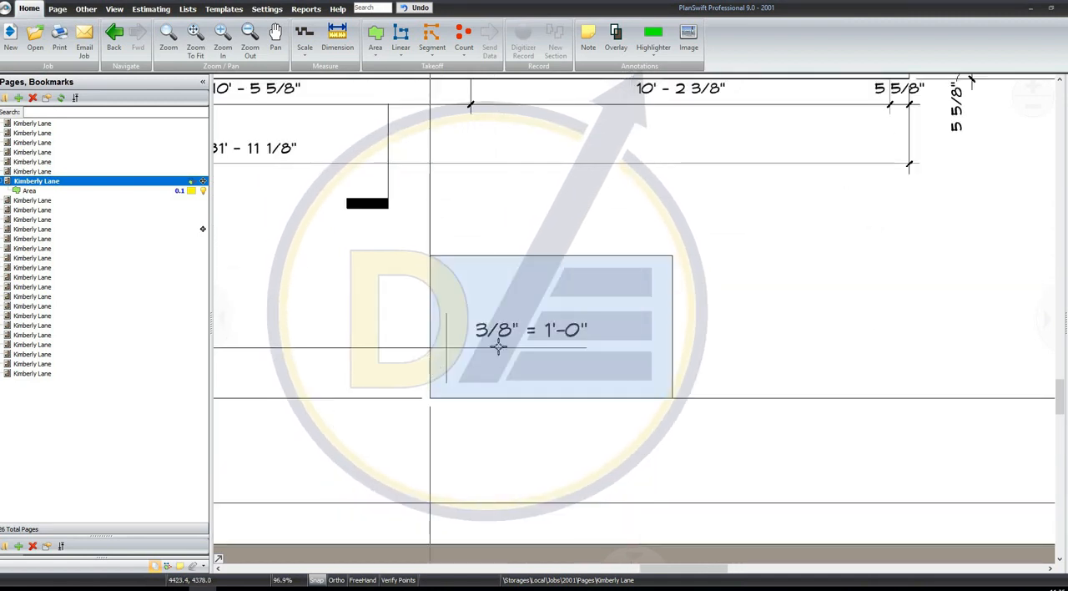
scroll(509, 344, down, 3)
drag(431, 343, 274, 348)
scroll(422, 355, up, 1)
scroll(497, 319, up, 1)
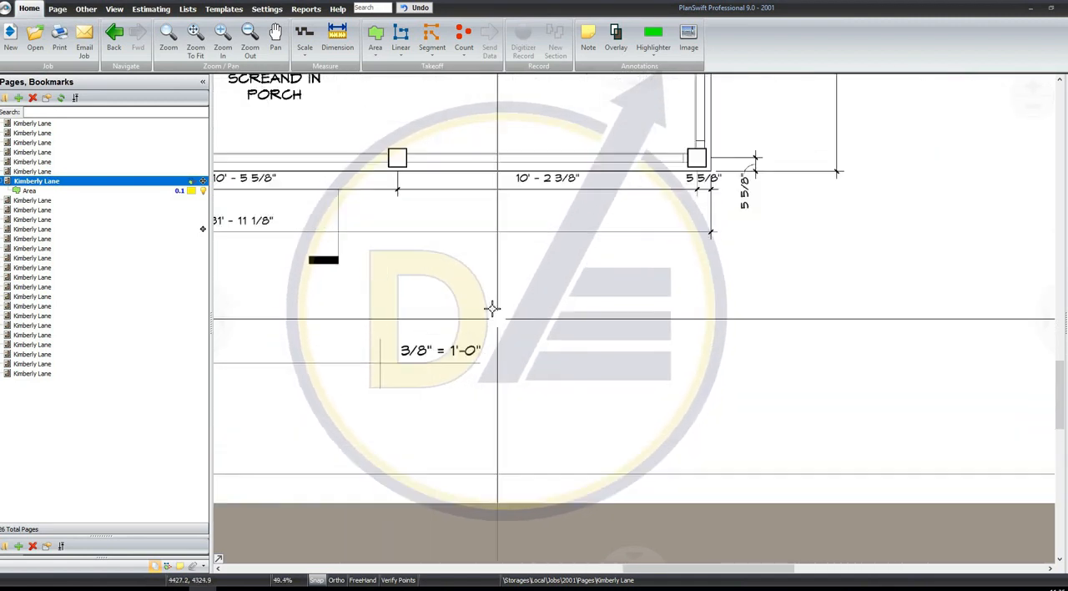
scroll(492, 309, up, 1)
click(304, 42)
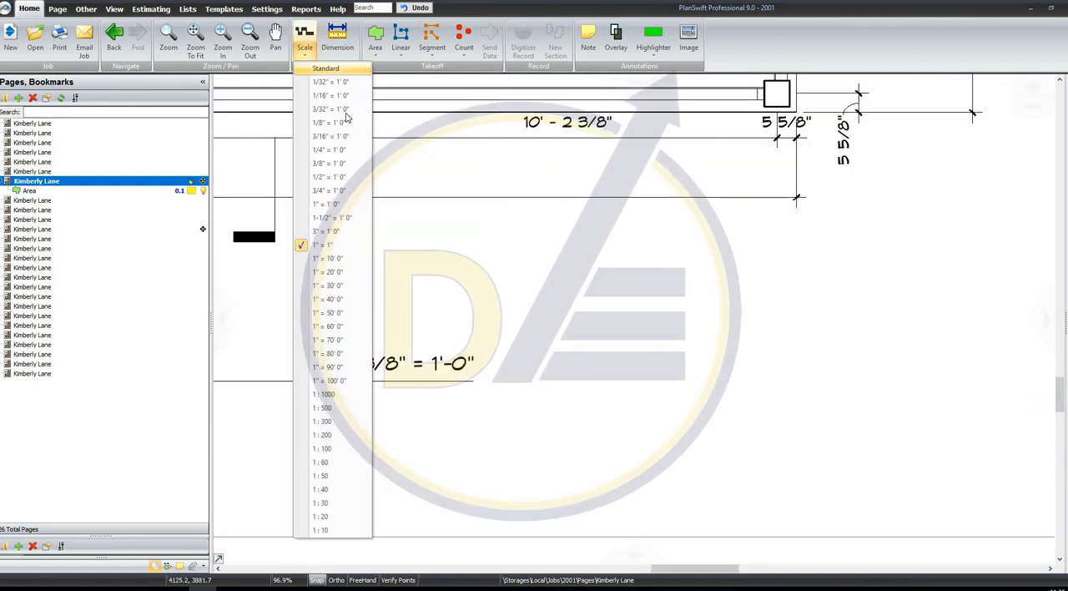
click(340, 164)
scroll(555, 267, down, 3)
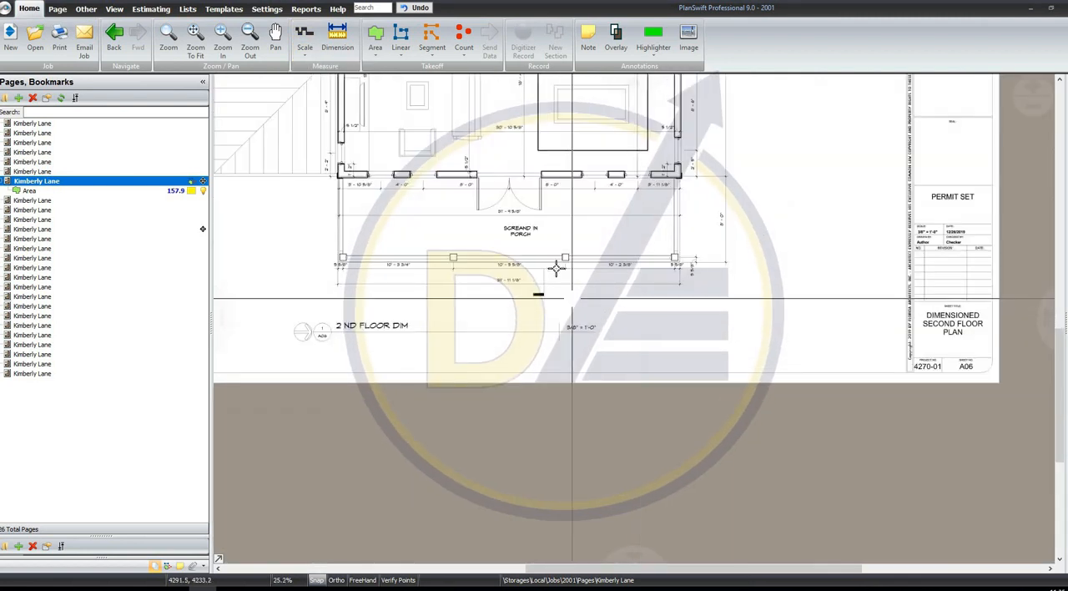
drag(593, 386, 602, 450)
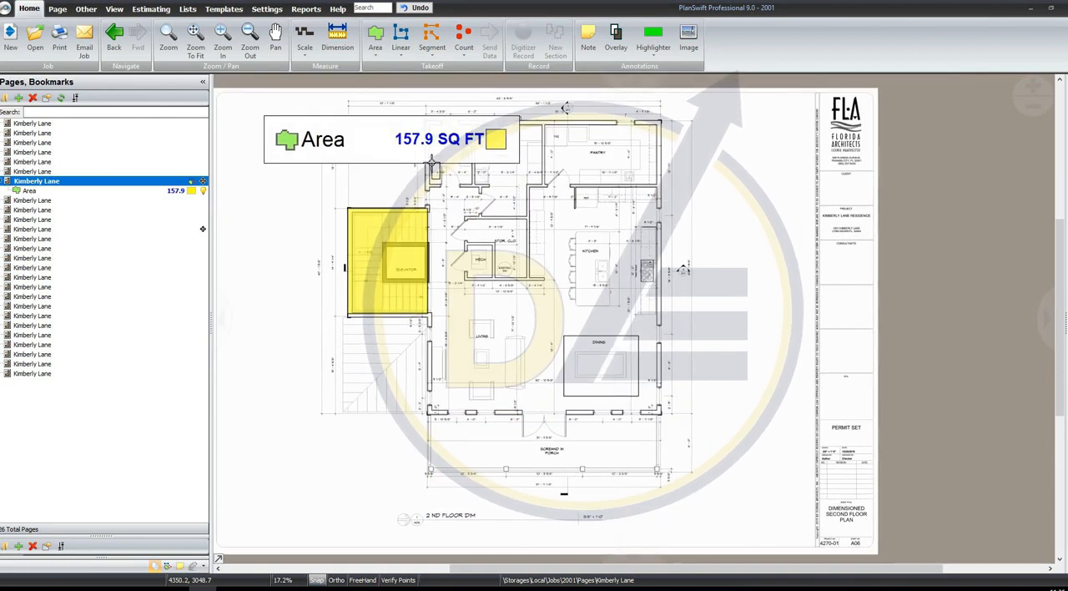
Dimension the pantry's depth along the printed 9'-0" line near the freezer to check the scale
click(337, 37)
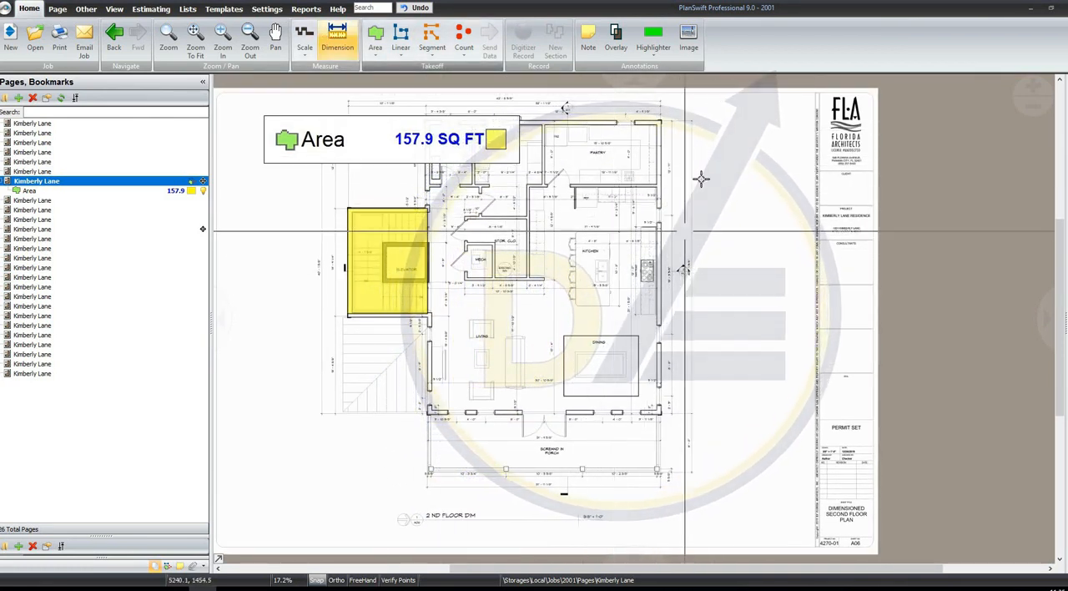
scroll(701, 178, up, 3)
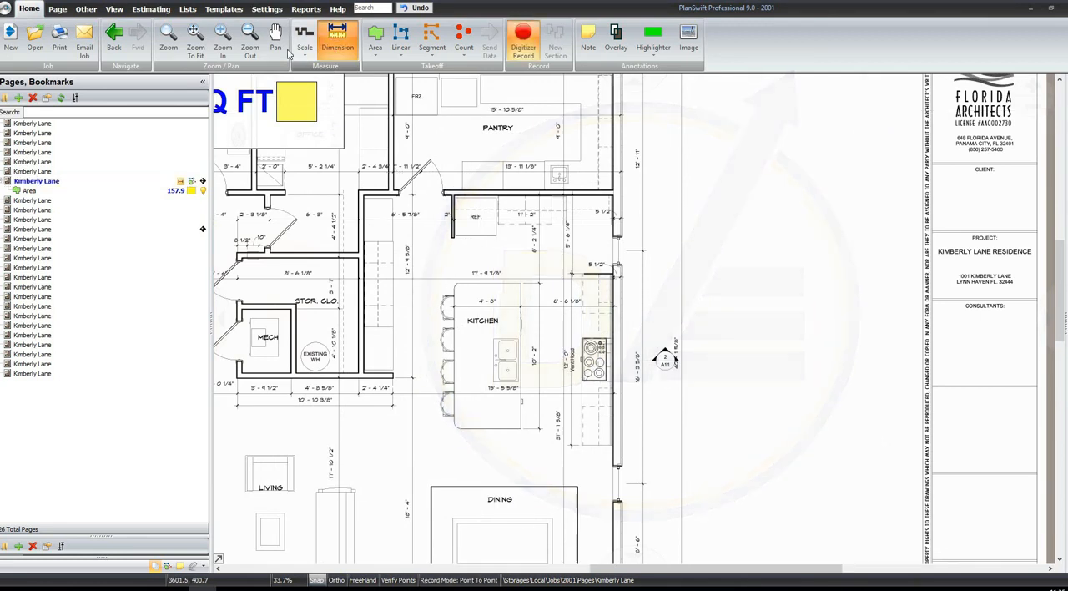
scroll(631, 212, down, 3)
scroll(623, 232, up, 5)
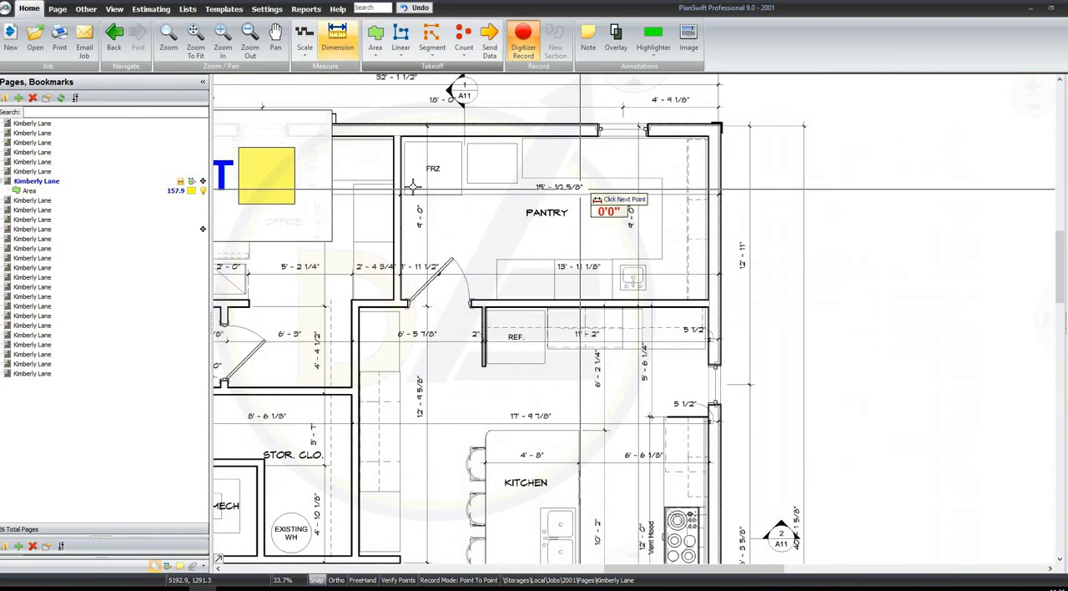
scroll(393, 209, up, 5)
scroll(409, 231, down, 6)
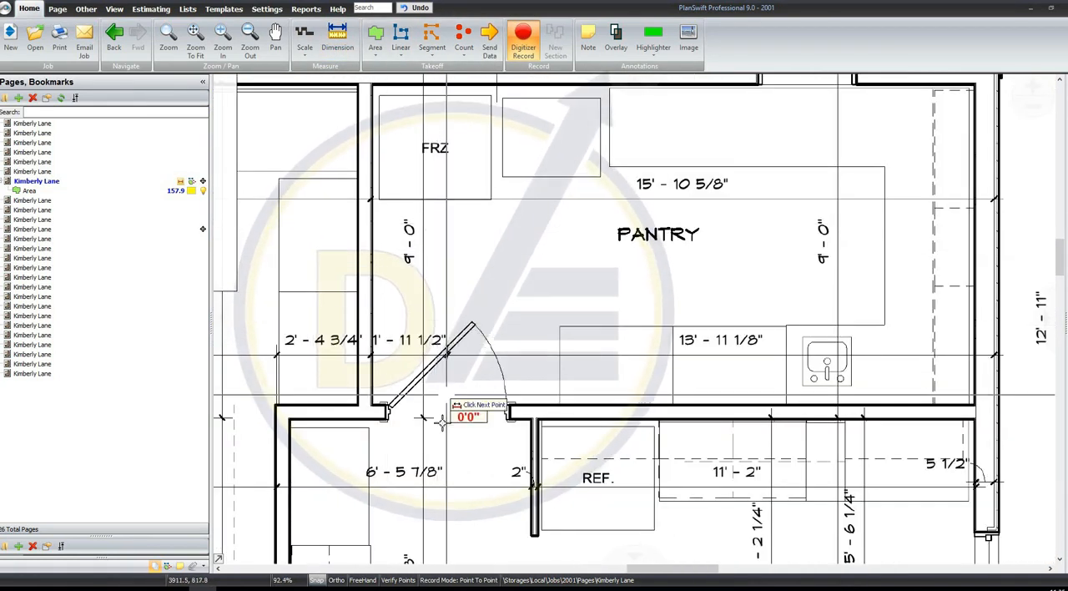
scroll(421, 416, up, 4)
scroll(422, 416, up, 3)
scroll(459, 438, down, 3)
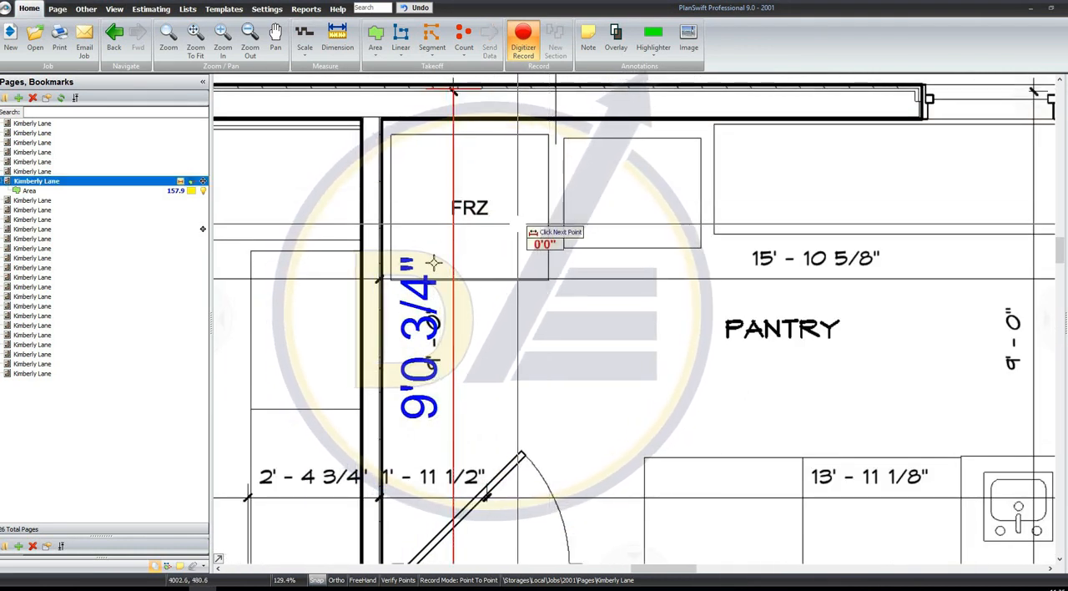
Dimension the pantry's width along the printed 15'-10 5/8" line and stop recording dimensions
click(379, 279)
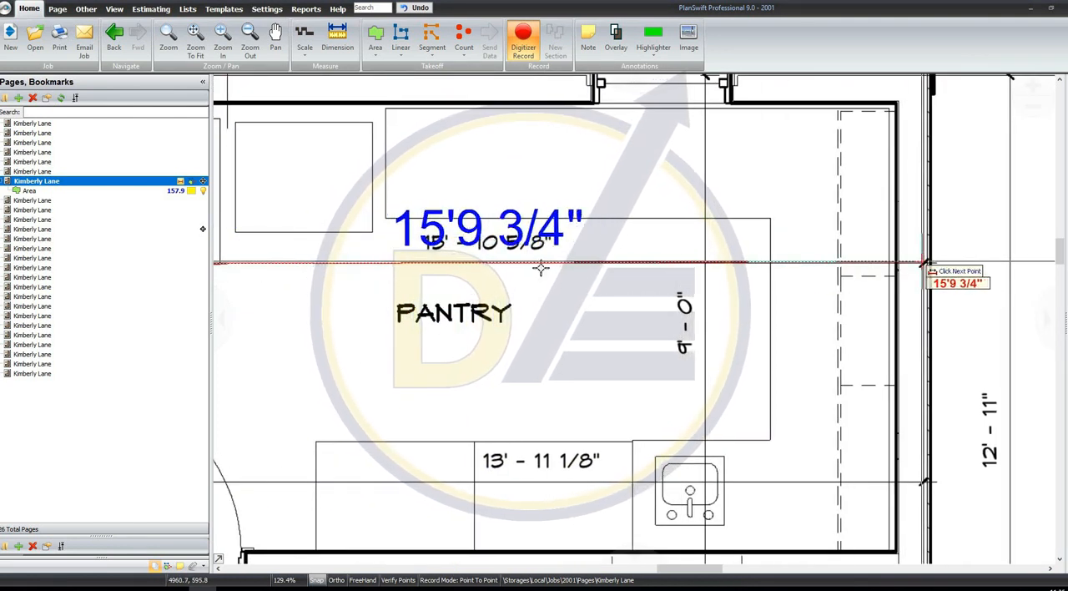
click(926, 264)
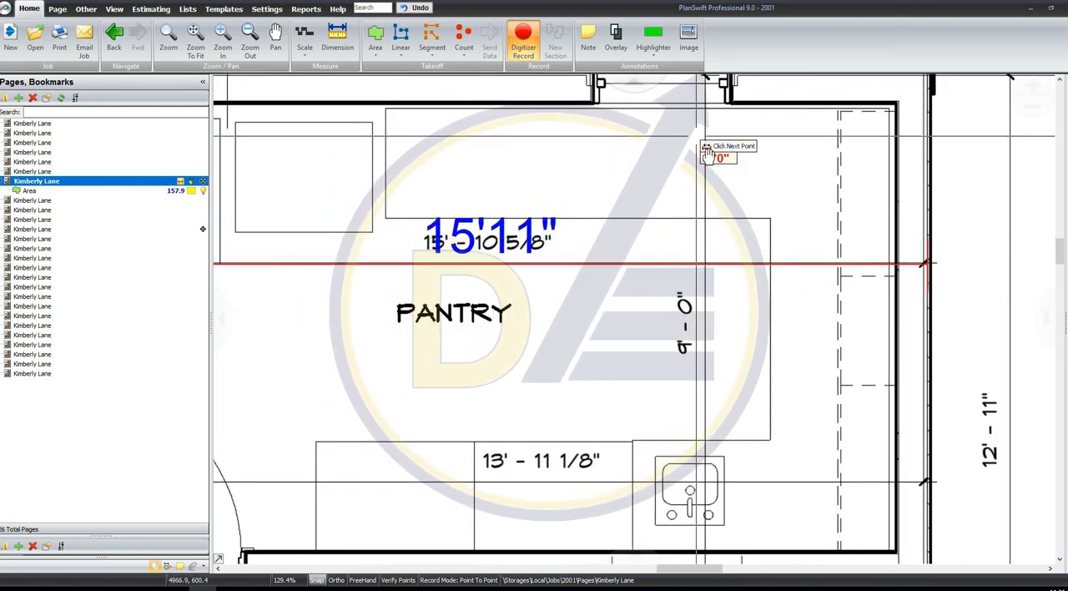
right_click(714, 162)
click(750, 188)
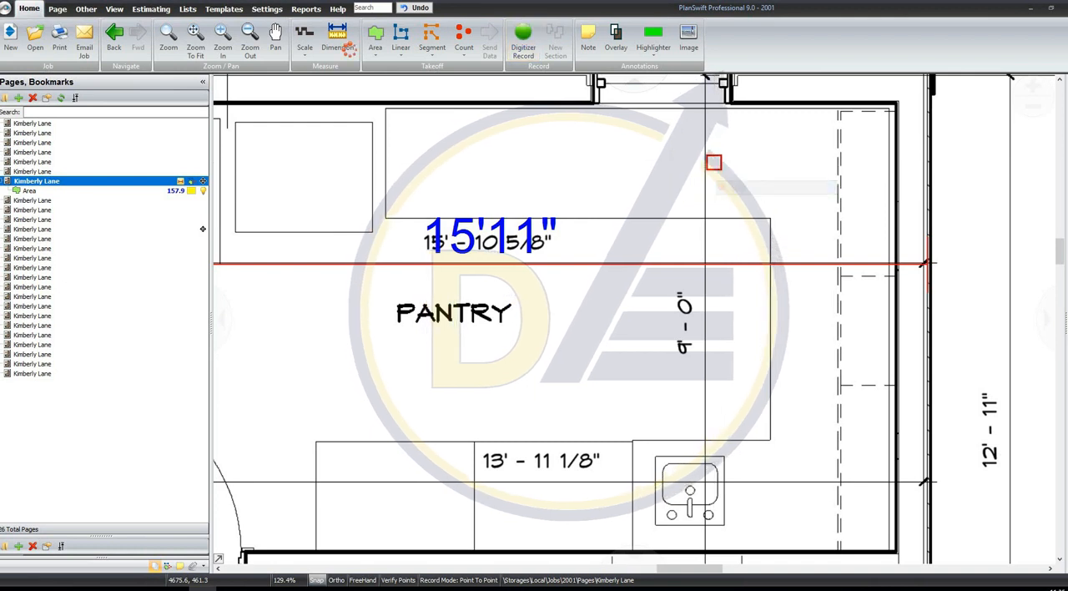
click(200, 44)
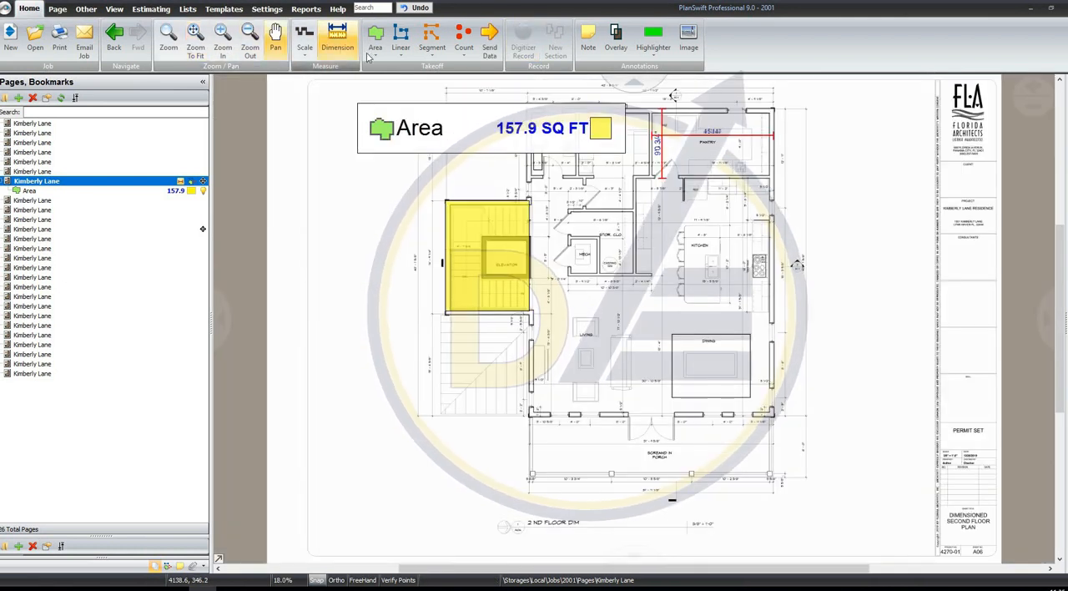
Create an area takeoff named Floor Tile in a folder called FINISHES
click(374, 50)
click(397, 68)
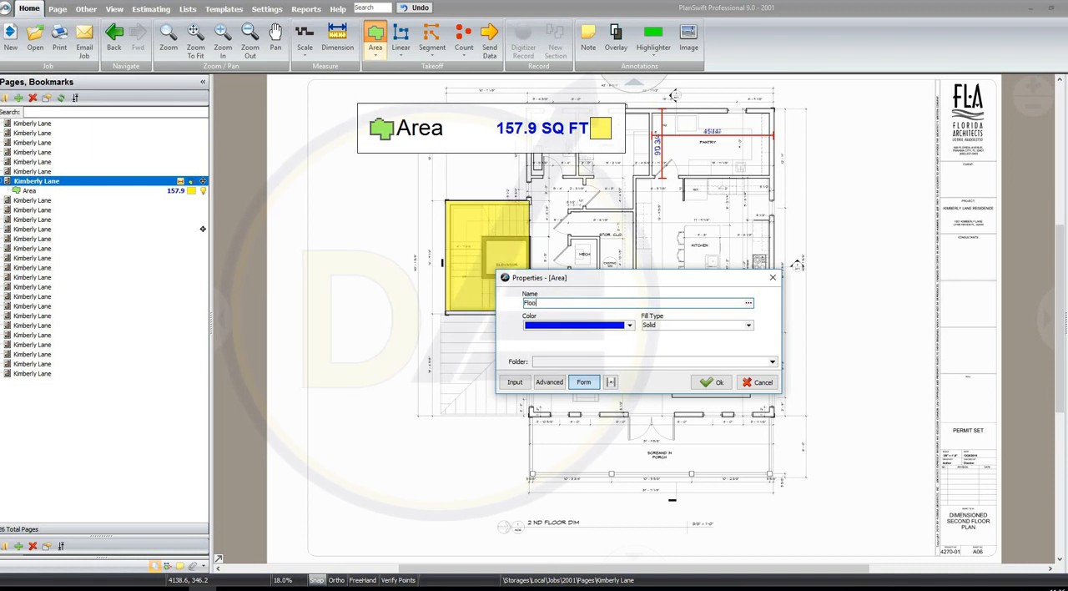
text(Floor Tile)
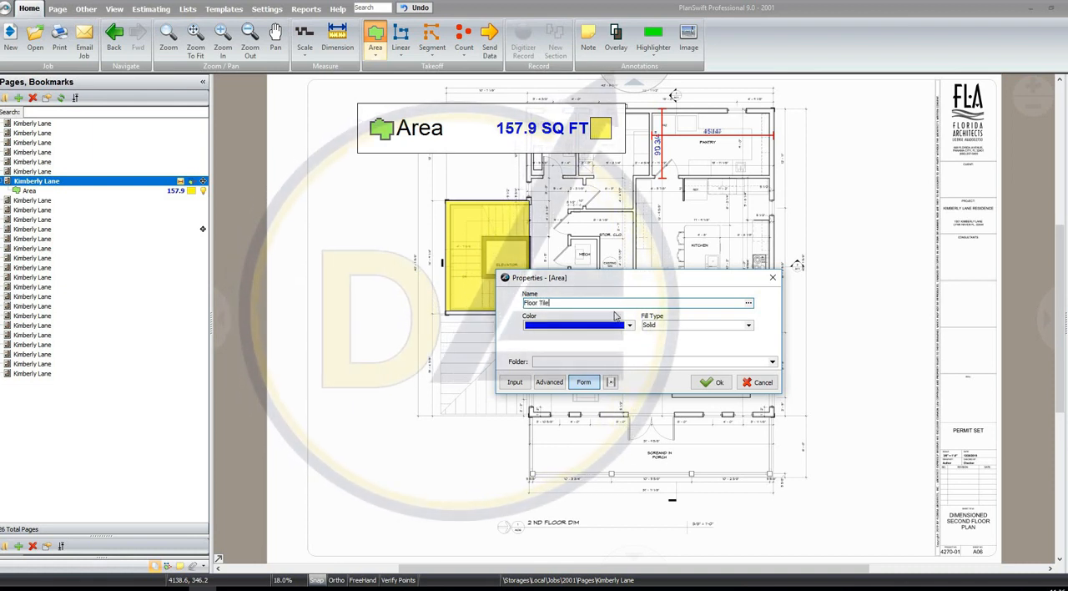
click(598, 361)
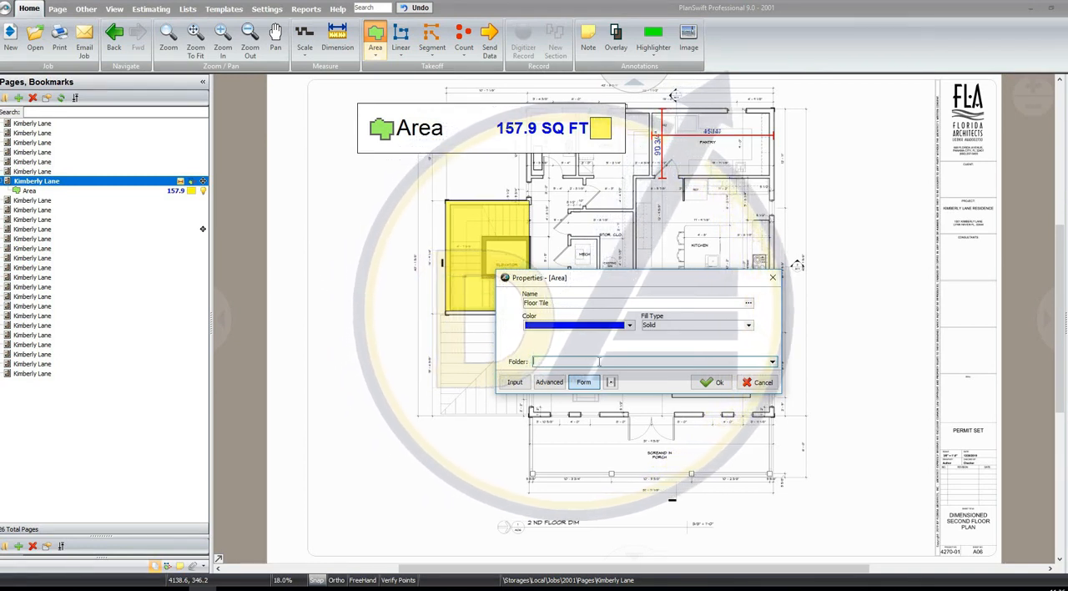
text(FIN)
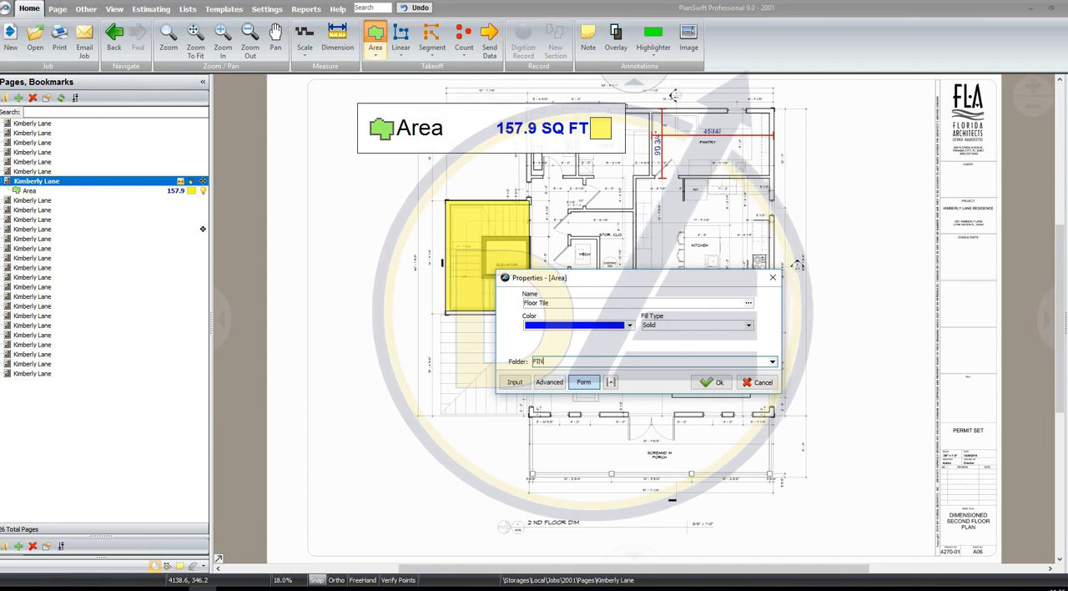
text(ISHES)
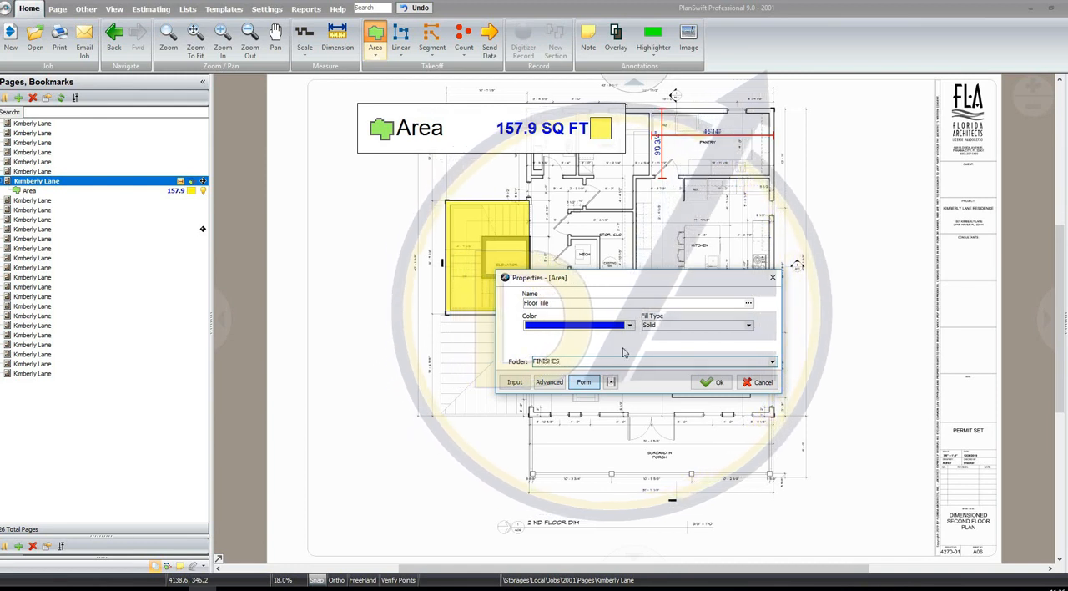
click(704, 382)
Record the Floor Tile area as a box about 6'-3" wide over the space directly above the storage closet, and stop recording
scroll(568, 219, up, 5)
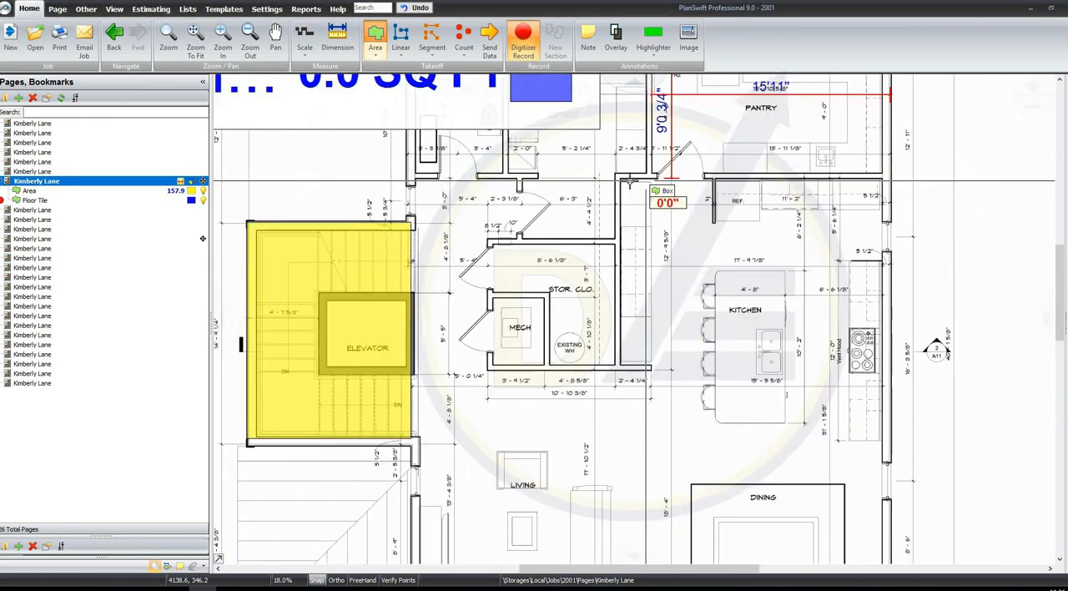
scroll(430, 202, up, 3)
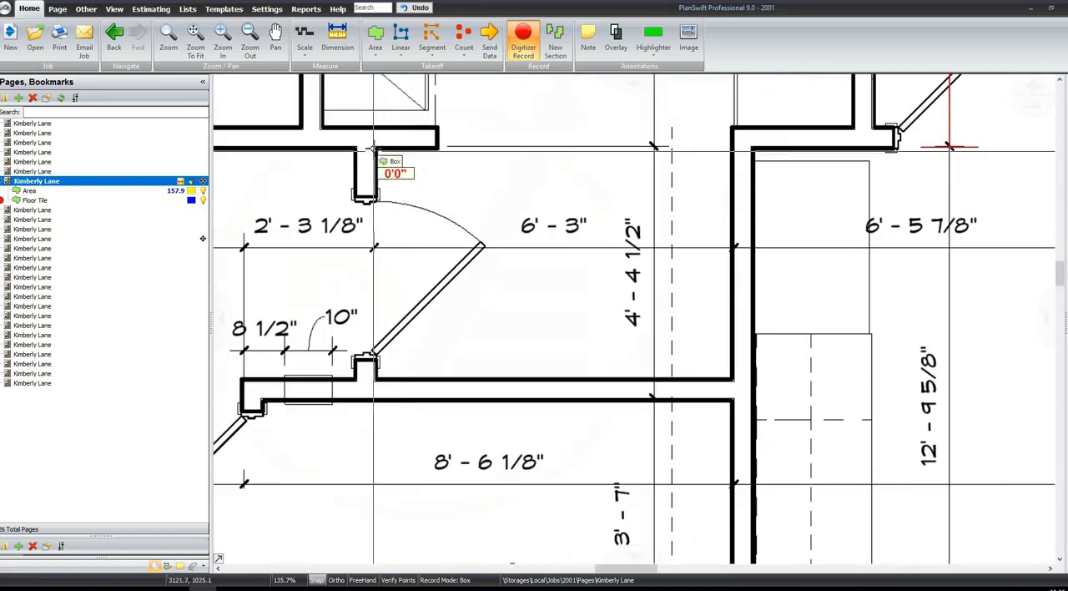
click(375, 149)
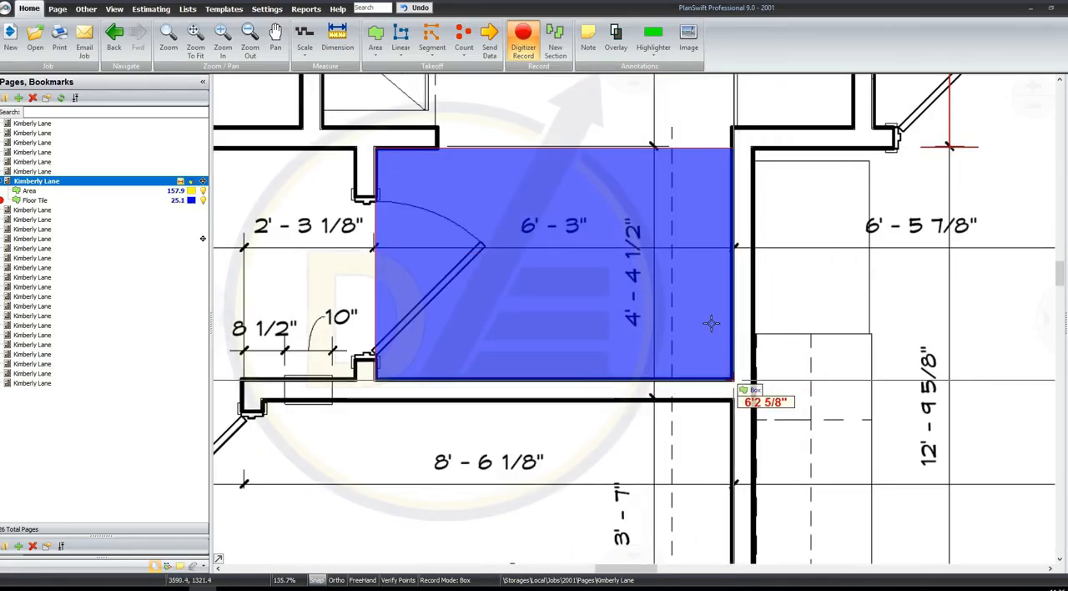
click(732, 379)
click(717, 275)
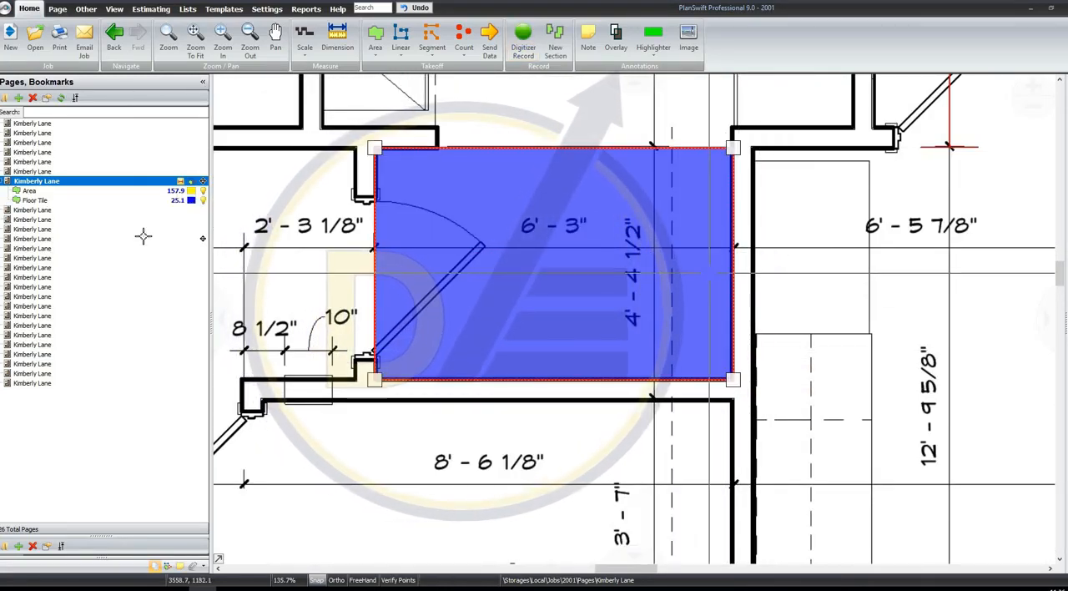
Select the Floor Tile takeoff to locate it on the plan, deselect it, and fit the whole page in view
scroll(354, 247, down, 4)
click(180, 202)
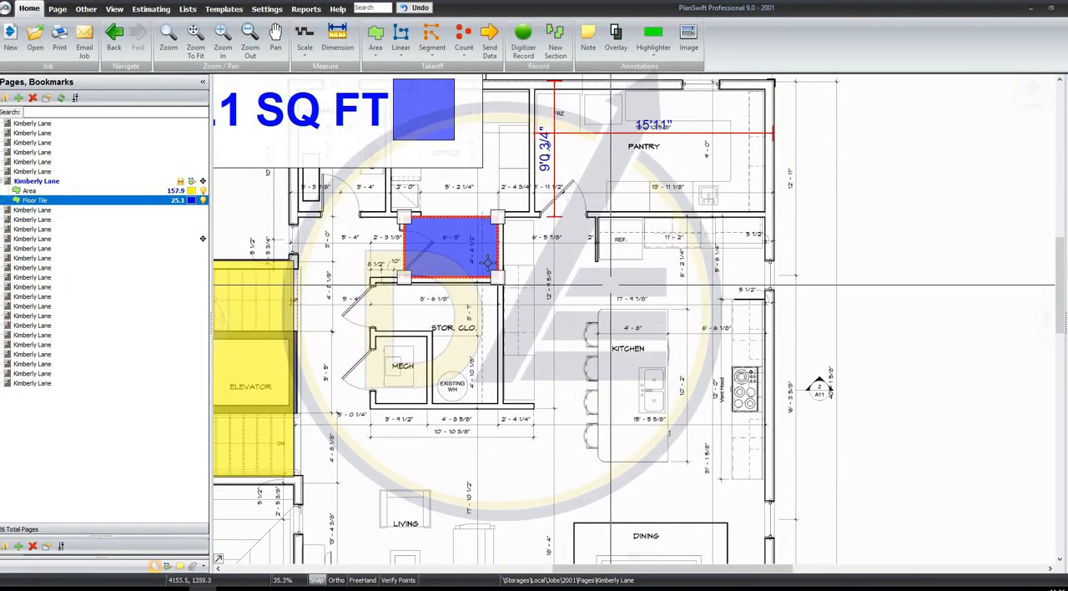
click(584, 244)
scroll(577, 241, down, 1)
drag(577, 240, 616, 226)
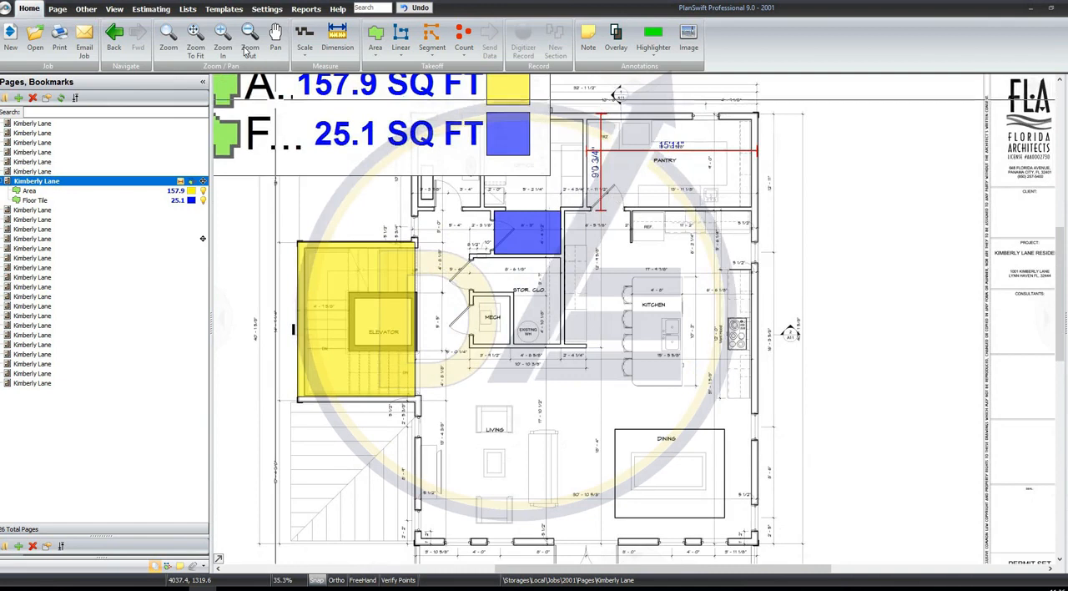
click(196, 40)
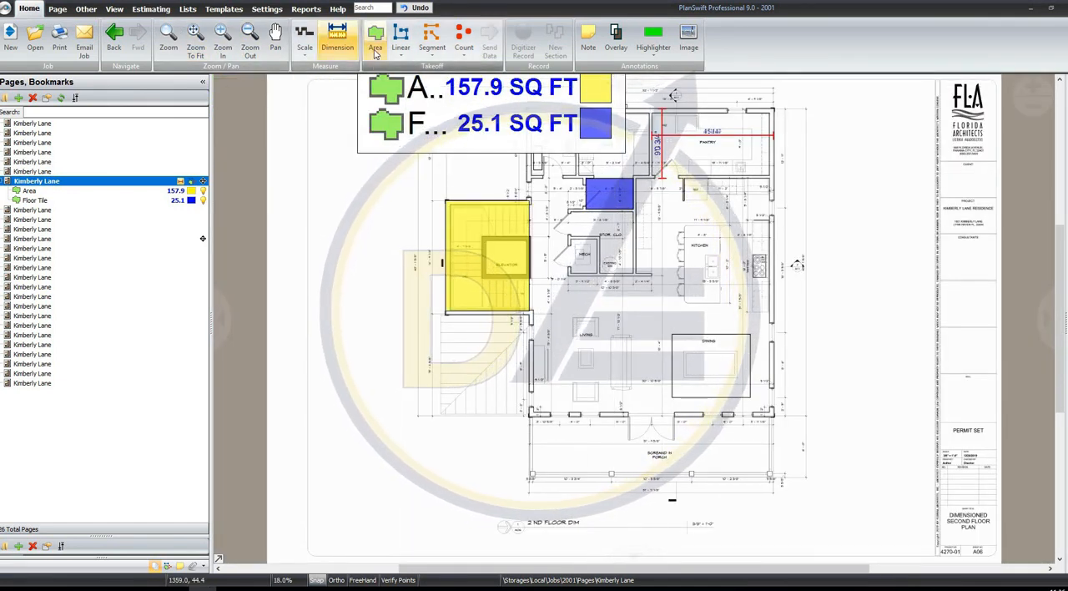
Create a Roof Area takeoff named Shingles with a pitch of 6 in a folder called ROOFING
click(376, 53)
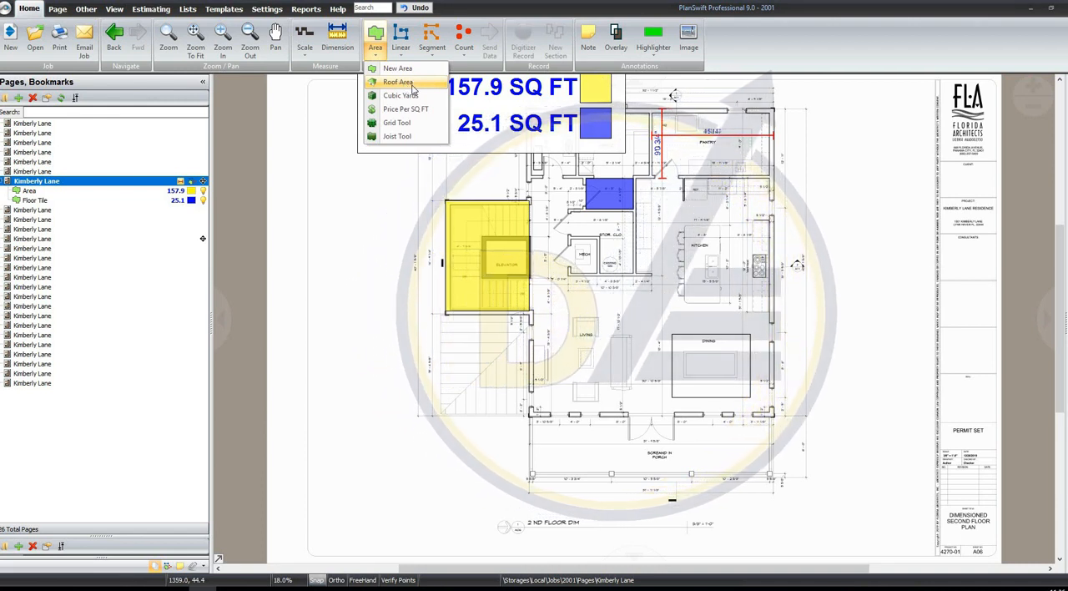
click(398, 82)
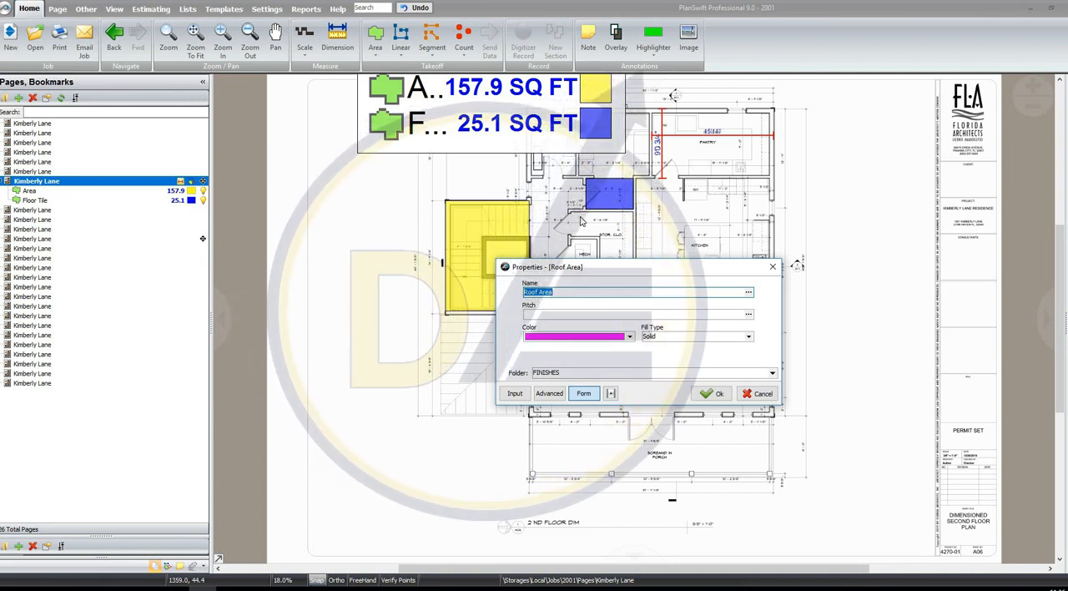
click(565, 314)
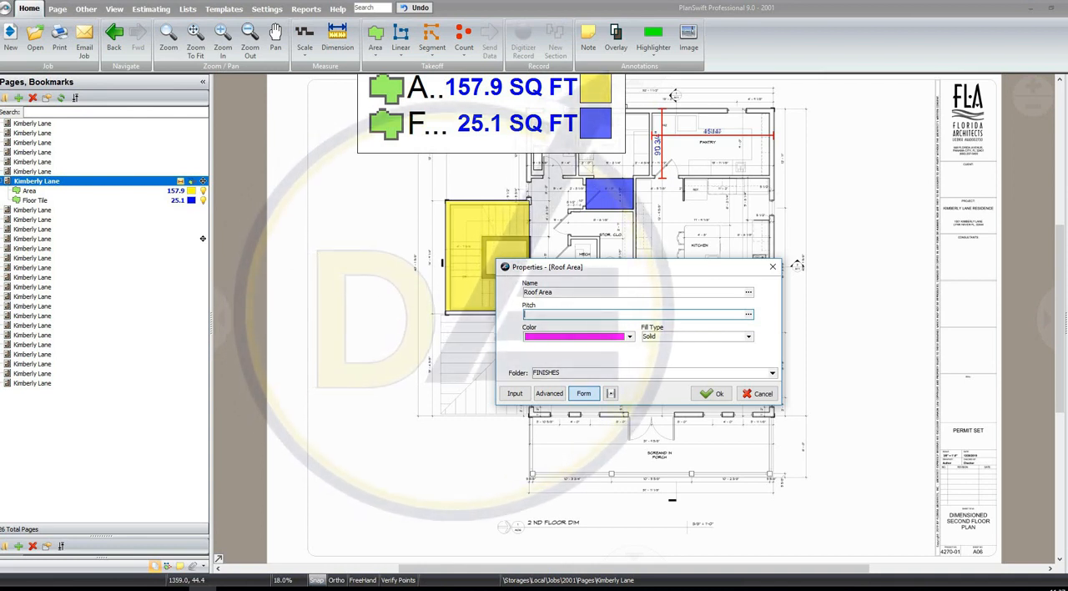
text(6)
click(629, 372)
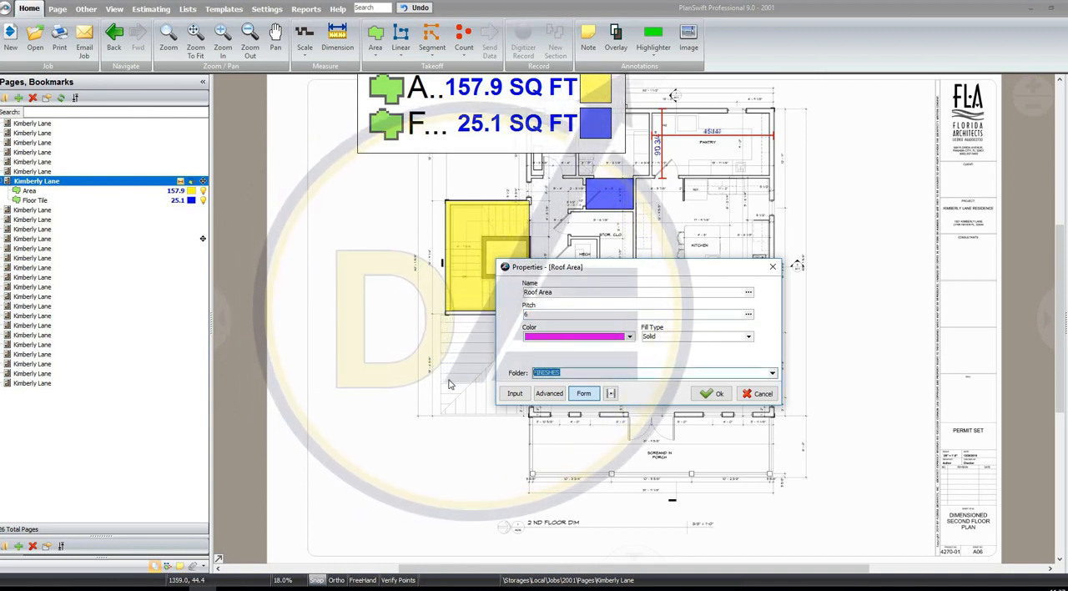
text(ROOFING)
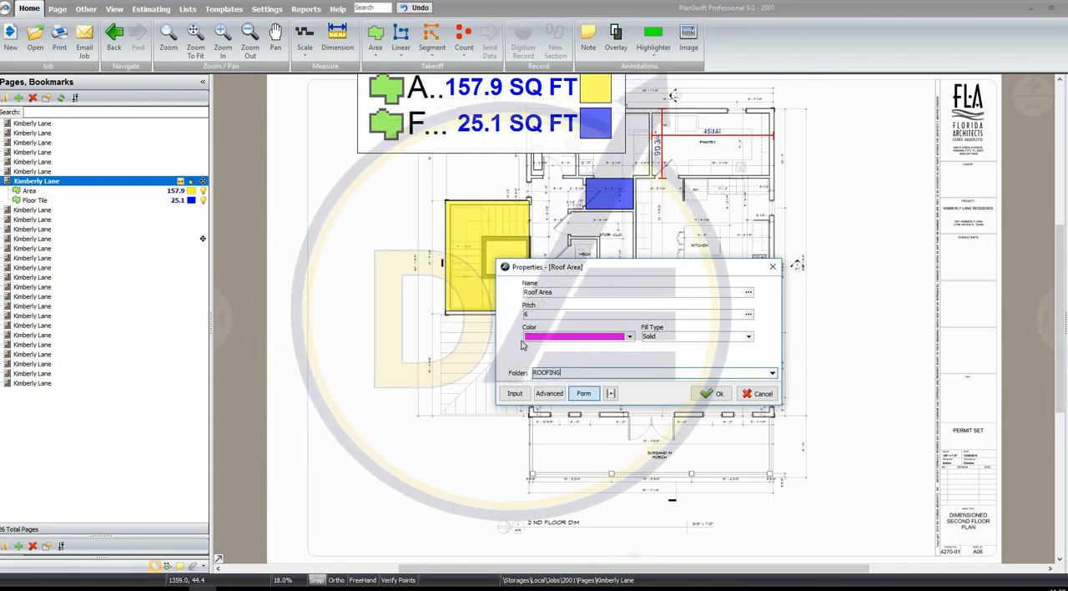
double_click(540, 292)
drag(460, 292, 460, 296)
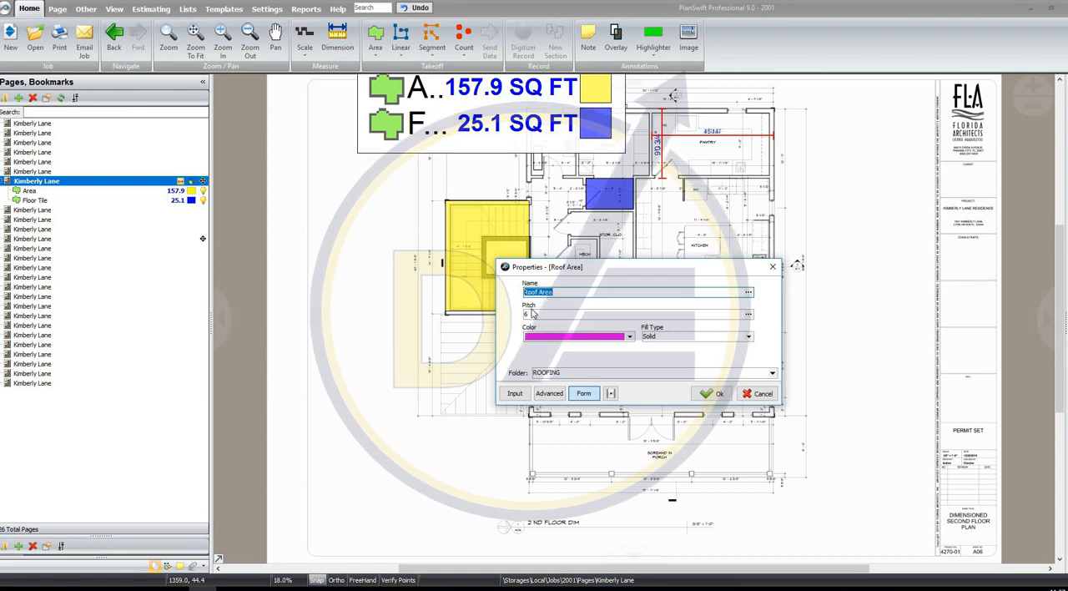
text(Shingles)
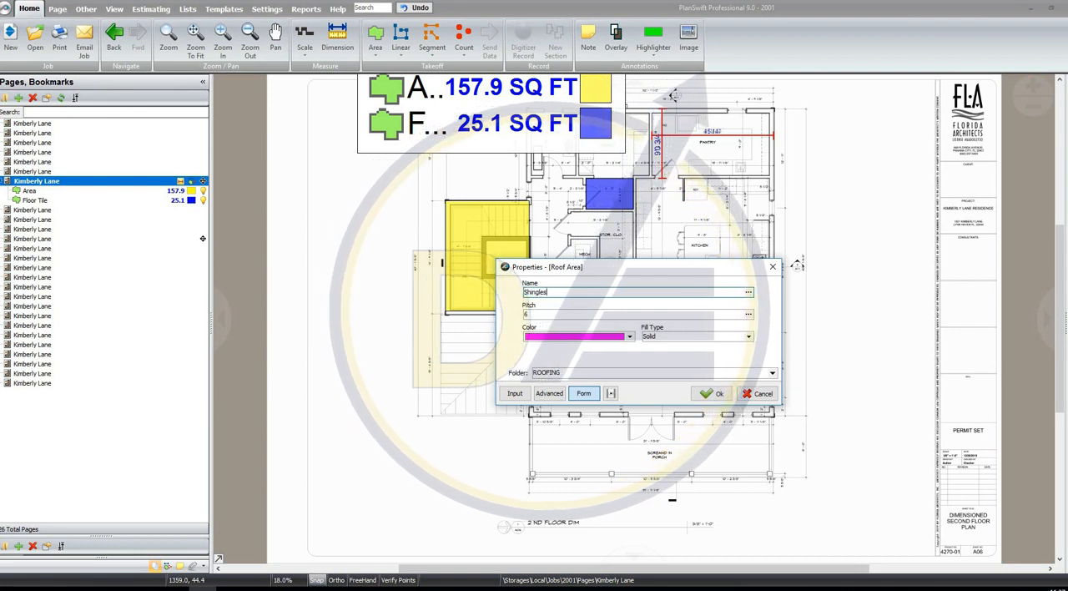
click(719, 393)
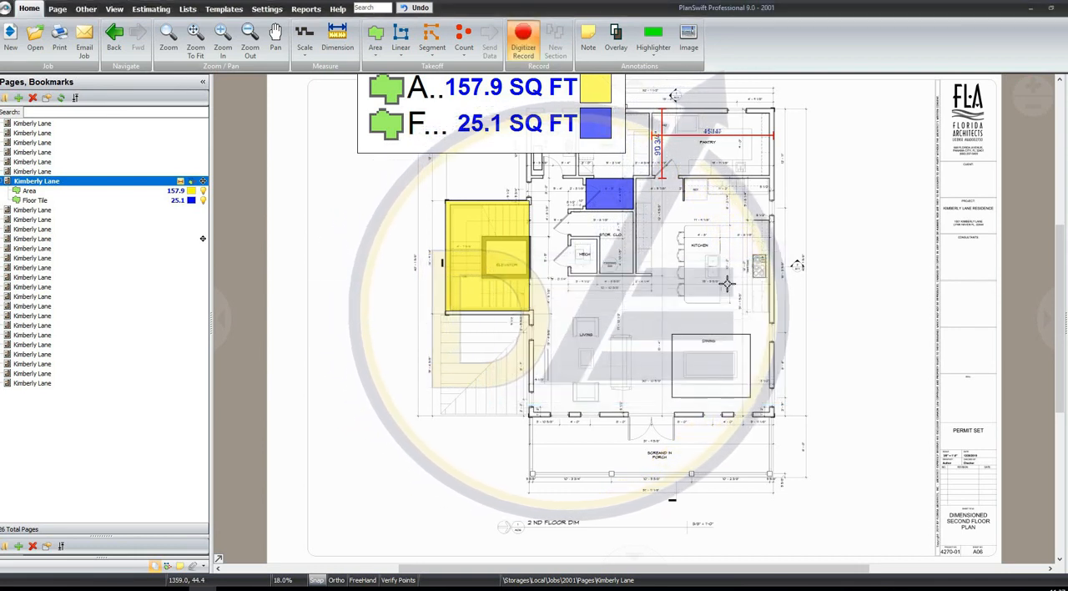
Record the Shingles area as a box from the pantry's outer corner down past the kitchen and dining area to the porch edge, and stop recording
click(775, 110)
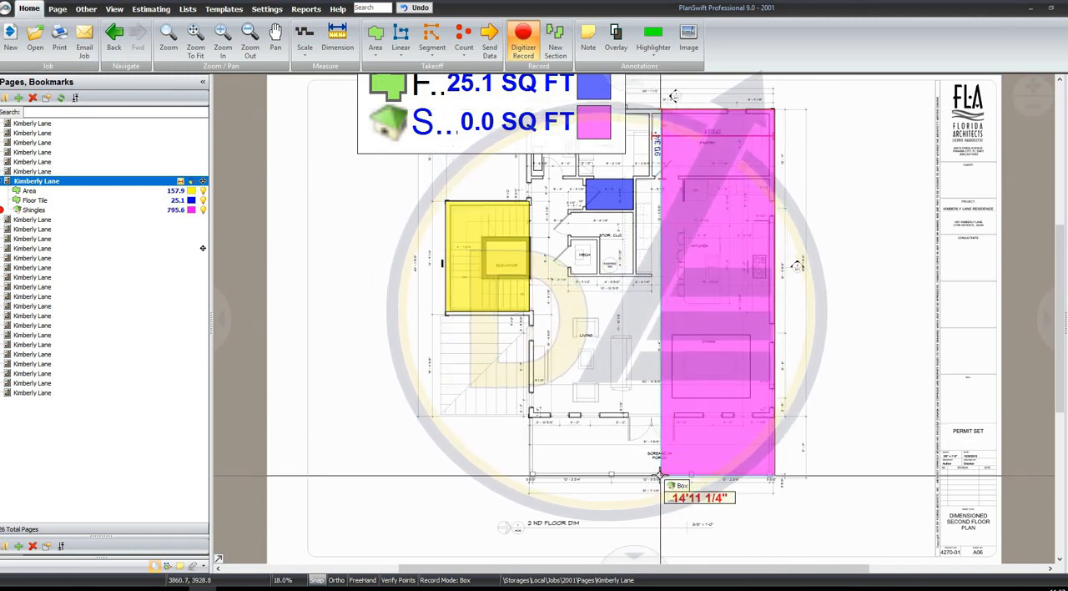
click(651, 473)
right_click(878, 198)
click(903, 222)
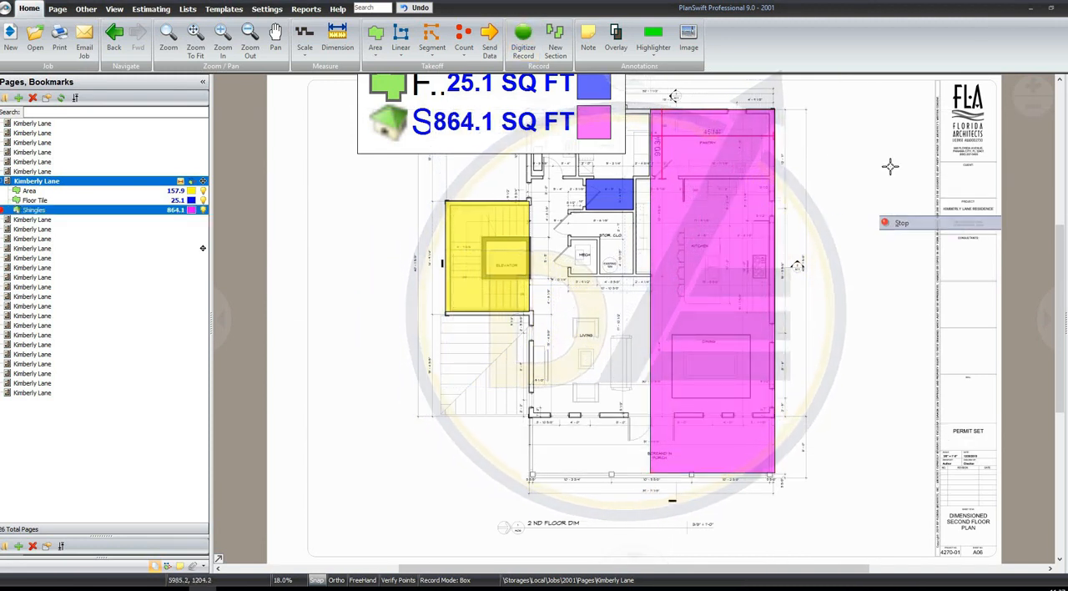
click(732, 198)
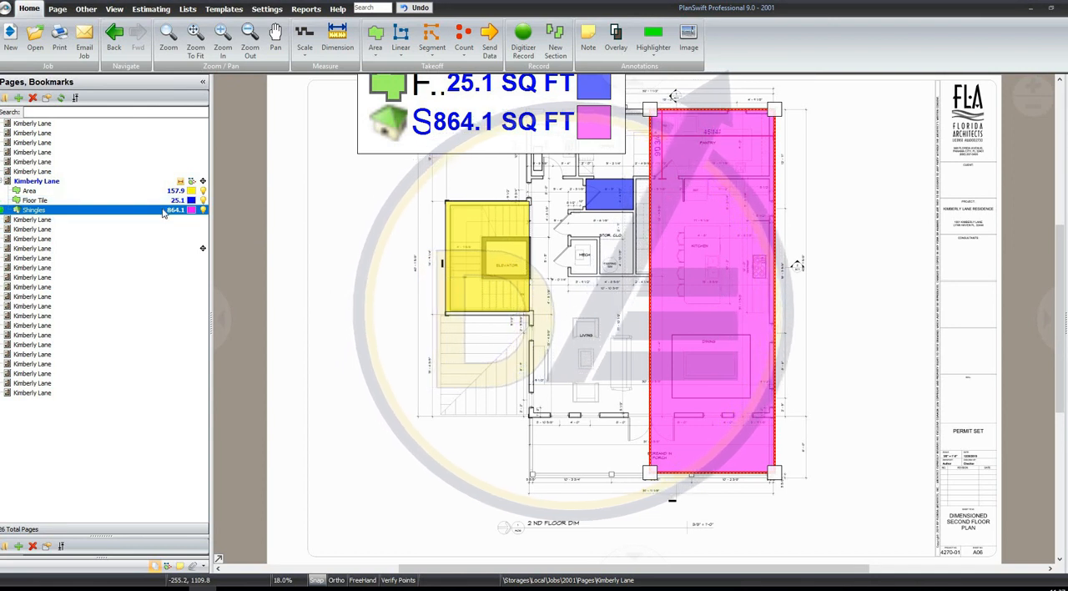
Start a Joist Tool takeoff and name it Floor Joists @ 24" O.C
click(377, 52)
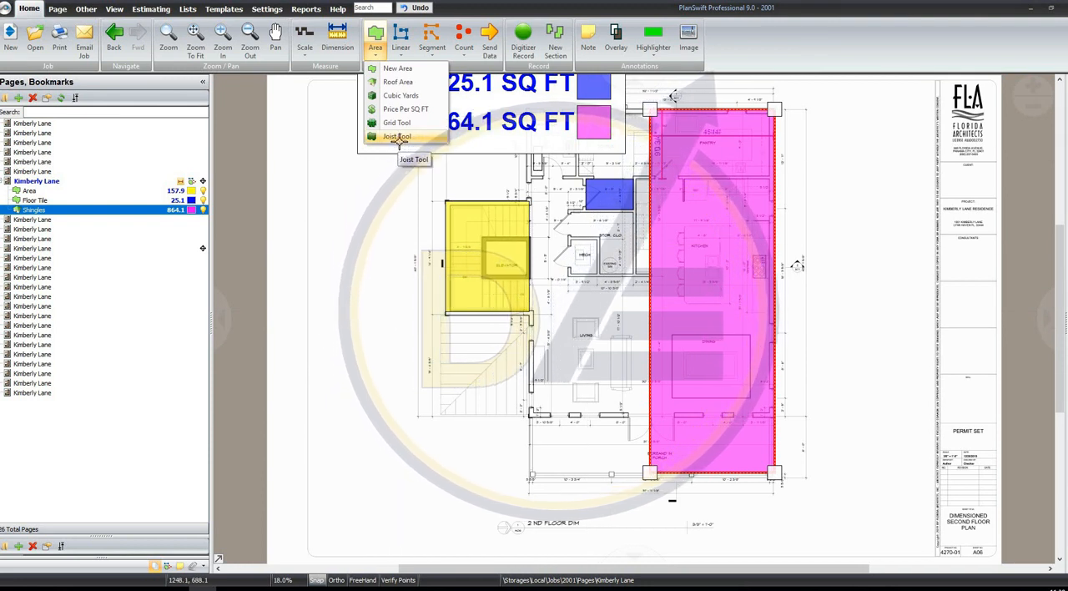
click(397, 136)
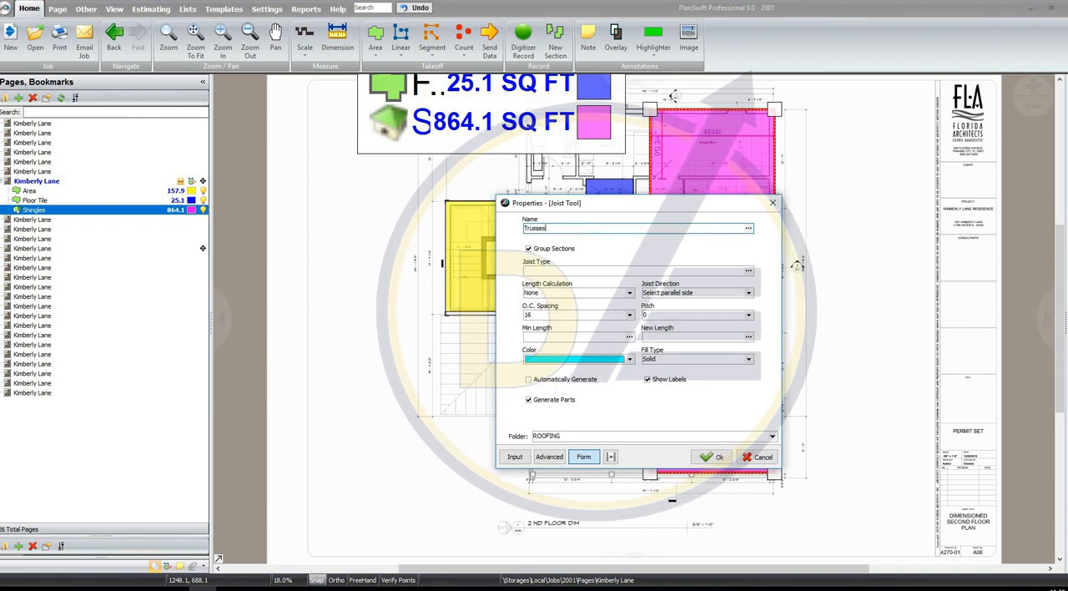
click(711, 456)
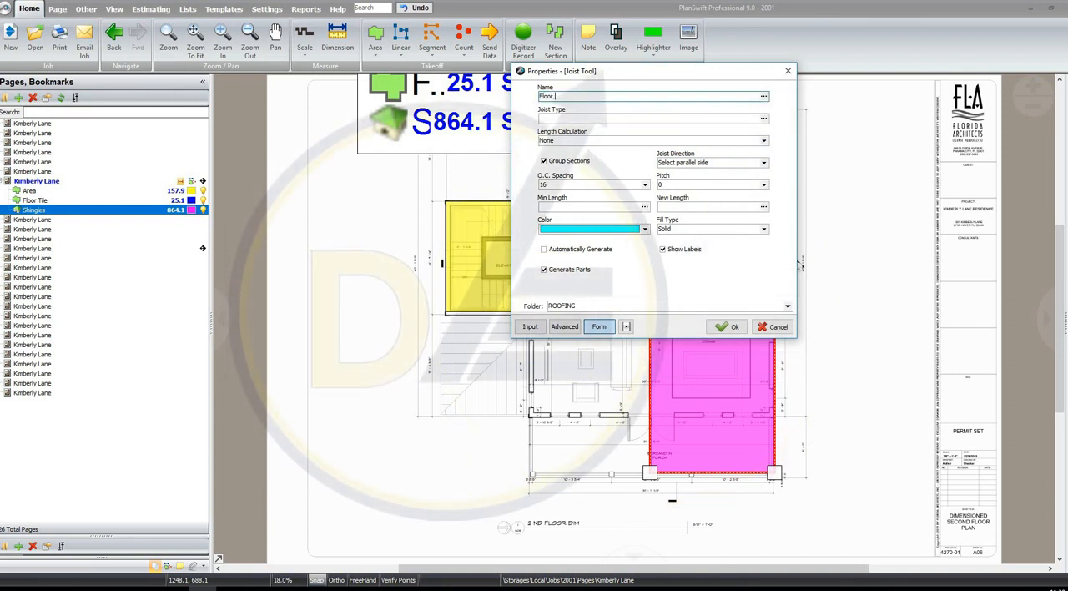
text(@)
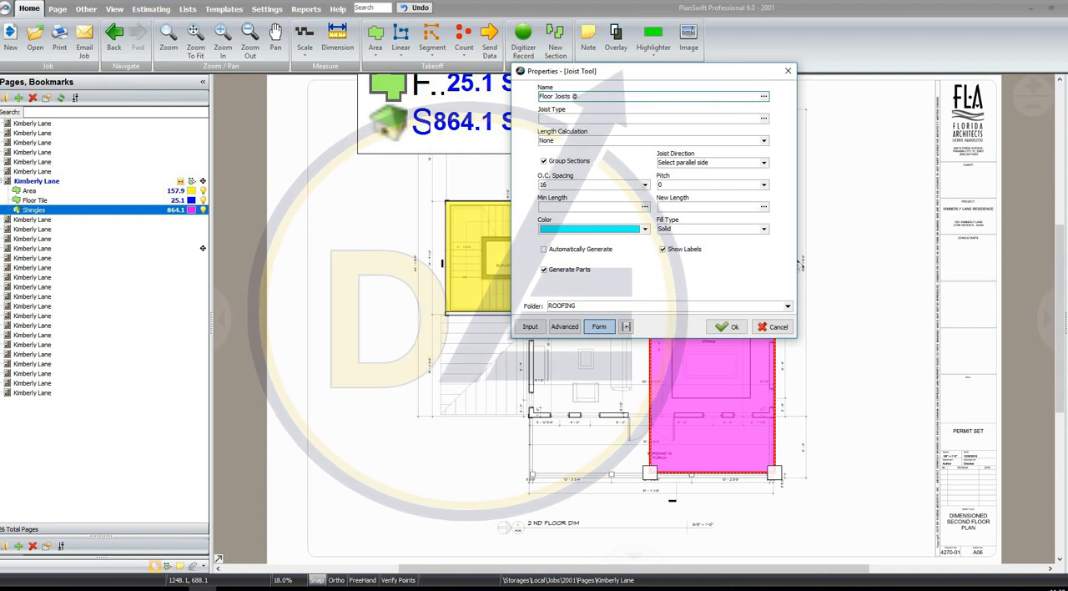
text( 24" O.C.)
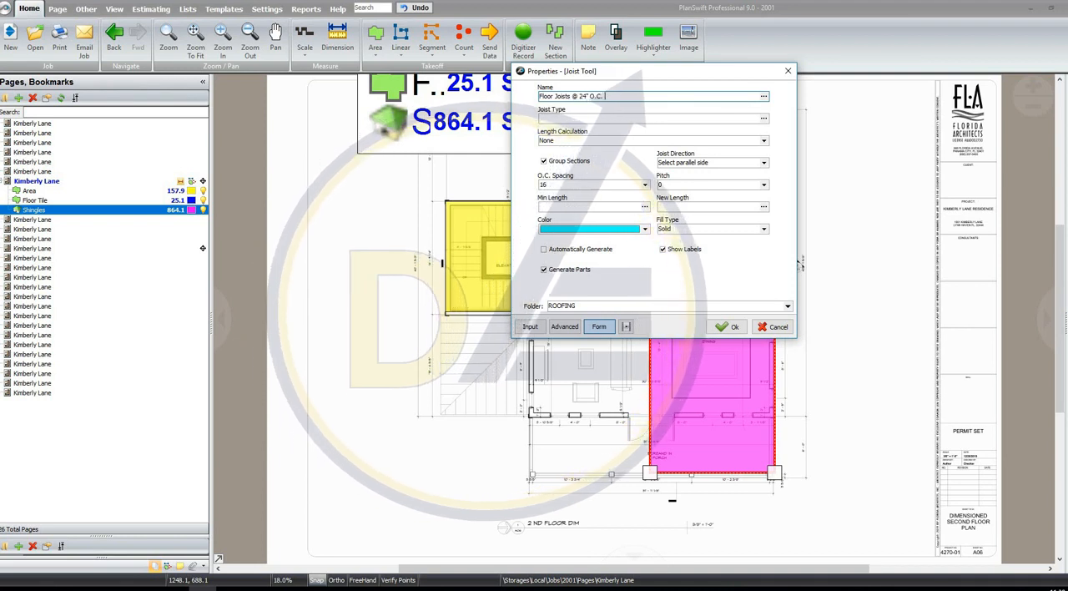
key(Tab)
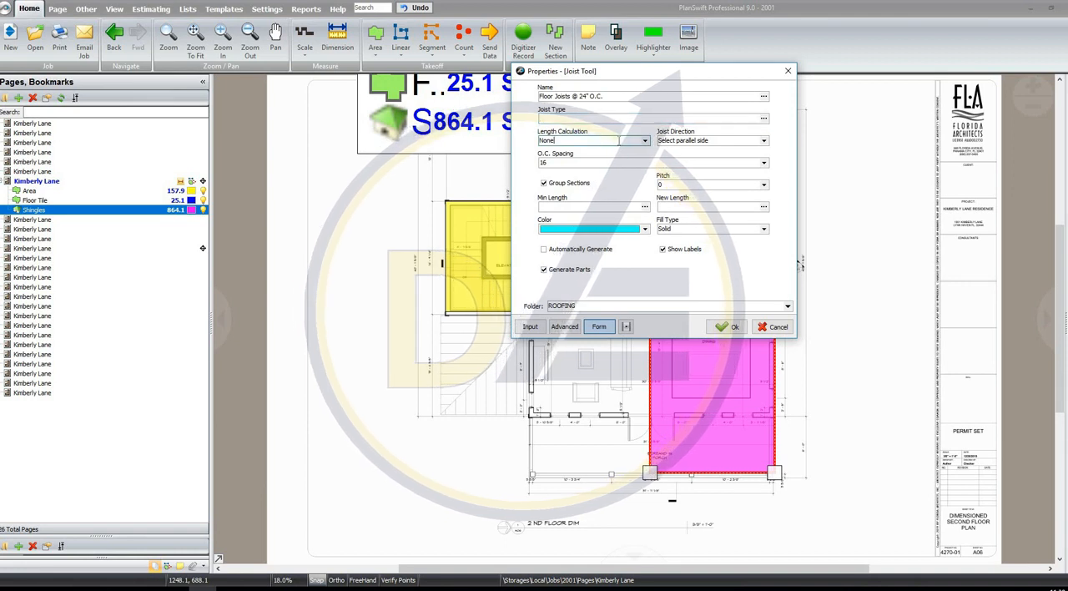
Set the joists' length calculation to Nearest Even Foot, O.C. spacing to 24, and minimum and new length to 8, and confirm the takeoff
click(644, 141)
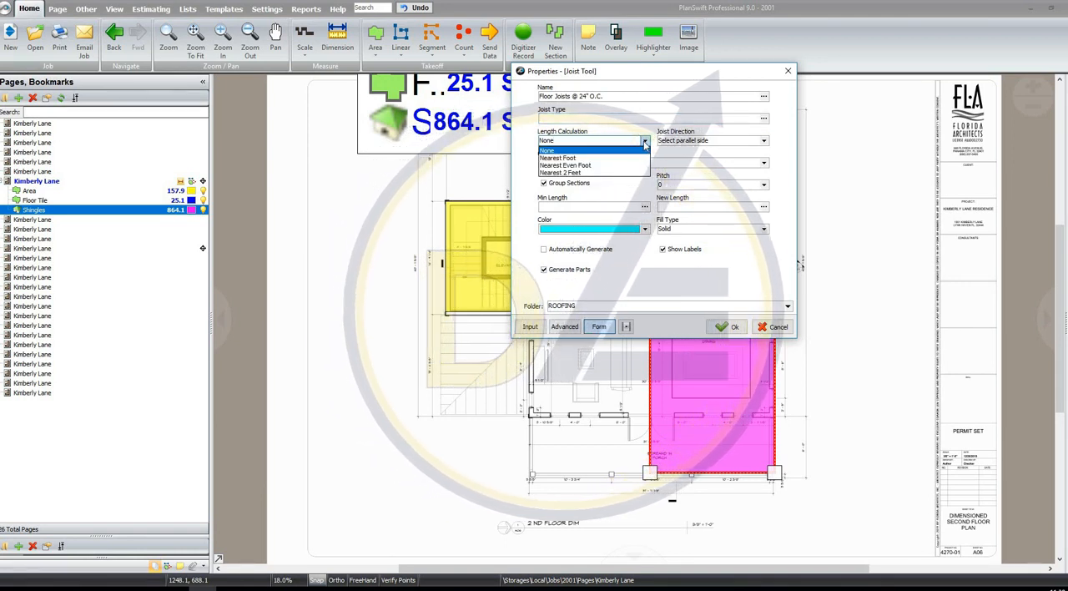
click(606, 166)
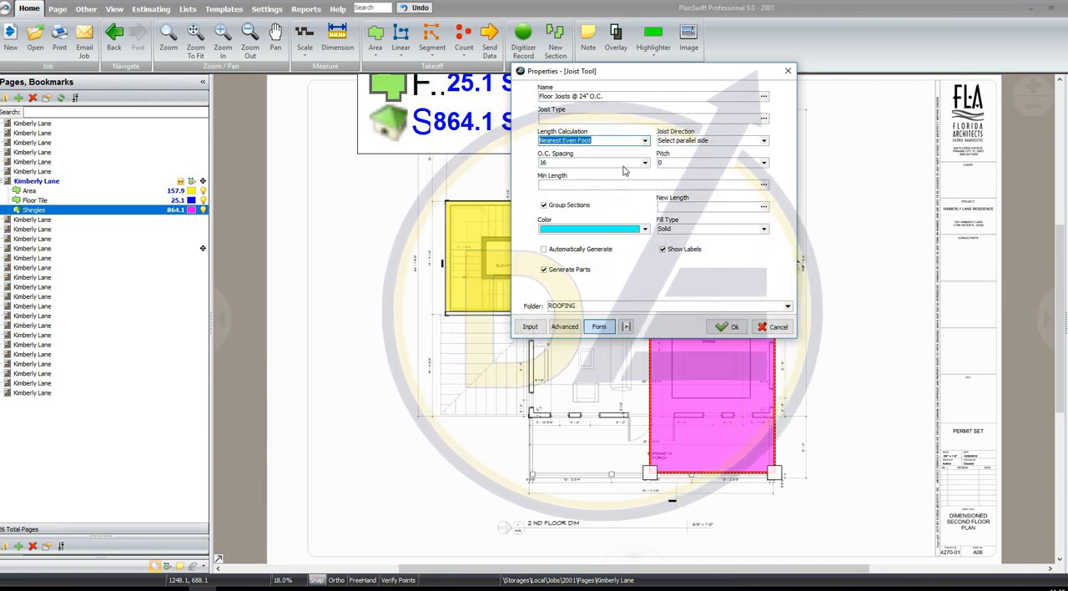
click(620, 166)
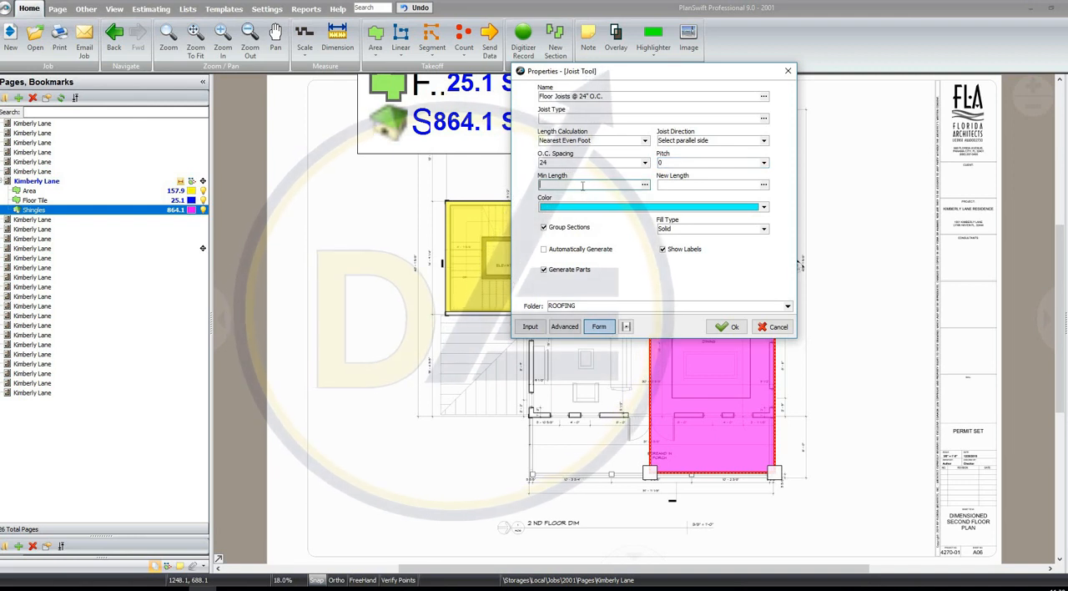
click(671, 186)
text(8)
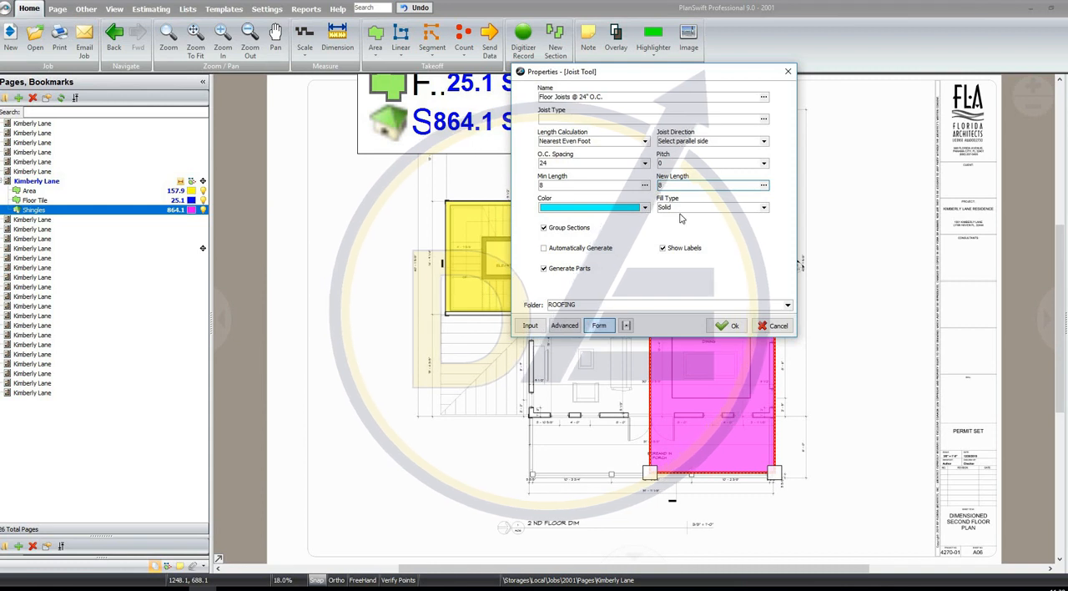
click(729, 325)
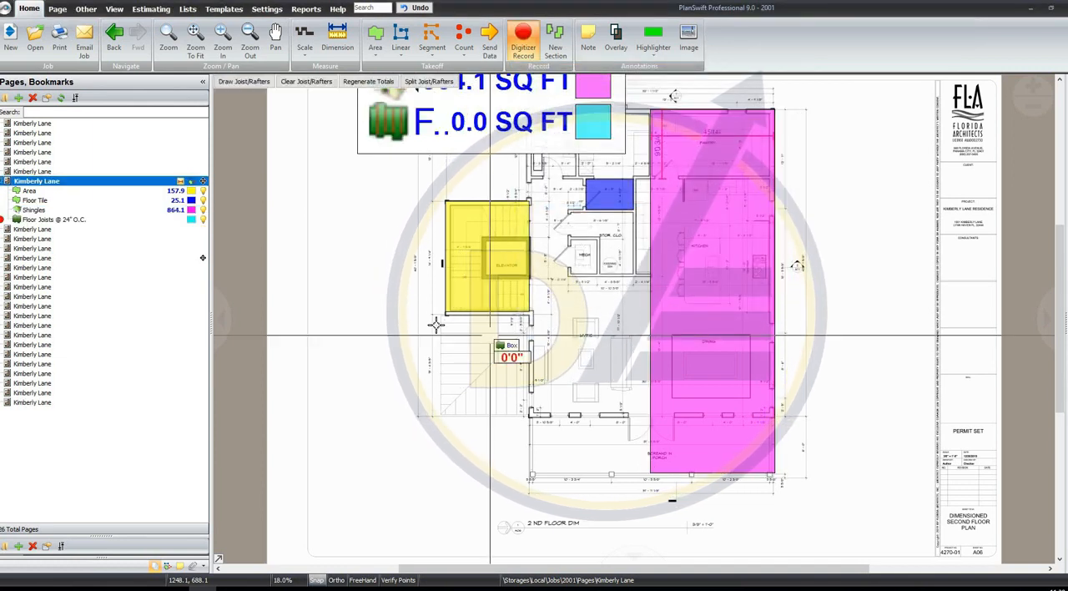
Record the floor joist area as a box about 11'-7" wide over the lined section between the elevator stairs and the living room's lower corner
scroll(488, 350, up, 5)
click(442, 258)
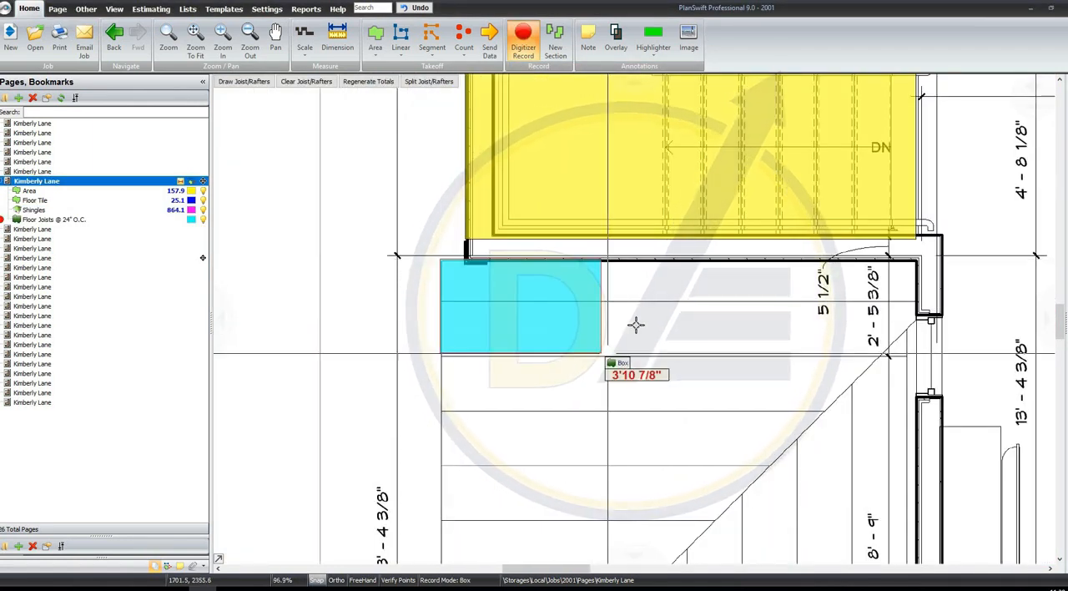
scroll(634, 327, down, 3)
drag(720, 405, 685, 254)
scroll(694, 319, up, 4)
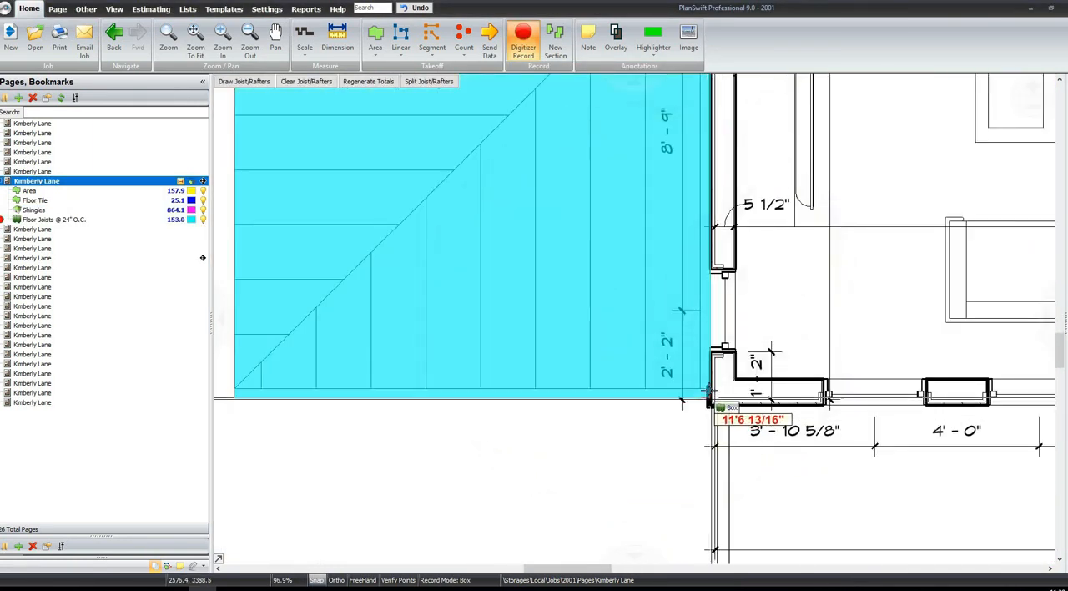
click(775, 346)
right_click(775, 346)
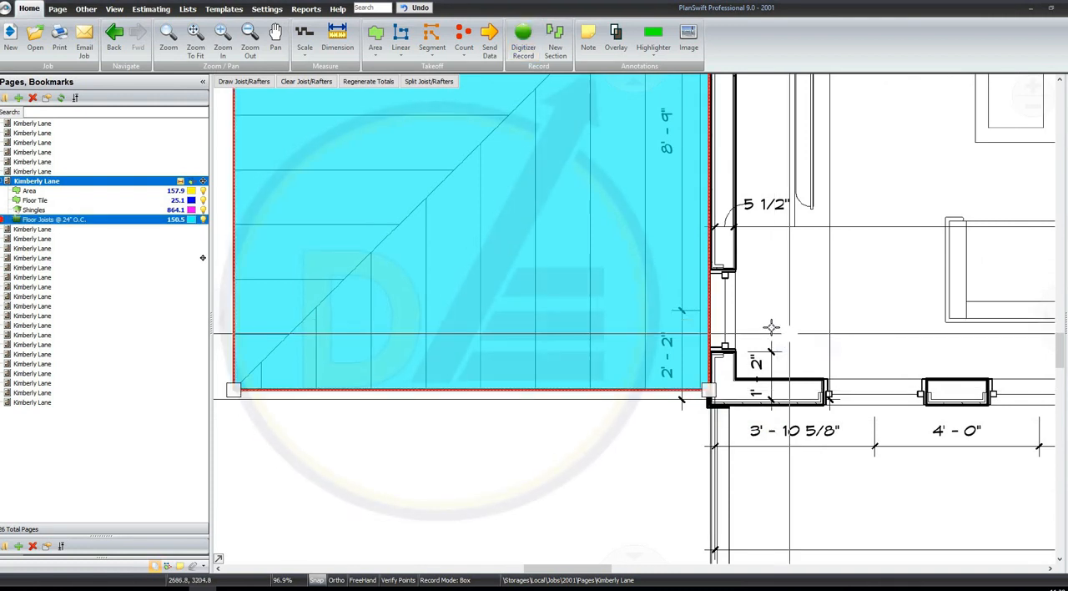
Generate the joists inside the floor joist area, running horizontally across its shorter dimension
scroll(771, 326, down, 3)
scroll(636, 336, up, 2)
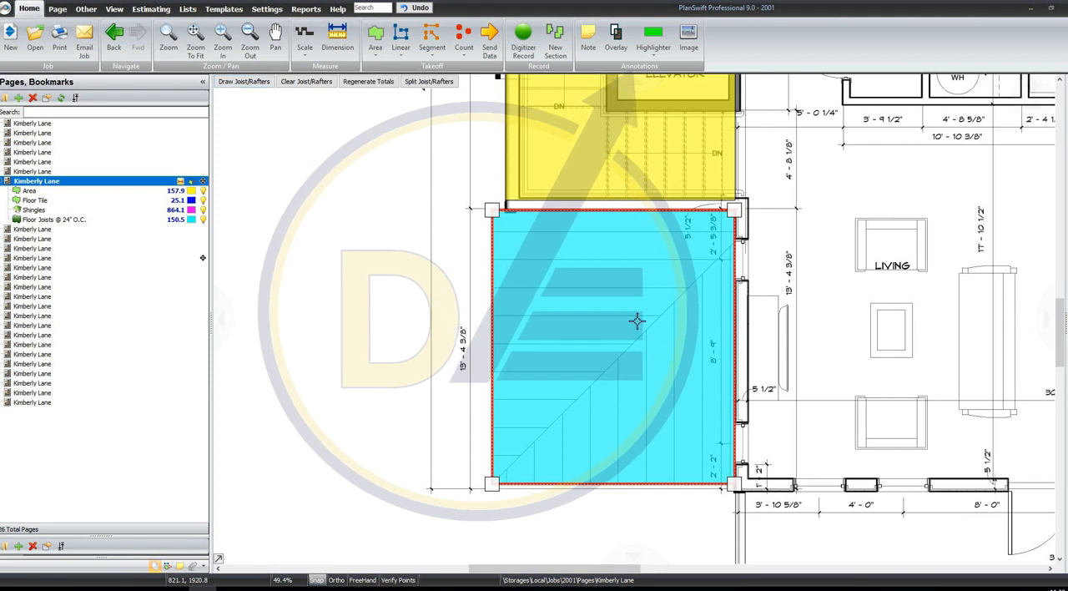
click(543, 314)
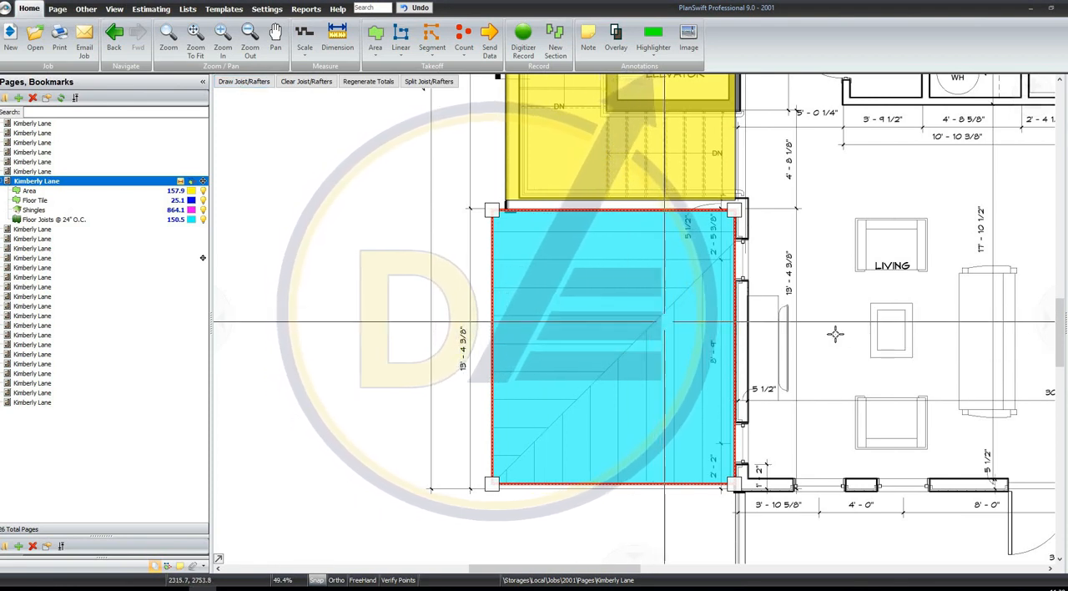
click(824, 295)
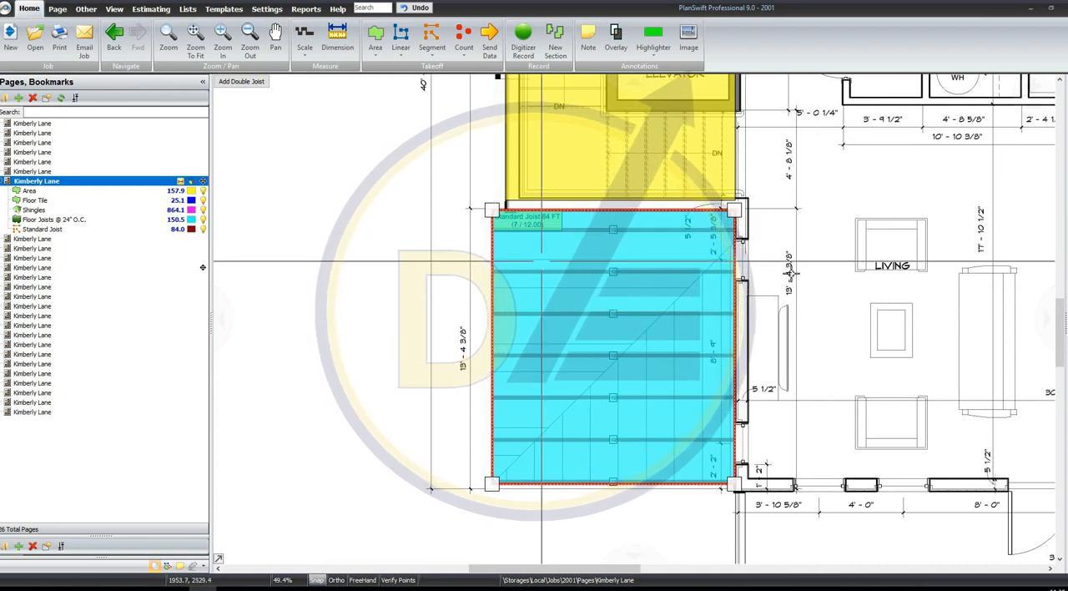
Examine the standard joist label and the generated joists inside the floor joist area
scroll(538, 213, up, 5)
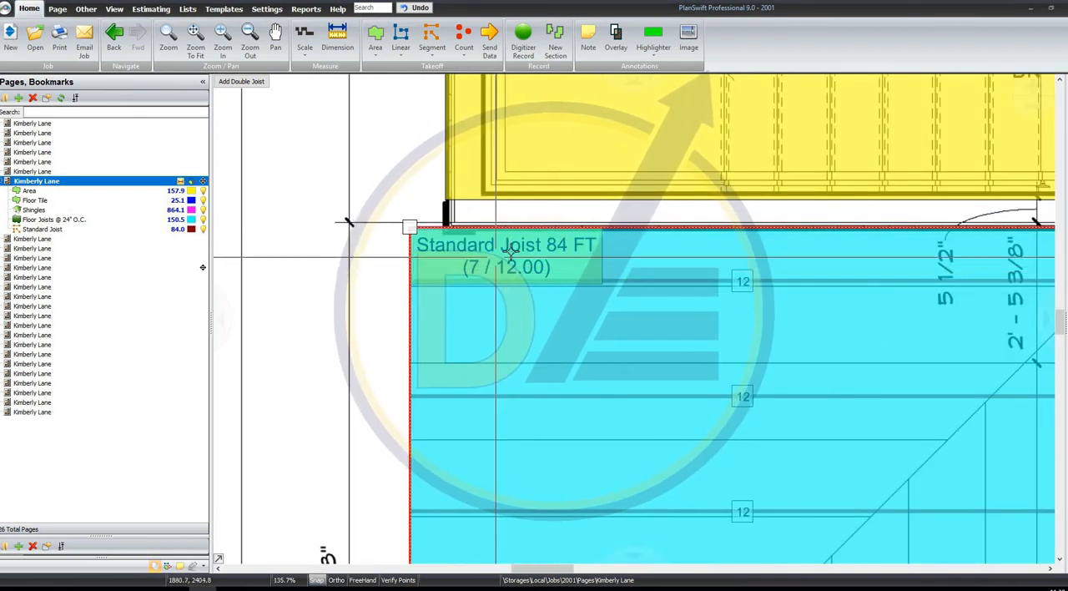
scroll(511, 249, down, 5)
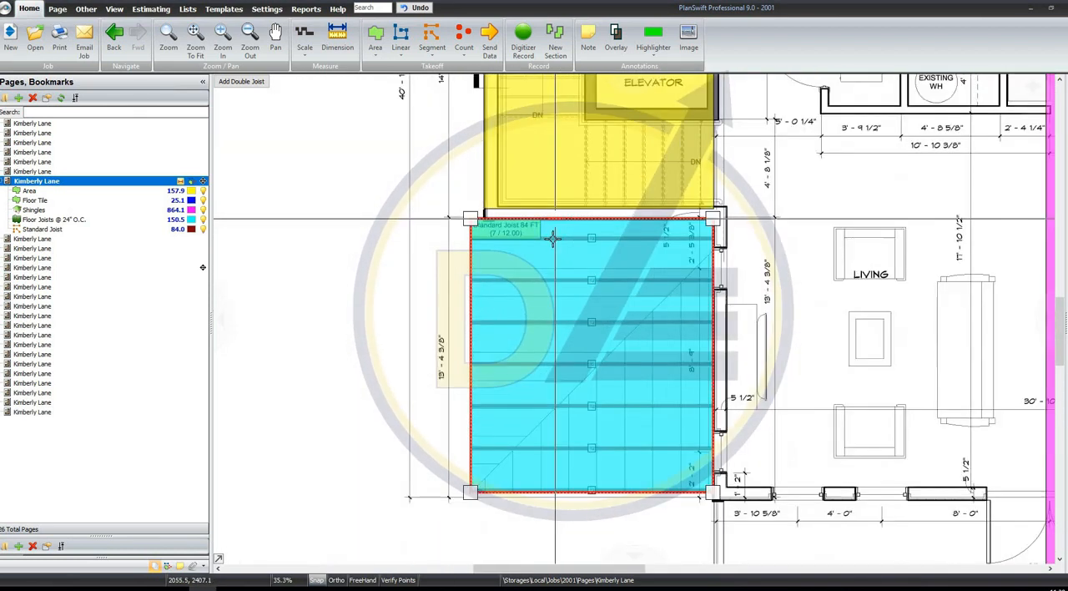
scroll(553, 240, up, 5)
scroll(477, 219, down, 5)
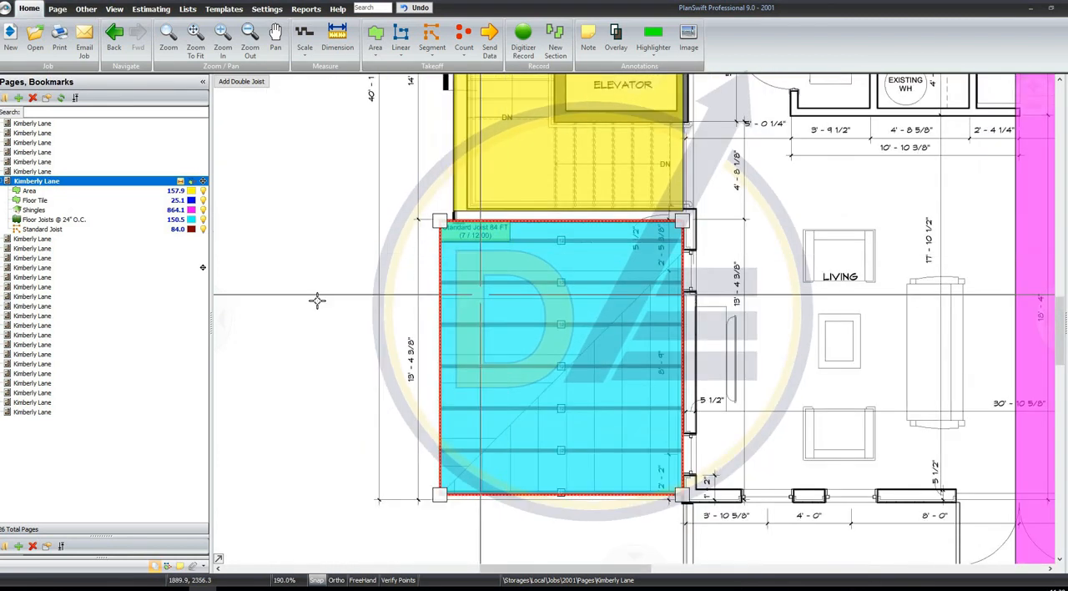
click(555, 297)
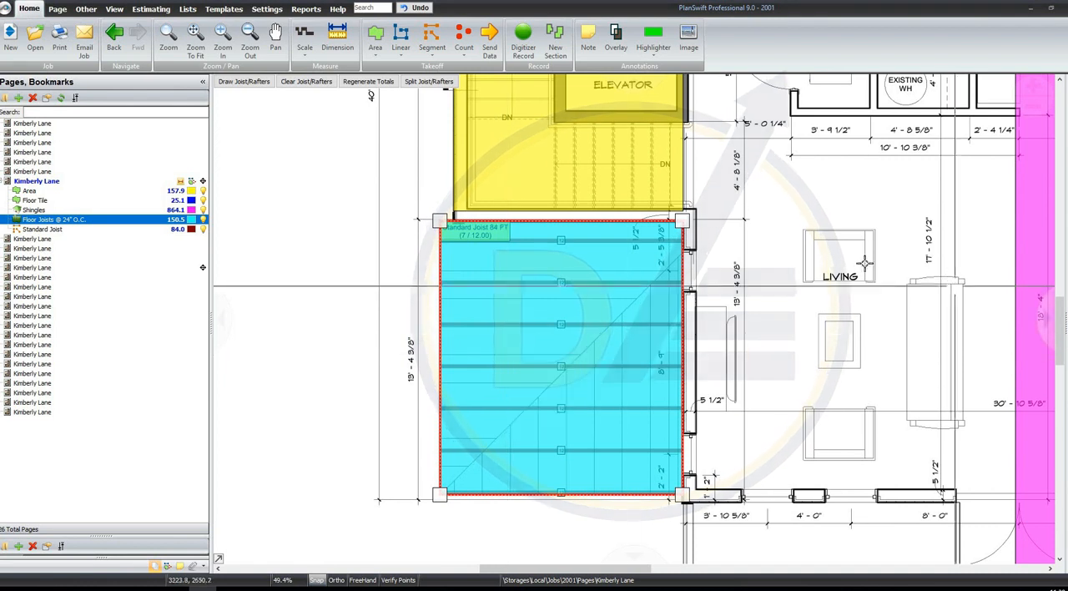
click(825, 274)
scroll(789, 270, down, 2)
scroll(778, 276, down, 2)
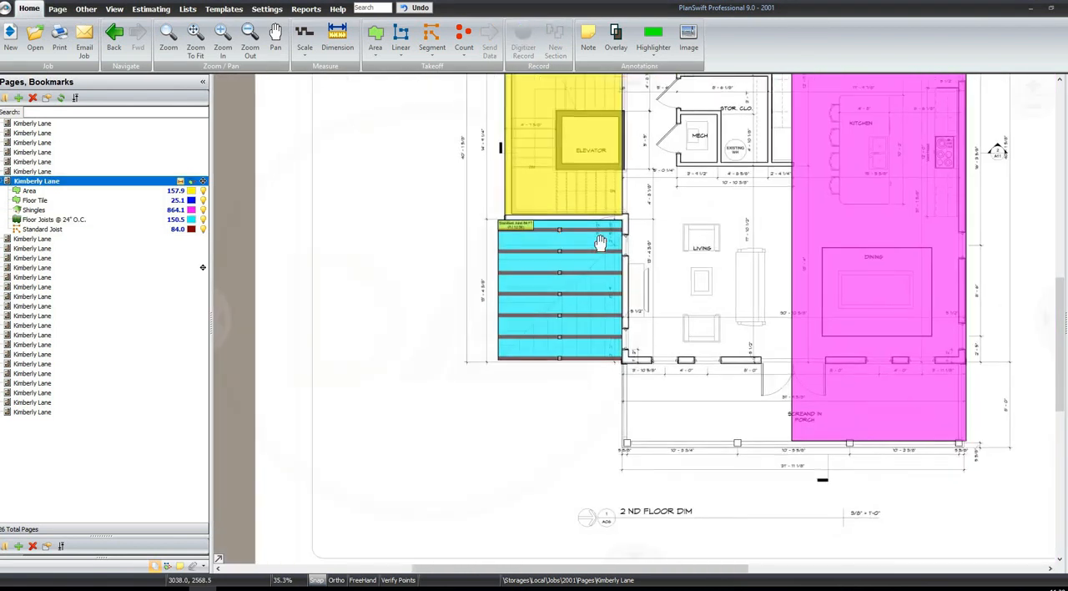
scroll(488, 236, up, 2)
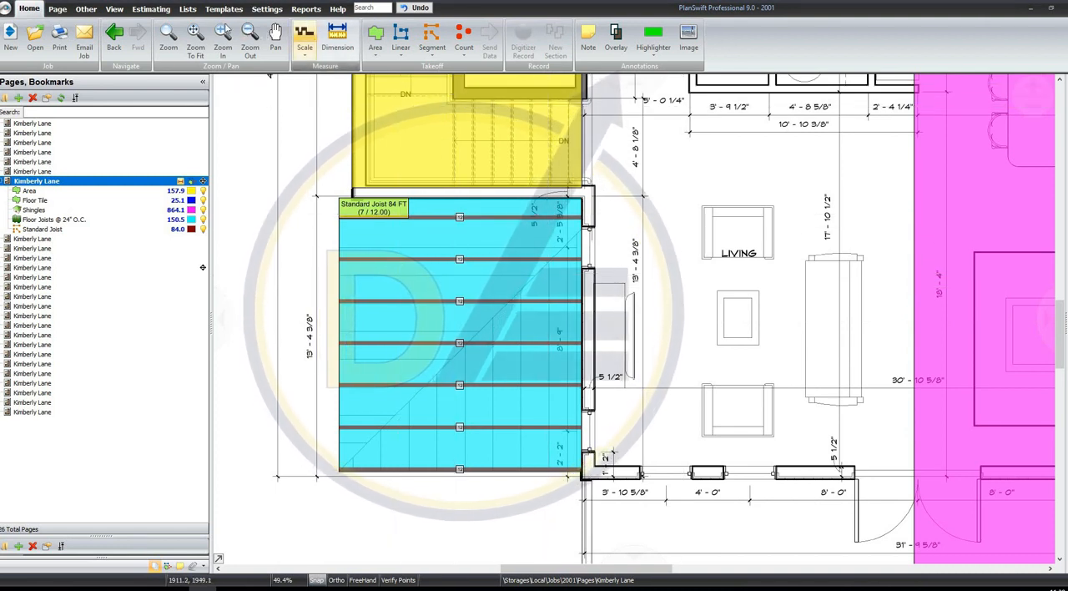
click(196, 37)
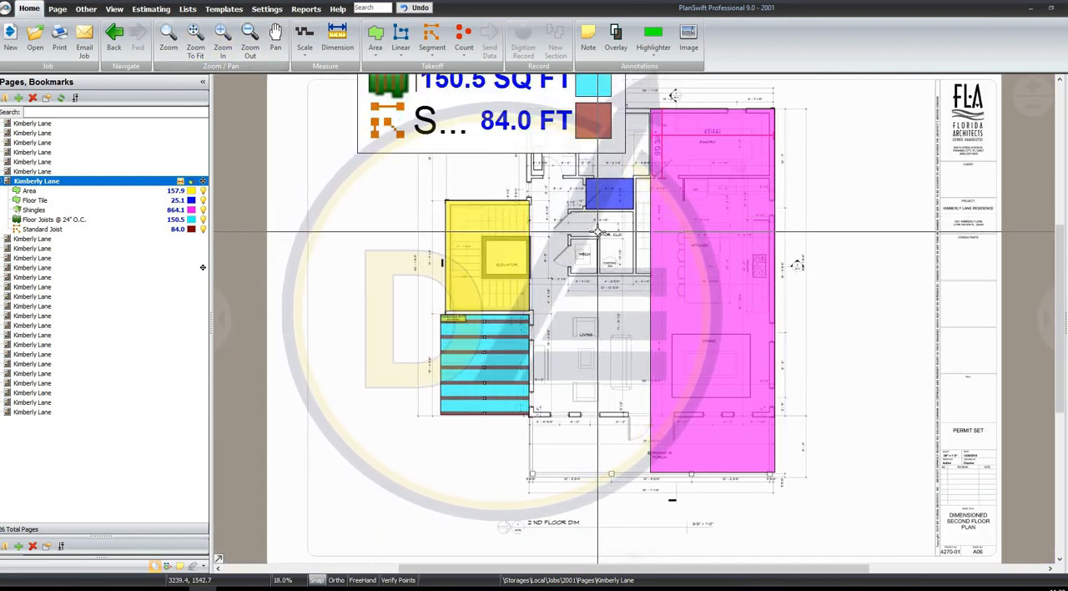
click(375, 42)
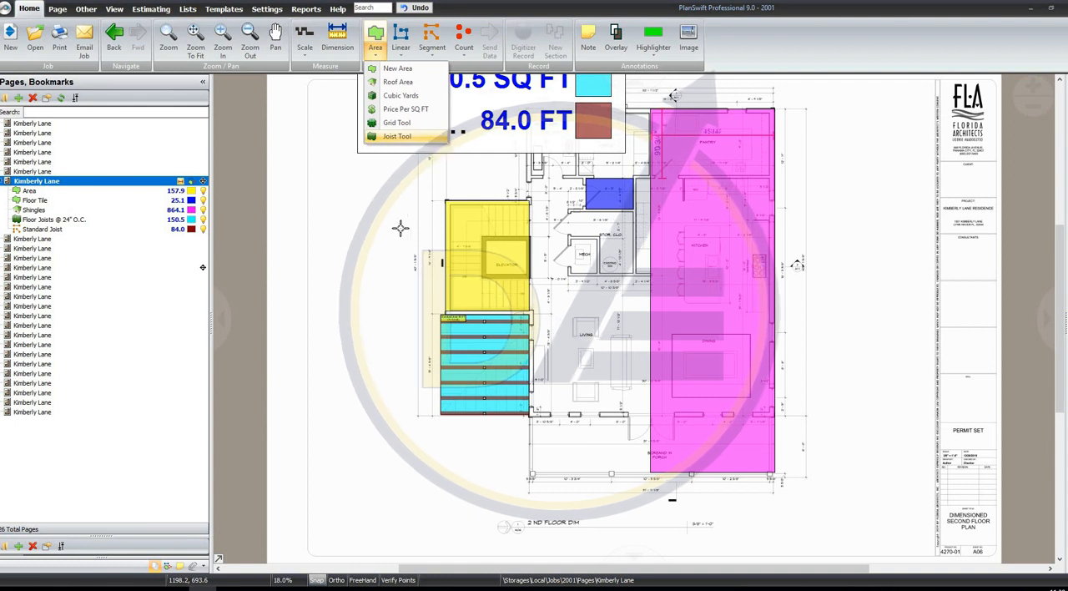
click(402, 52)
click(404, 55)
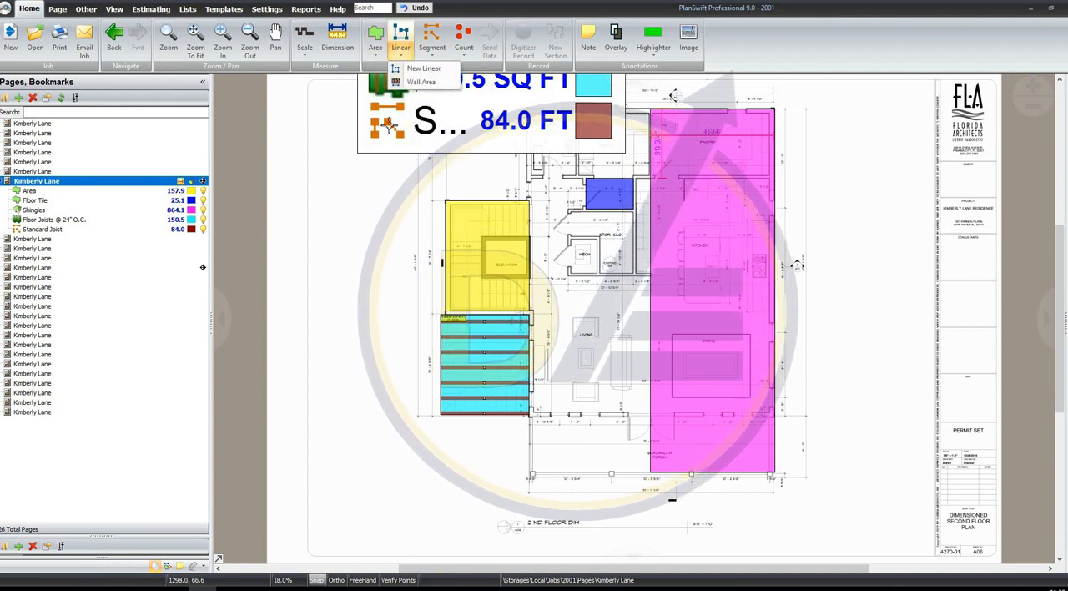
click(460, 201)
Start a linear takeoff named Wall 1, assign it to a folder named WALLS, and confirm its properties
scroll(589, 178, up, 4)
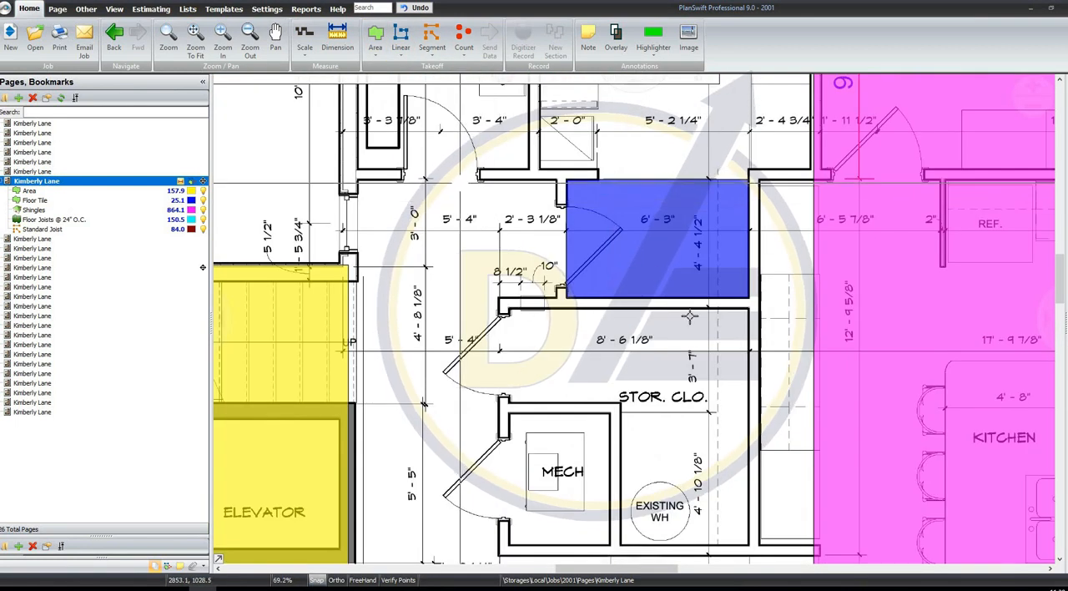
scroll(689, 316, down, 1)
scroll(589, 376, up, 2)
click(401, 37)
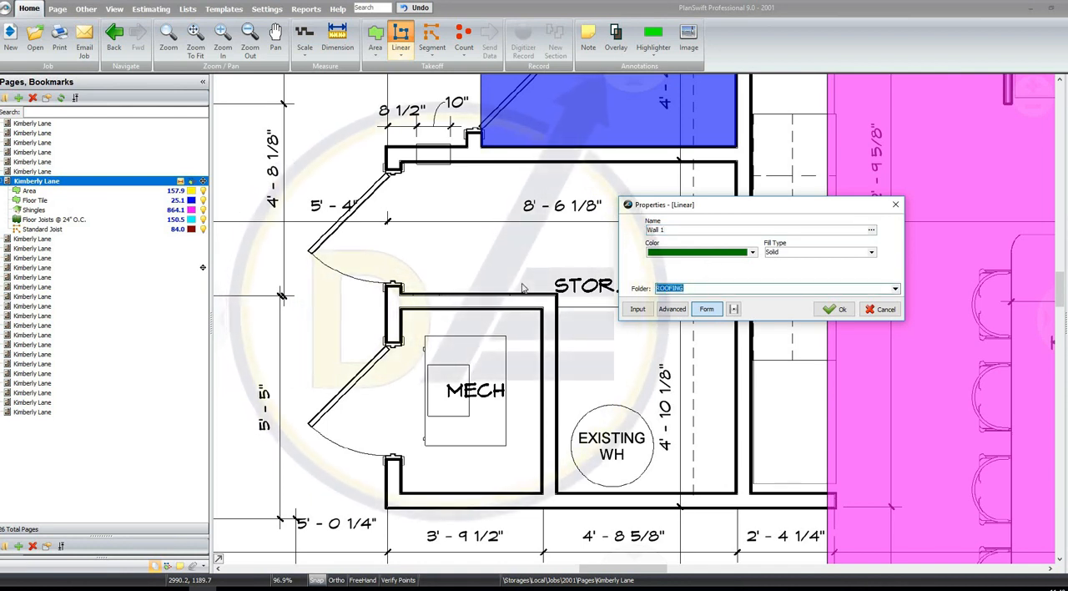
text(WALLS)
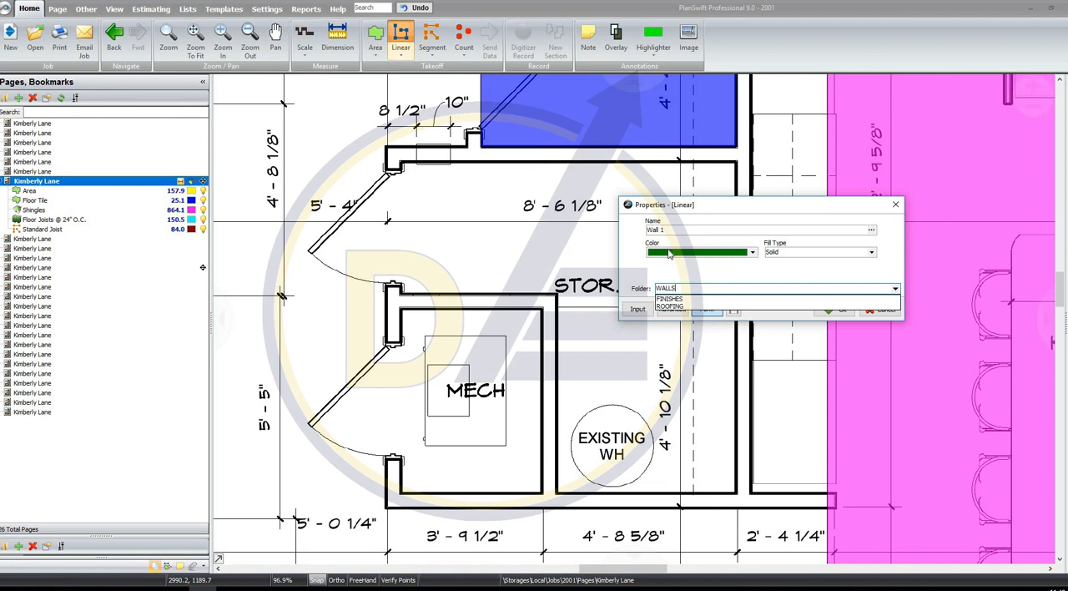
key(Return)
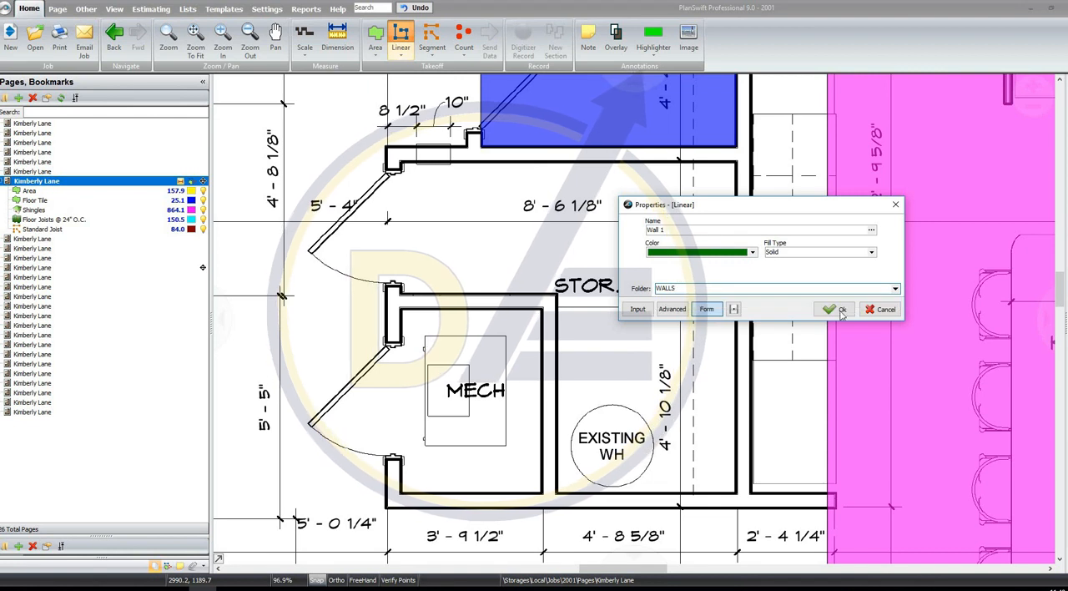
click(837, 309)
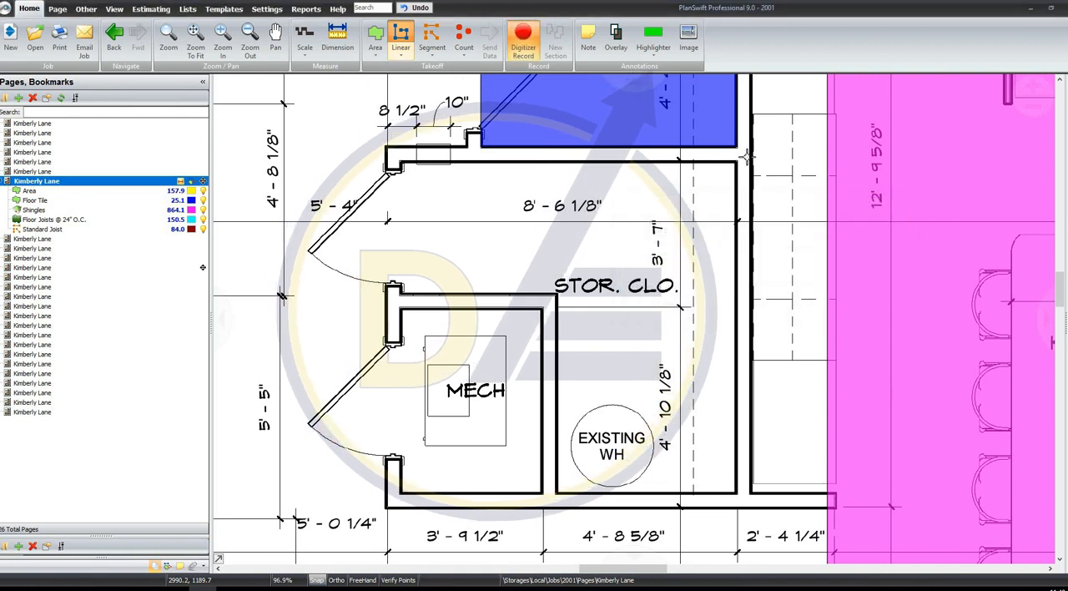
Record Wall 1 as a closed run about 34 ft long around the walls enclosing the storage closet and mechanical room
click(389, 156)
click(455, 500)
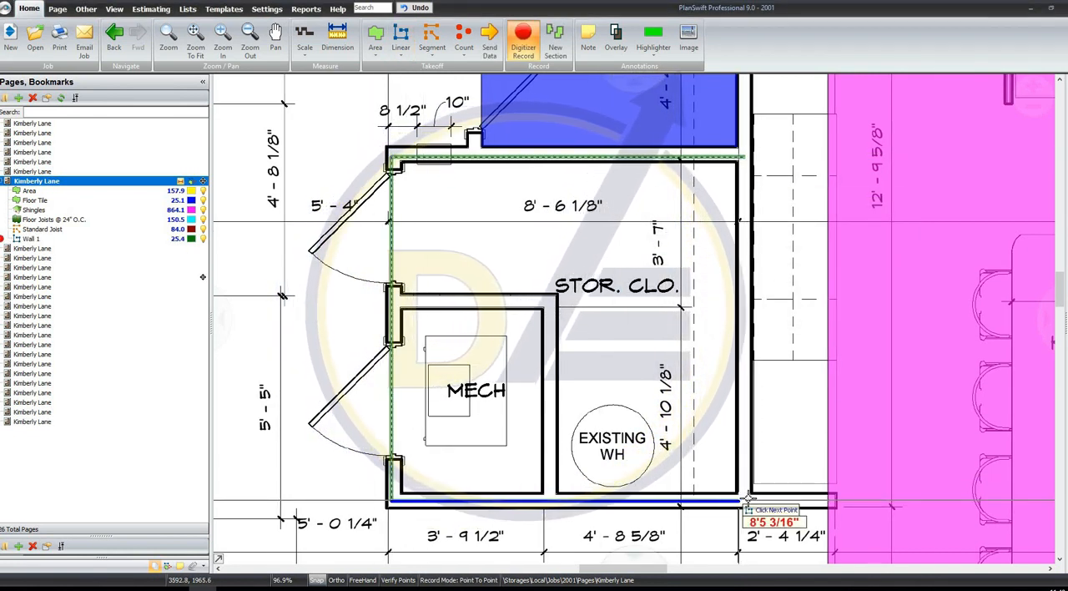
click(750, 502)
click(751, 160)
right_click(849, 236)
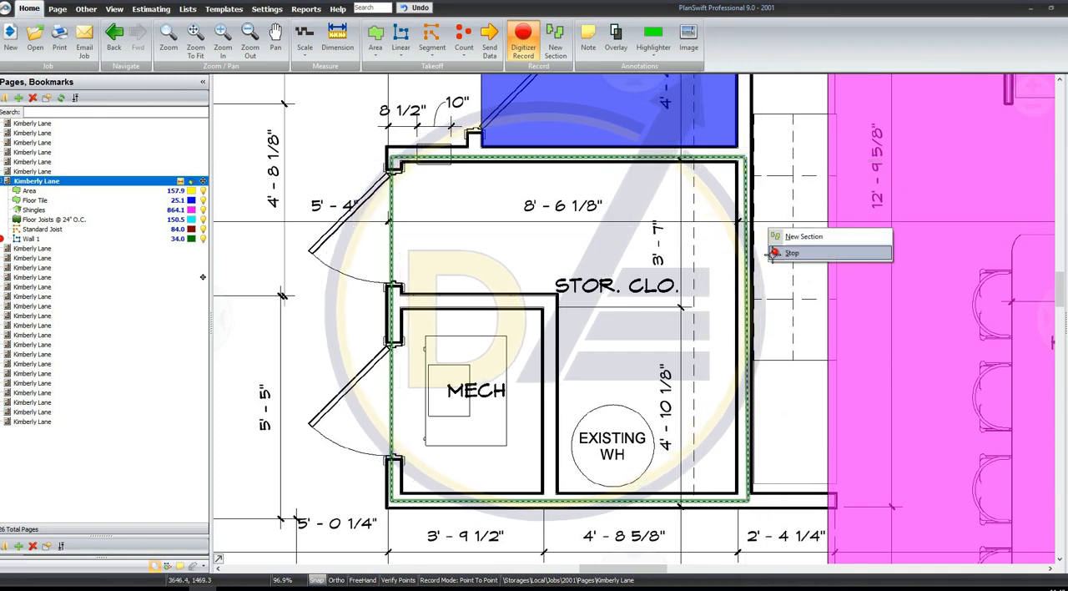
click(880, 242)
click(133, 240)
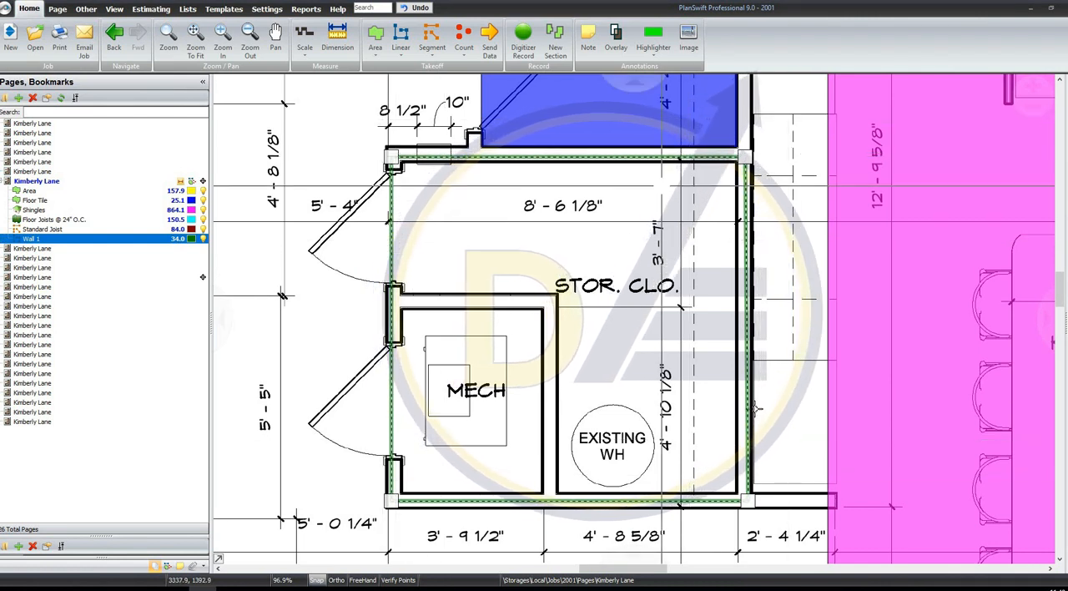
click(529, 271)
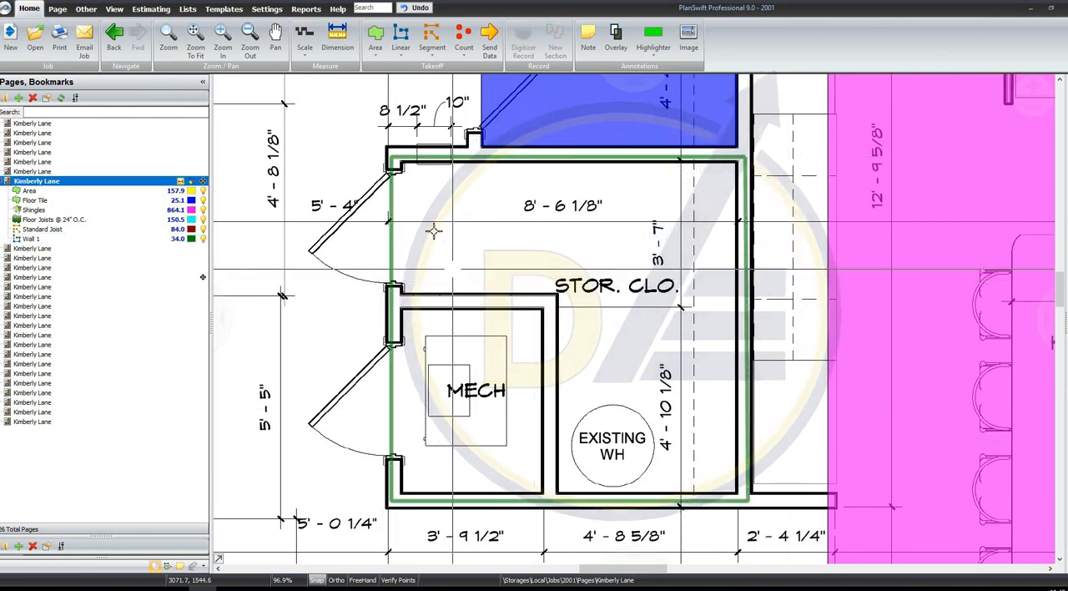
Record a default linear takeoff as a connected line about 19.2 ft long from the hallway beside the closets into the living room
scroll(442, 250, down, 3)
click(435, 52)
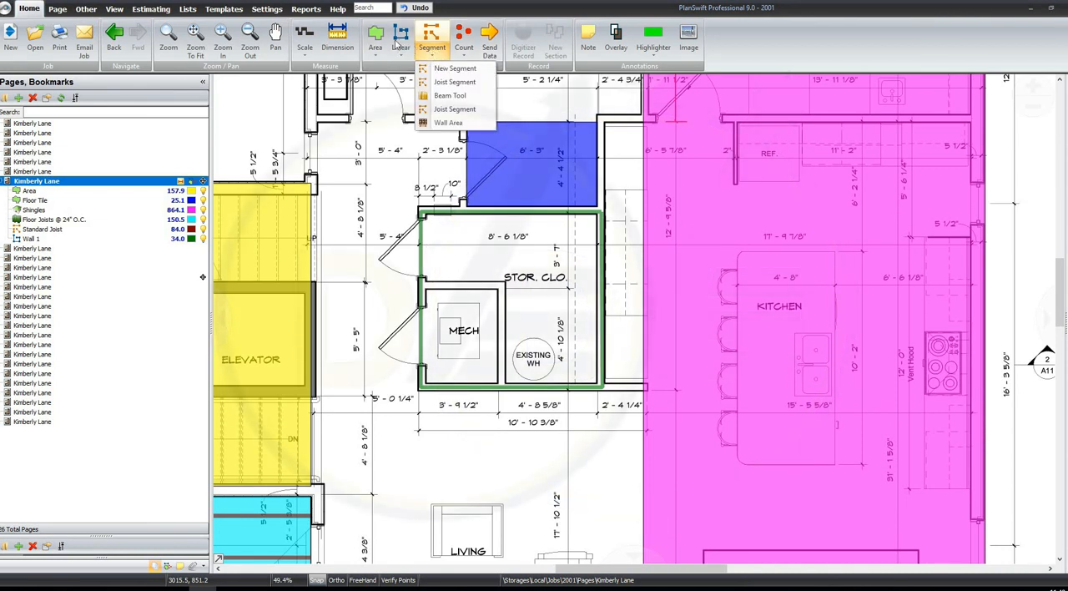
click(400, 38)
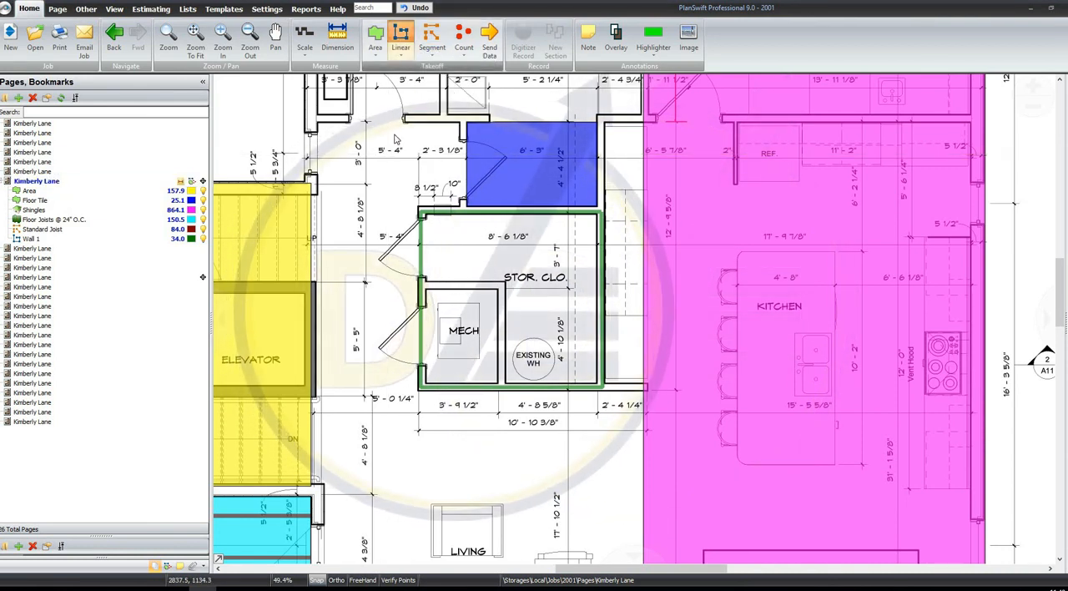
click(831, 309)
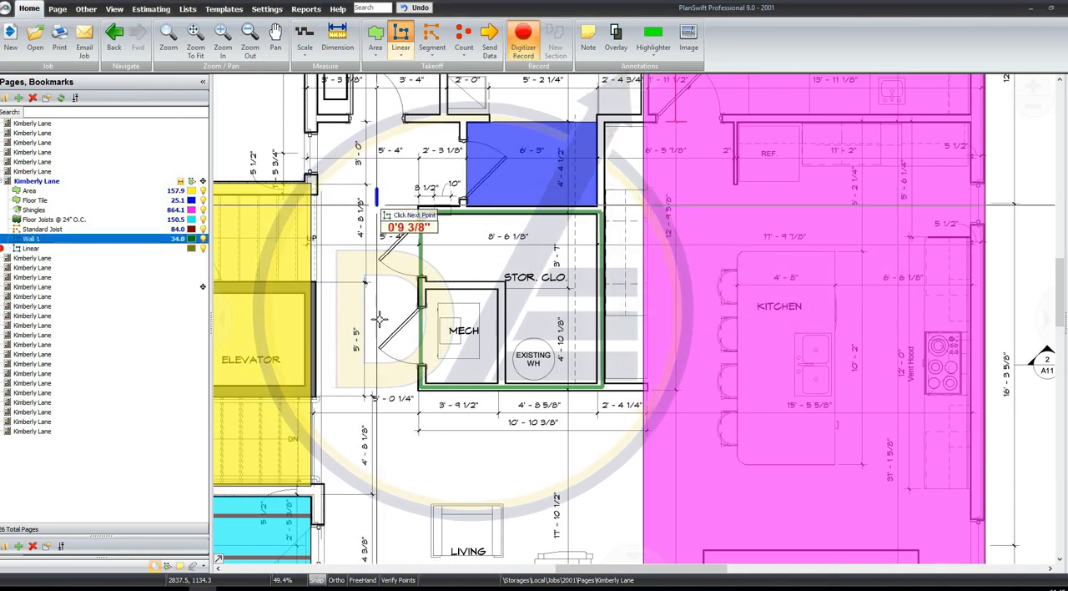
click(376, 190)
click(421, 463)
click(543, 482)
right_click(595, 434)
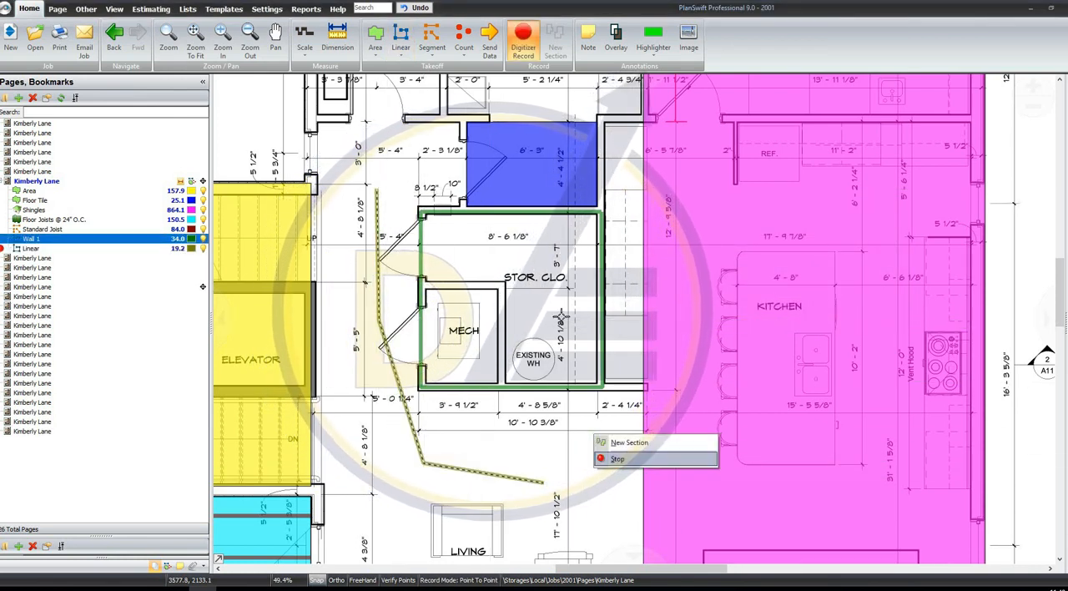
click(609, 460)
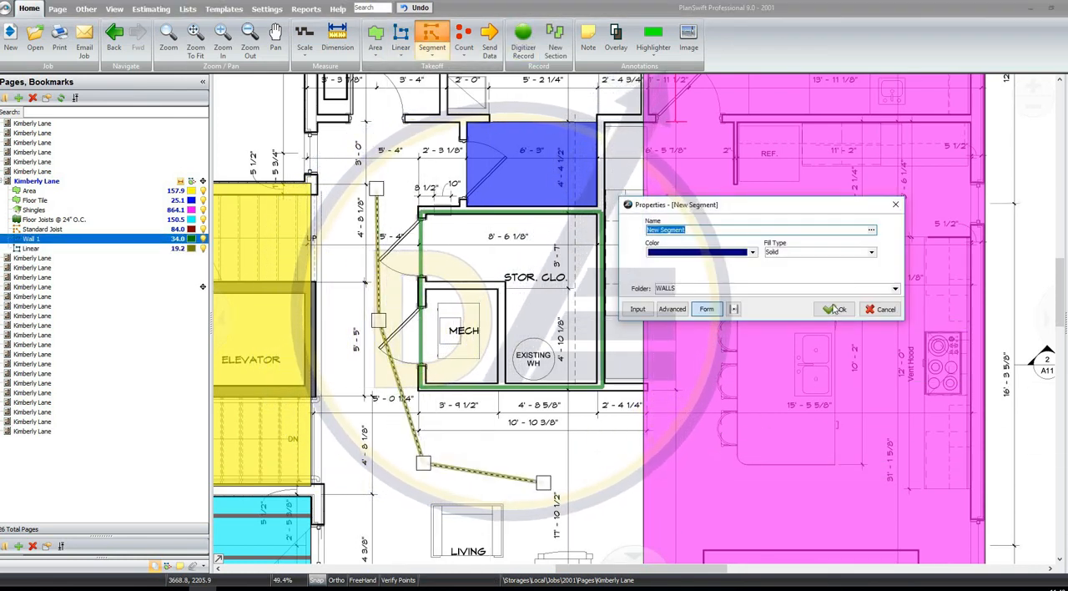
Record a default segment takeoff with three separate lines totalling about 18.9 ft across the hallway, storage closet and mechanical room
click(832, 310)
click(331, 134)
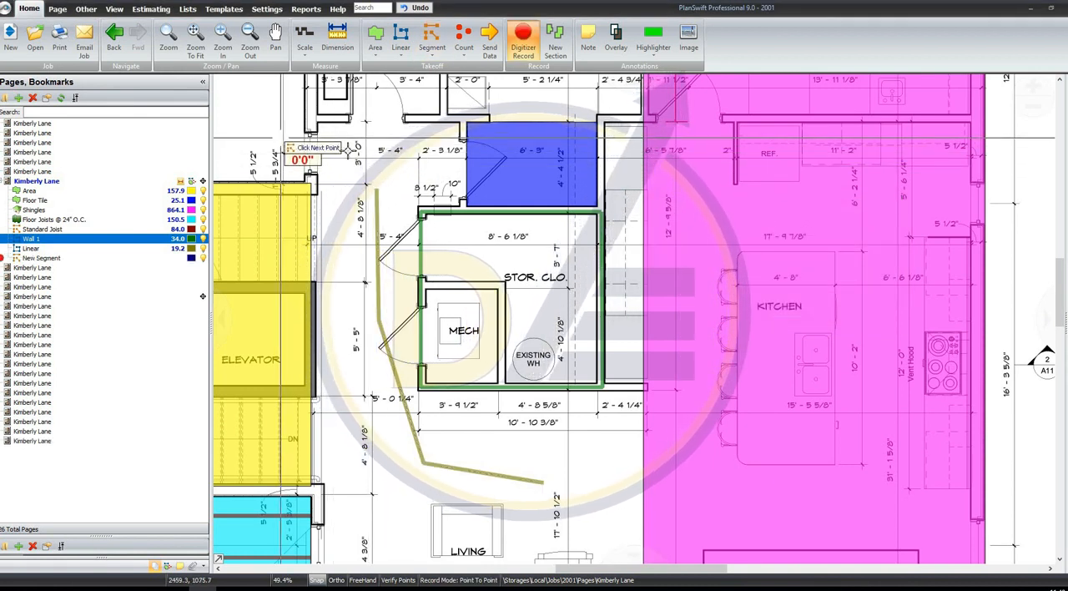
click(411, 157)
click(552, 315)
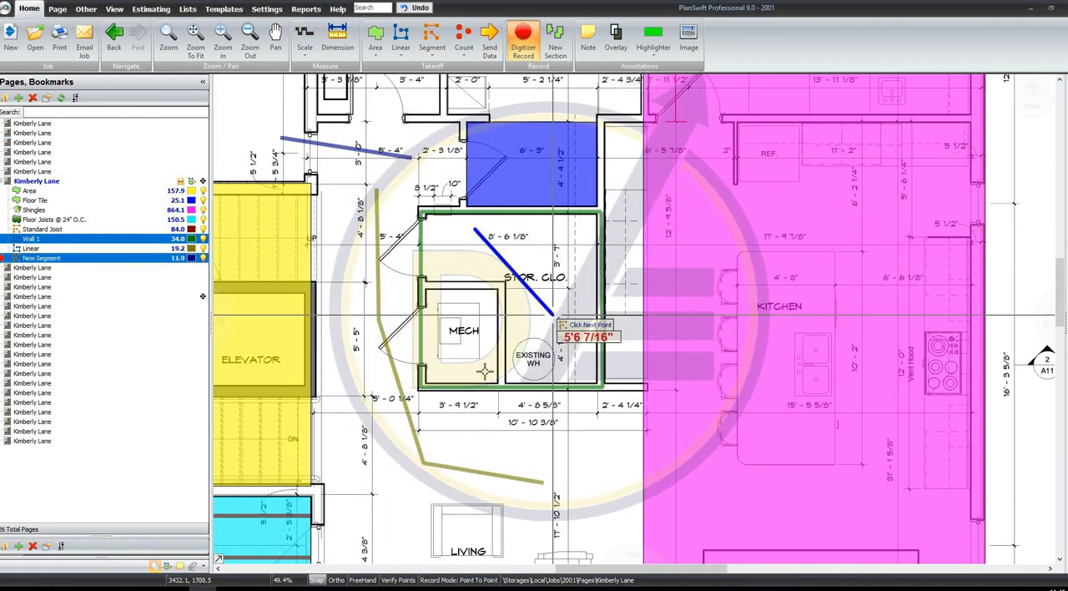
click(496, 319)
click(359, 375)
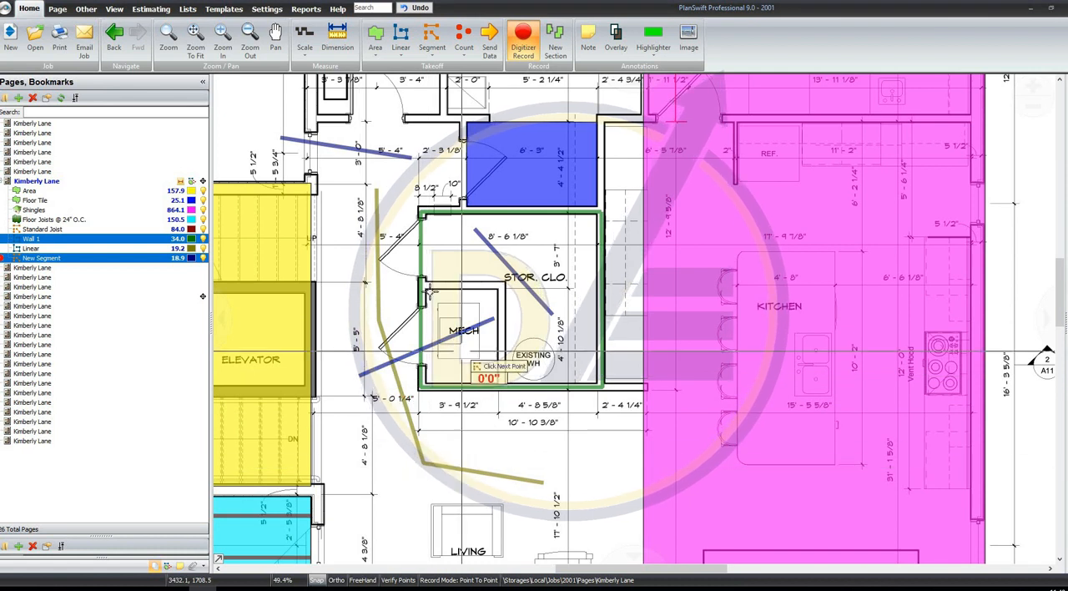
right_click(431, 310)
click(448, 317)
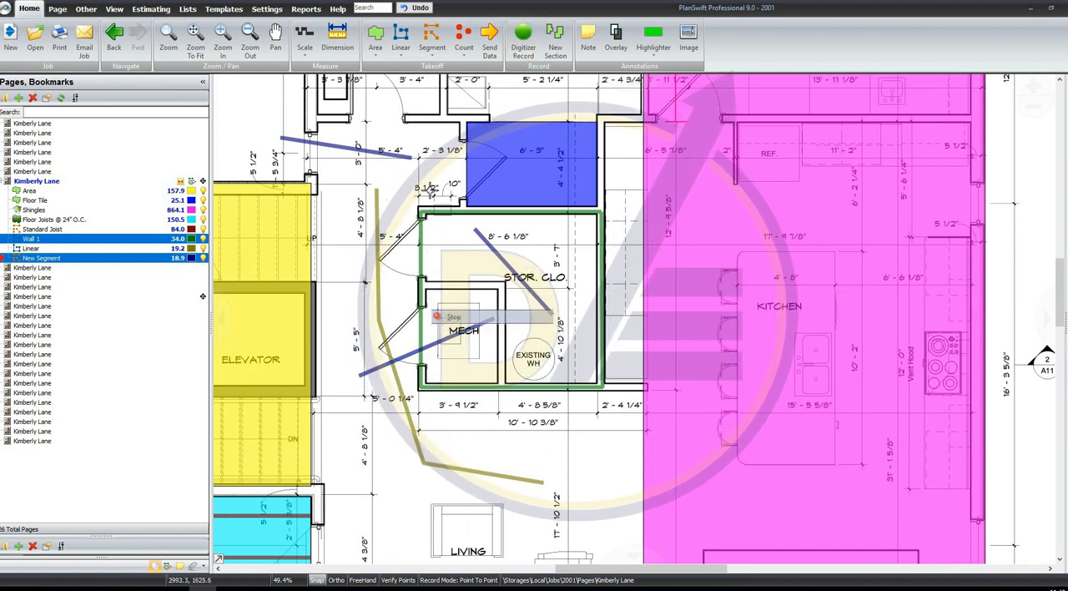
Start a count takeoff named Doors with a circle shape and assign it to a folder named OPENINGS
click(461, 46)
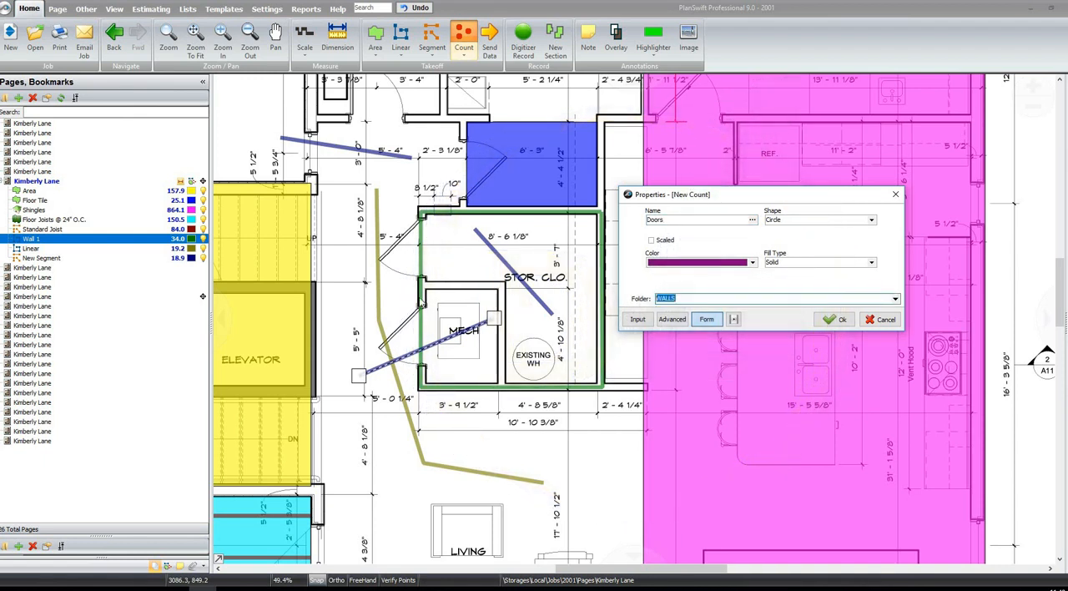
text(OPNE)
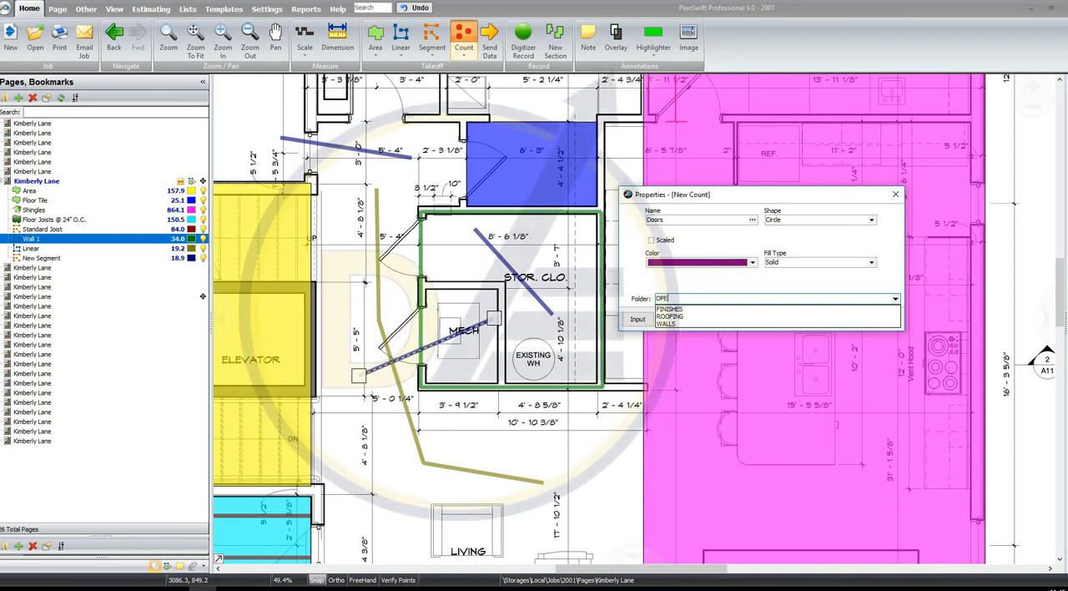
click(643, 288)
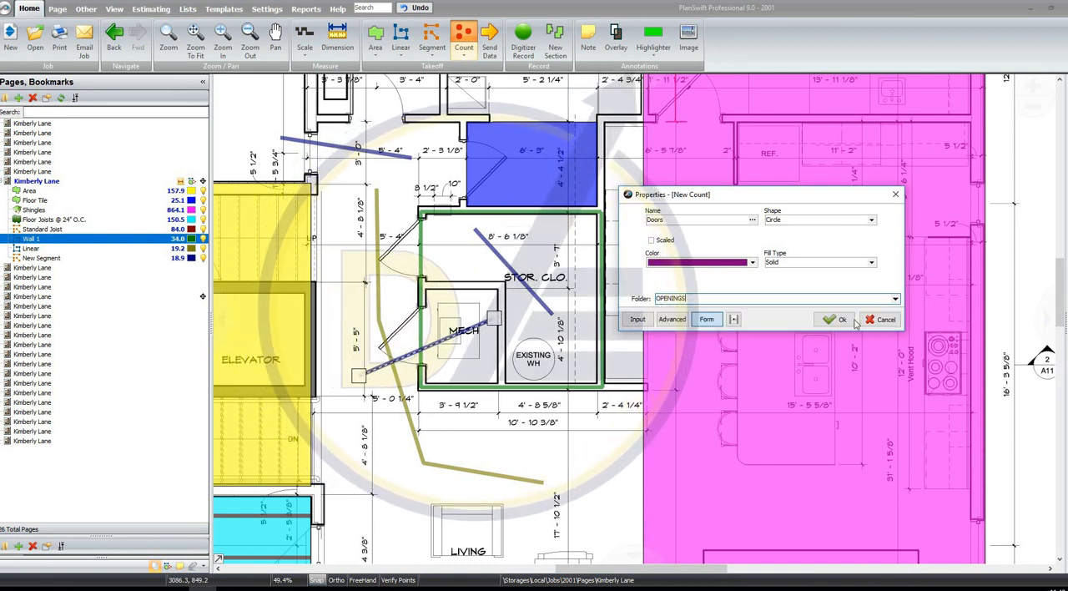
click(835, 317)
Count five doors by marking those at the mechanical room, storage closet, upper hallway, tiled room and pantry
click(404, 334)
click(405, 248)
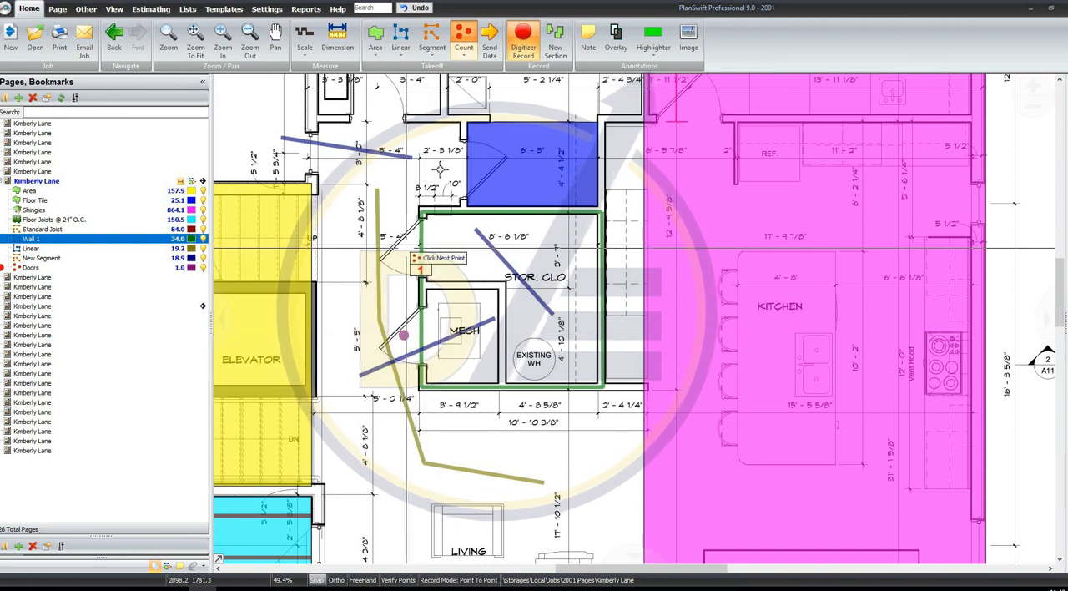
click(387, 119)
click(477, 161)
drag(570, 147, 510, 236)
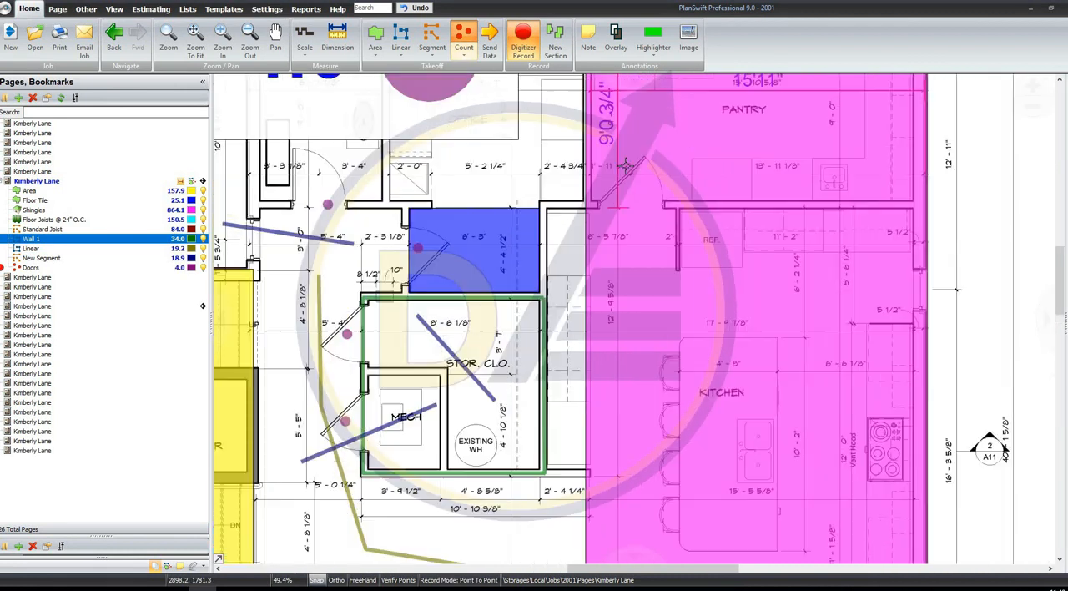
click(630, 180)
right_click(630, 181)
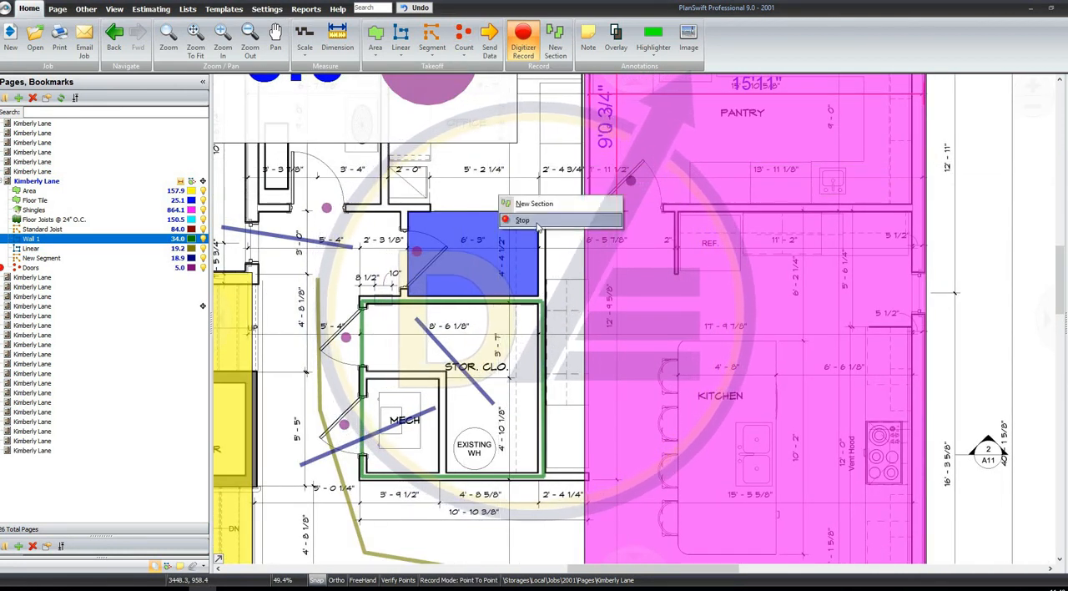
click(634, 226)
Resume recording the existing Area takeoff and add a second rectangular section in the blank space right of the floor plan
click(195, 41)
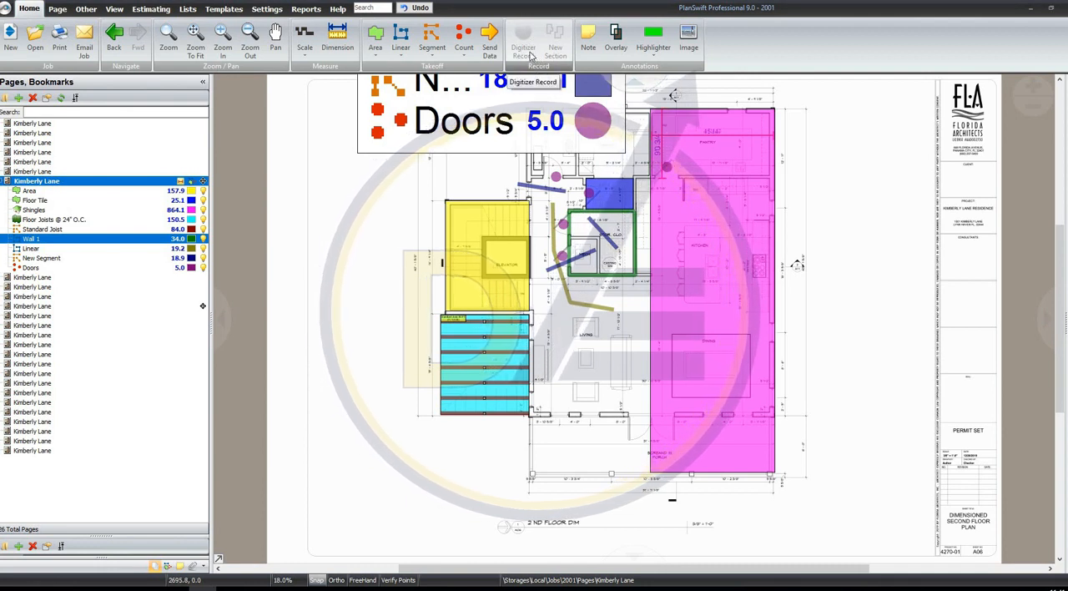
click(476, 229)
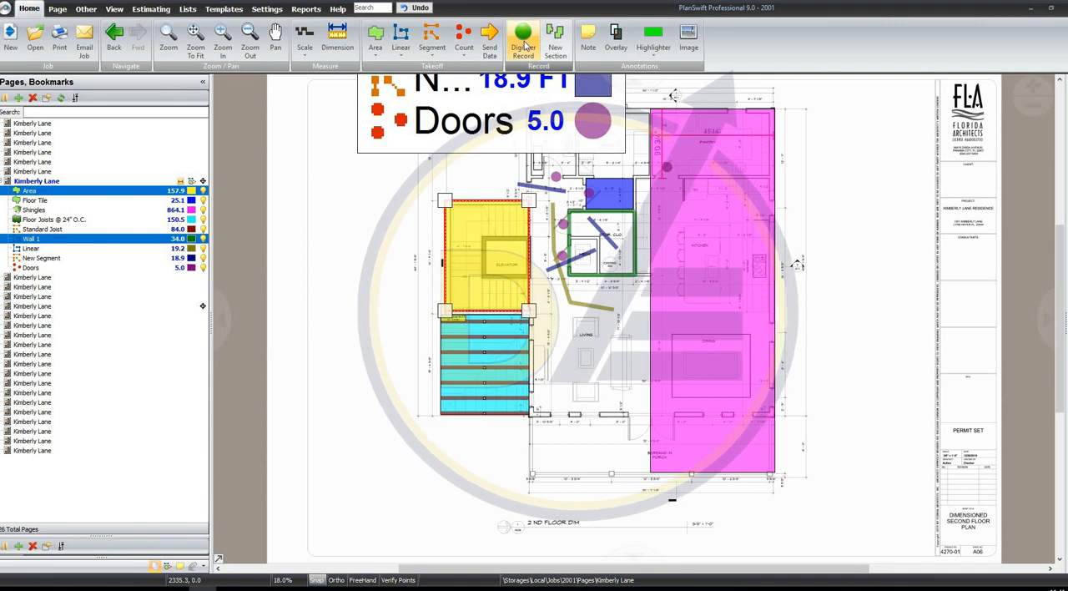
click(523, 46)
click(838, 158)
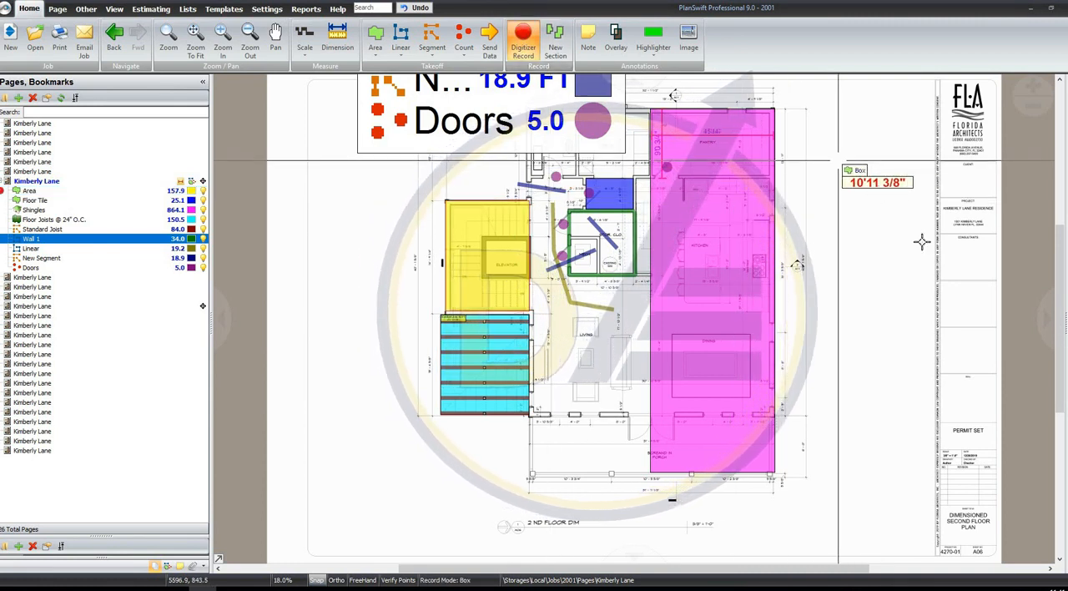
click(841, 192)
click(898, 273)
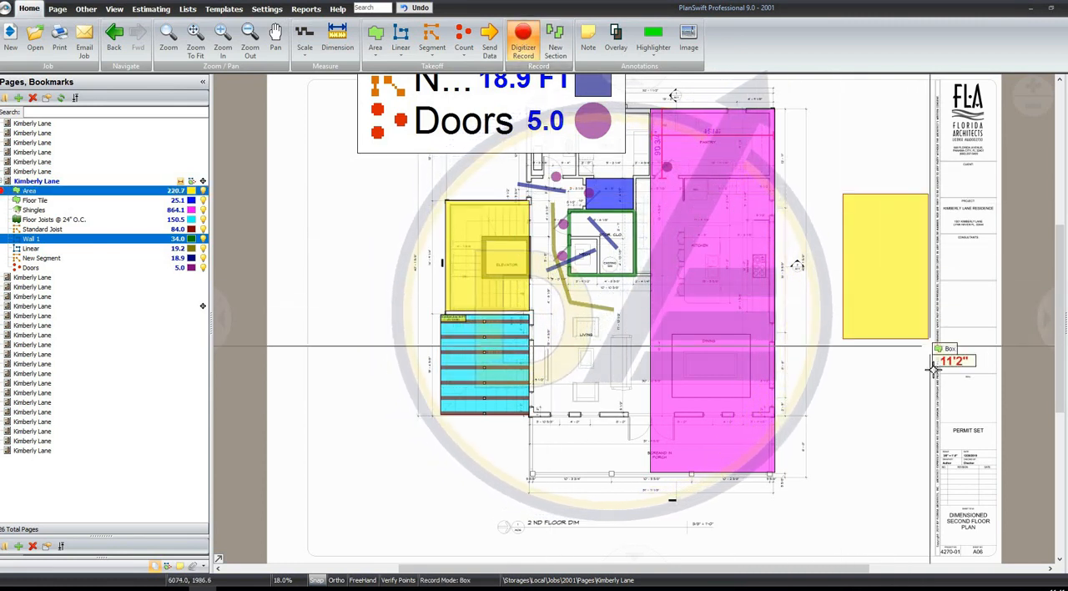
click(926, 315)
right_click(854, 135)
click(877, 157)
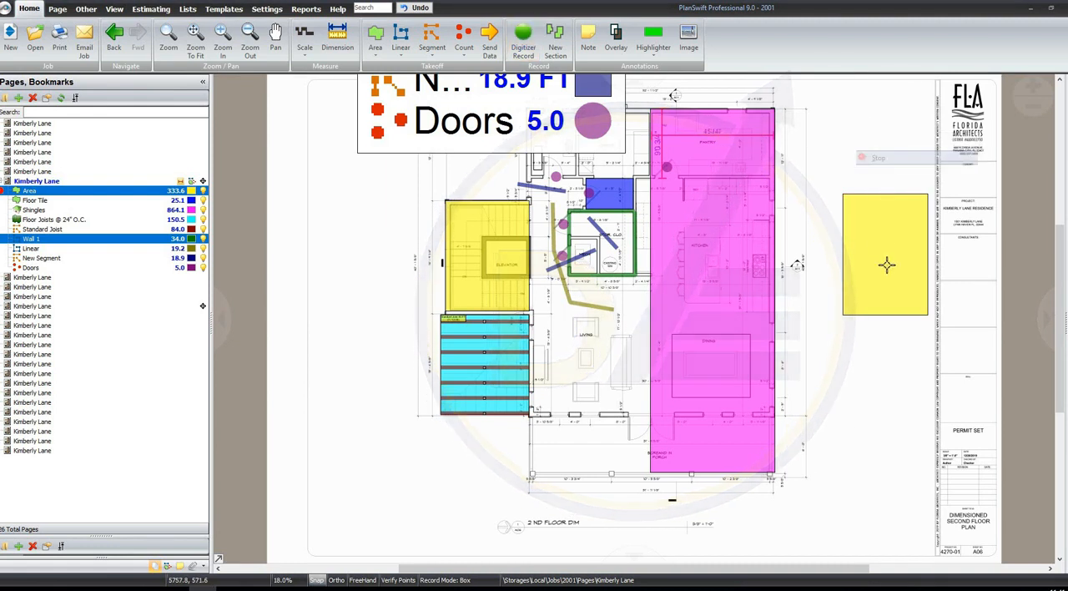
Select the Area takeoff to examine its two rectangular sections together
click(886, 265)
click(161, 196)
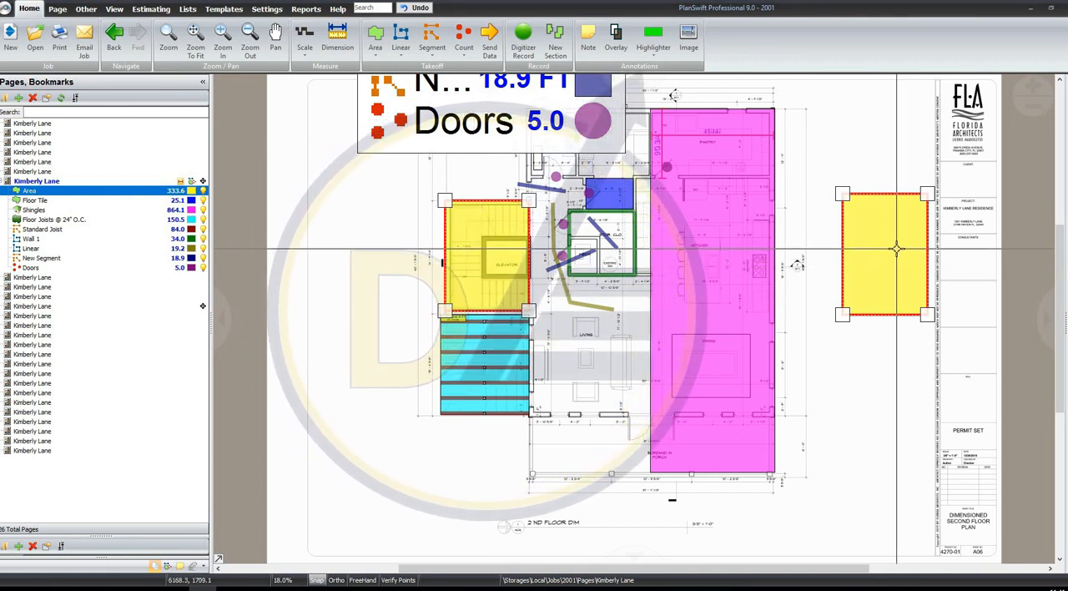
mouse_move(897, 248)
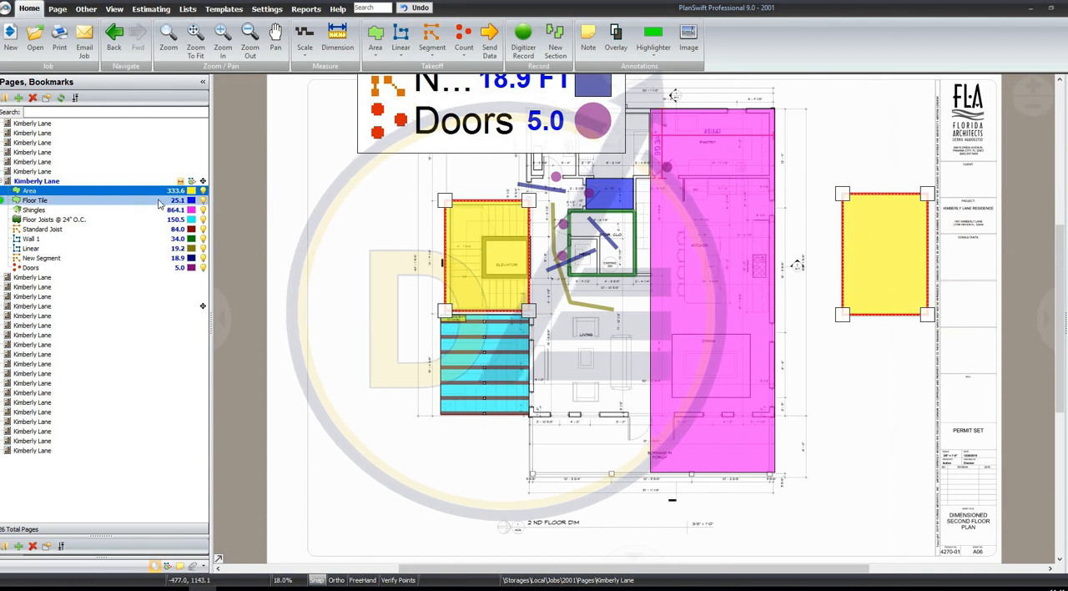
click(558, 50)
Resume recording the Linear takeoff and extend its line through the living room into the screened porch, to about 43.4 ft total
click(599, 310)
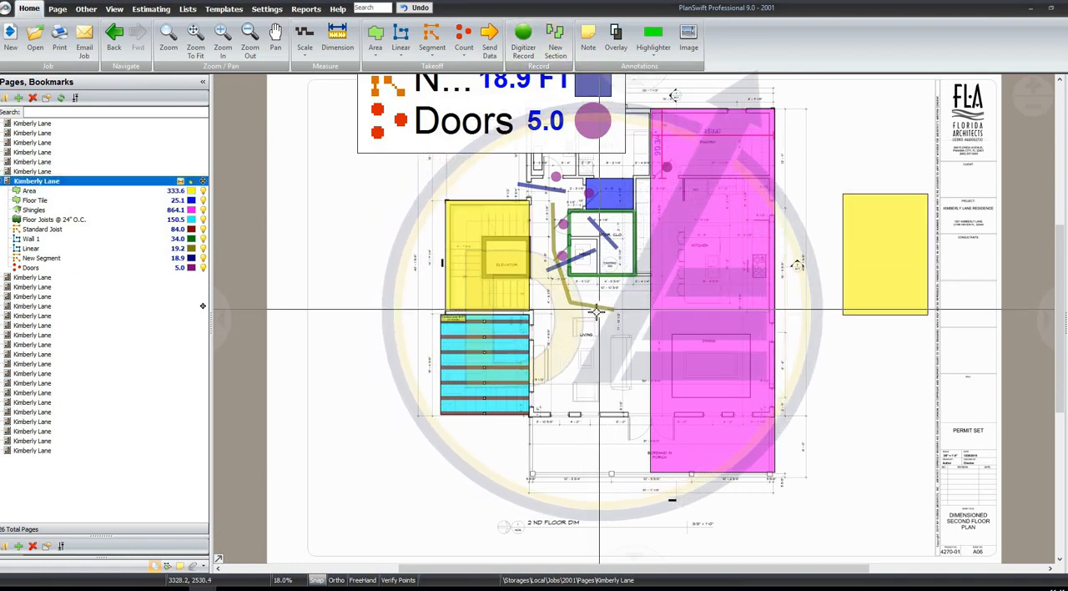
click(597, 307)
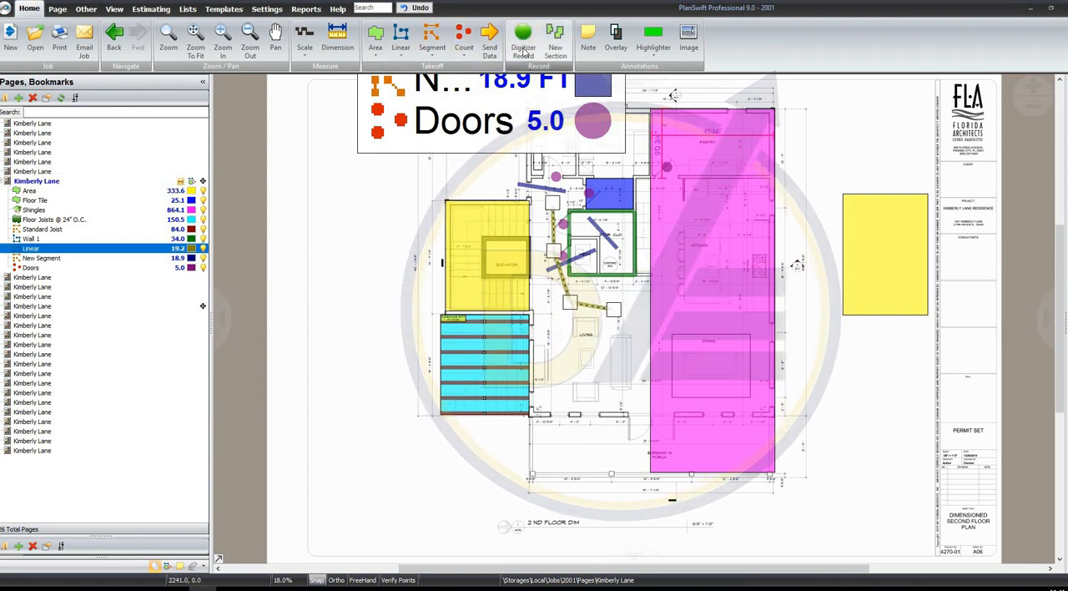
click(604, 310)
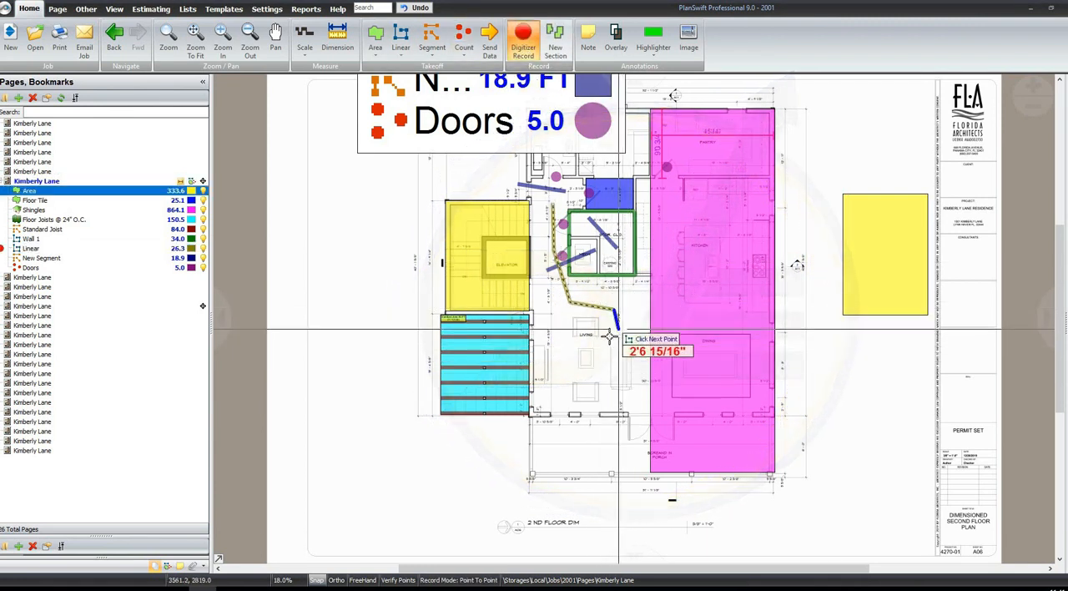
click(598, 365)
click(624, 422)
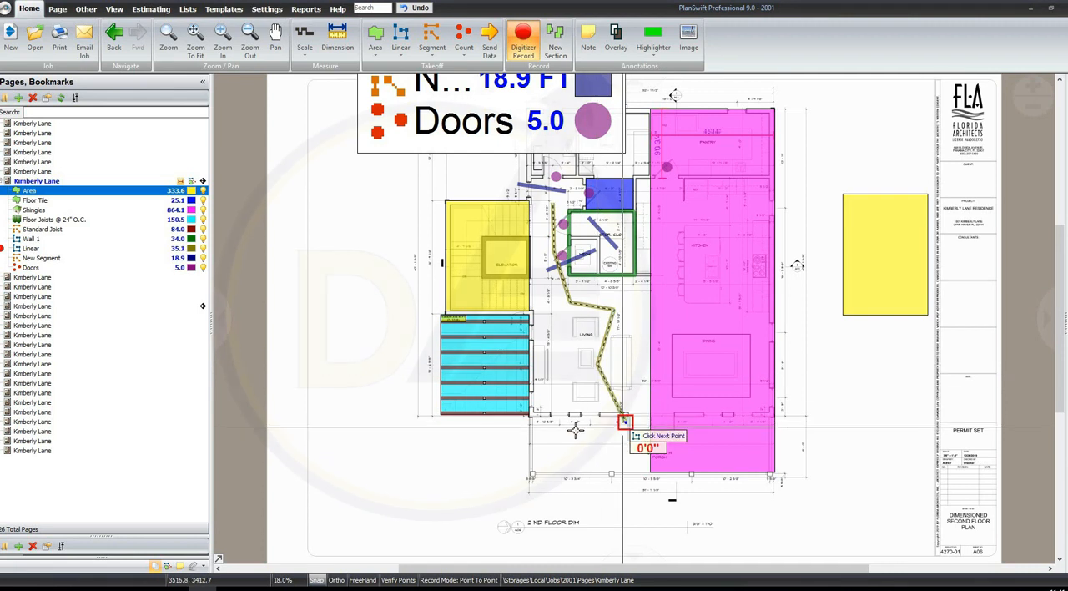
click(569, 448)
right_click(549, 456)
click(574, 481)
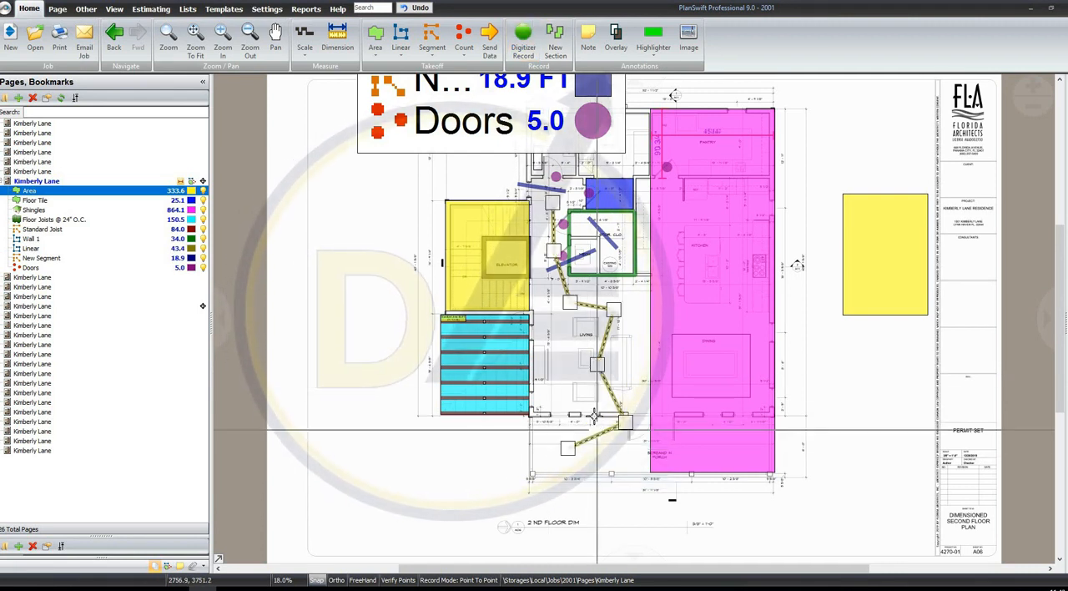
Add a new section to the Linear takeoff as a closed five-pointed star about 79.5 ft long in the blank space left of the plan
click(557, 41)
click(310, 172)
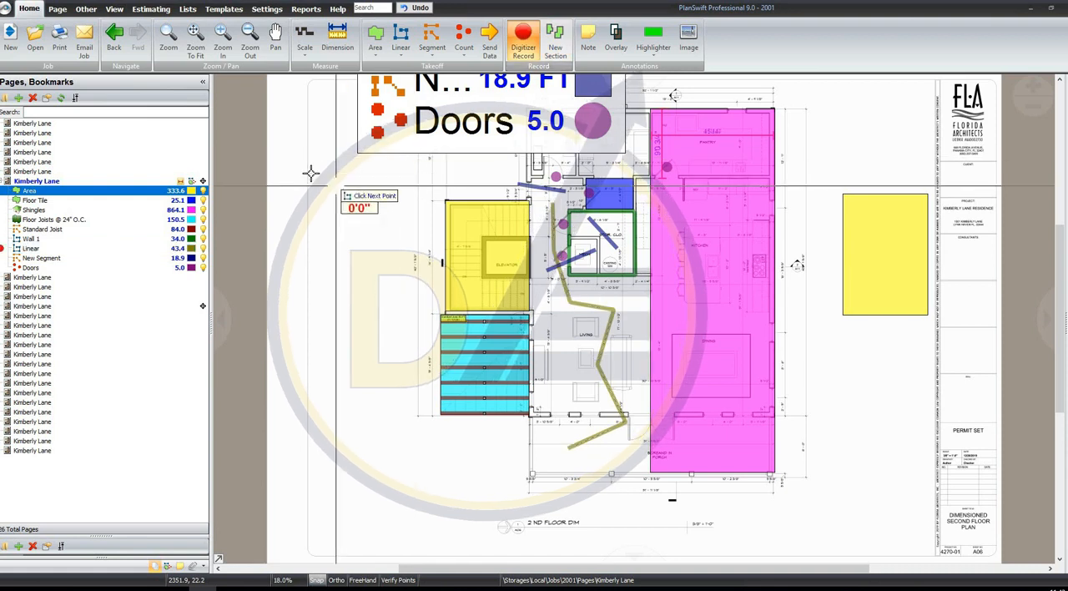
click(383, 266)
click(431, 190)
click(304, 235)
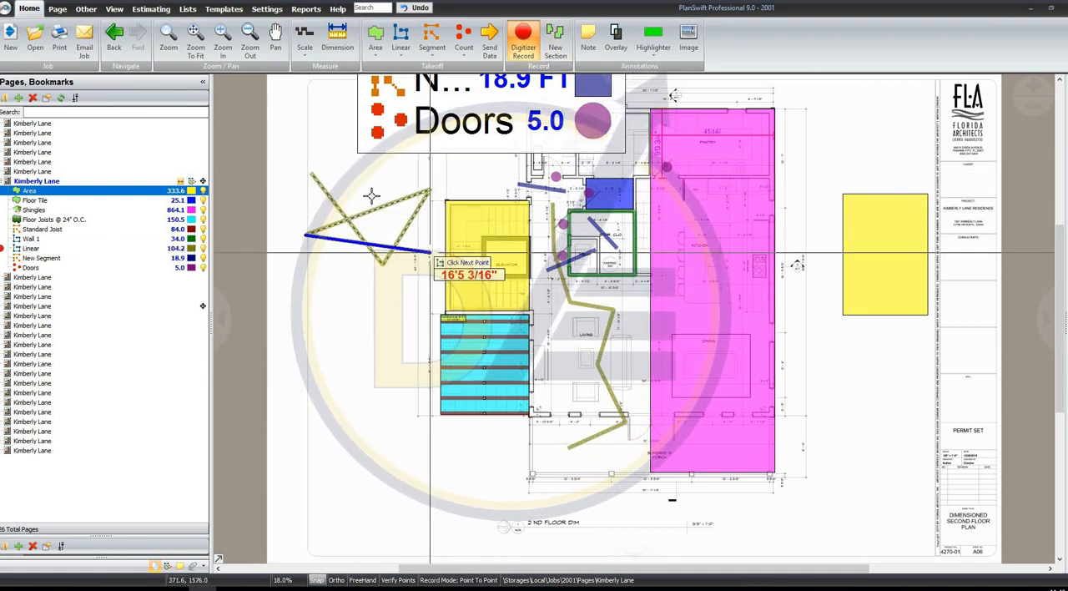
click(430, 252)
click(311, 172)
right_click(367, 165)
click(394, 192)
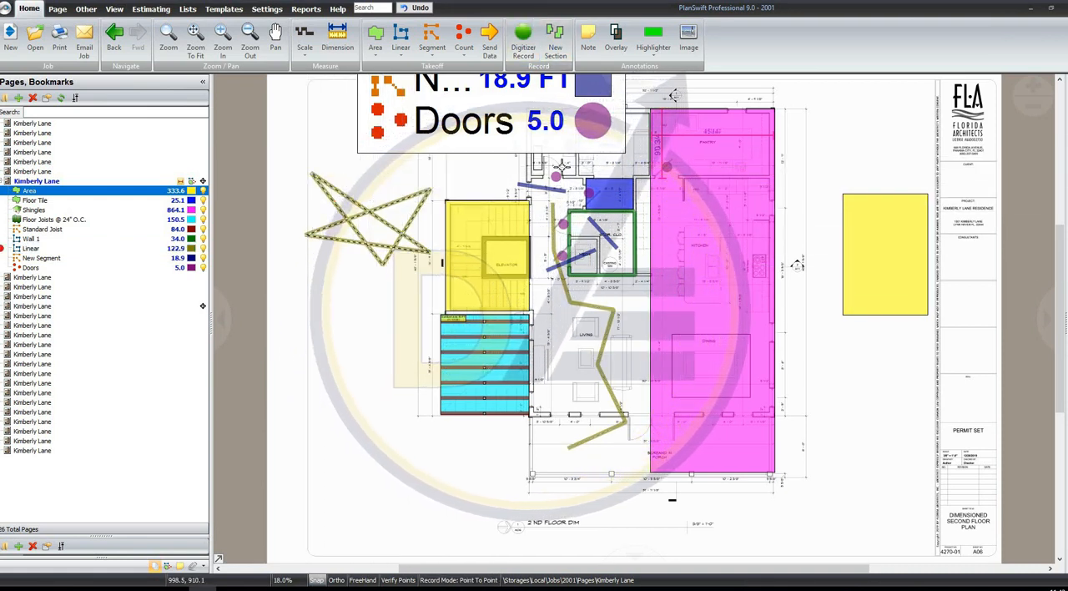
Add a note reading "These plans have wrong scale" and fit it as a small box below the second floor plan's title
click(588, 37)
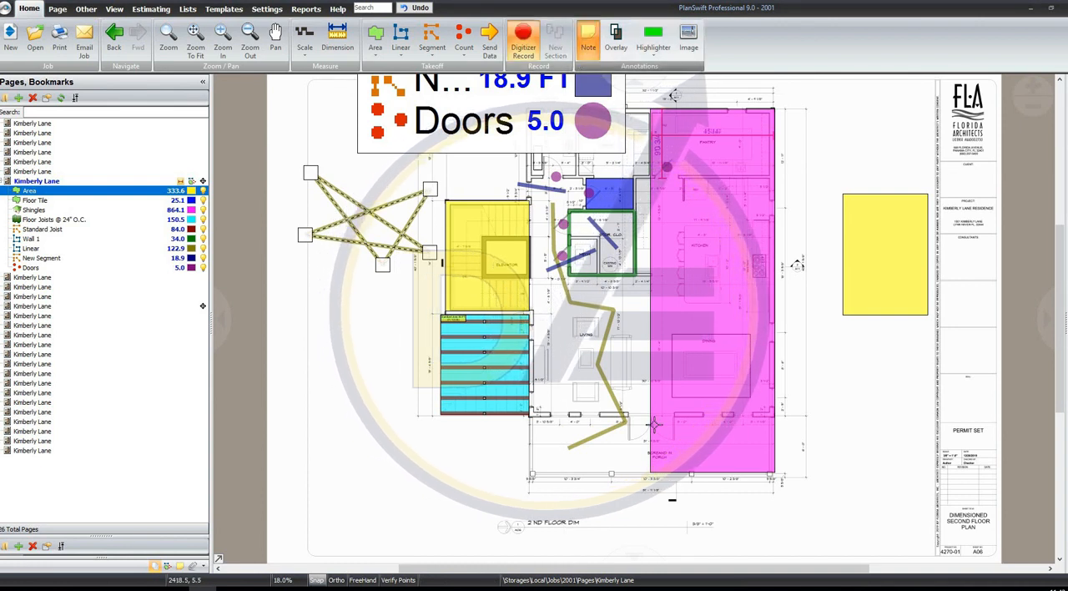
click(790, 350)
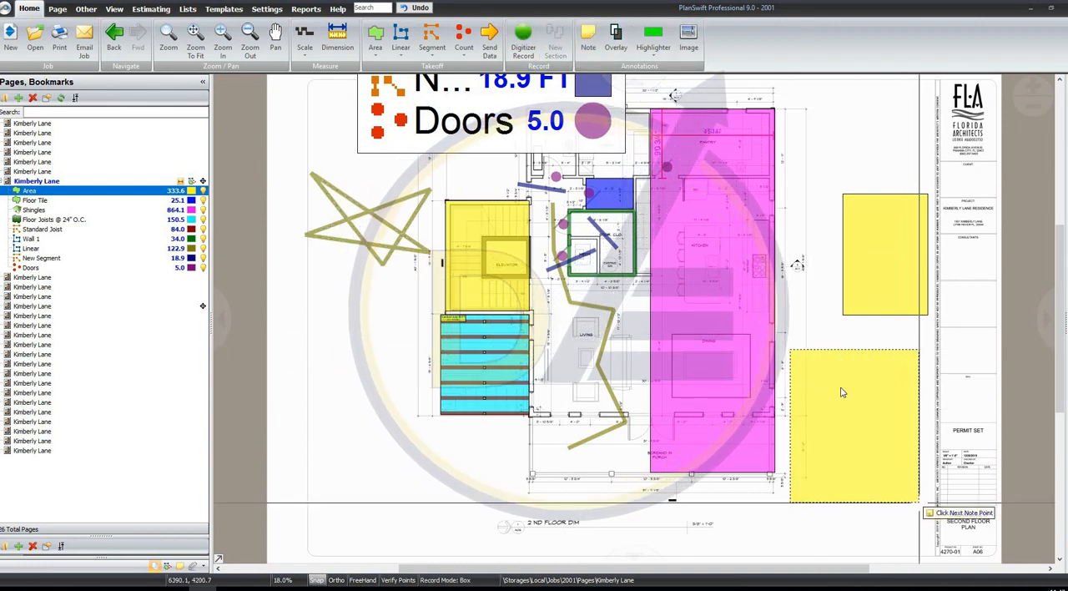
click(918, 501)
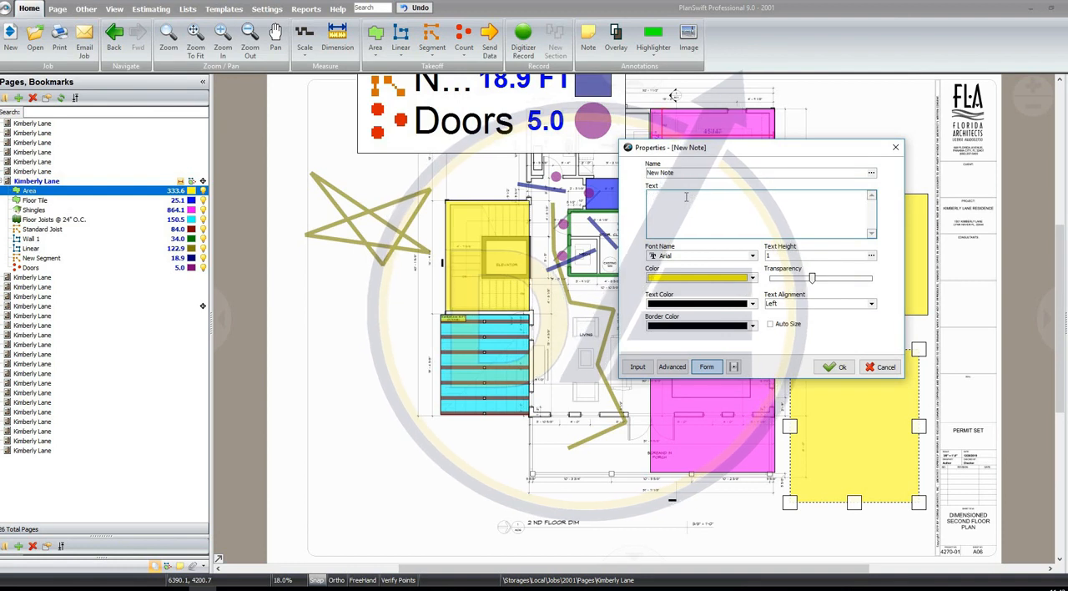
text(These plans have wrong scale)
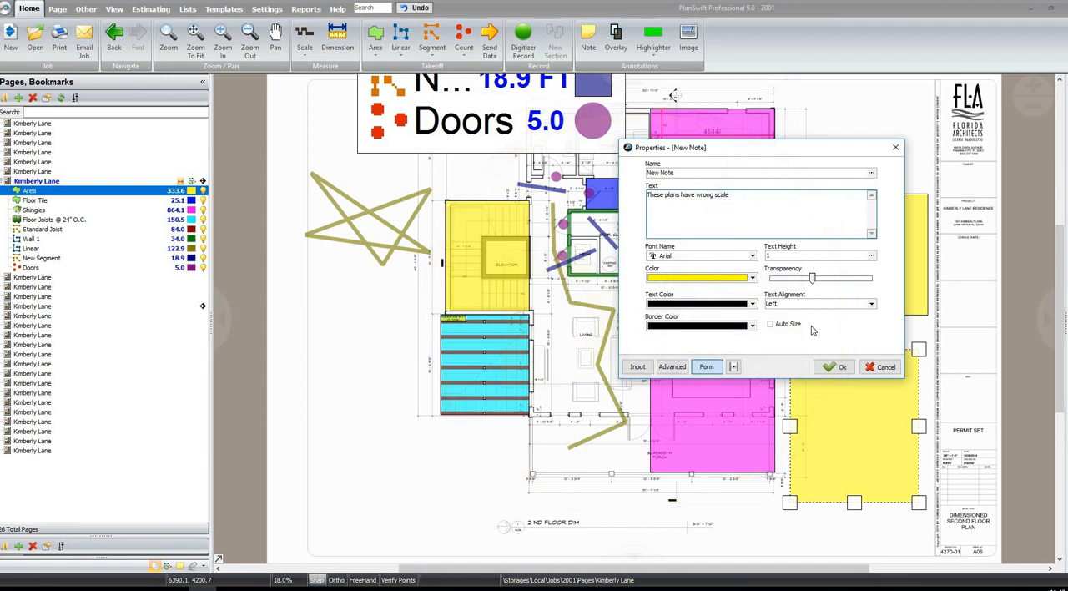
click(837, 367)
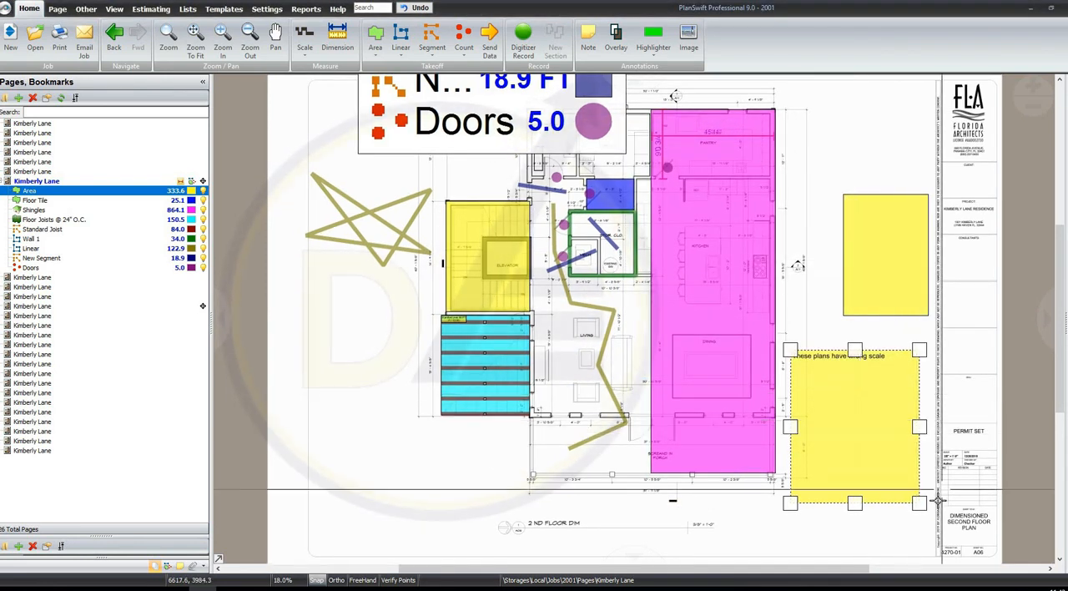
drag(918, 502, 681, 517)
click(195, 42)
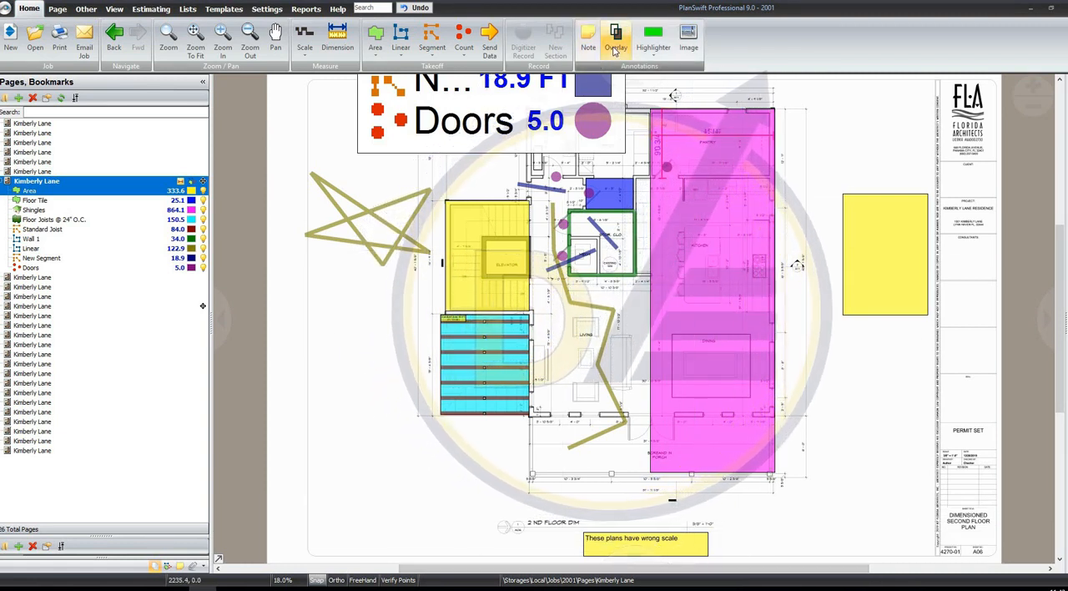
Open the A02 floor plans page and create a standard overlay of the A04 roof plan on it
click(74, 162)
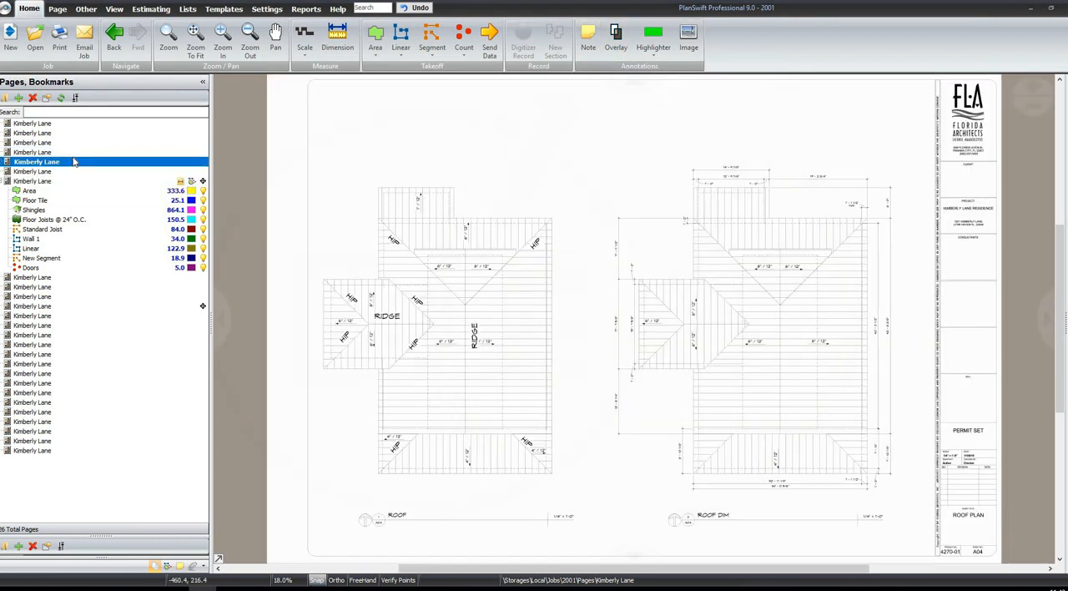
click(65, 154)
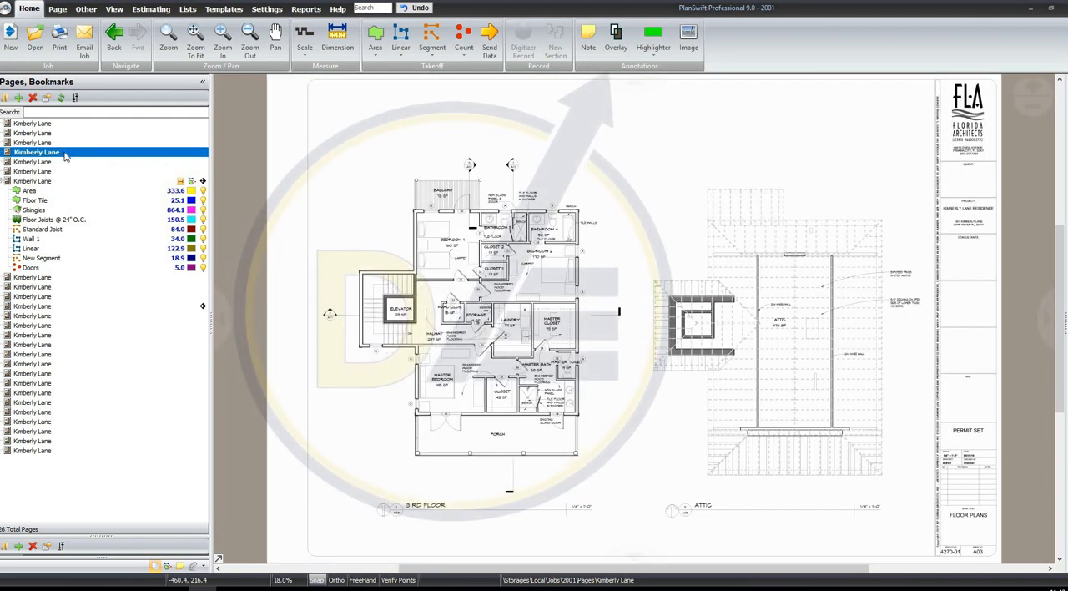
click(60, 143)
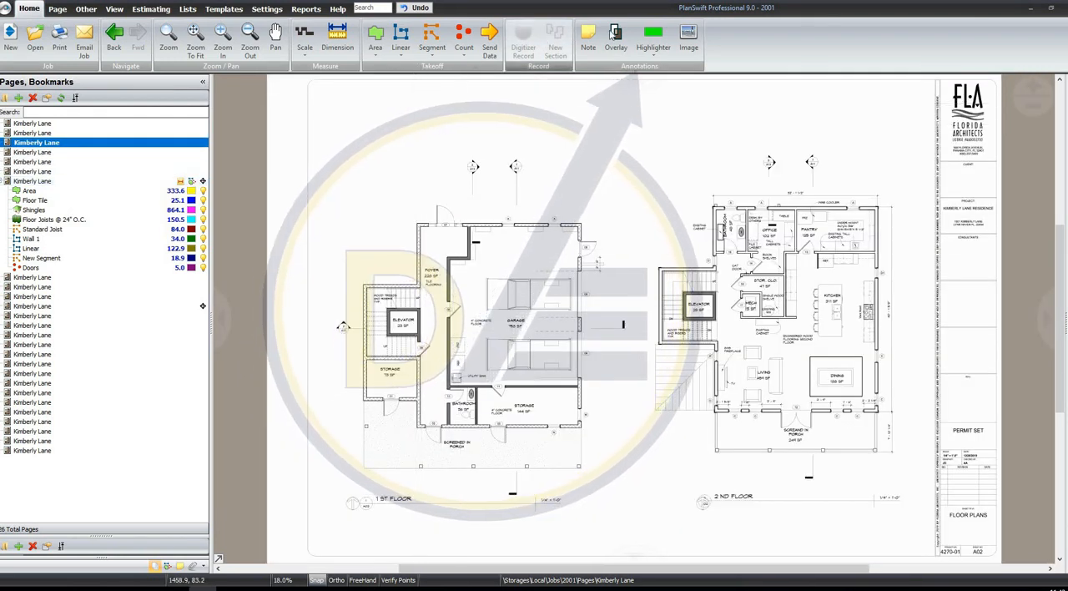
click(615, 34)
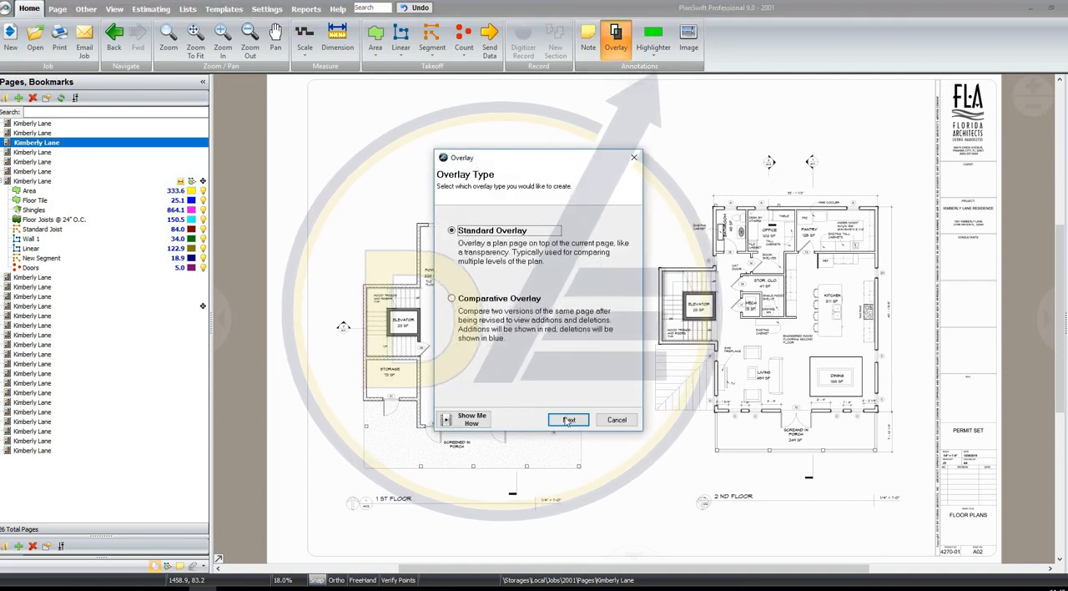
click(495, 309)
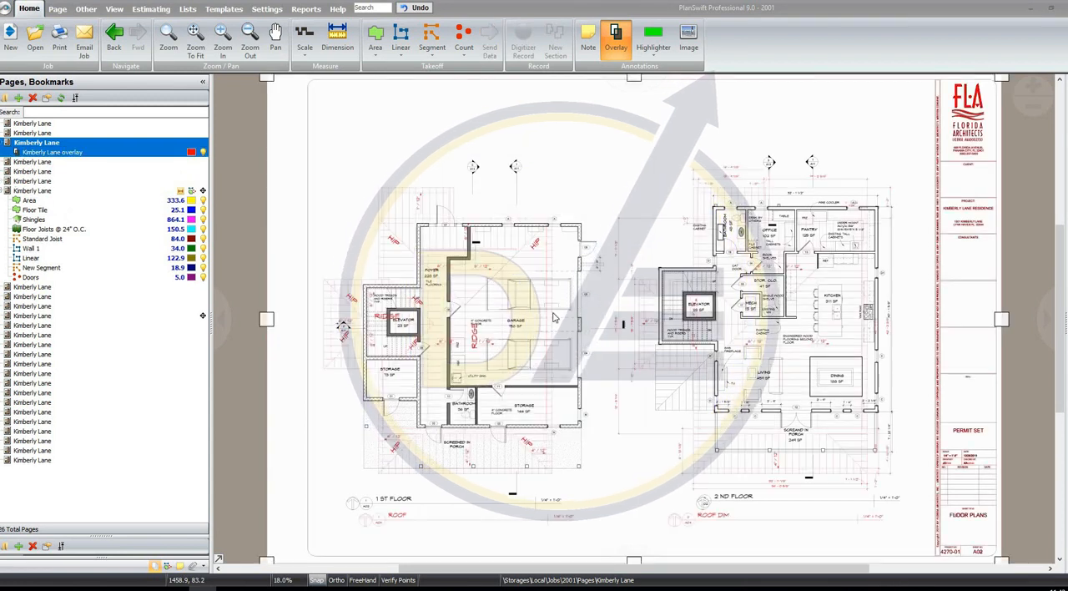
click(570, 299)
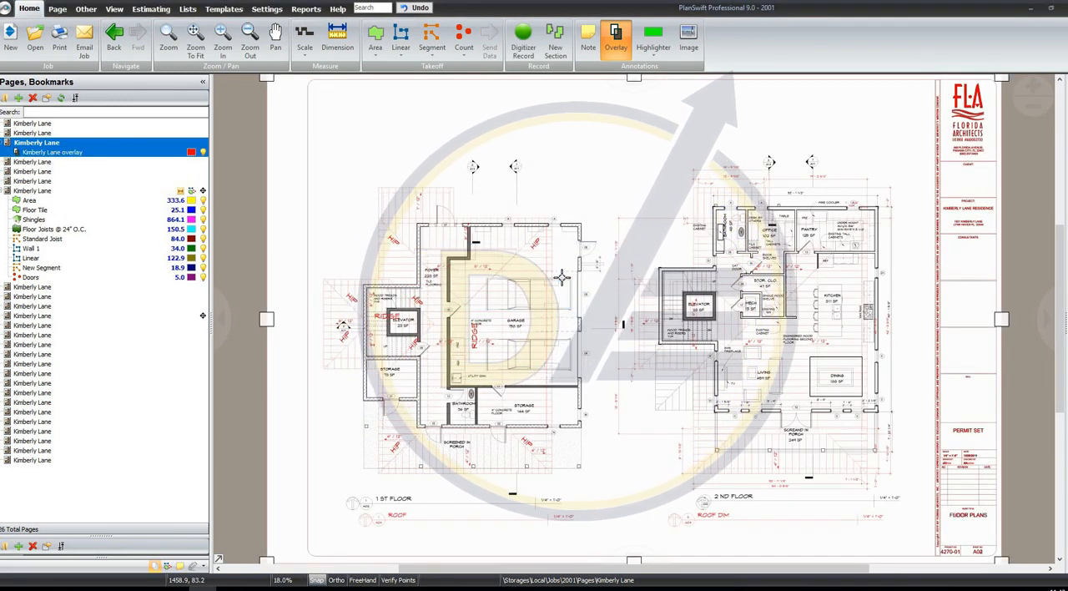
Align the roof plan overlay with the first floor plan by shifting it over the building's outer walls with alignment points
scroll(535, 305, up, 2)
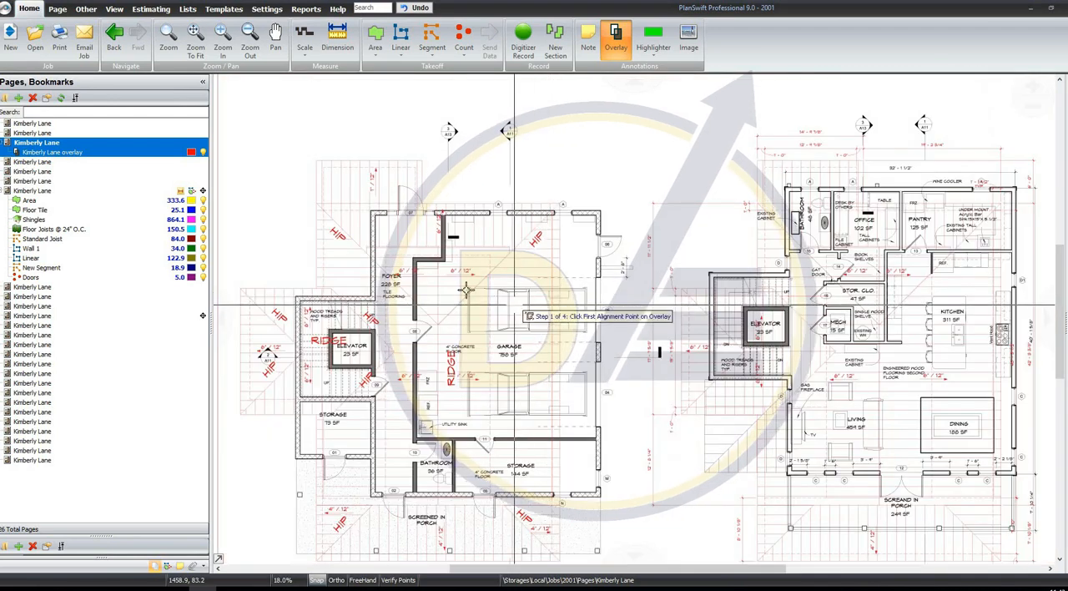
scroll(466, 283, up, 4)
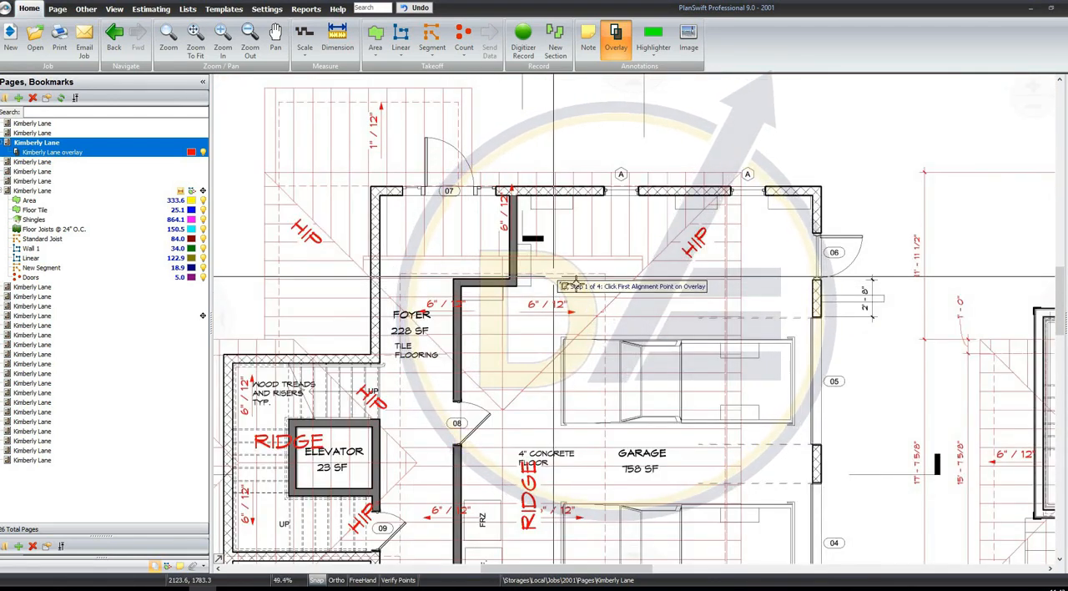
click(574, 281)
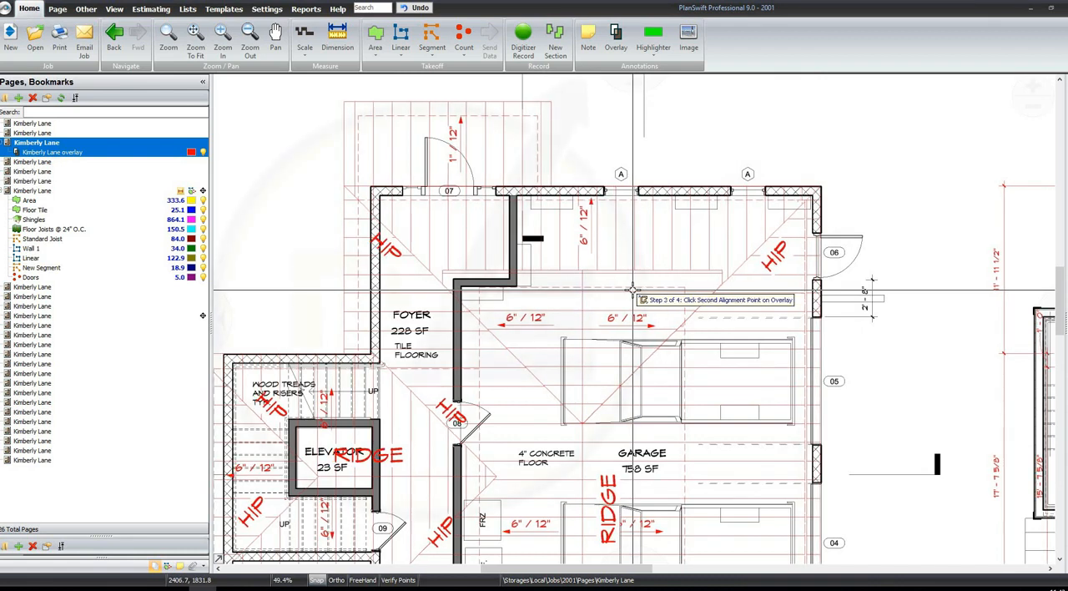
scroll(550, 180, down, 2)
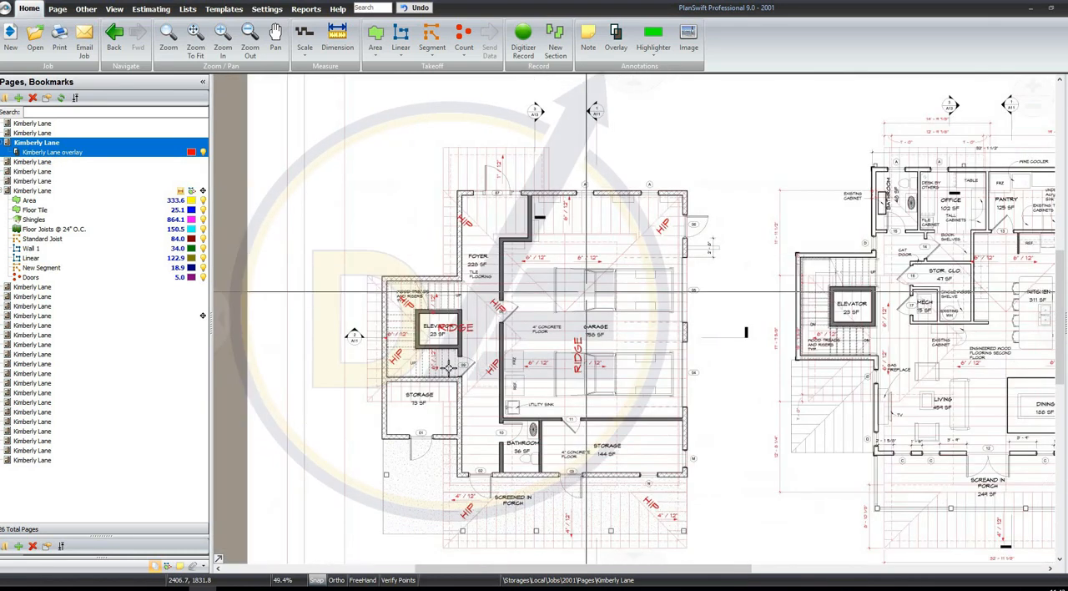
click(457, 368)
Examine how the overlaid roof lines fit over the garage, the screened porch and the whole first floor plan
scroll(649, 231, up, 1)
scroll(724, 348, up, 2)
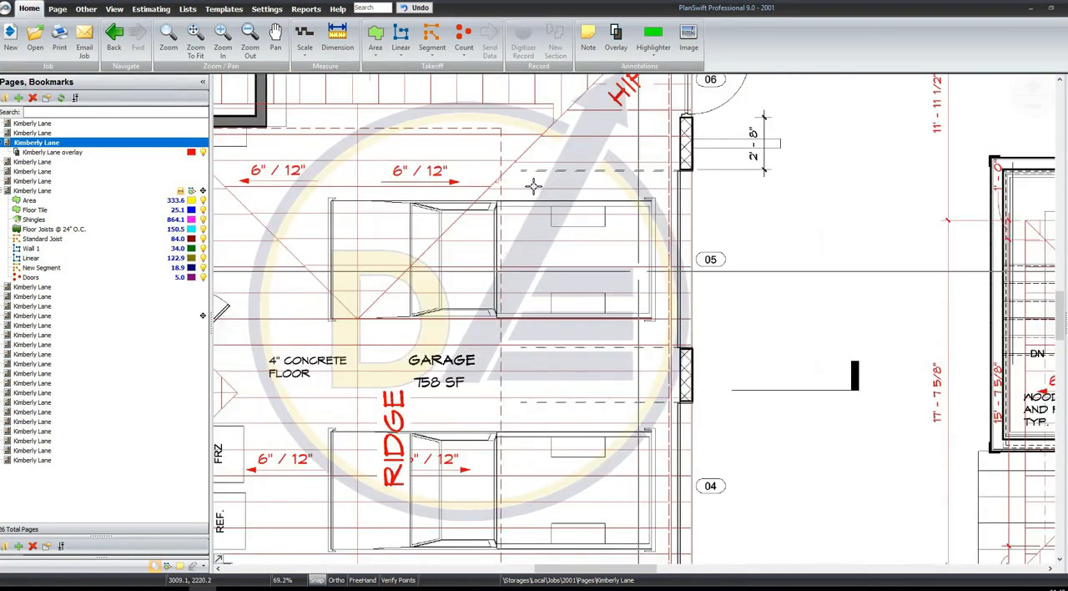
scroll(542, 209, down, 3)
scroll(347, 331, up, 3)
scroll(347, 331, up, 2)
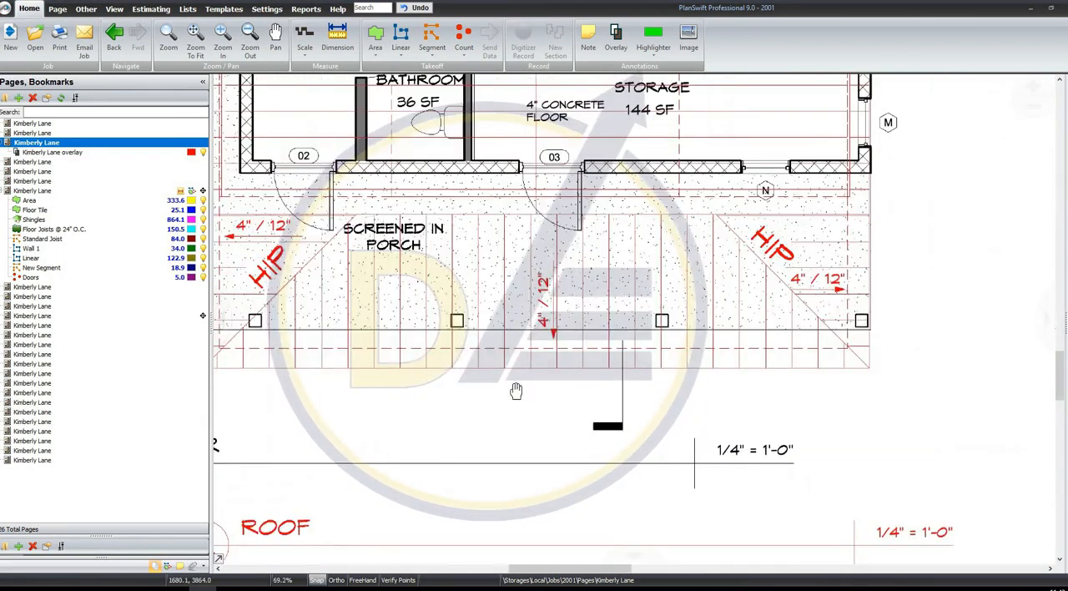
scroll(501, 352, down, 3)
scroll(527, 243, down, 3)
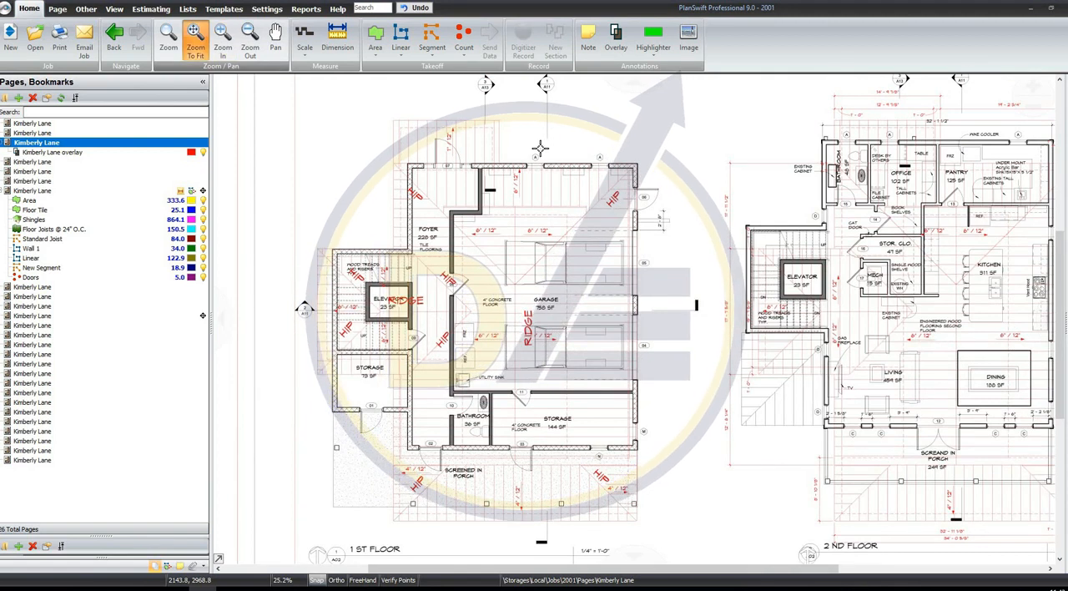
scroll(540, 149, down, 1)
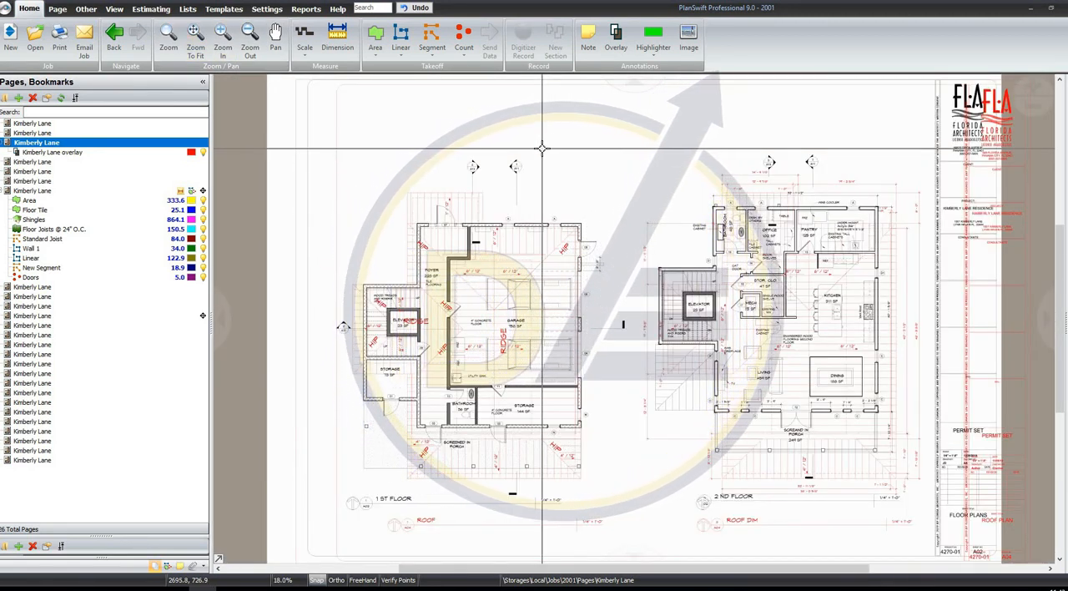
Highlight one red box across the garage's outer wall beside door 06 and another over the stairs next to the second floor elevator
scroll(807, 176, up, 3)
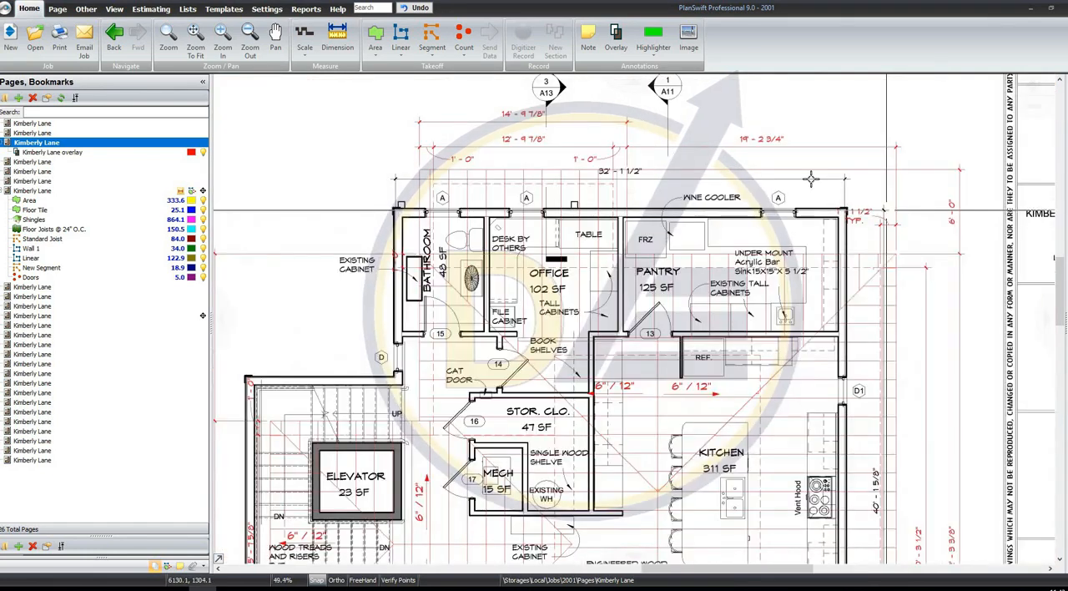
scroll(855, 192, down, 1)
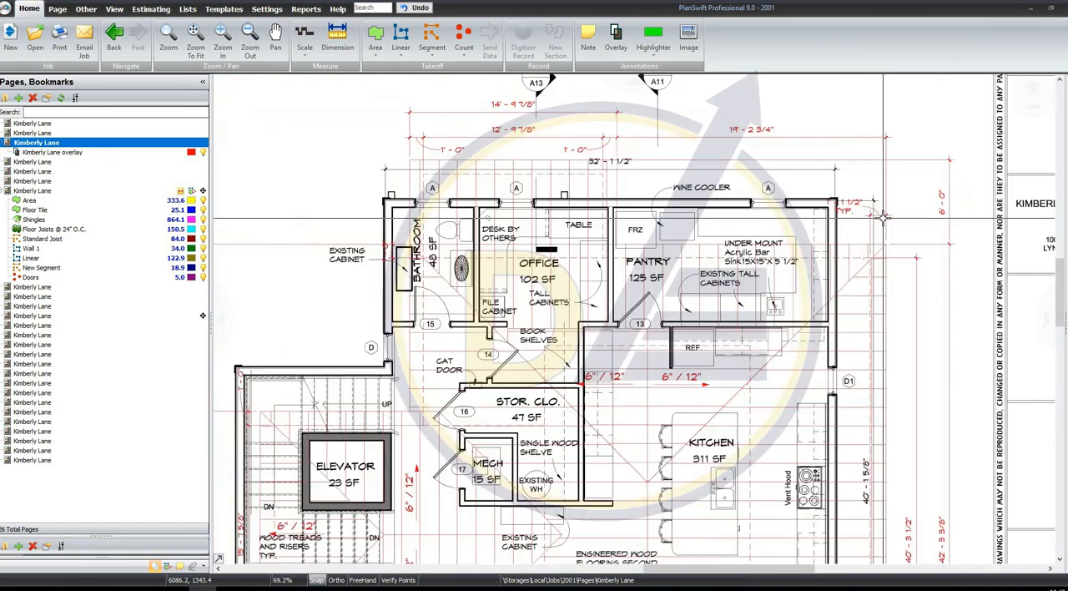
scroll(588, 320, up, 2)
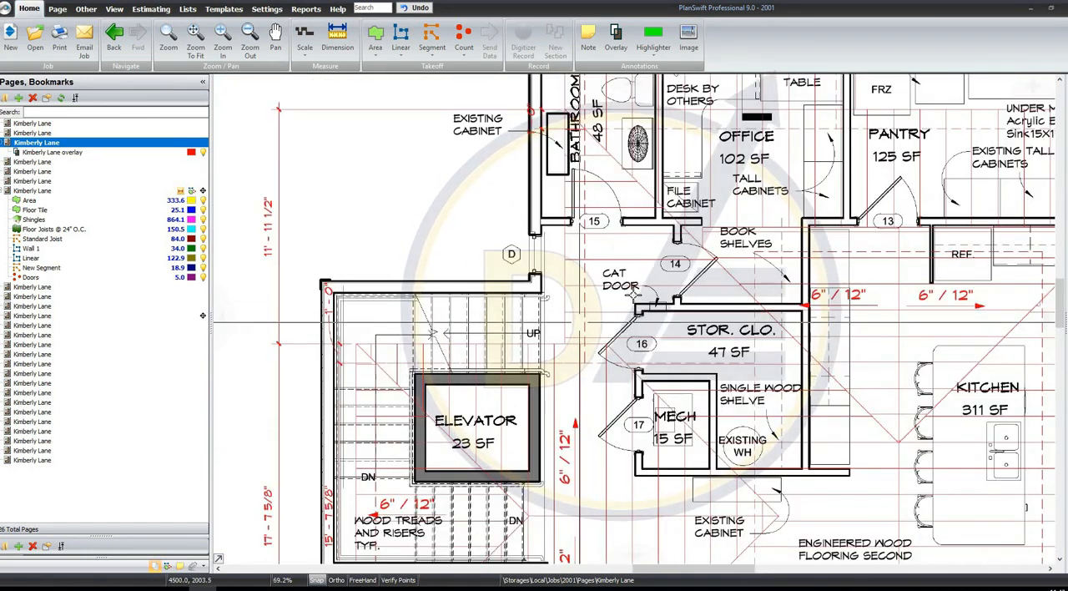
scroll(632, 293, down, 3)
scroll(525, 136, up, 1)
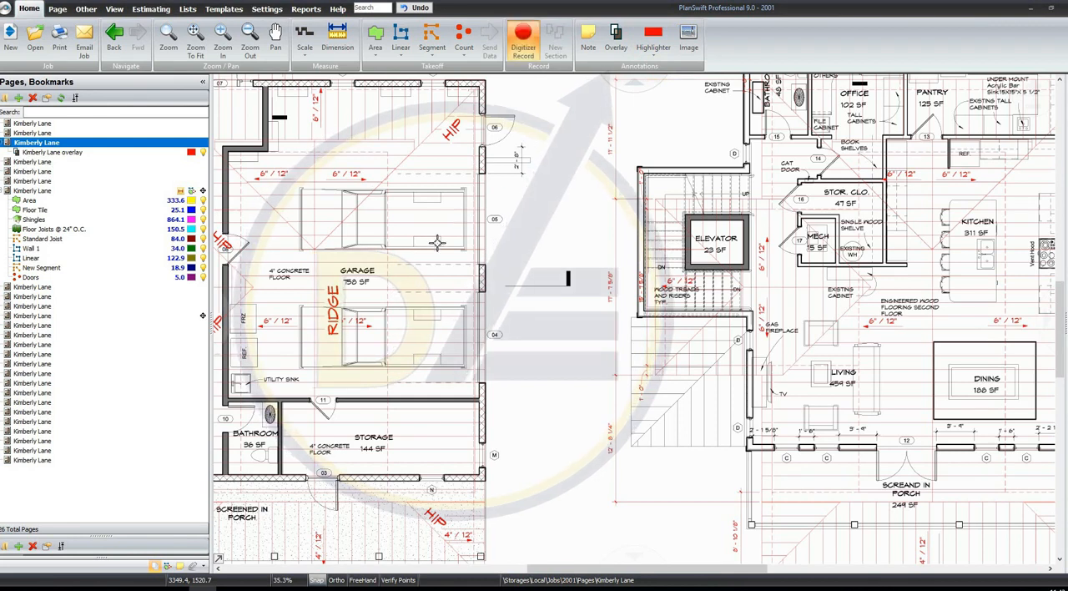
drag(437, 243, 560, 130)
drag(581, 353, 680, 218)
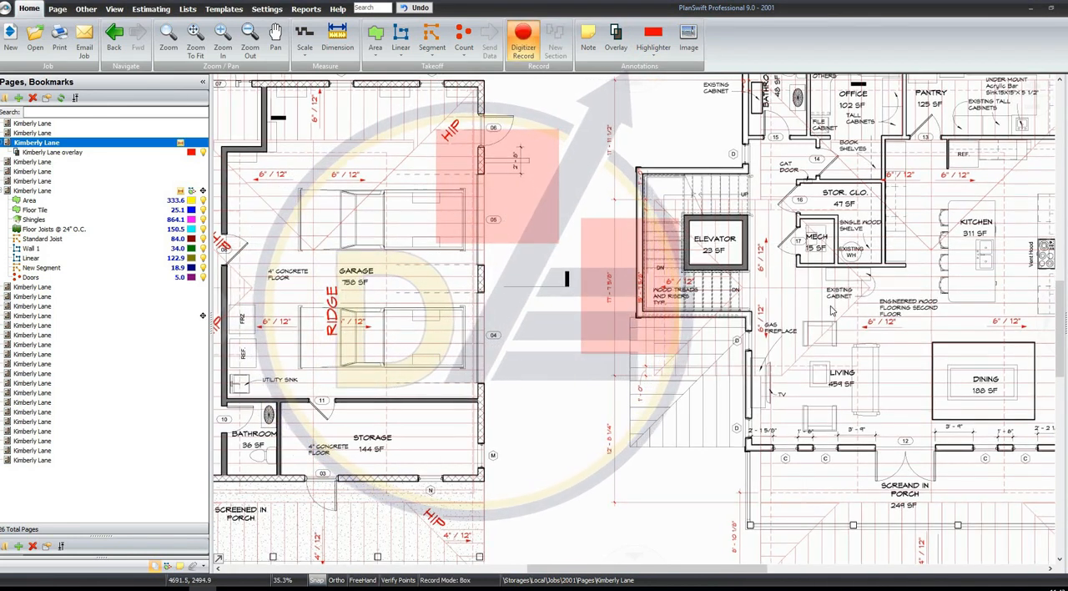
right_click(808, 285)
click(831, 312)
Highlight the MECH room in light blue and draw four green boxes: two in the garage, one over the lower storage room, one beside door 06
click(654, 53)
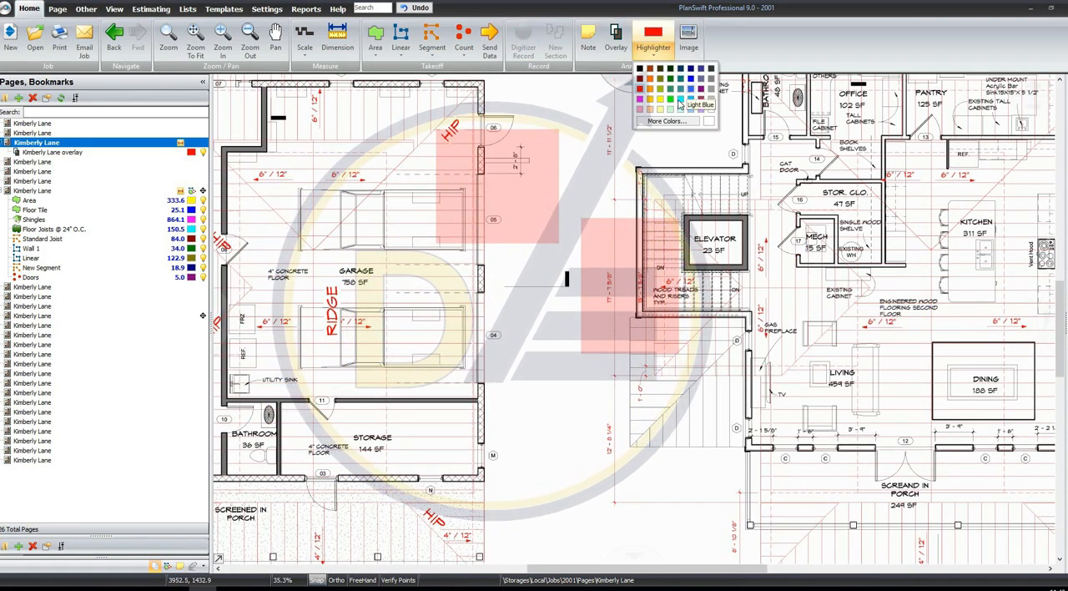
drag(837, 203, 782, 264)
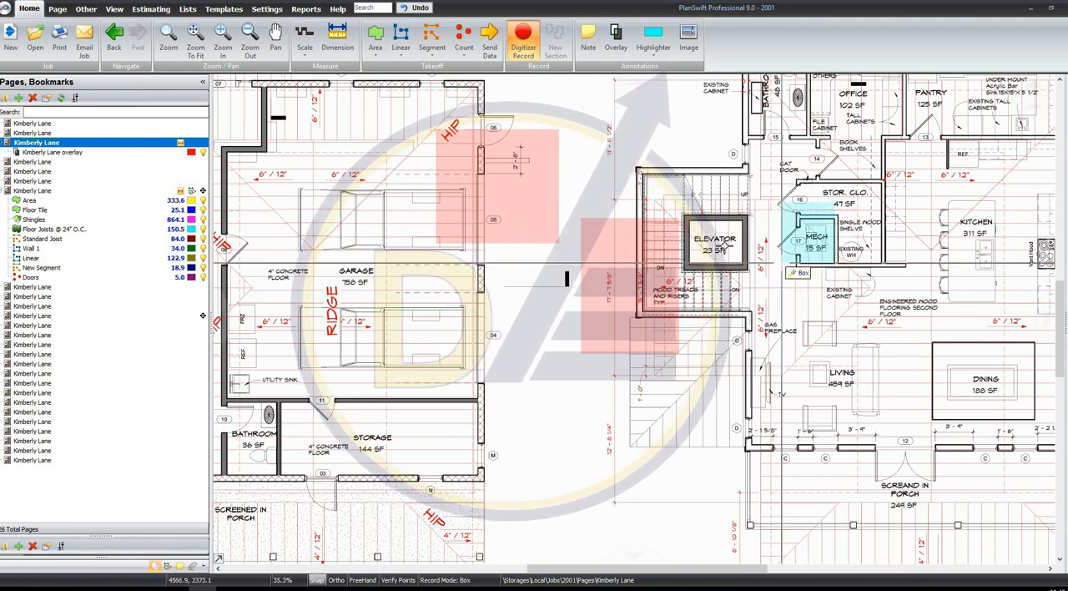
click(654, 53)
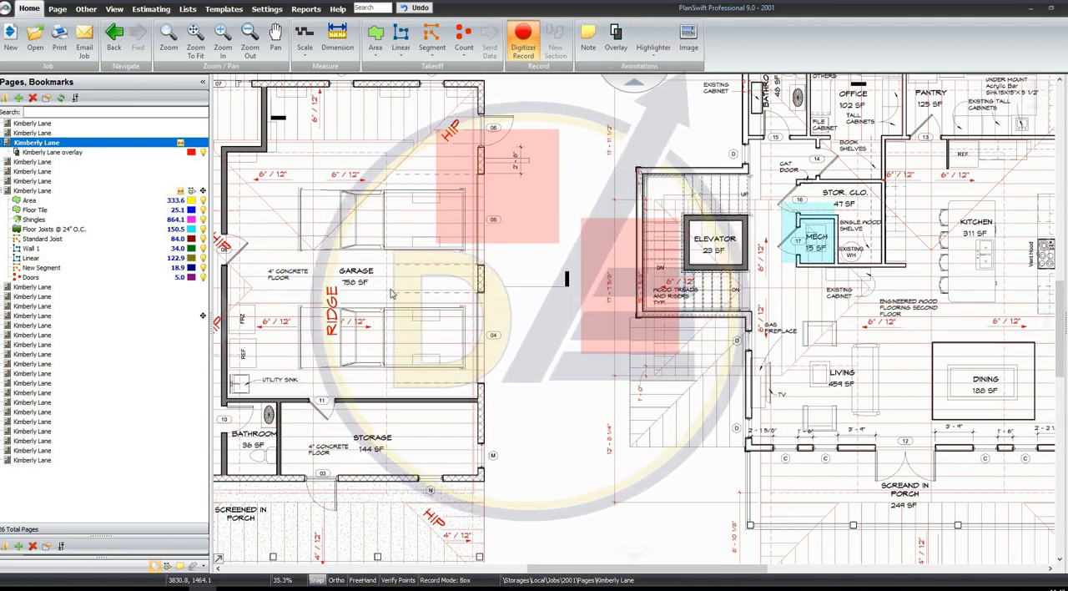
drag(399, 236, 342, 307)
drag(320, 234, 274, 296)
mouse_move(398, 418)
mouse_down()
mouse_move(375, 456)
mouse_move(343, 469)
mouse_up()
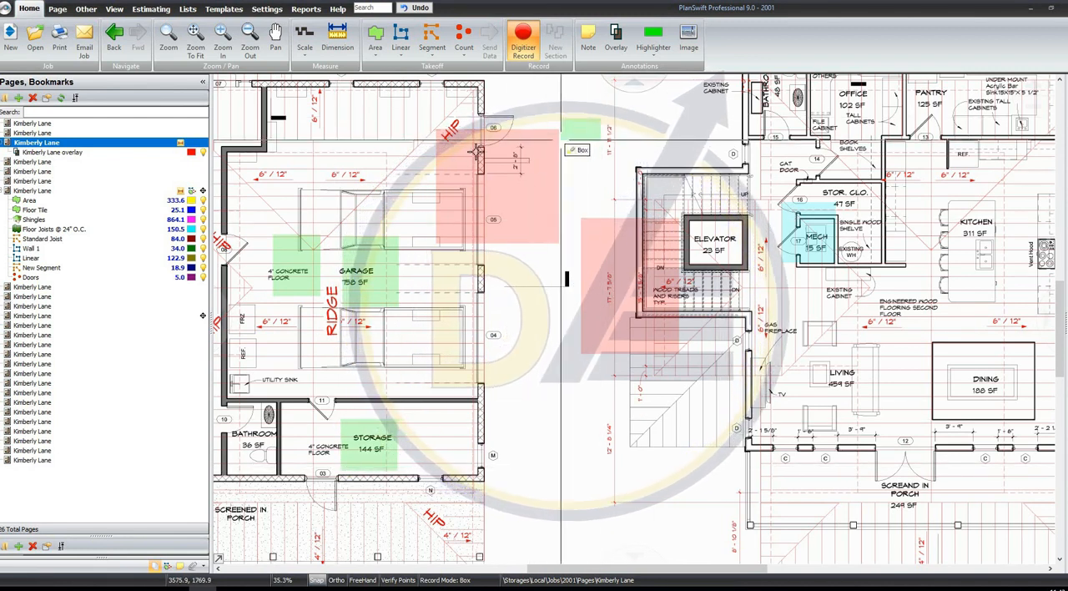
drag(601, 119, 482, 152)
right_click(400, 172)
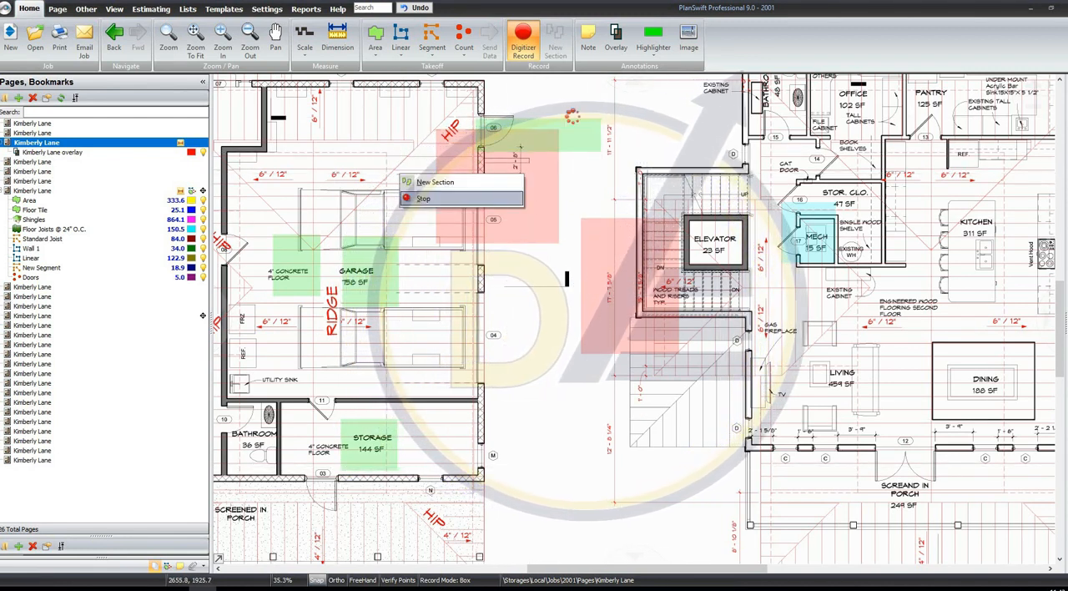
click(424, 200)
Highlight the 3/A13 section marker above the first floor plan with a red box
click(654, 57)
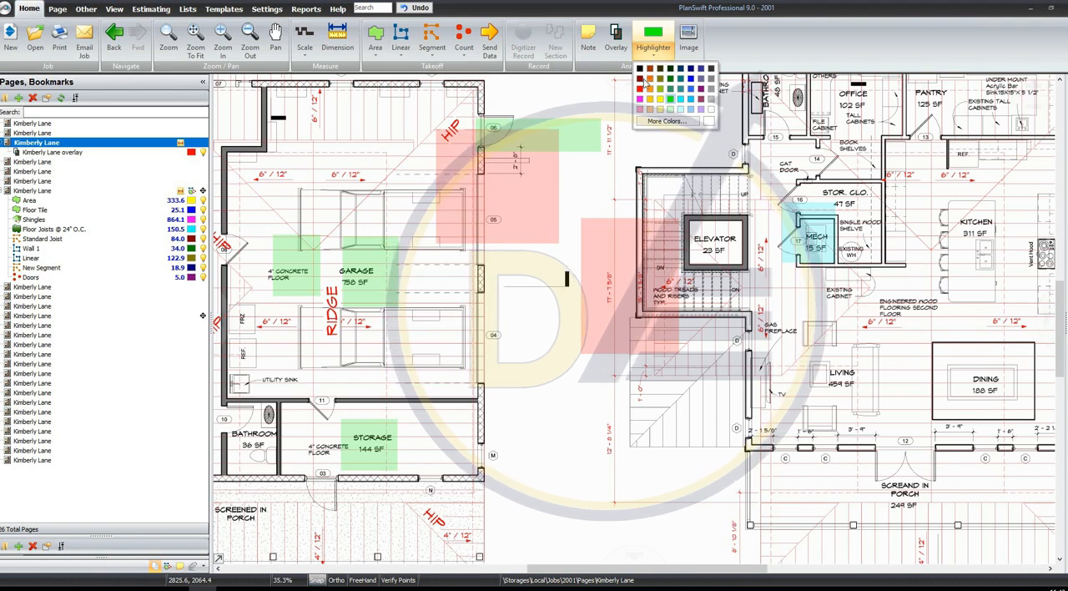
scroll(450, 172, down, 3)
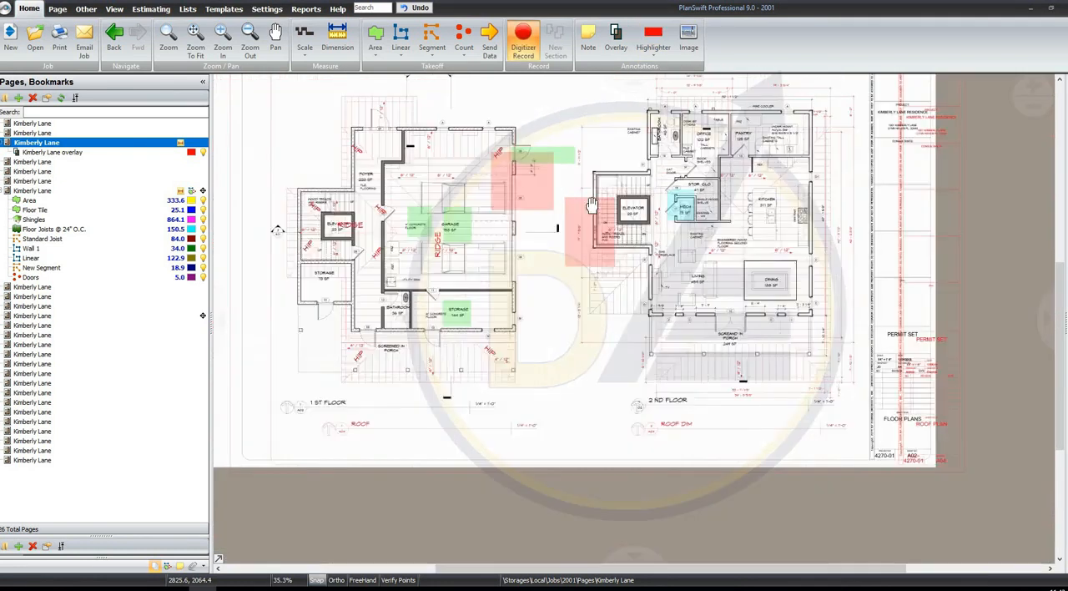
scroll(564, 191, up, 6)
drag(582, 94, 565, 191)
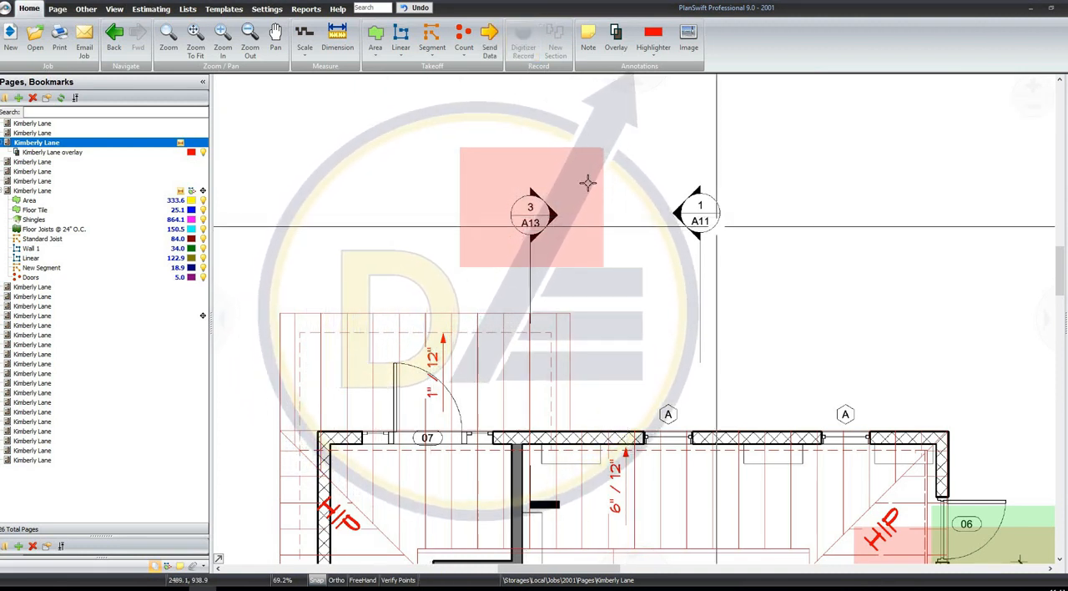
scroll(512, 150, down, 2)
click(196, 42)
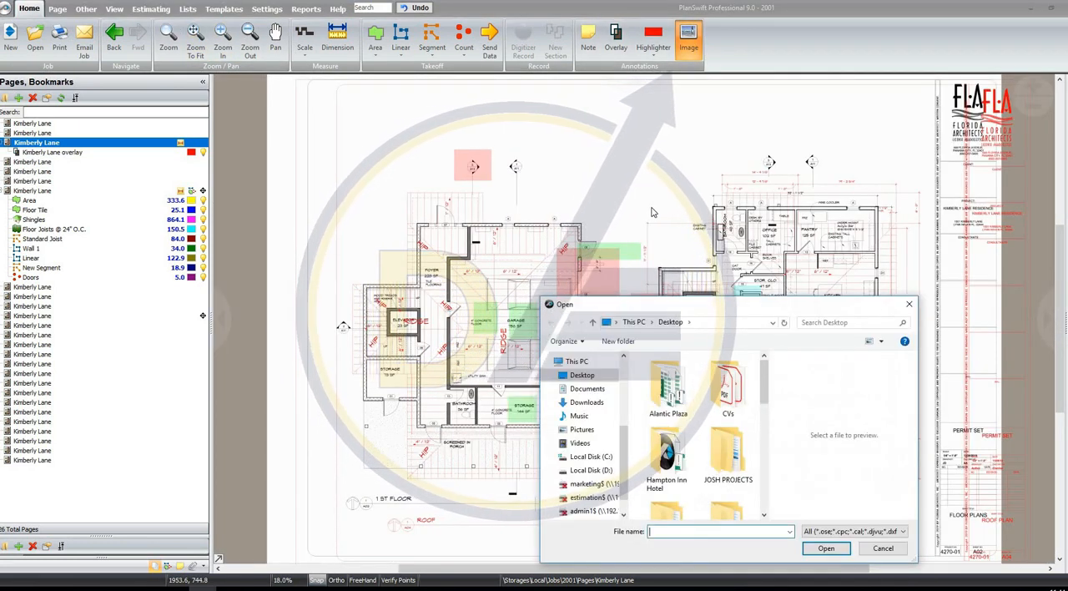
click(891, 548)
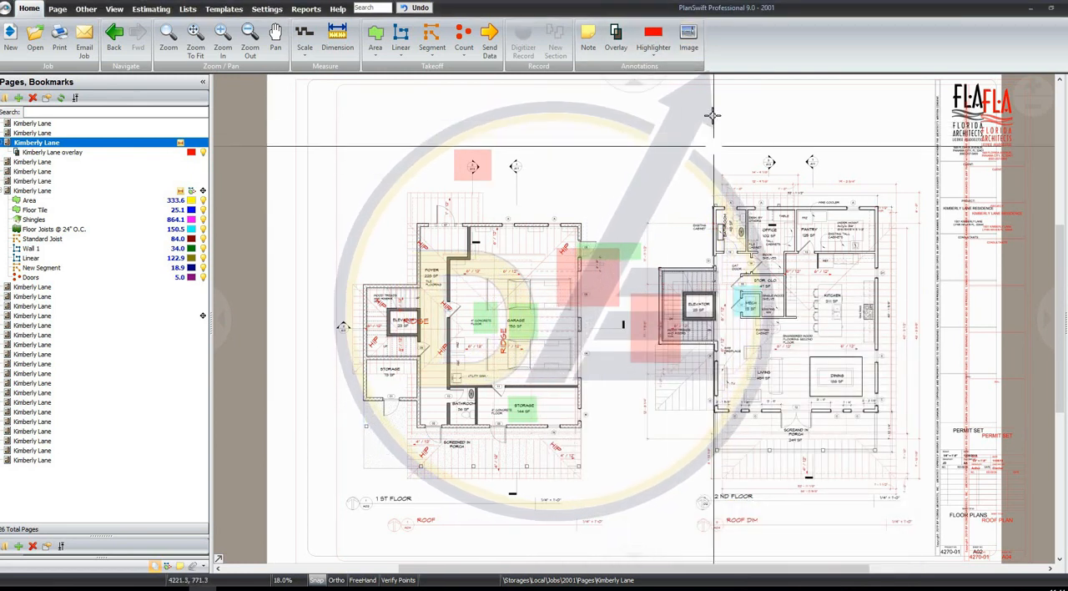
Look through several identically named pages, including the A13 wall sections and S06 stud framing plan, and return to the cover sheet
click(57, 8)
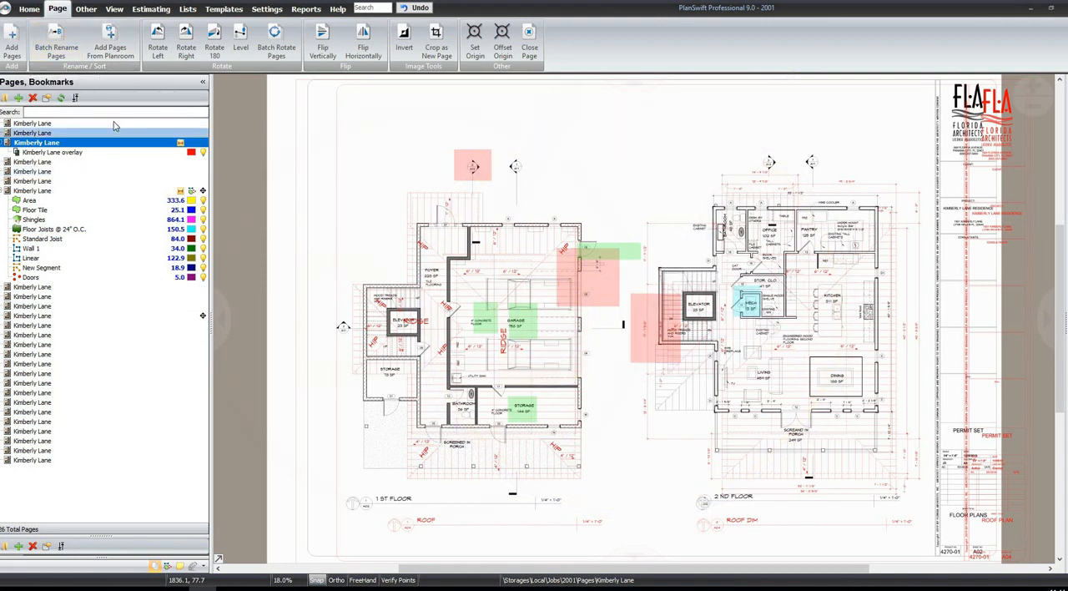
click(132, 335)
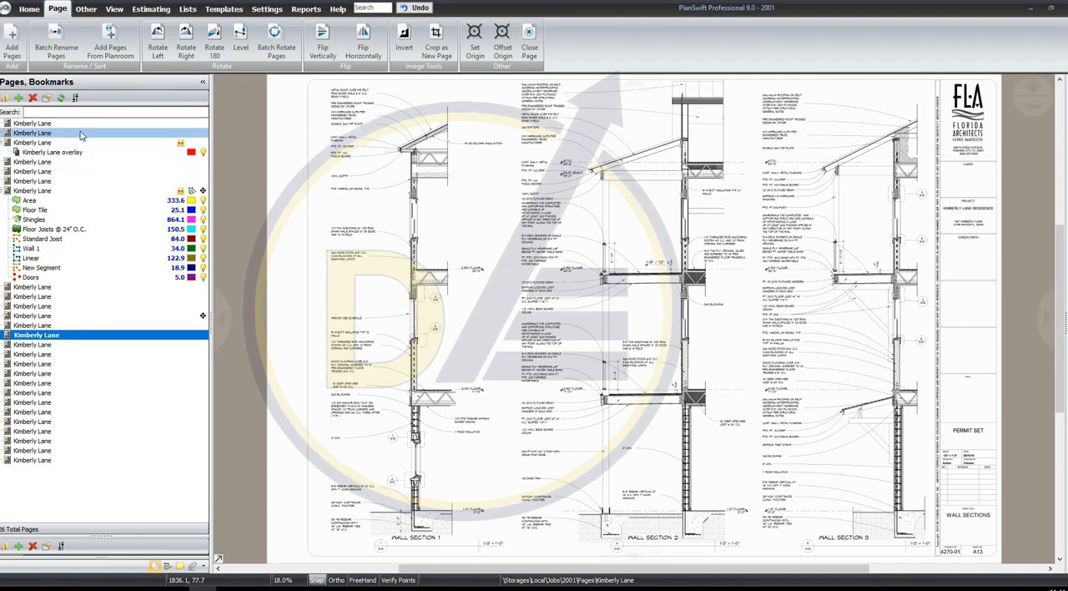
click(114, 430)
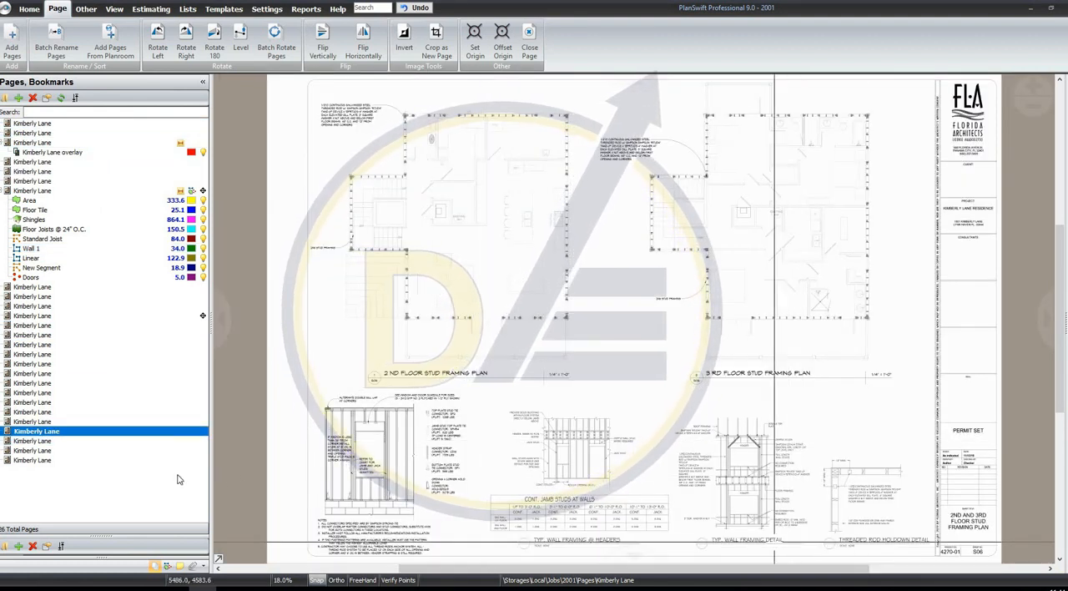
click(125, 316)
click(87, 365)
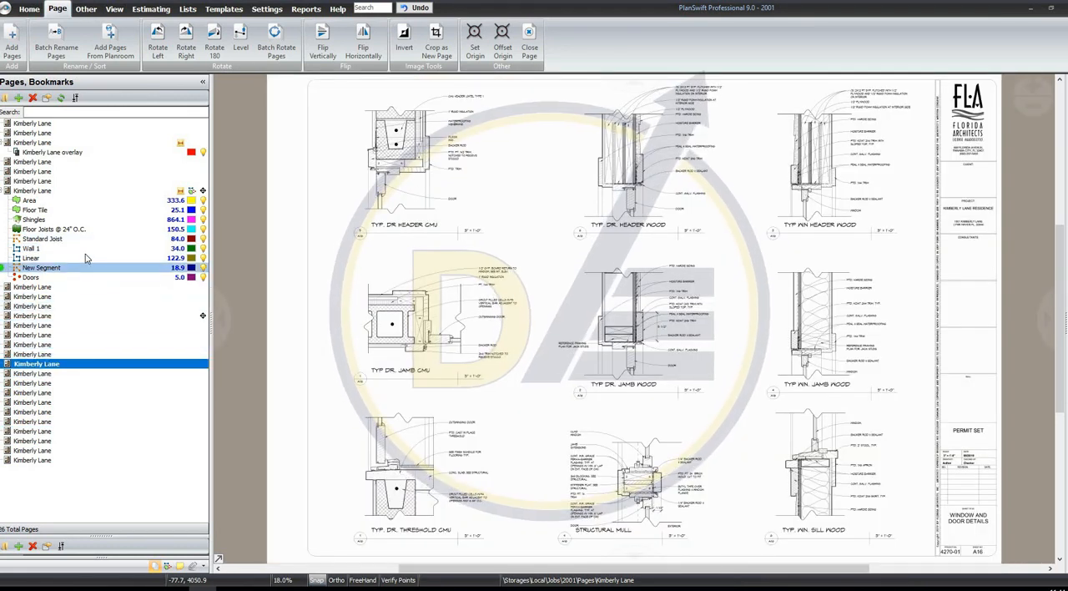
click(85, 258)
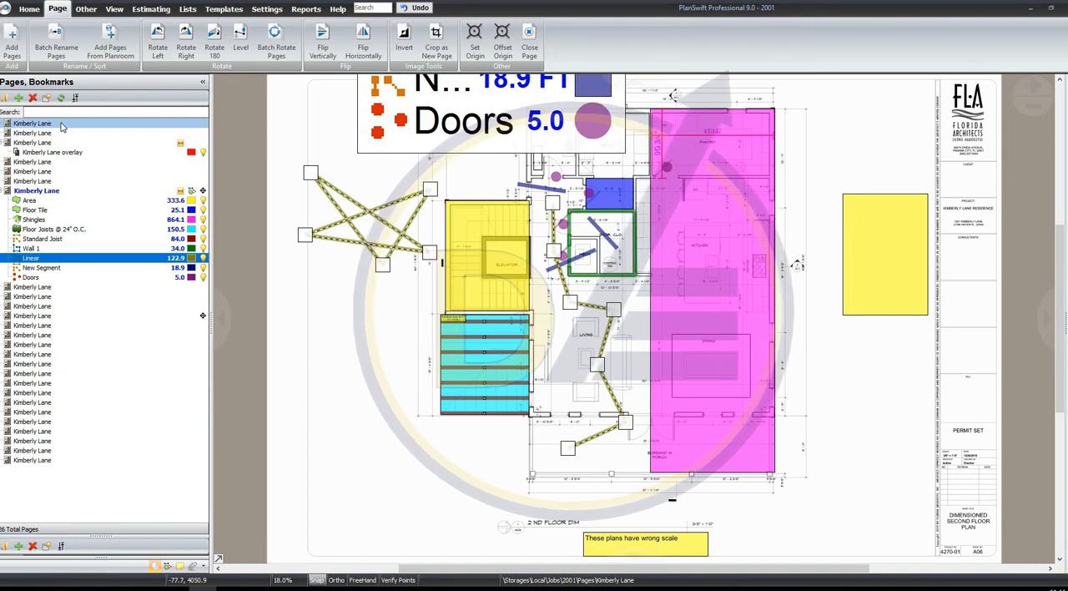
click(62, 125)
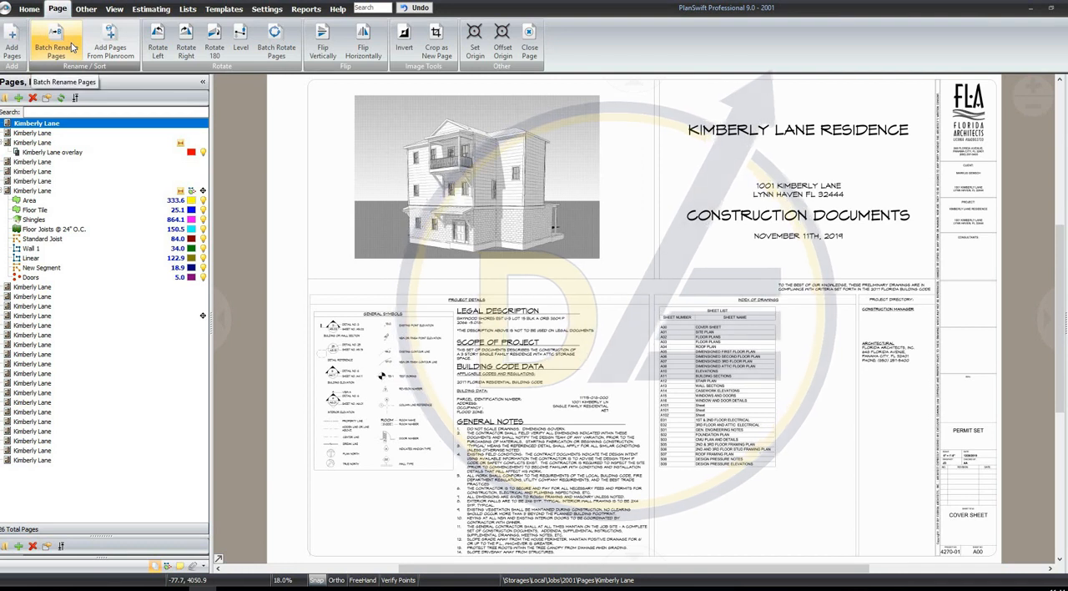
Start the batch rename of pages, try its corner views, and set it to show each sheet's lower-right title block corner
click(56, 43)
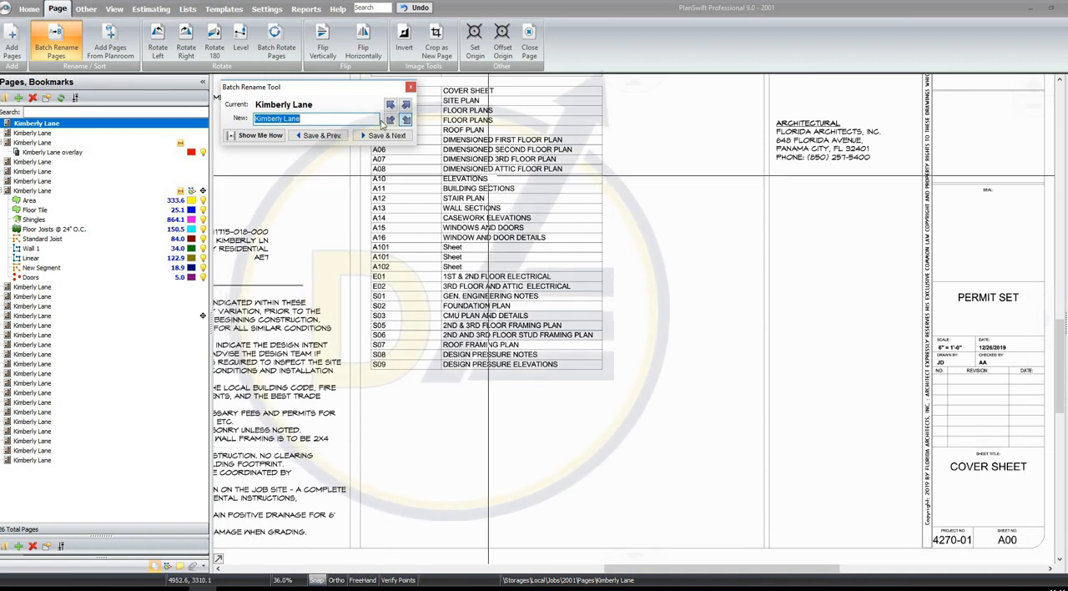
click(393, 105)
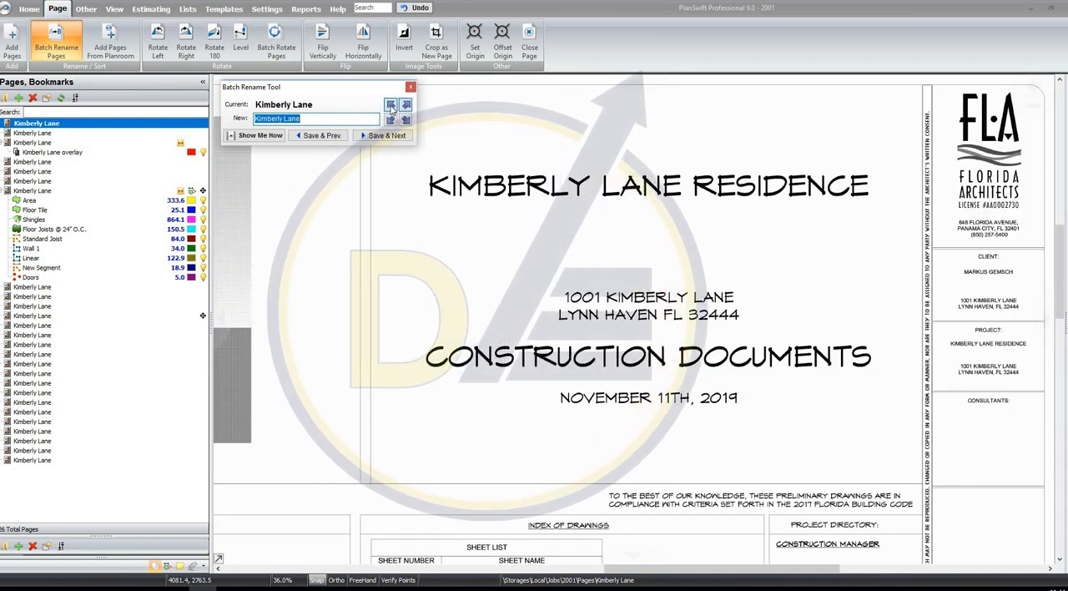
click(390, 120)
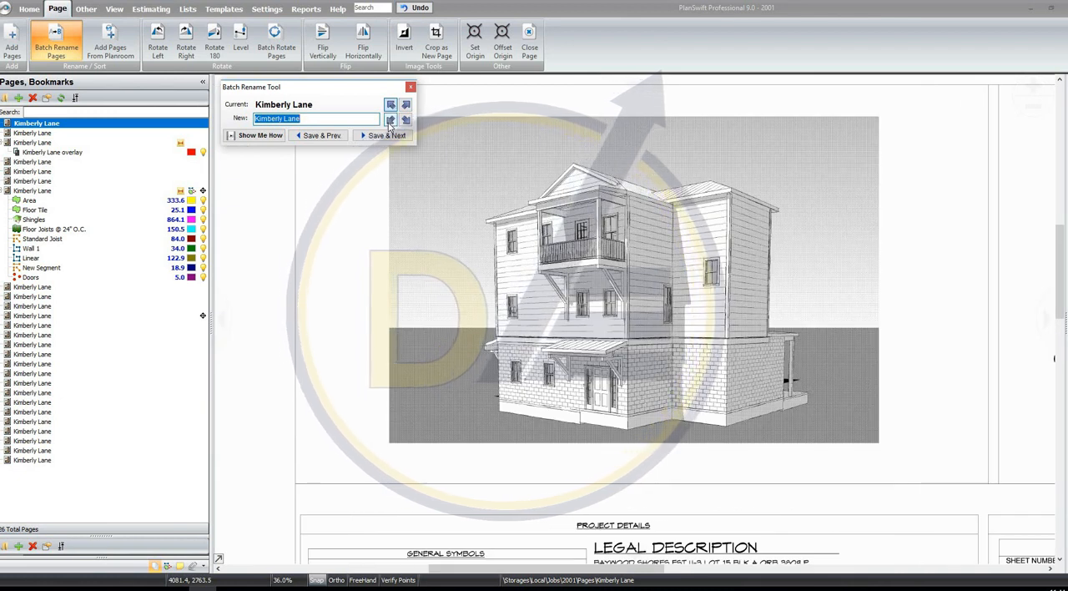
click(405, 120)
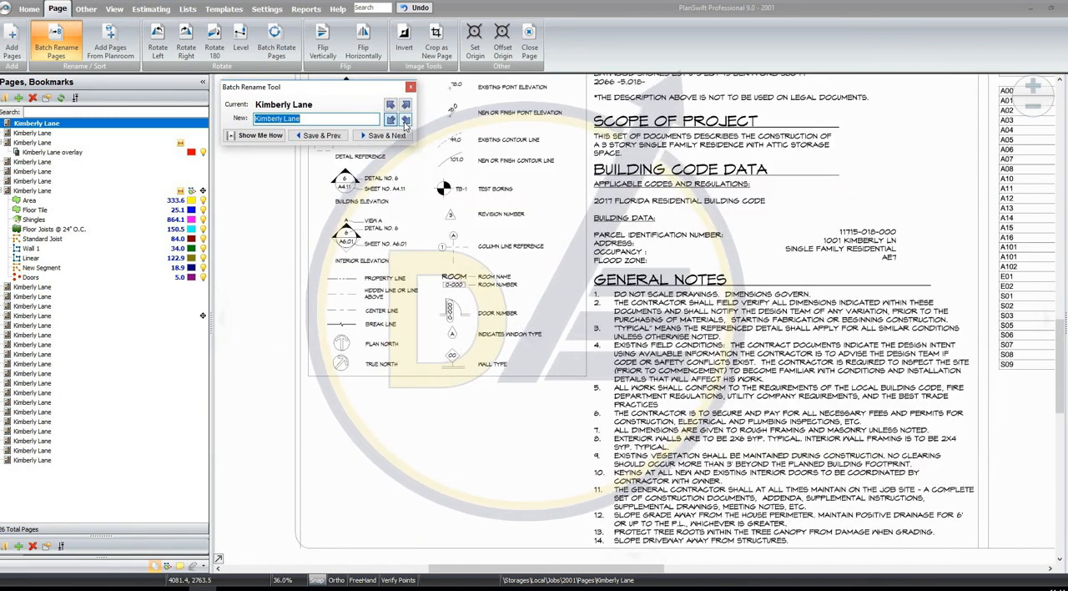
click(406, 106)
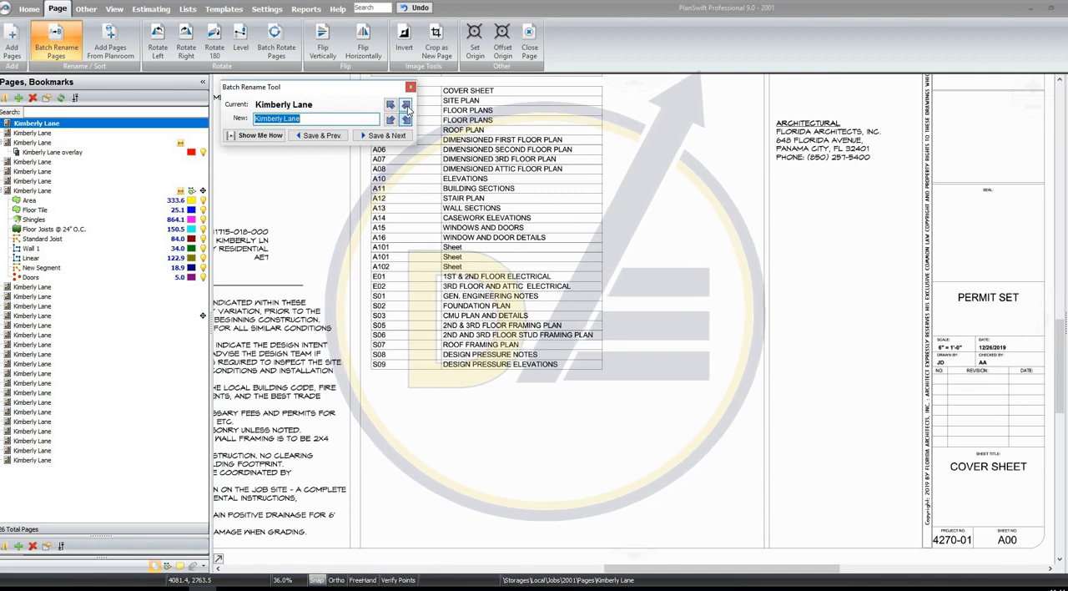
click(406, 106)
click(406, 120)
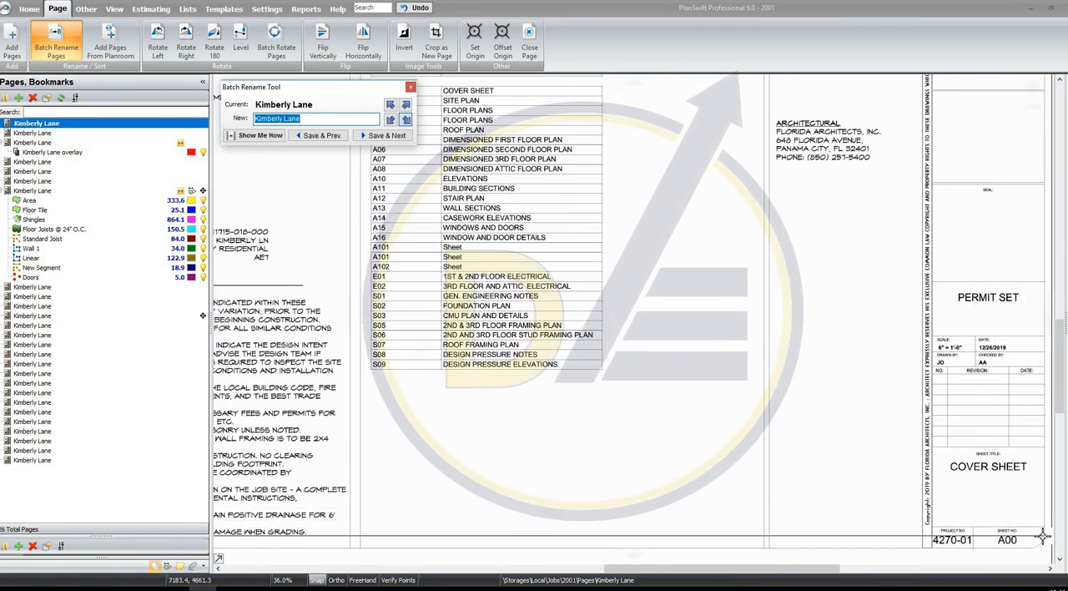
Rename the cover sheet page with its sheet number, A00, and advance to the site plan
scroll(1028, 559, up, 5)
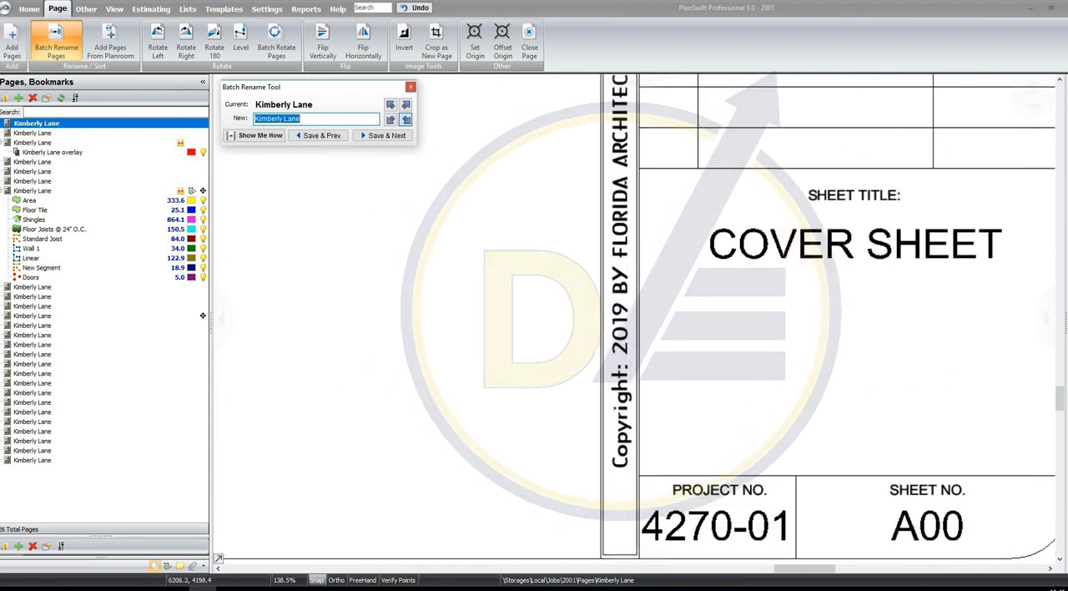
text(A00)
key(Return)
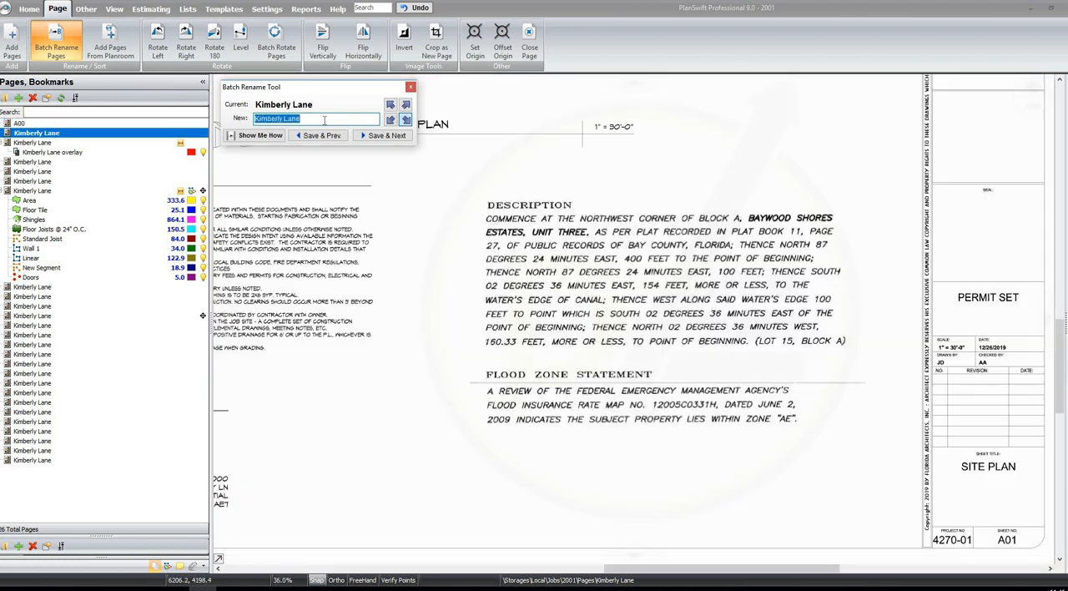
Continue the batch rename from the site plan, naming the next six pages A01, A02, A03, A04, A05 and A06 in order
text(A01)
key(Return)
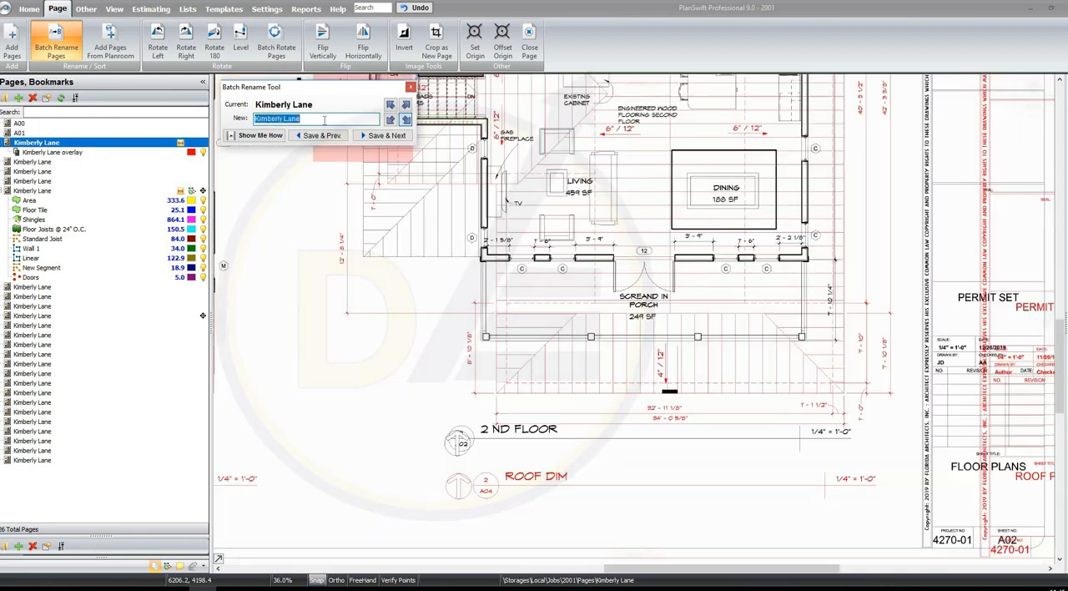
text(A02)
key(Return)
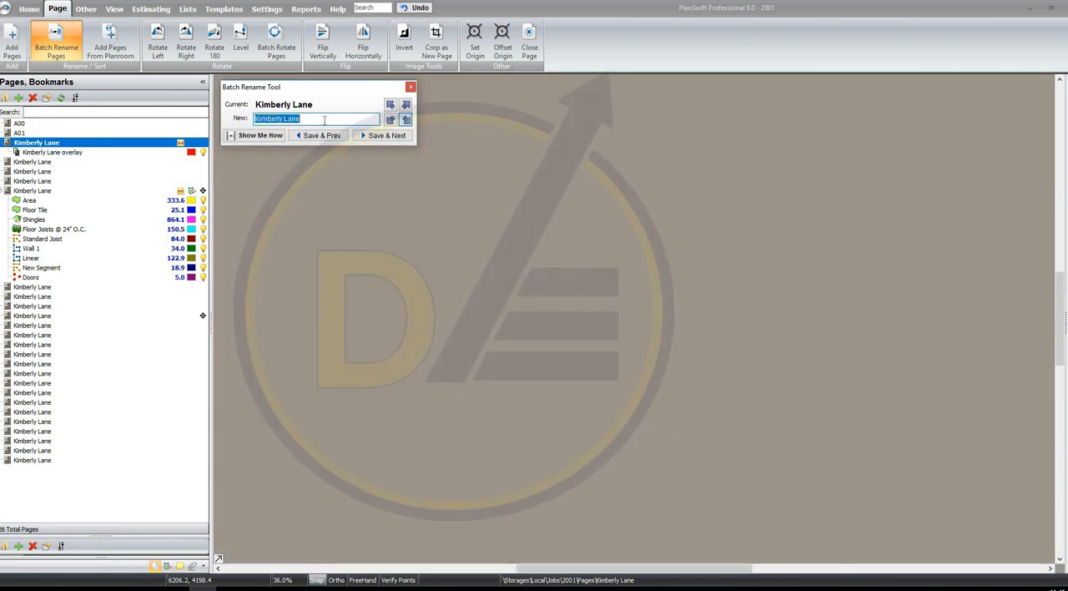
text(A03)
key(Return)
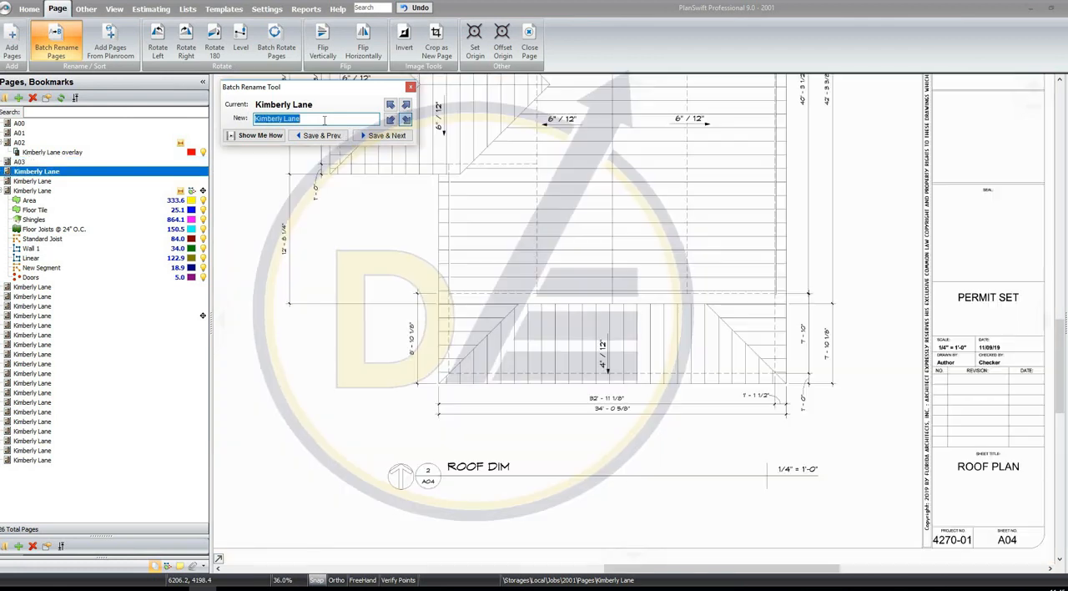
text(A04)
key(Return)
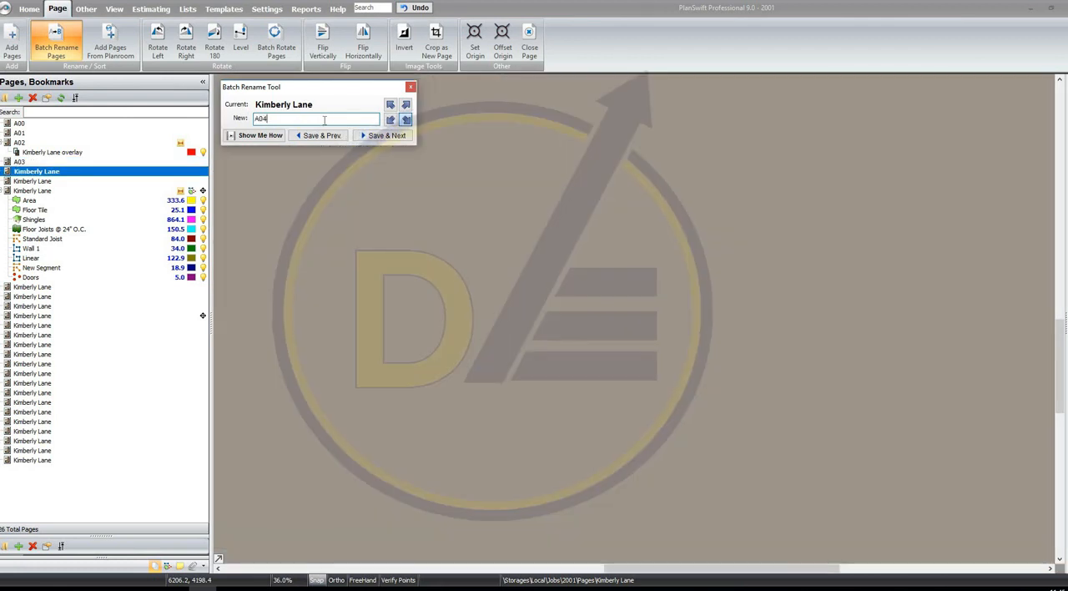
text(A05)
key(Return)
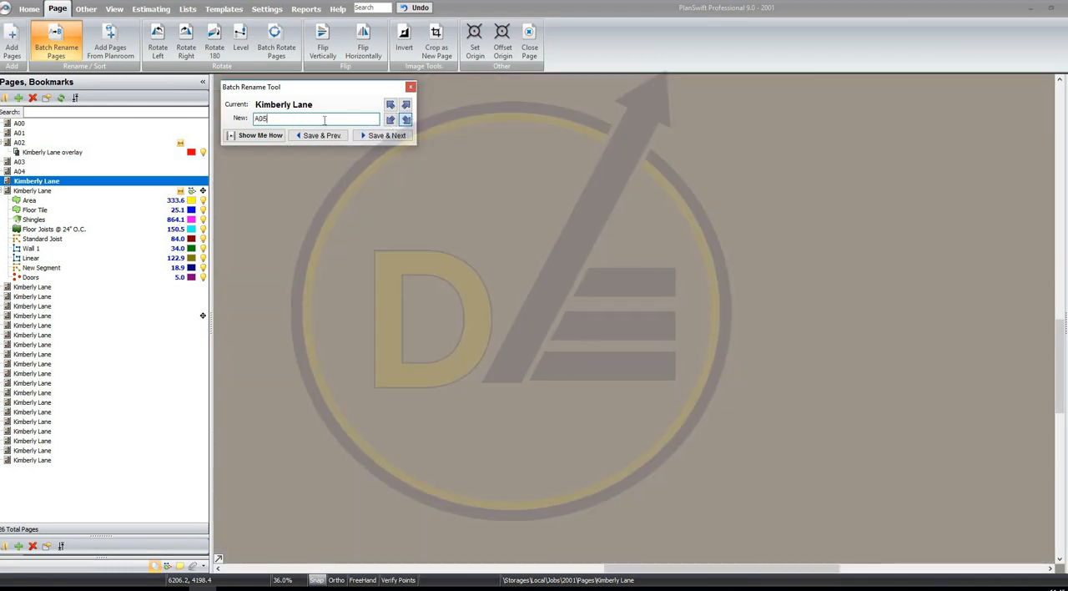
key(Return)
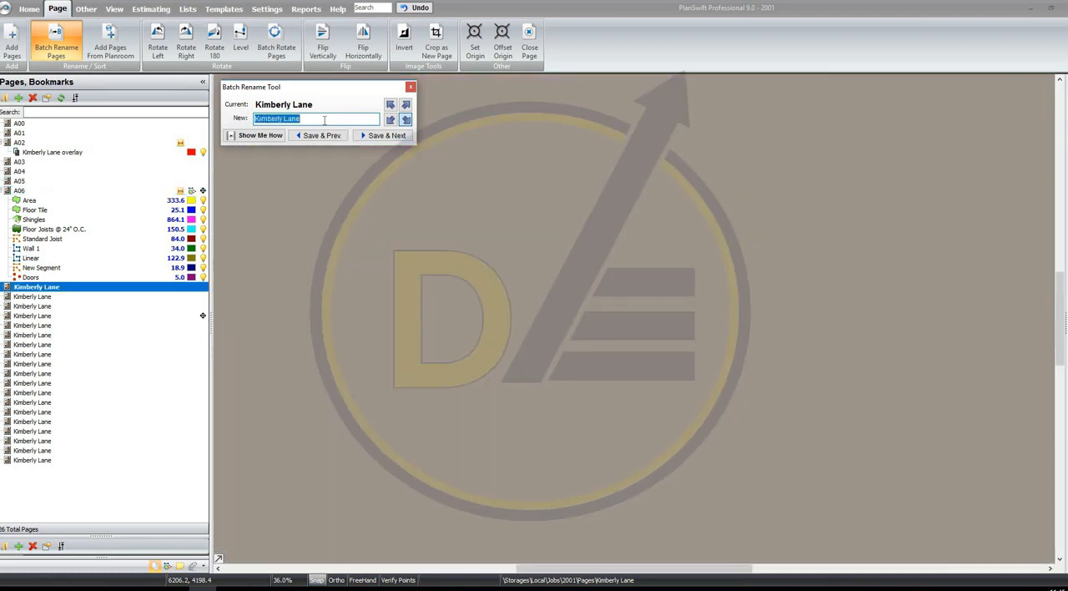
Continue the batch rename from the page after A06, naming the next four pages A07, A08, A10 and A11
key(Return)
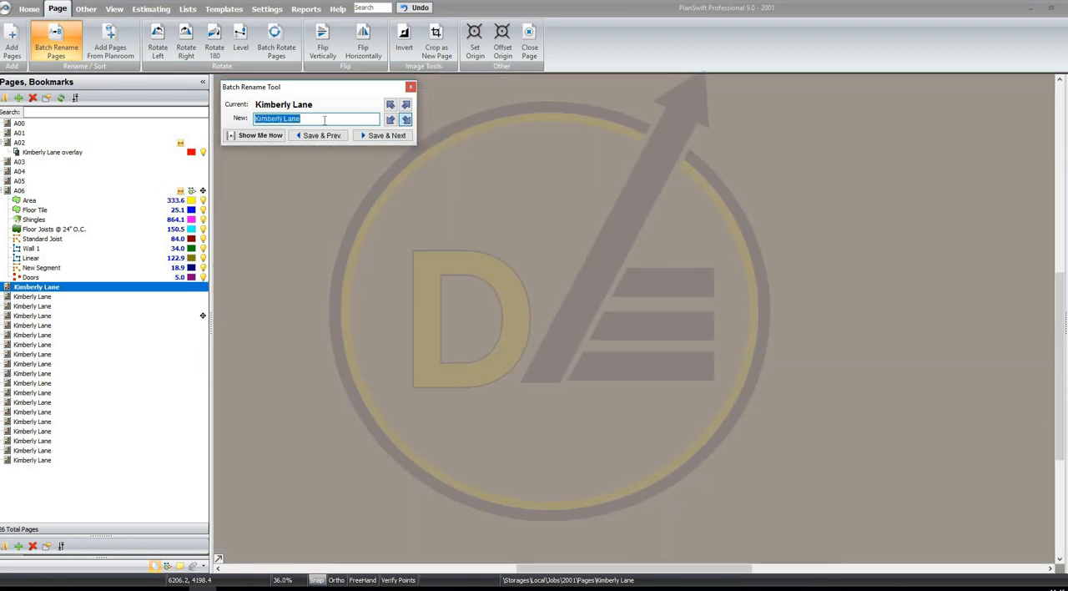
key(Return)
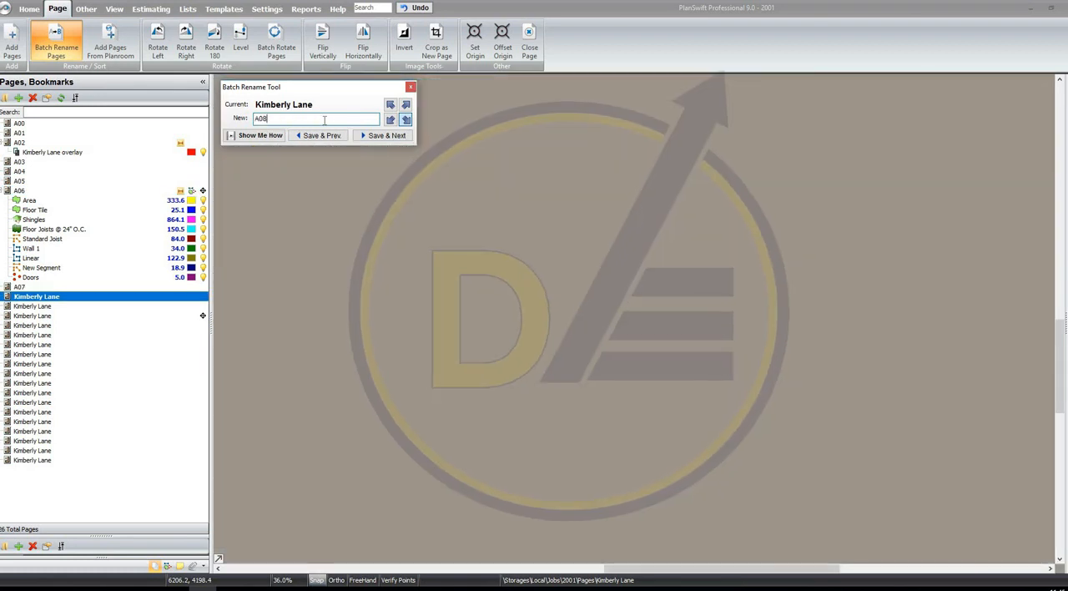
text(A10)
key(Return)
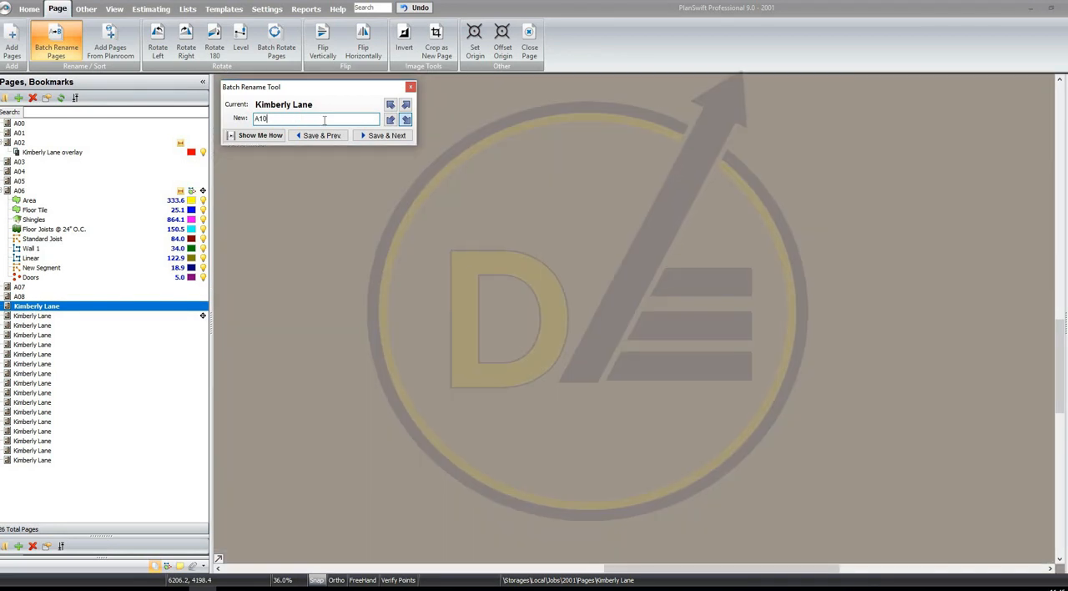
text(A11)
key(Return)
Name the stair plan page A12 and the following two pages A13 and A14, then end the batch rename
text(A)
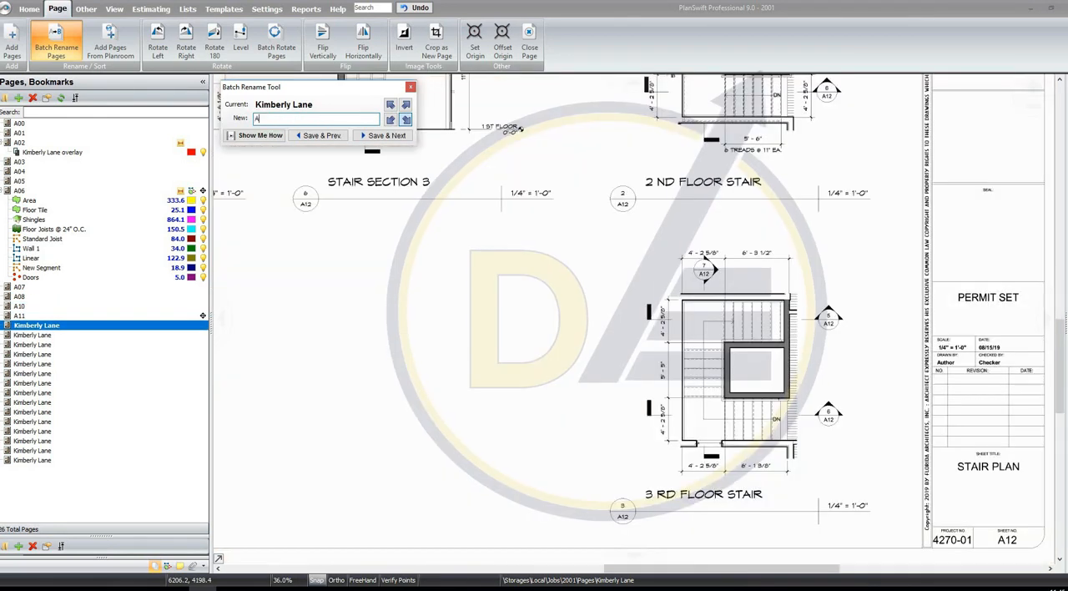
text(12)
key(Return)
text(A13)
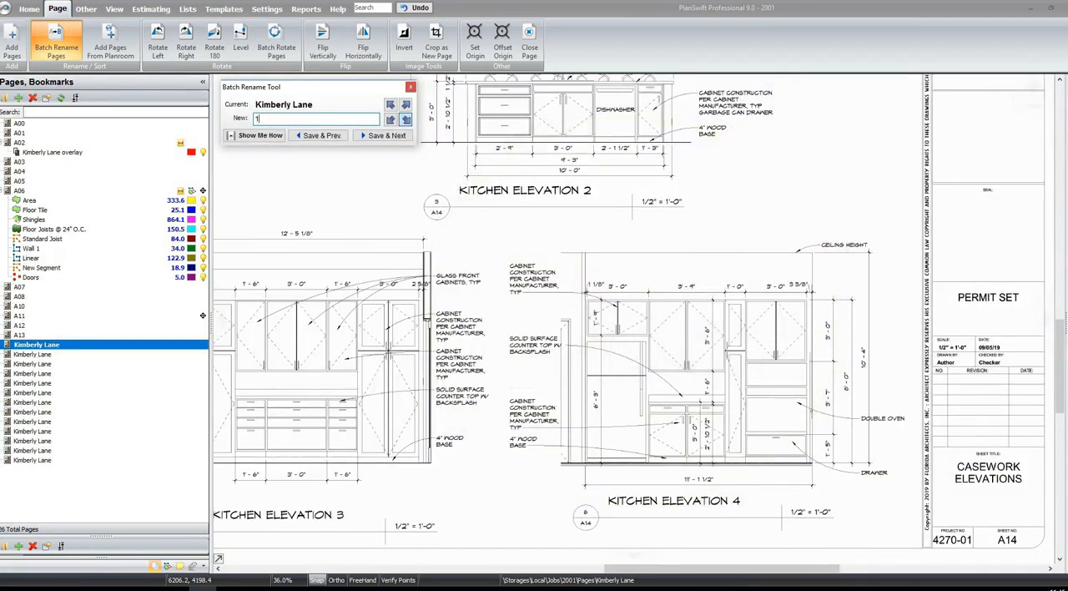
key(Return)
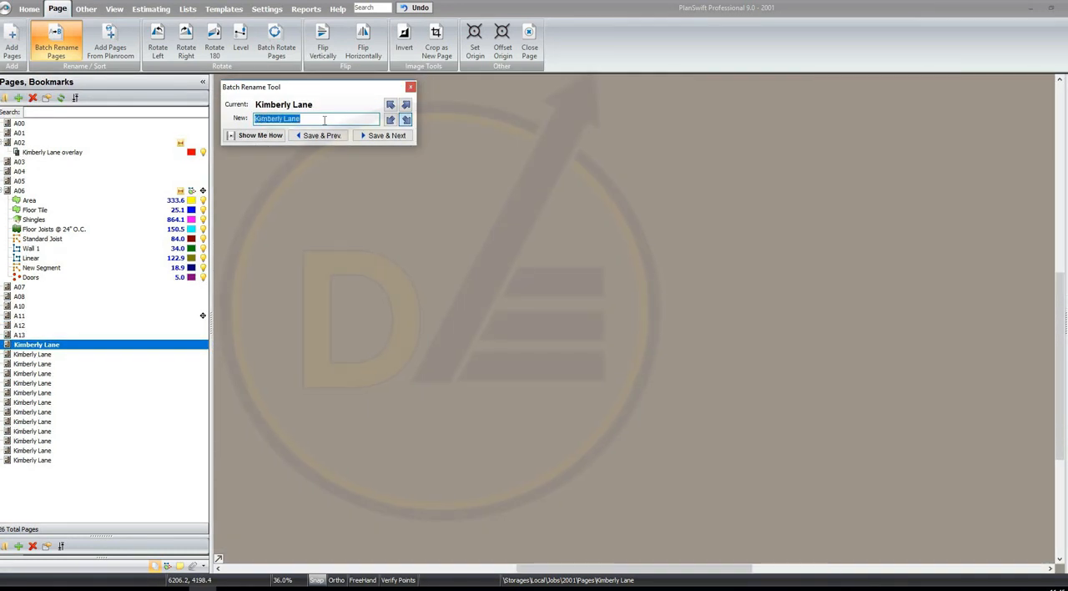
click(409, 86)
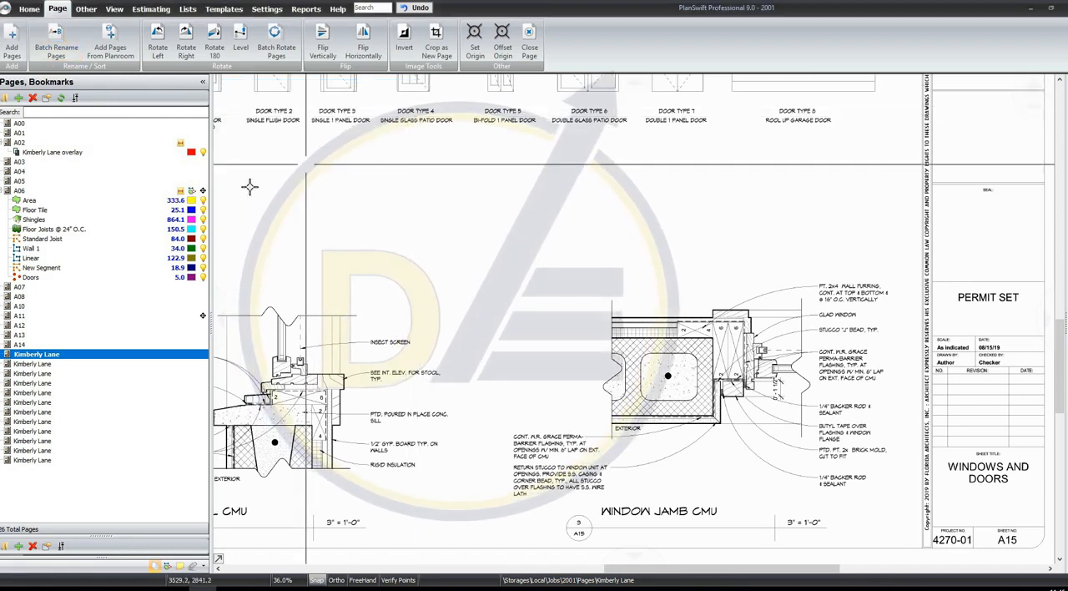
Open page A02 through its overlay and locate the section marker that refers to sheet A11
click(124, 171)
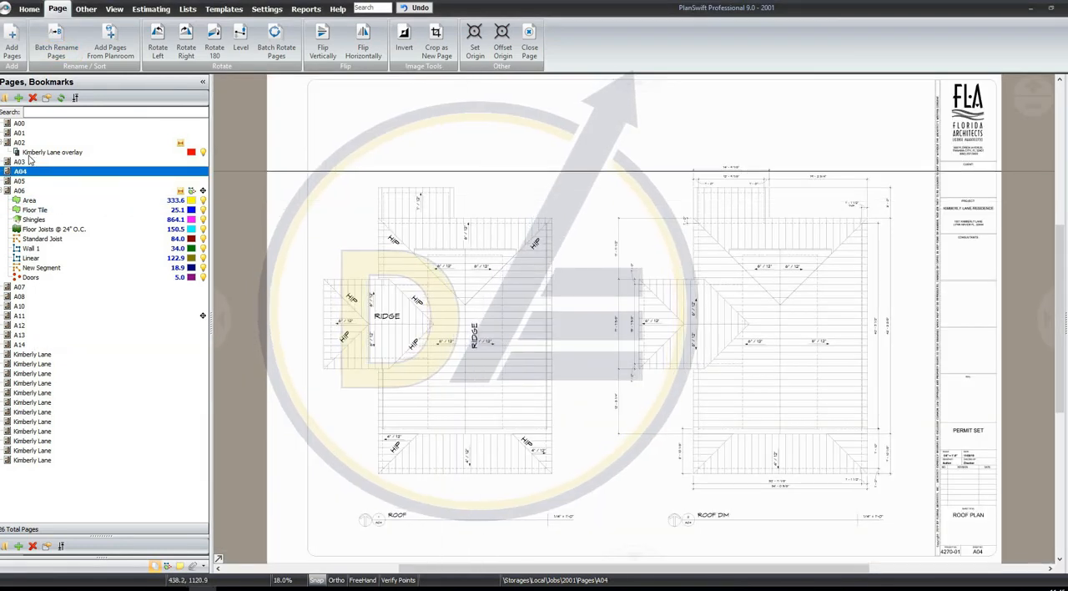
click(52, 152)
scroll(519, 137, up, 5)
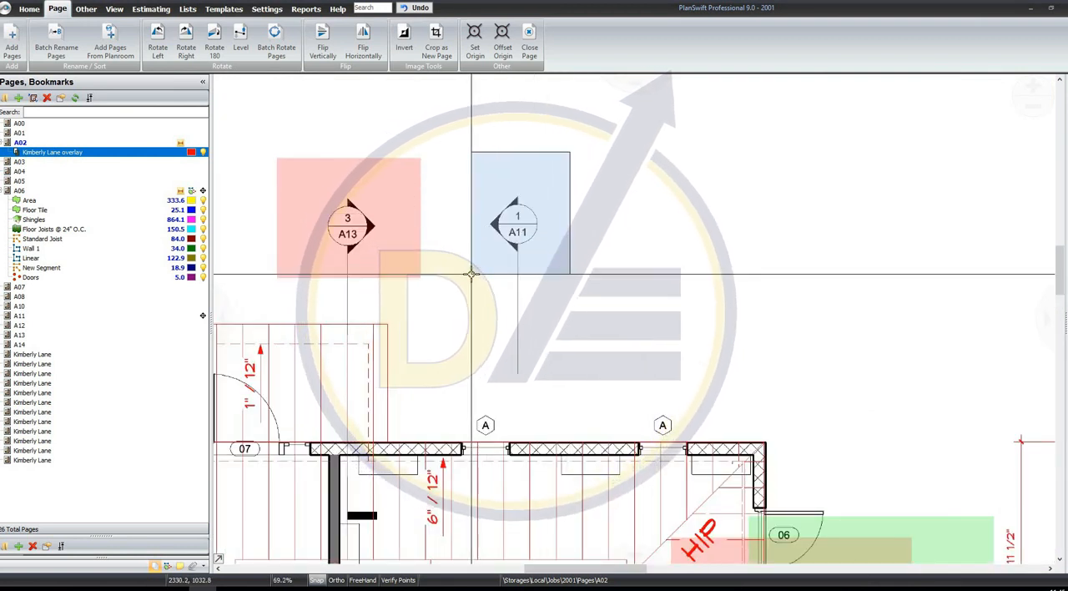
drag(567, 176, 526, 226)
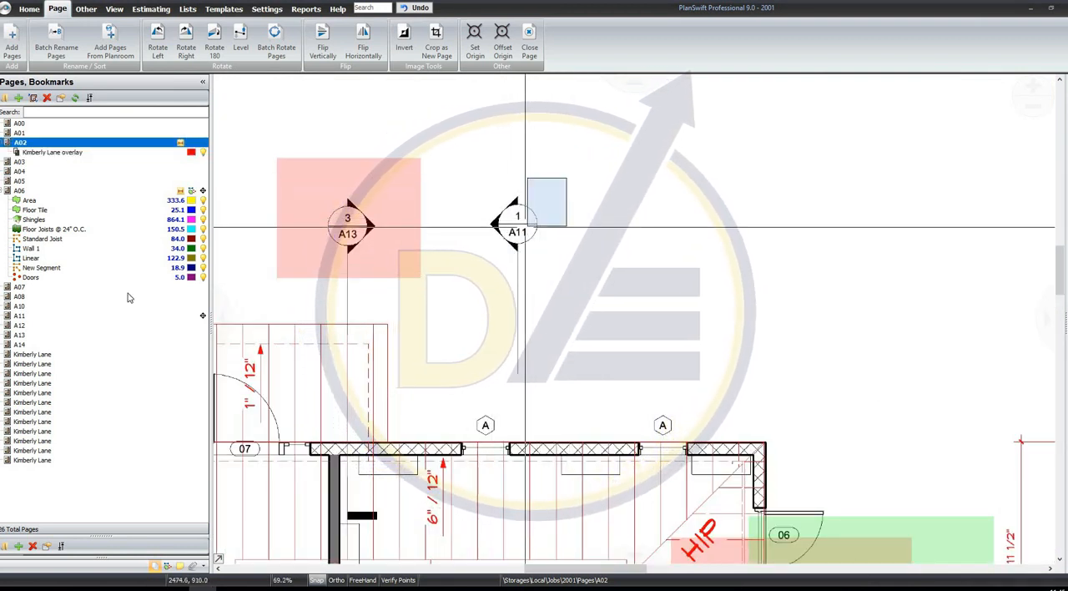
Add a second page tab beside A02 and show the A11 building sections in it
right_click(529, 157)
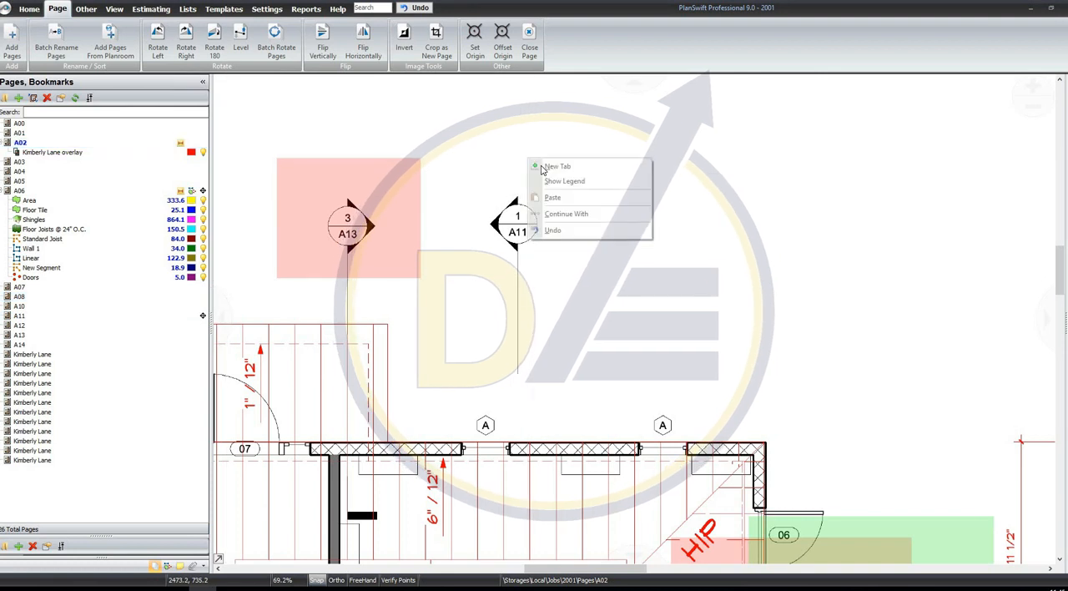
click(560, 168)
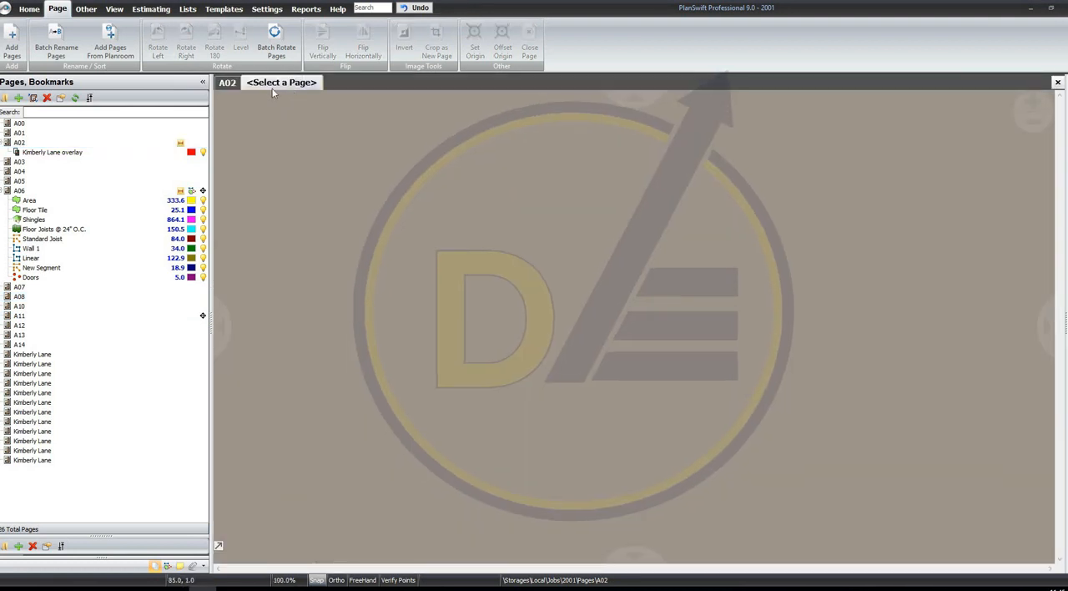
click(37, 317)
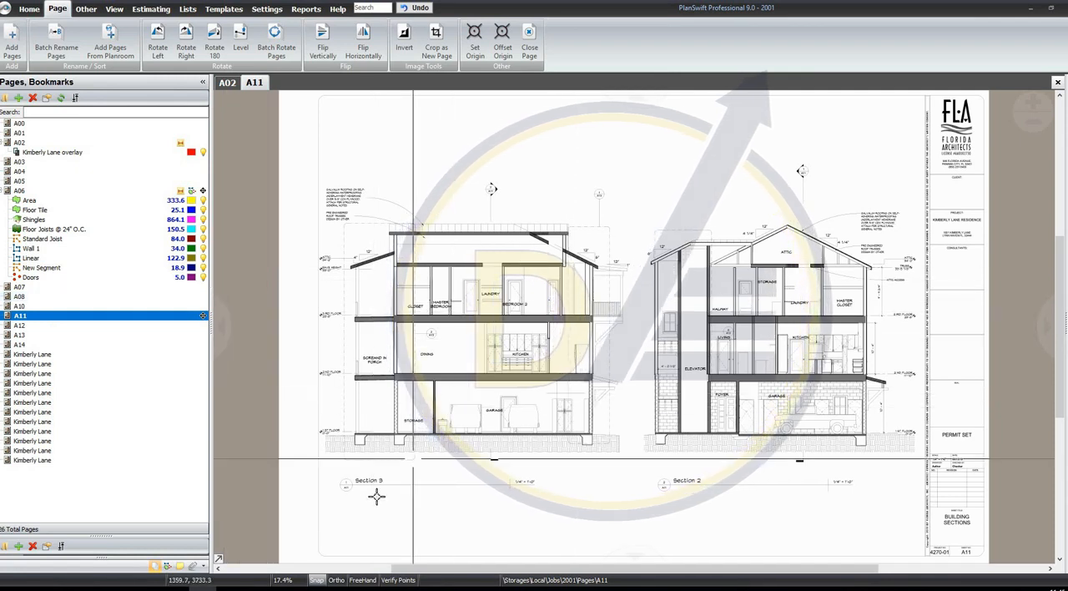
scroll(412, 458, up, 2)
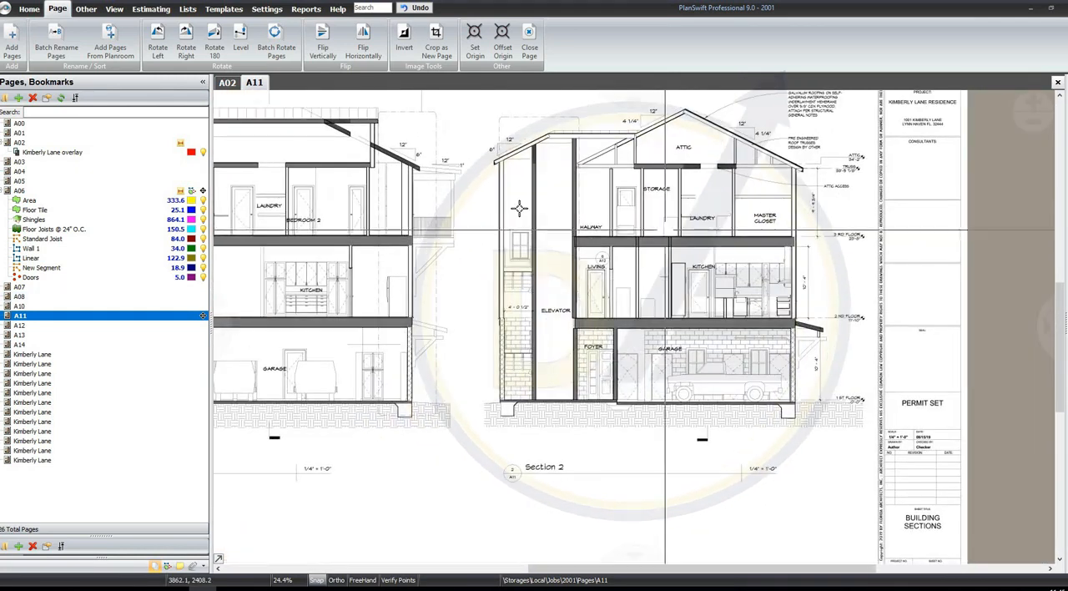
Alternate between the A02 and A11 tabs to compare the A11 section marker with the building sections it refers to
click(227, 84)
scroll(510, 187, up, 4)
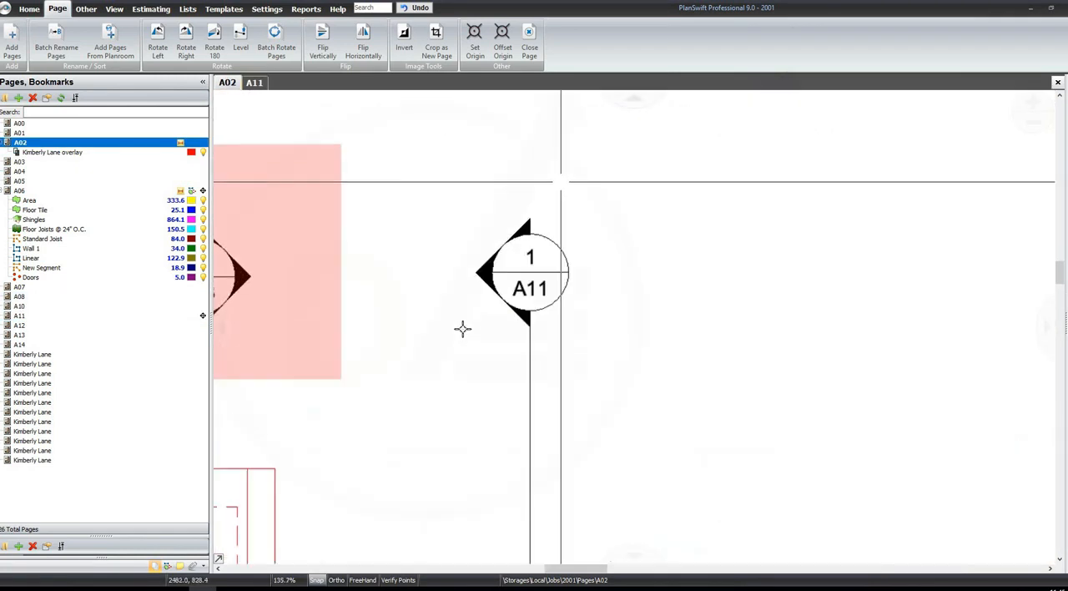
click(254, 83)
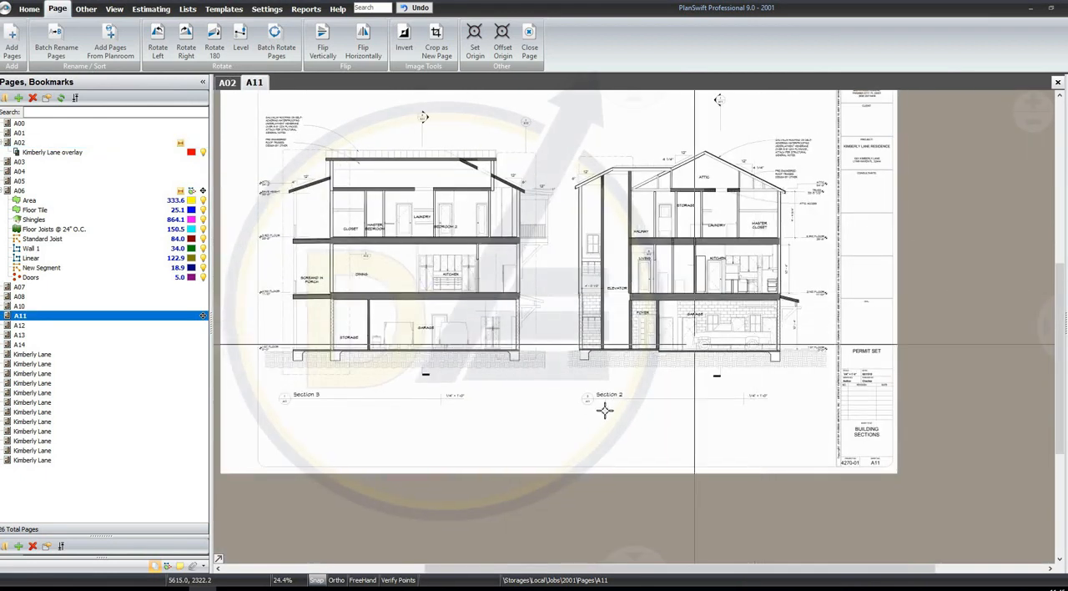
scroll(955, 321, up, 6)
drag(366, 380, 956, 321)
scroll(233, 297, up, 4)
mouse_move(295, 289)
mouse_down()
mouse_move(553, 414)
mouse_move(498, 536)
mouse_up()
scroll(555, 279, down, 4)
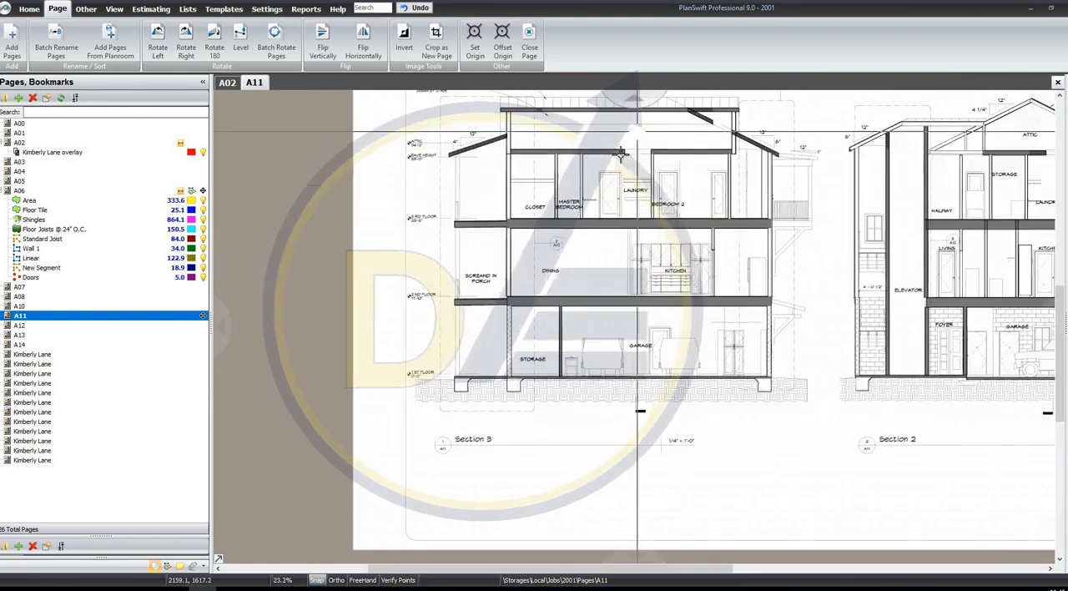
scroll(620, 150, up, 1)
drag(483, 158, 773, 342)
click(227, 83)
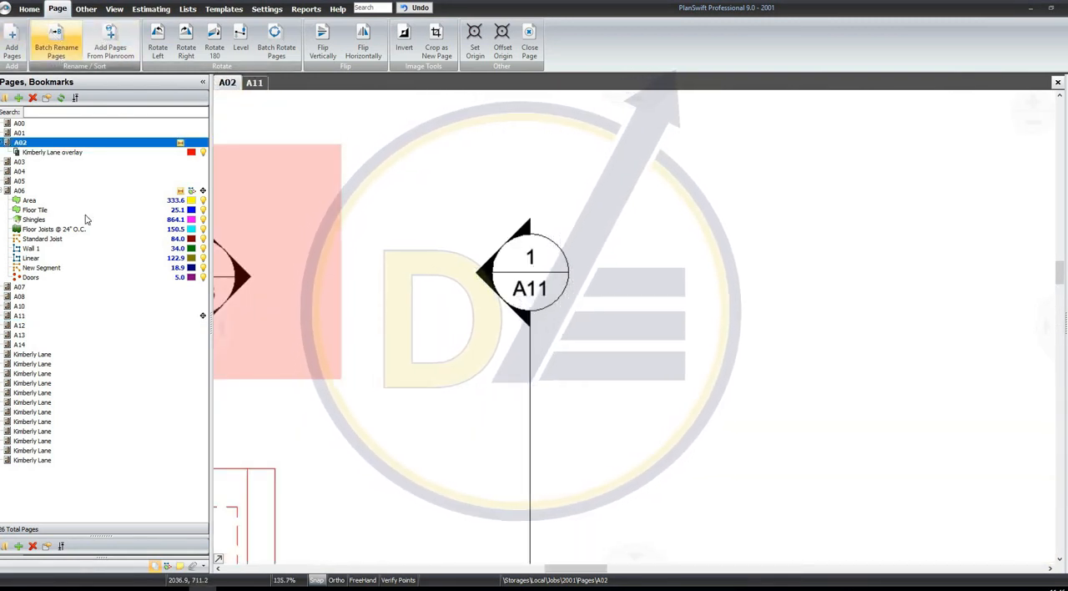
Open the third floor and attic electrical page without renaming it, rotate it right, and rotate it back left
double_click(94, 386)
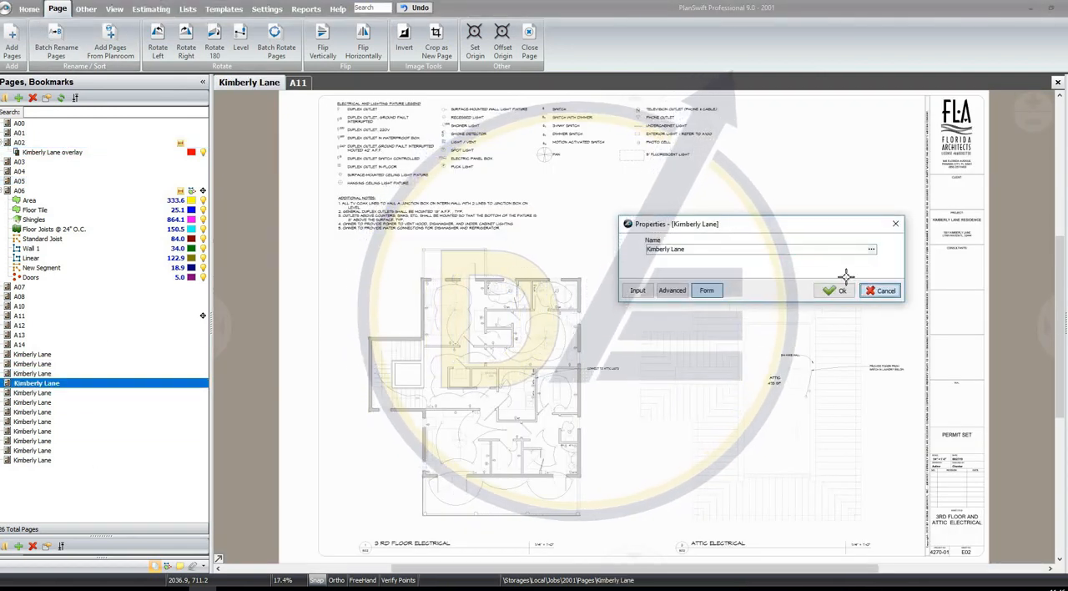
click(883, 290)
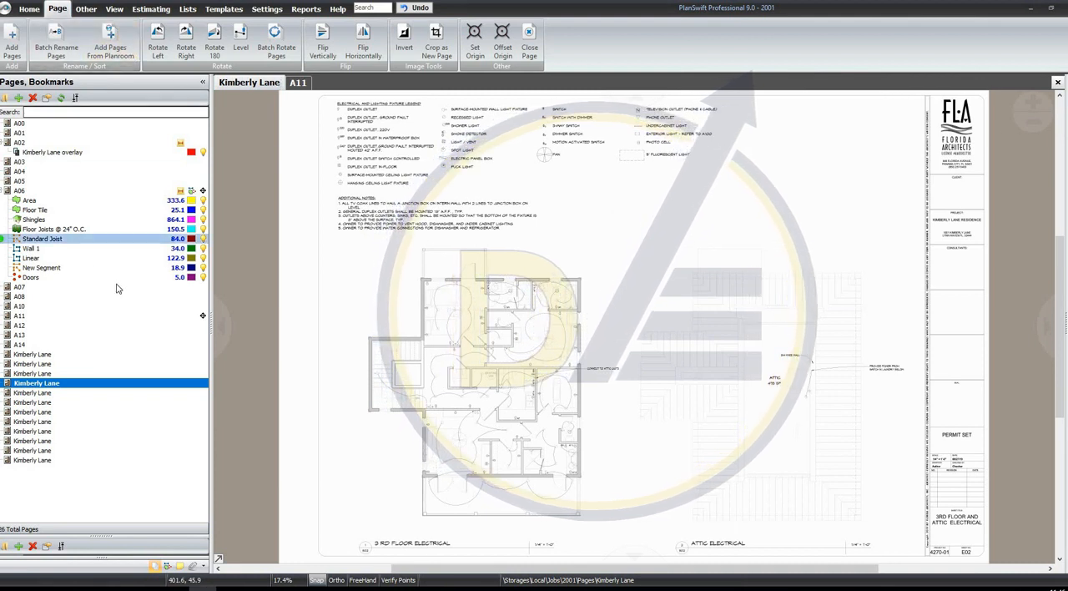
click(188, 48)
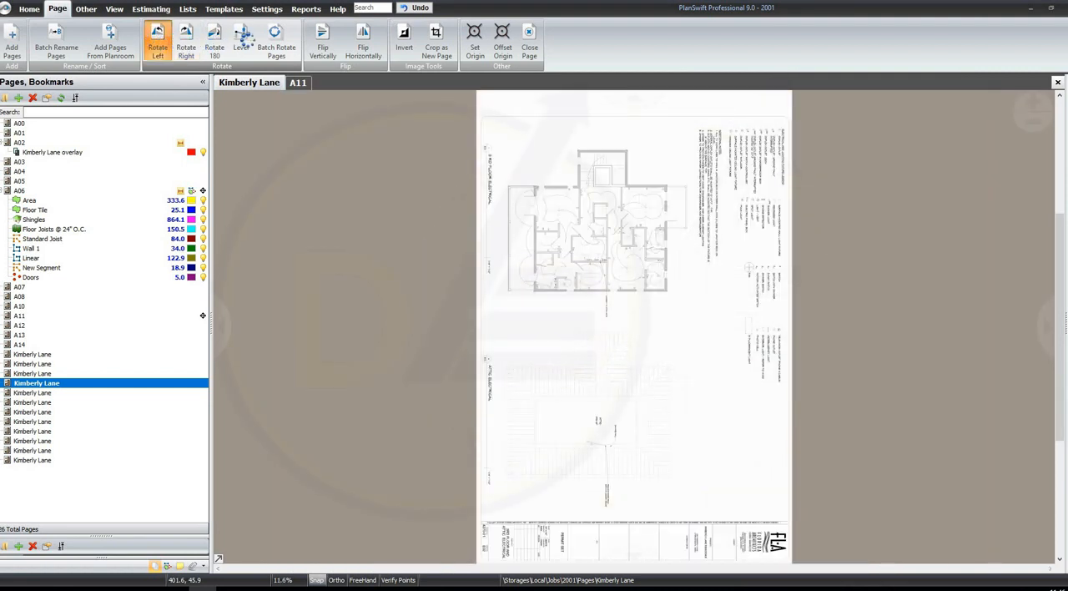
click(157, 42)
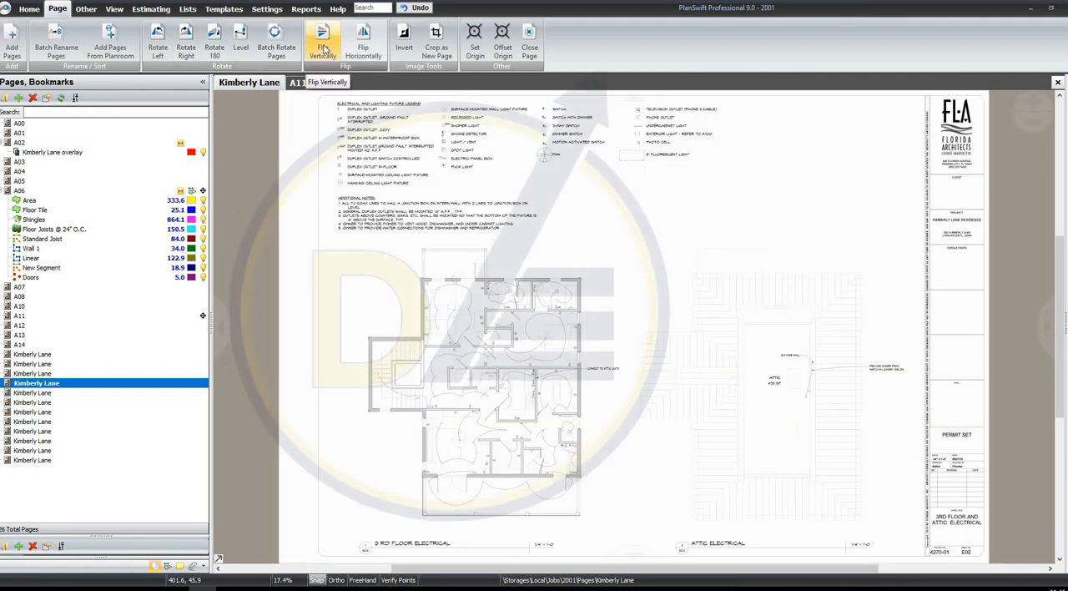
Try flipping the electrical page vertically and inverting its colours, restoring the original after each, and try cropping it as a new page
click(322, 43)
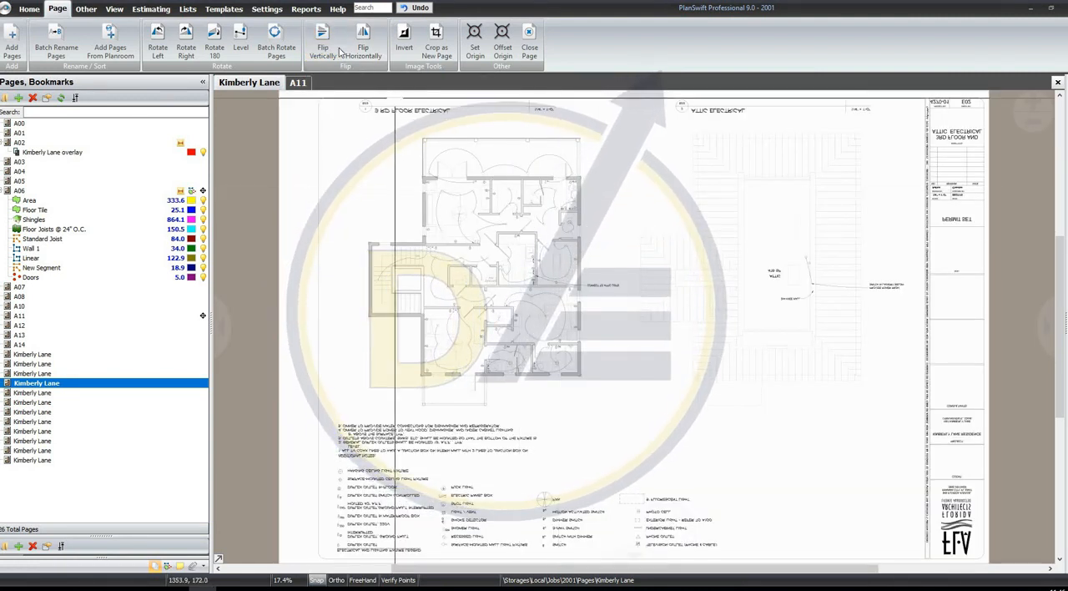
click(335, 48)
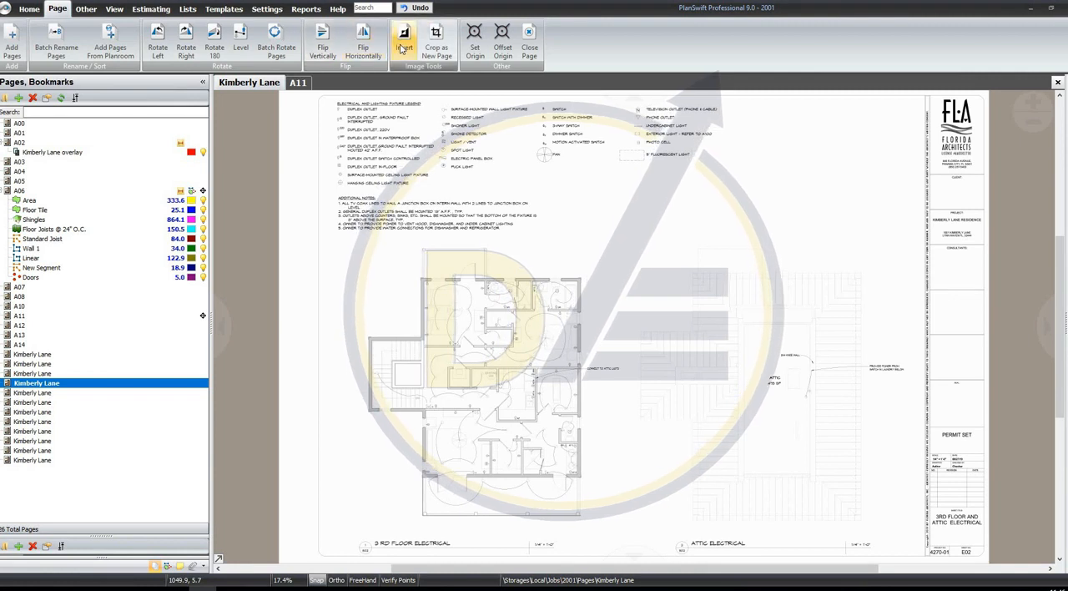
click(404, 49)
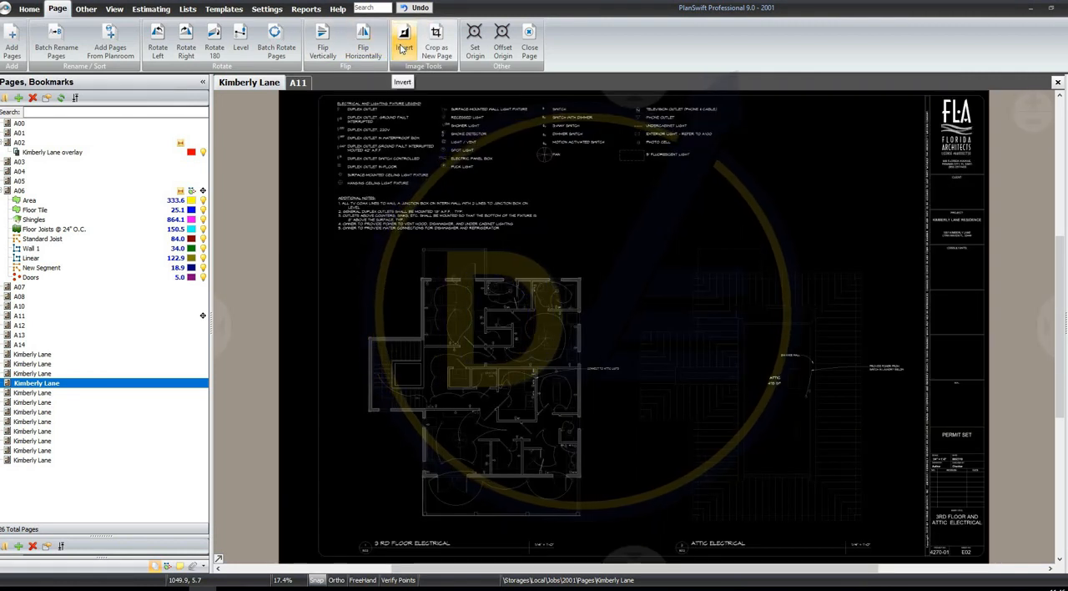
click(402, 49)
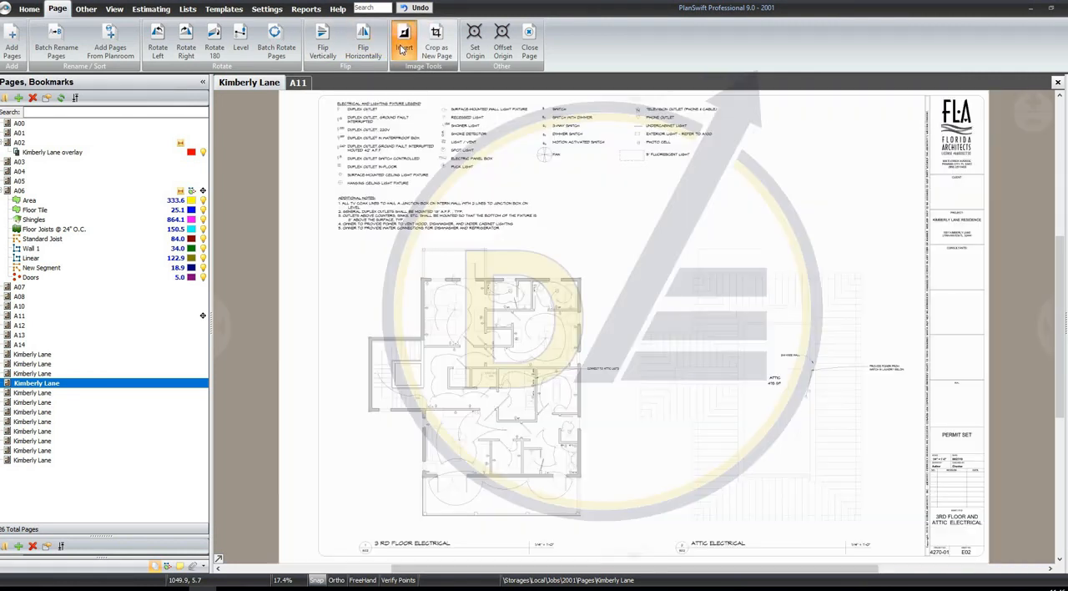
click(437, 50)
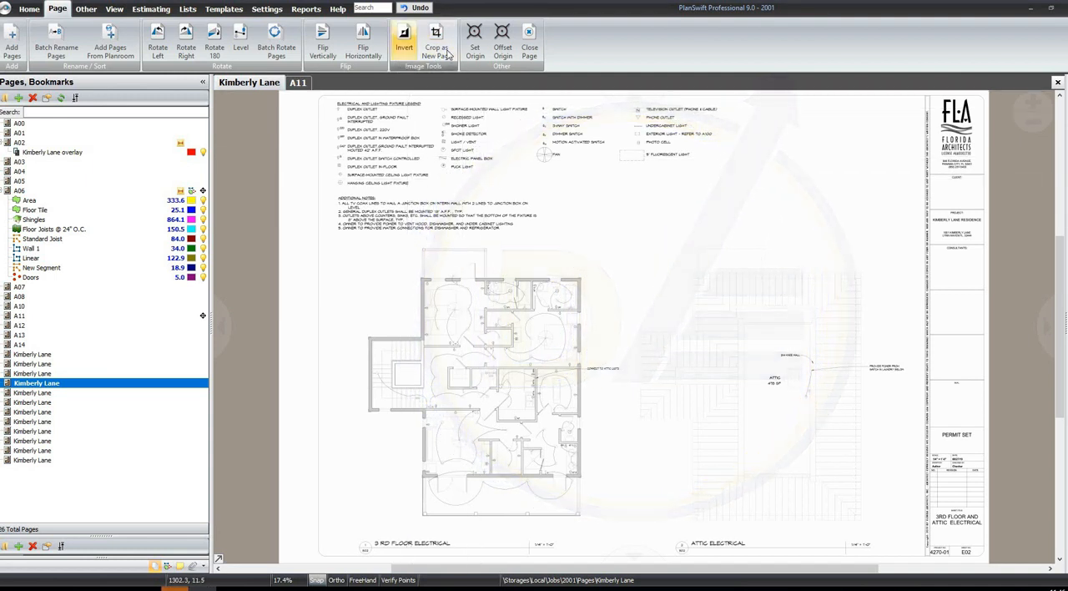
Open page A11 in the first tab and measure the pitch of the left roof slope in Section 2
click(87, 9)
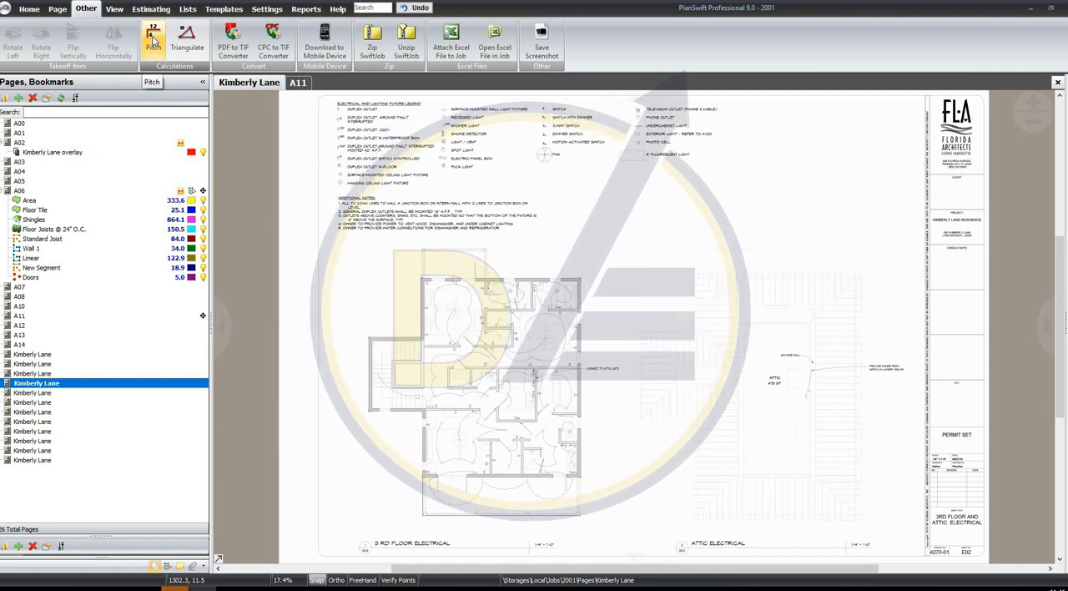
click(118, 287)
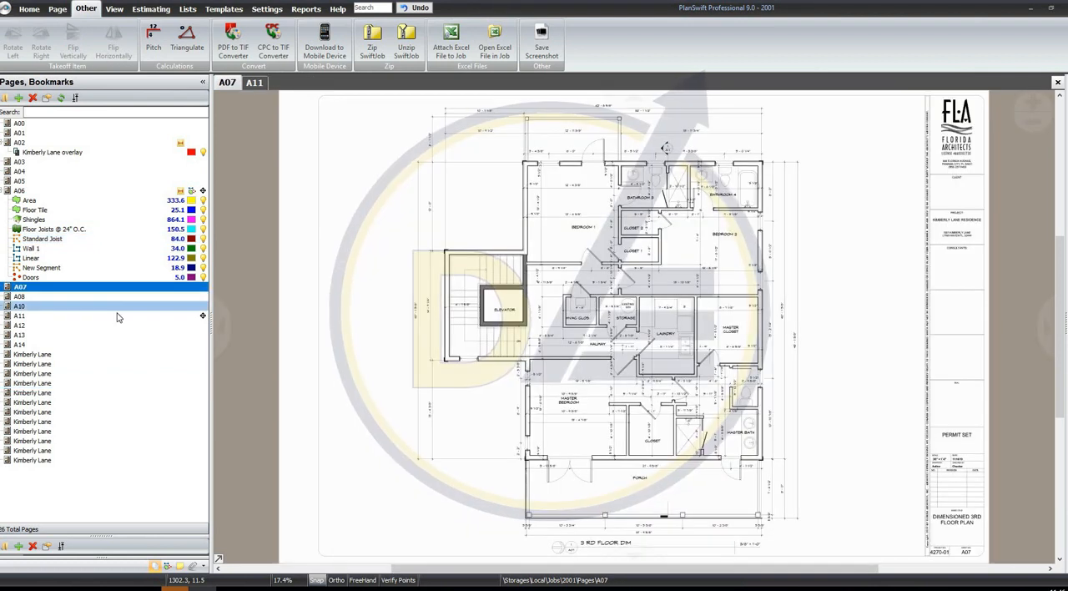
click(117, 316)
scroll(659, 249, up, 3)
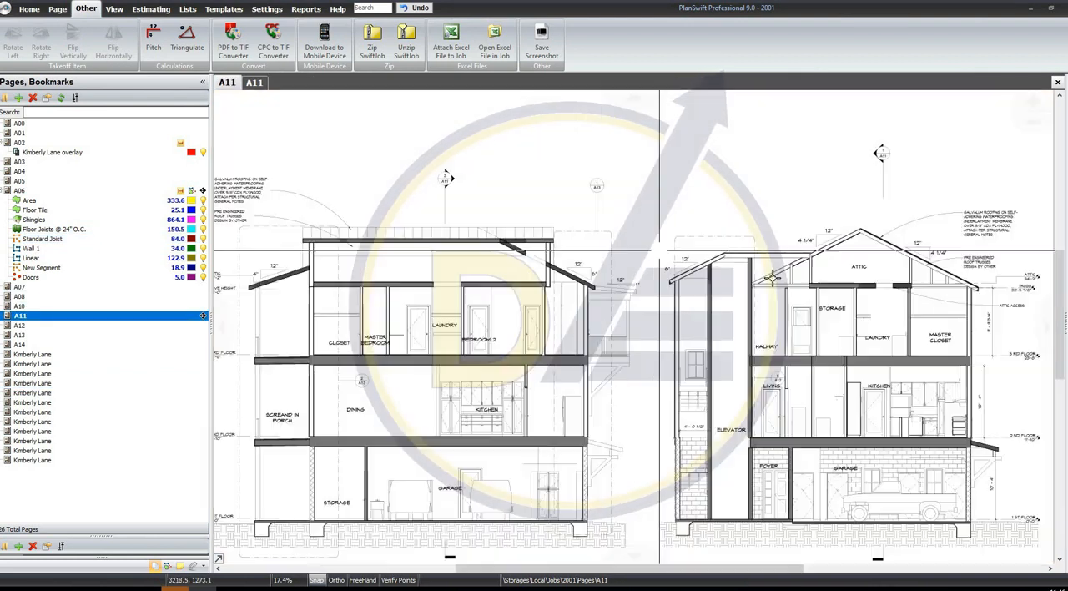
scroll(707, 267, up, 5)
scroll(637, 279, up, 1)
drag(530, 281, 449, 282)
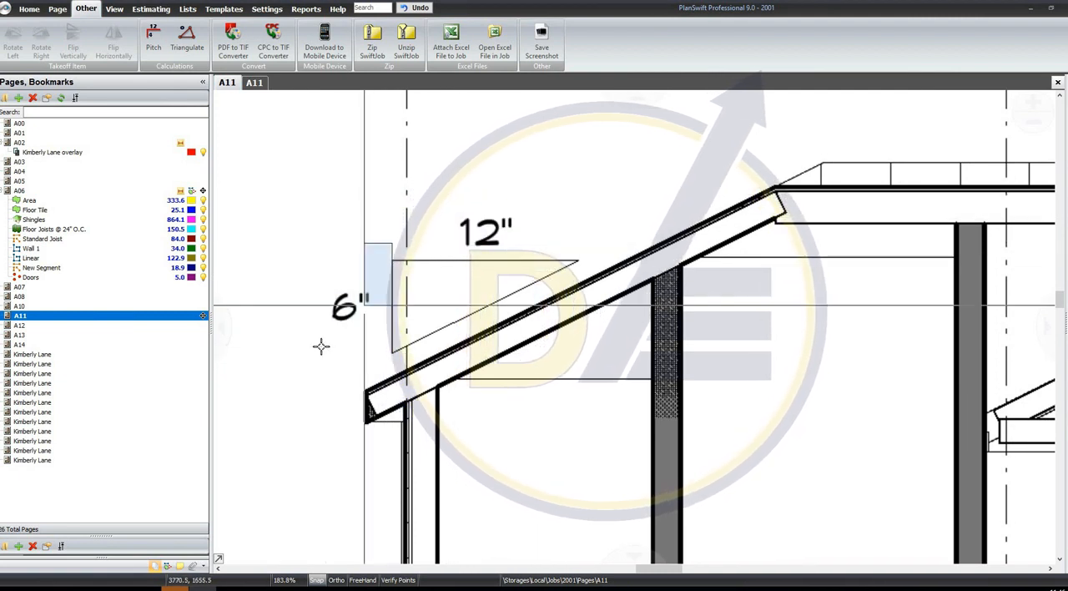
click(154, 39)
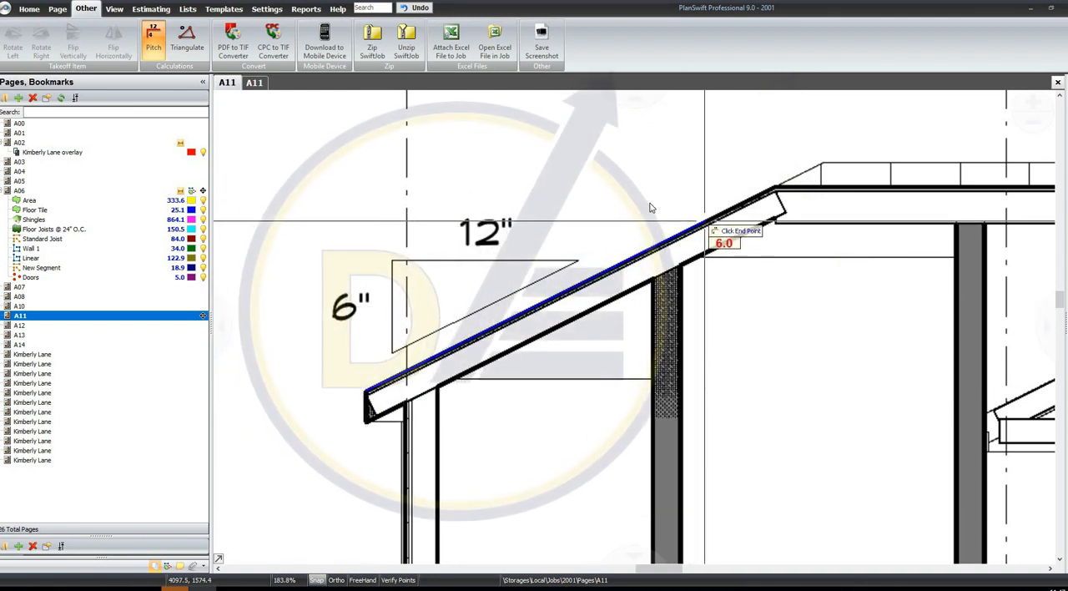
click(709, 224)
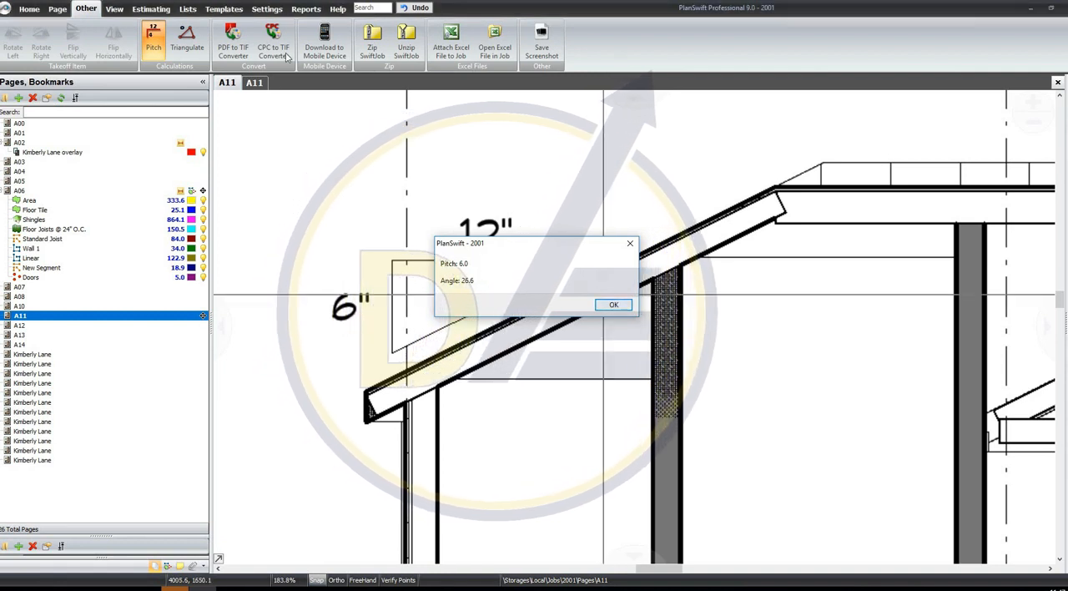
click(613, 305)
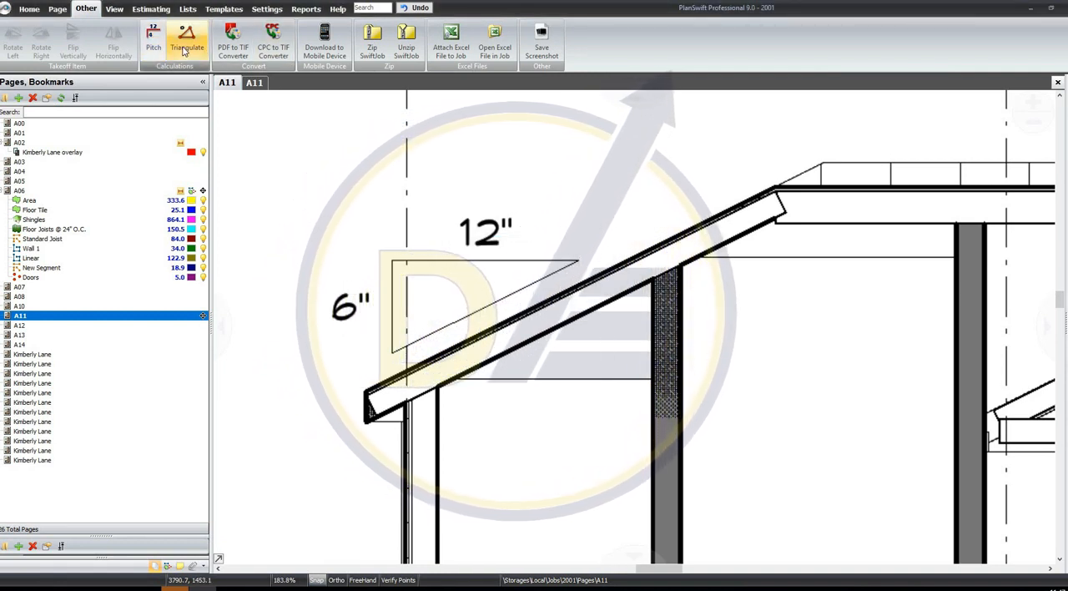
Triangulate the left roof slope from its lower eave corner to its upper end, with the third corner directly above the eave
click(185, 48)
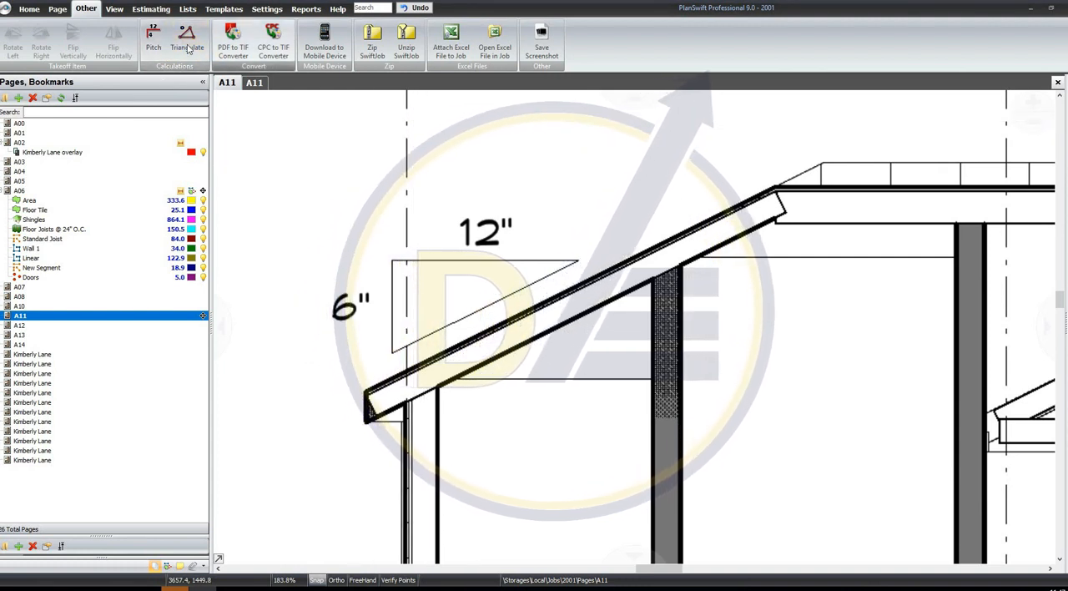
click(186, 49)
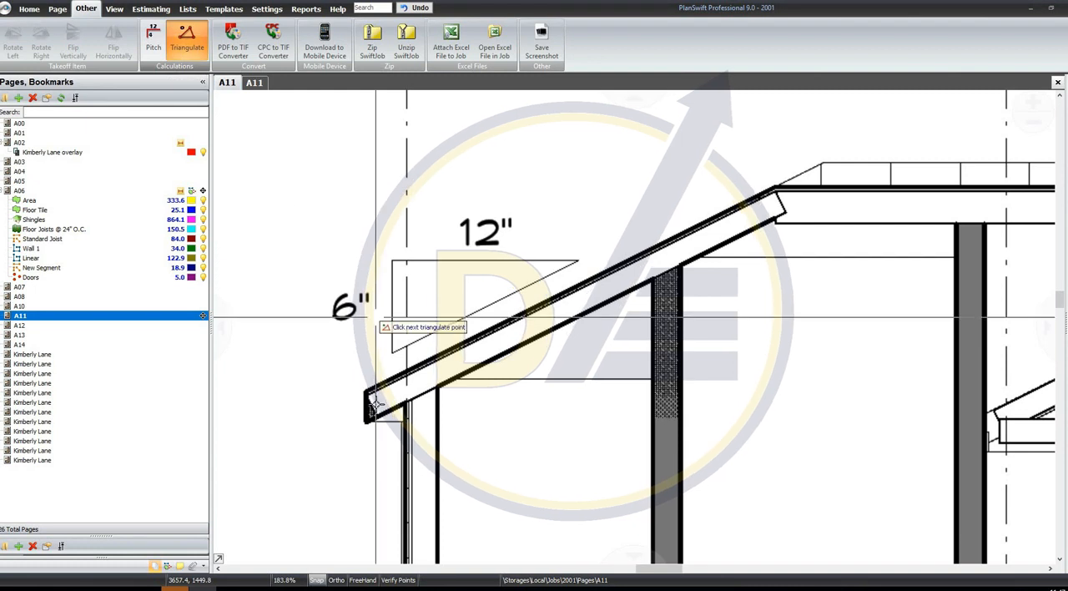
click(366, 391)
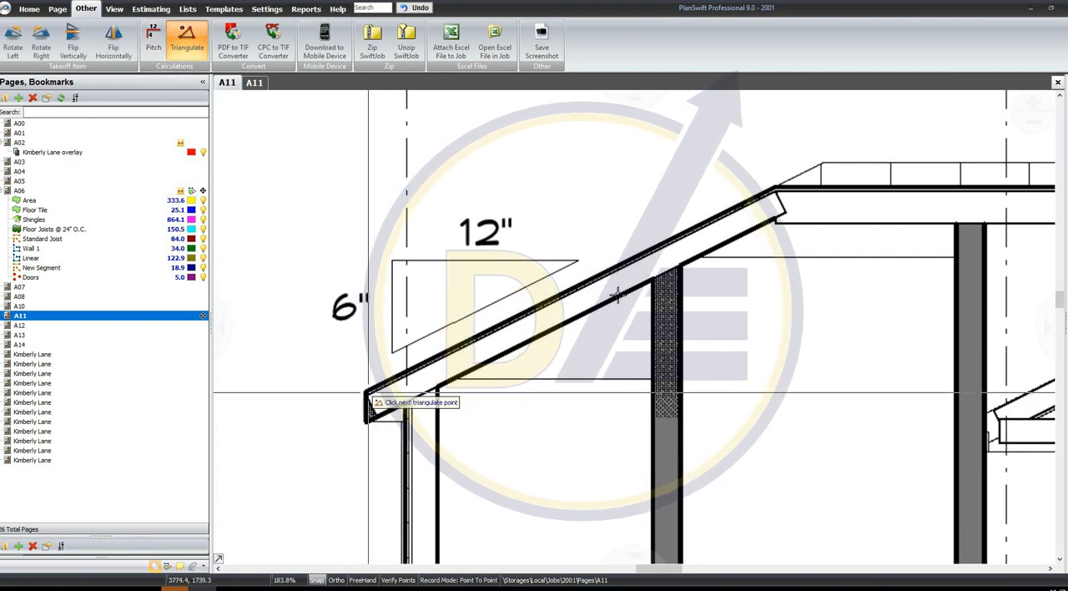
click(771, 190)
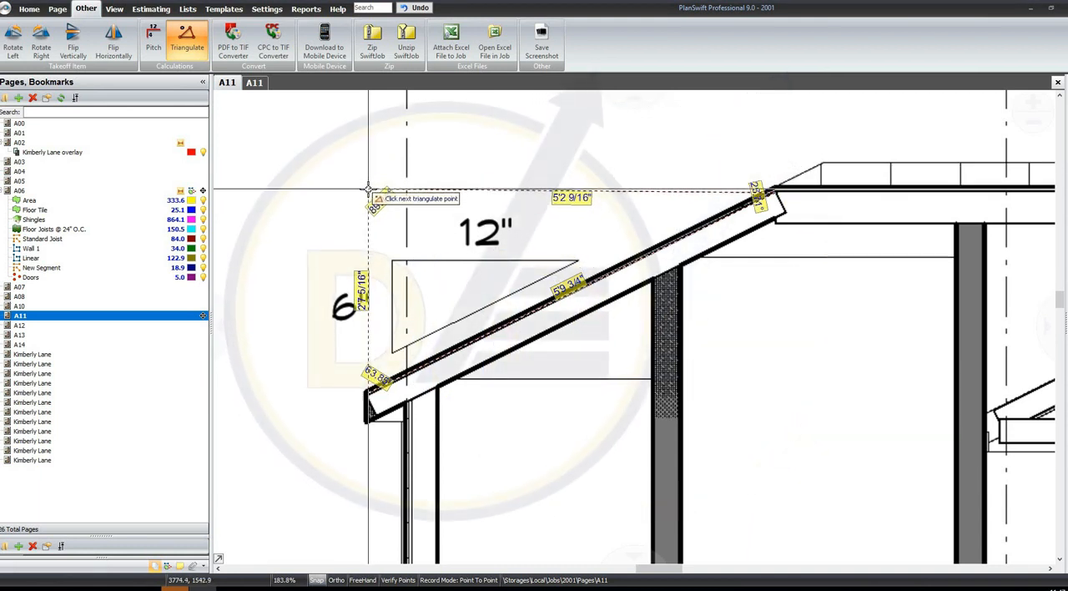
right_click(307, 170)
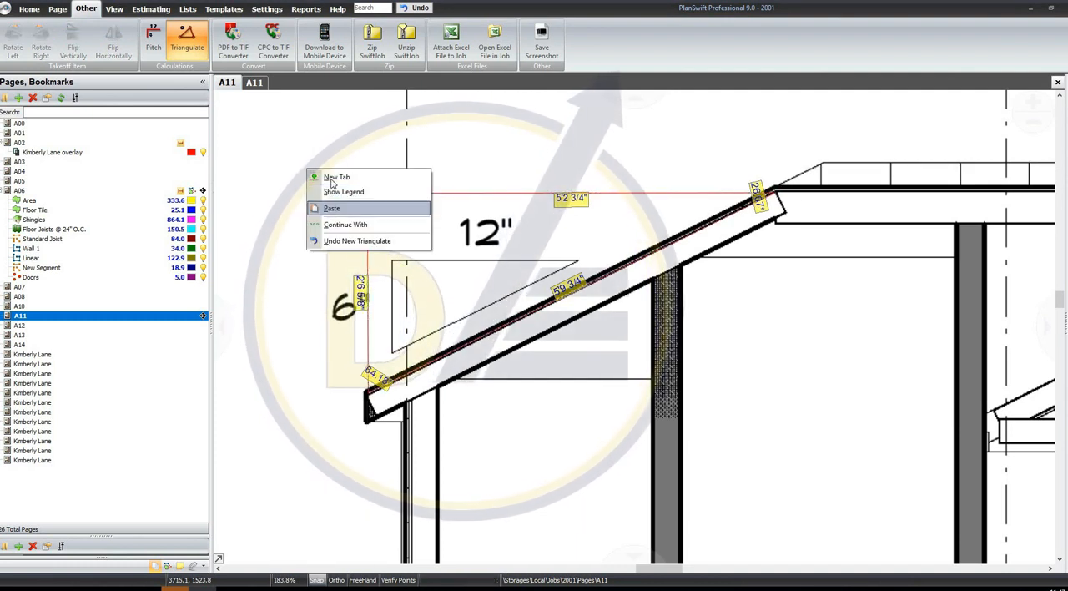
click(308, 132)
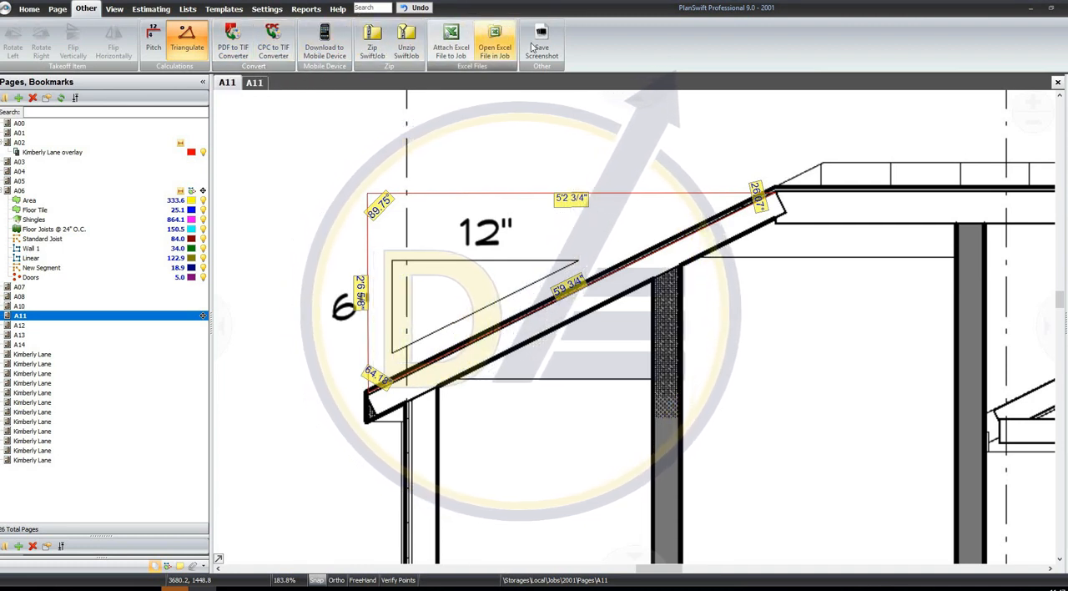
click(177, 39)
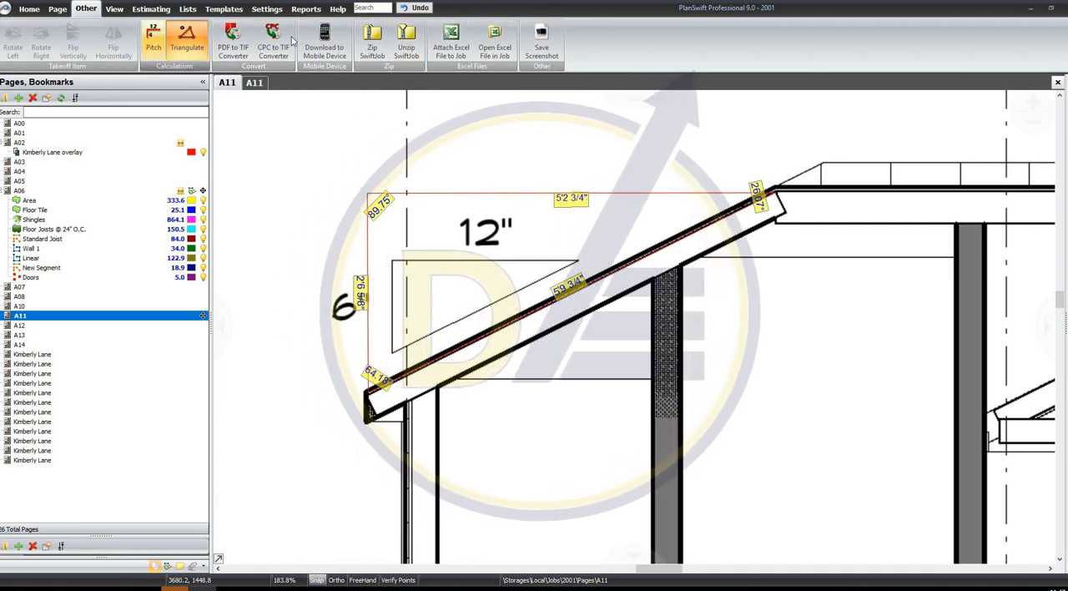
Zip the current job and save it to the Desktop as a Swift Job file named Kimberly Lane
click(379, 54)
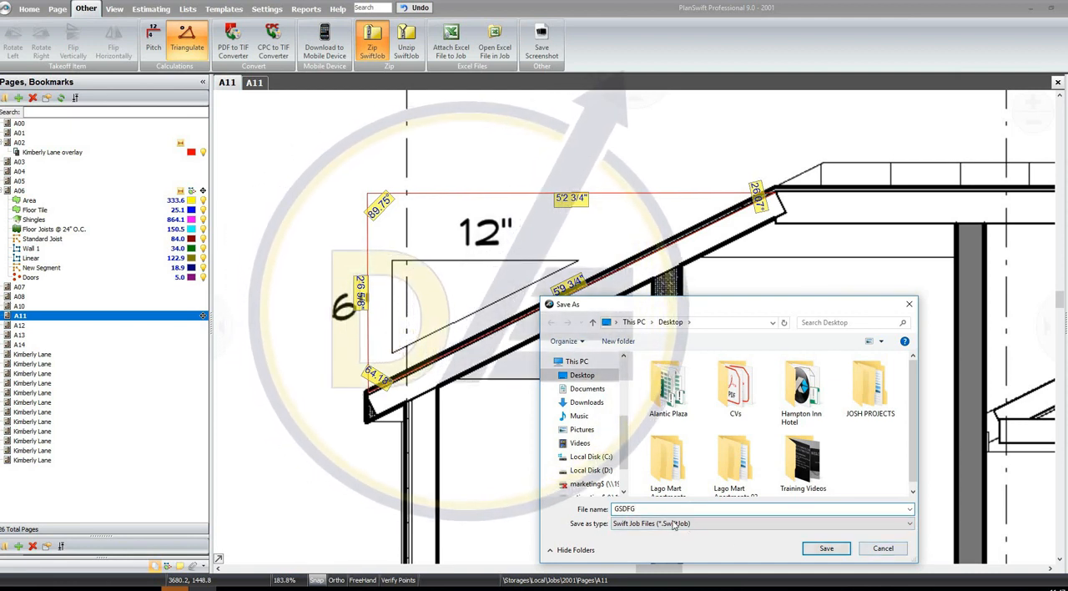
drag(638, 509, 505, 509)
text(kIMBER)
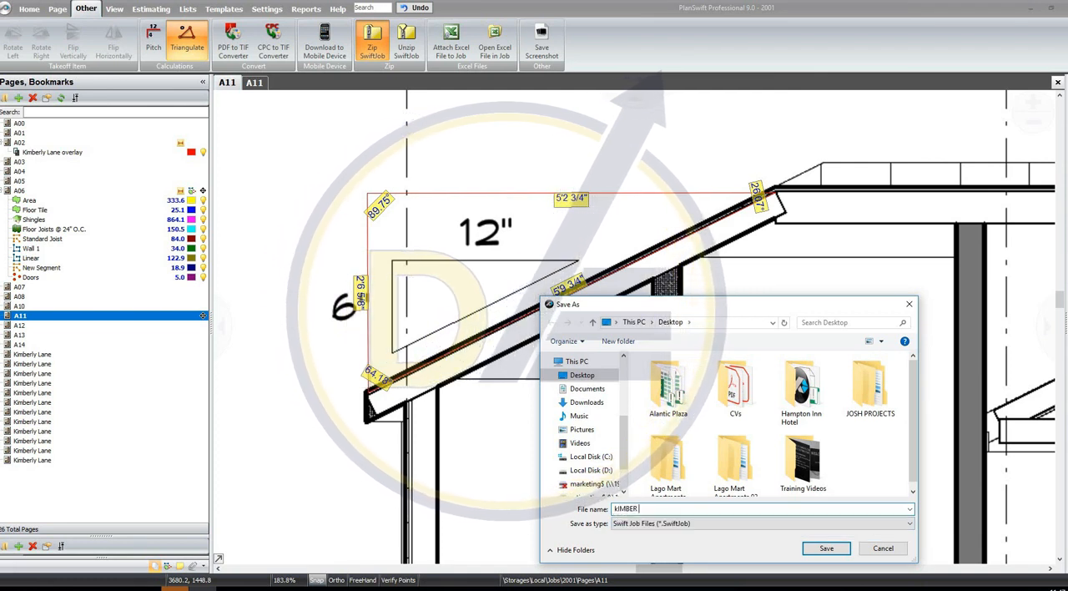
key(BackSpace)
key(BackSpace)
key(BackSpace)
key(BackSpace)
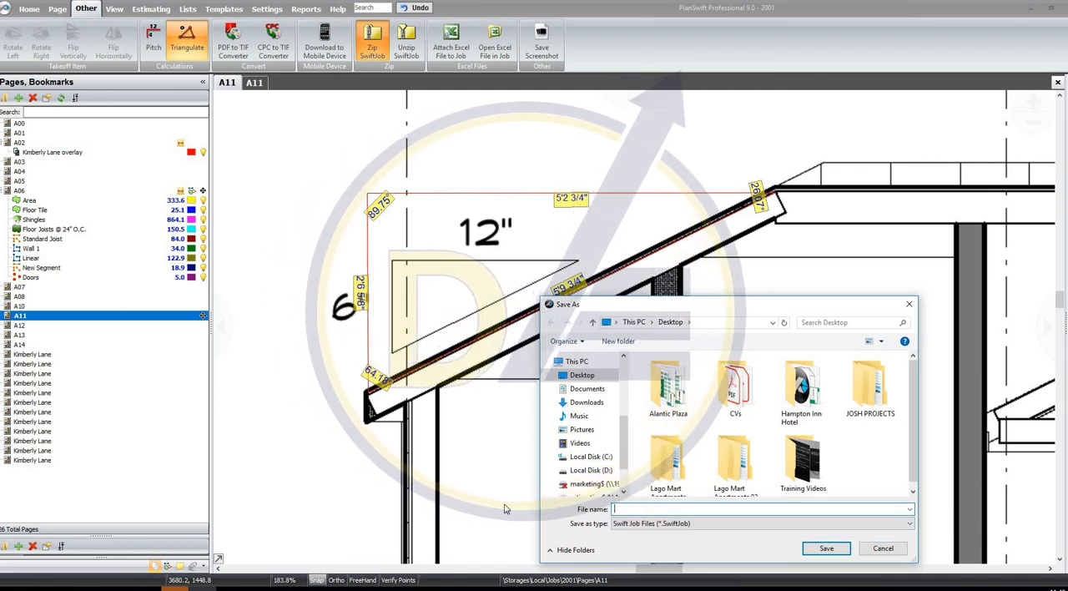
key(BackSpace)
key(BackSpace)
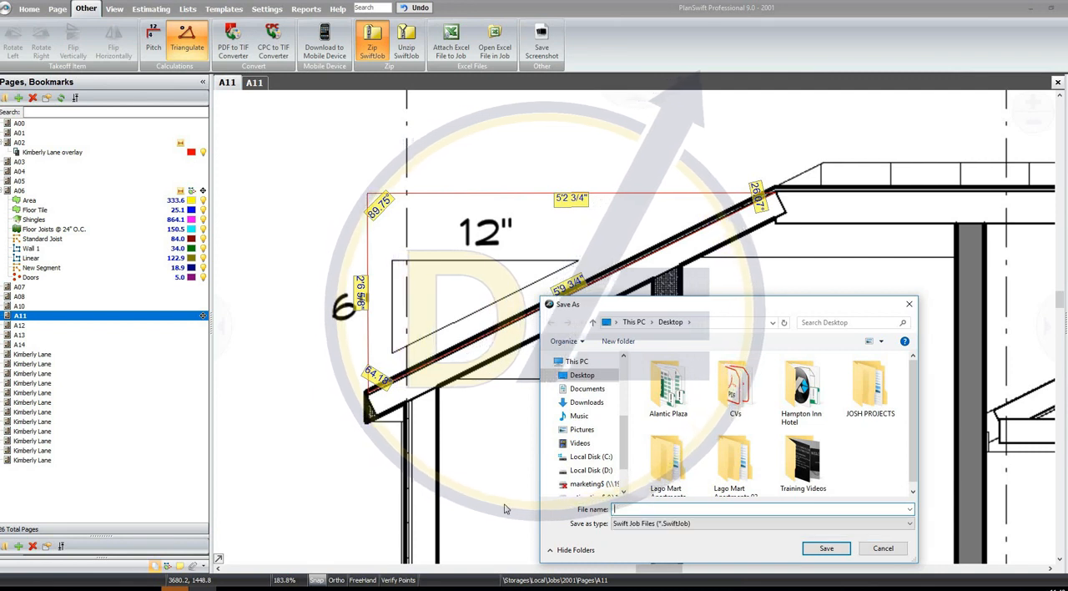
text(Kimberl)
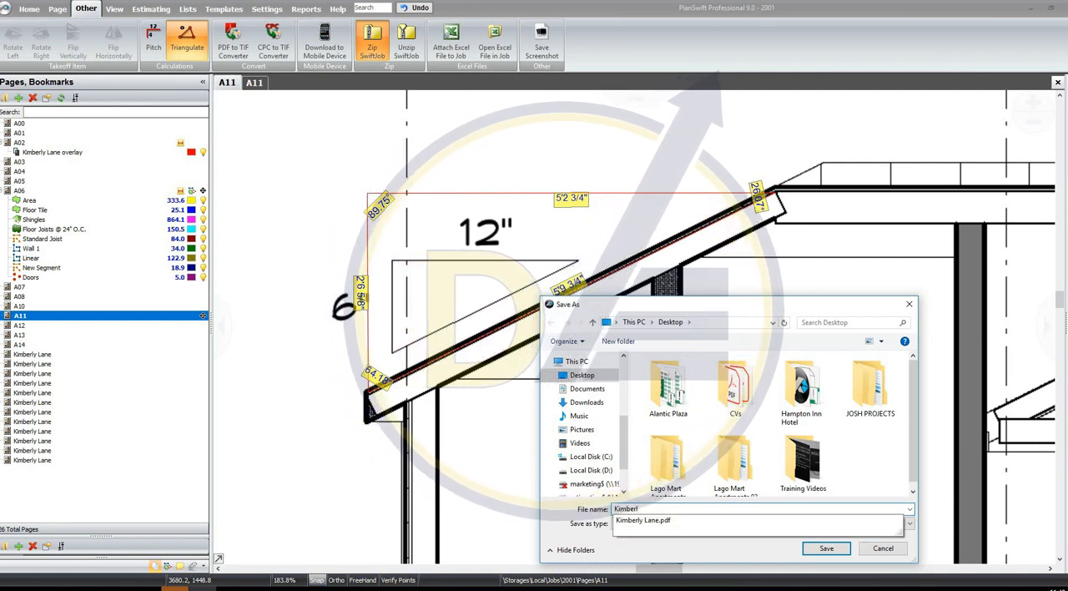
text(y)
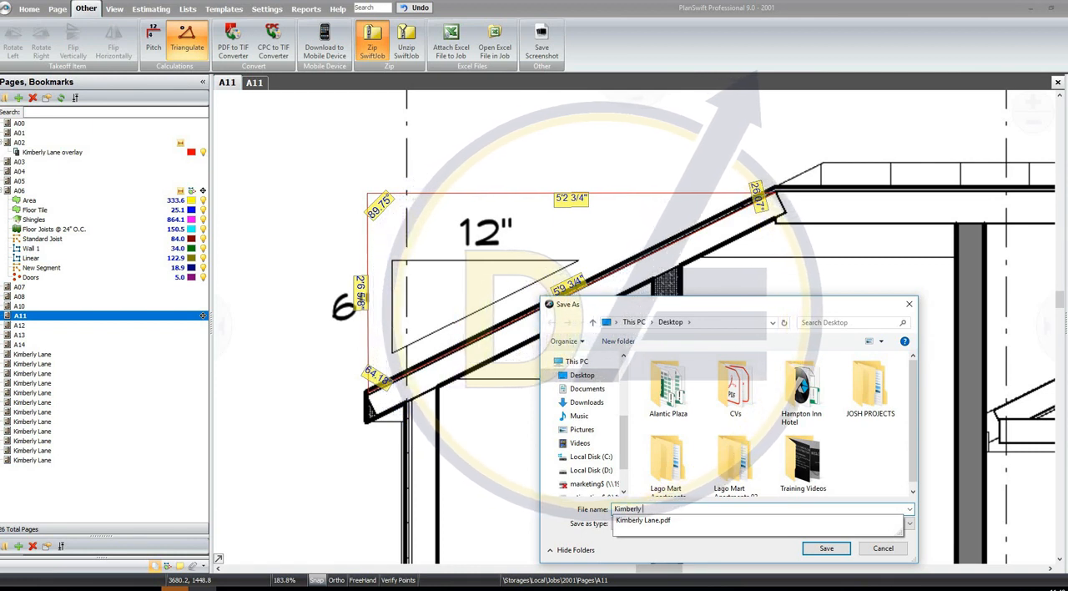
text( Lane)
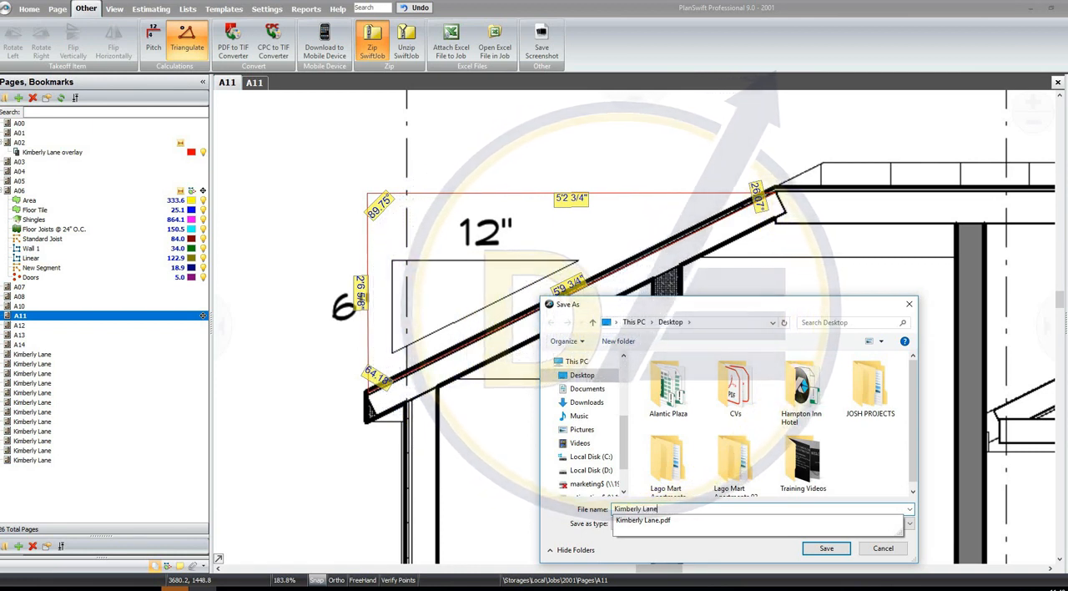
click(759, 550)
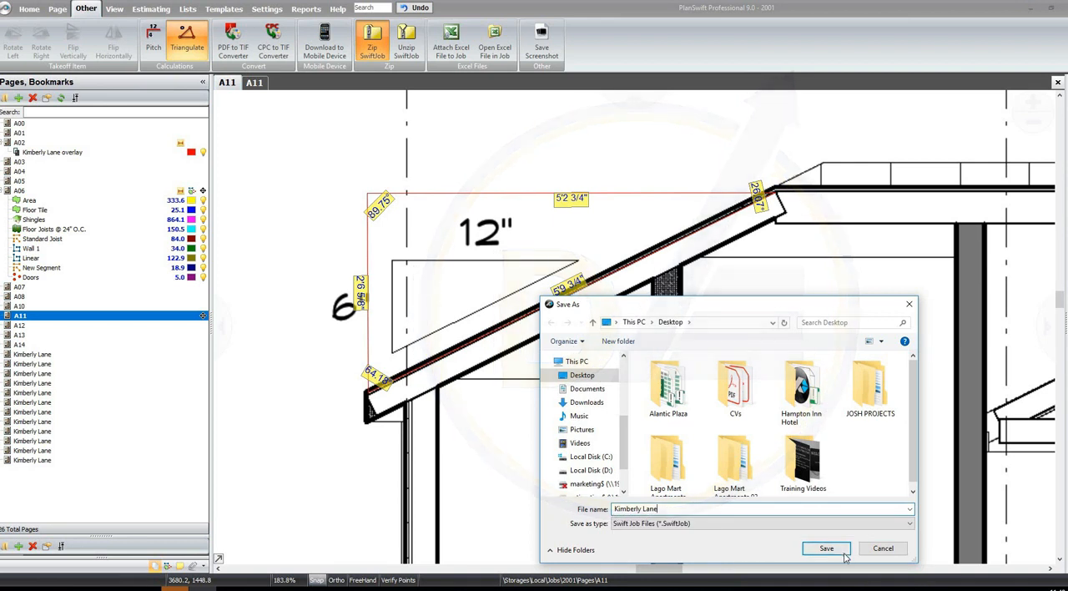
click(827, 548)
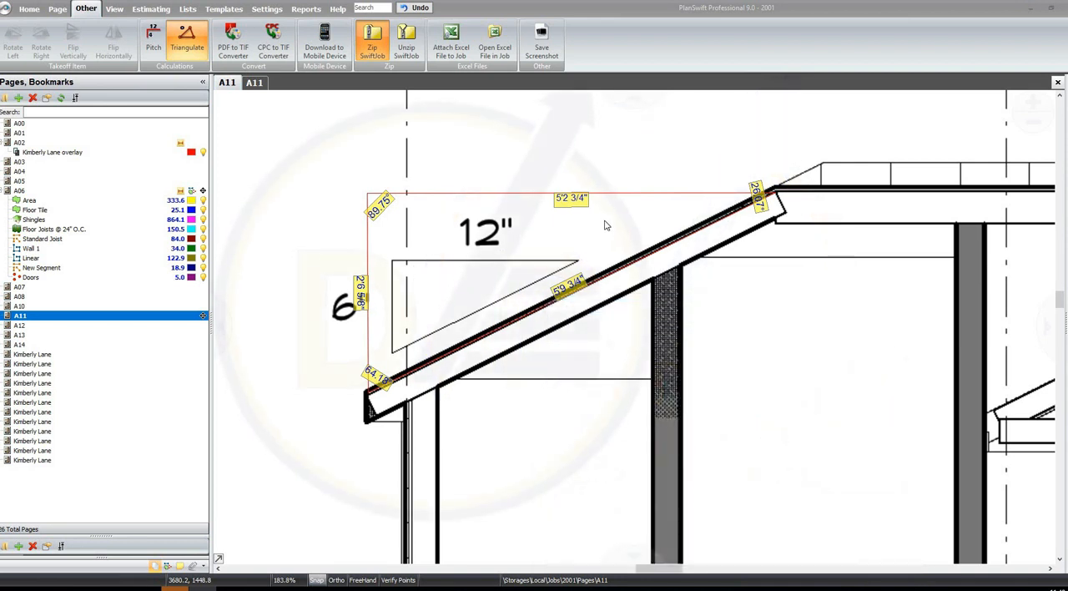
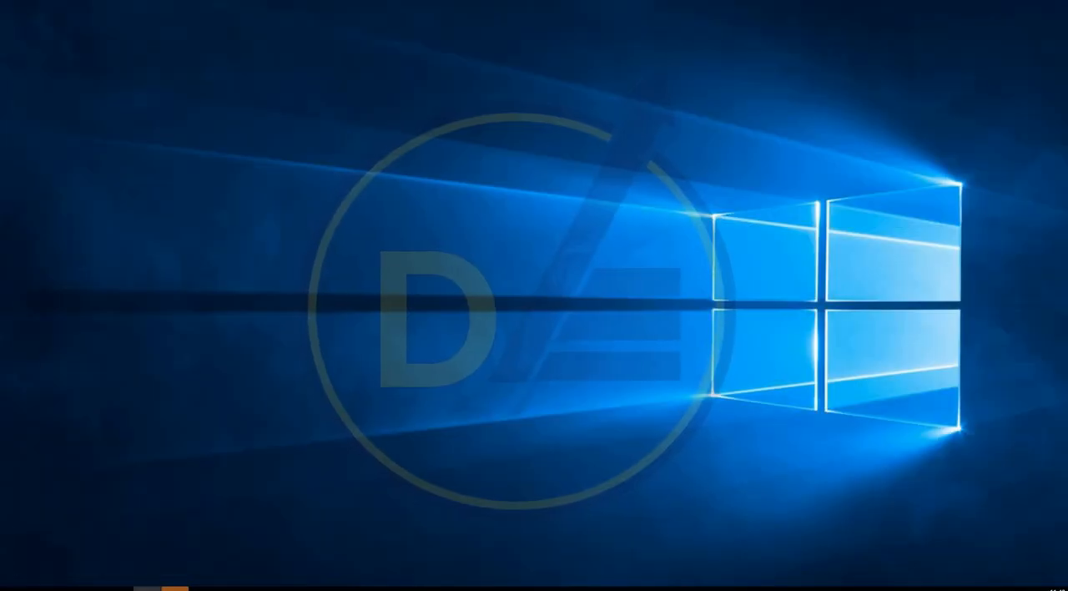
Open the zipped Kimberly Lane job from the Desktop to view its import settings, and close them without importing
drag(439, 253, 404, 200)
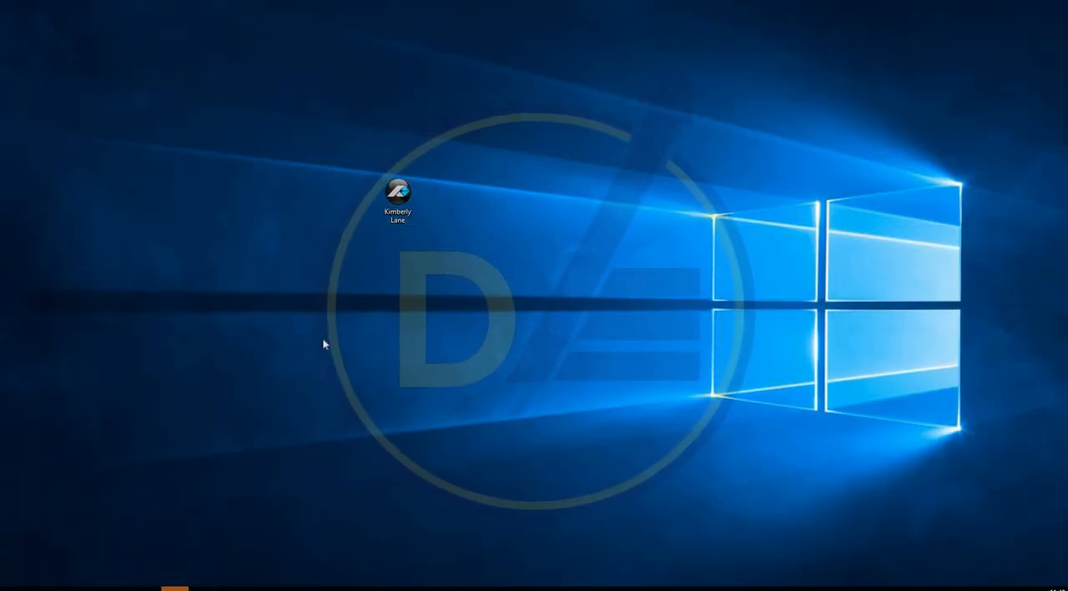
drag(324, 343, 512, 109)
double_click(400, 202)
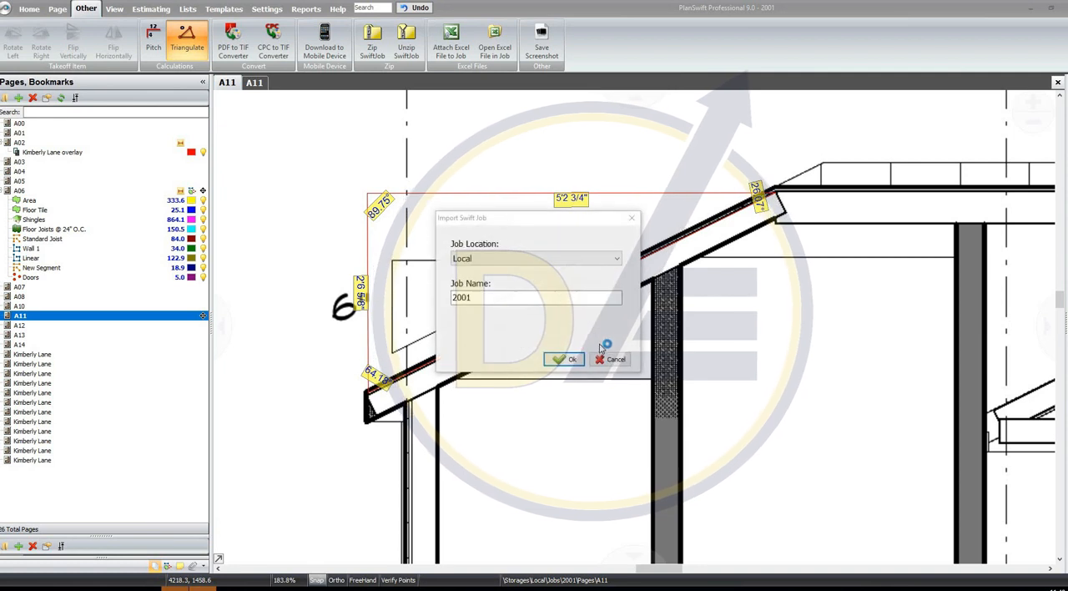
click(602, 355)
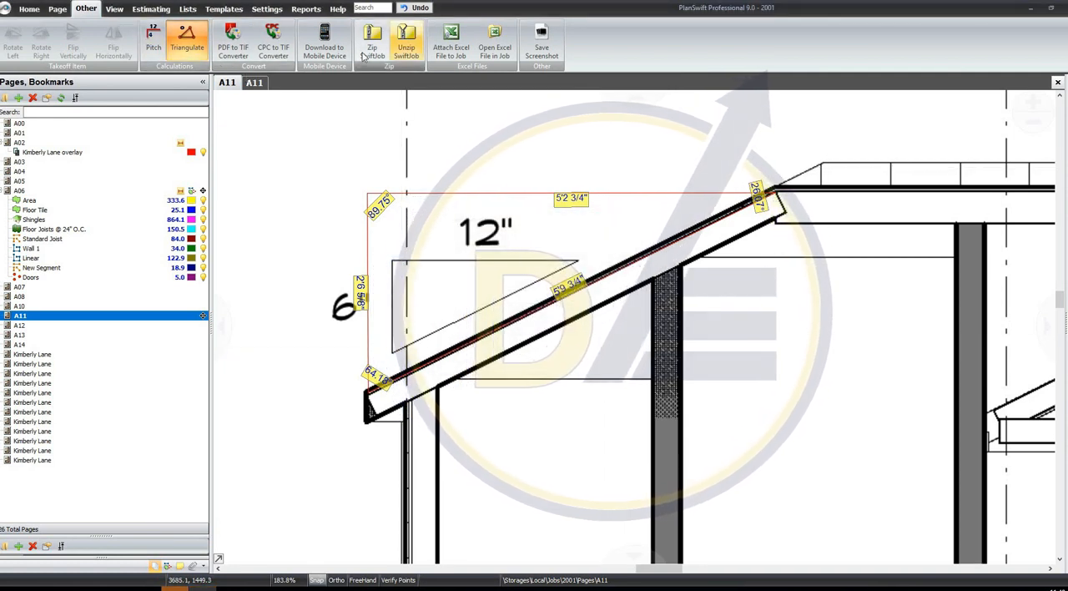
Open the estimating sheet, expand all its folders and review the listed takeoff items
click(115, 9)
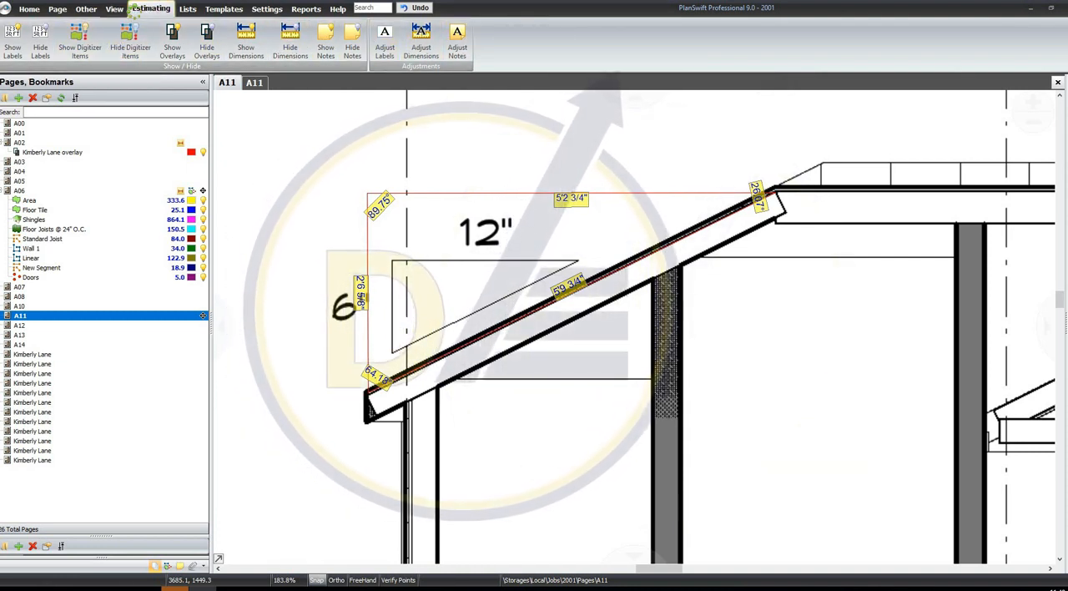
click(148, 8)
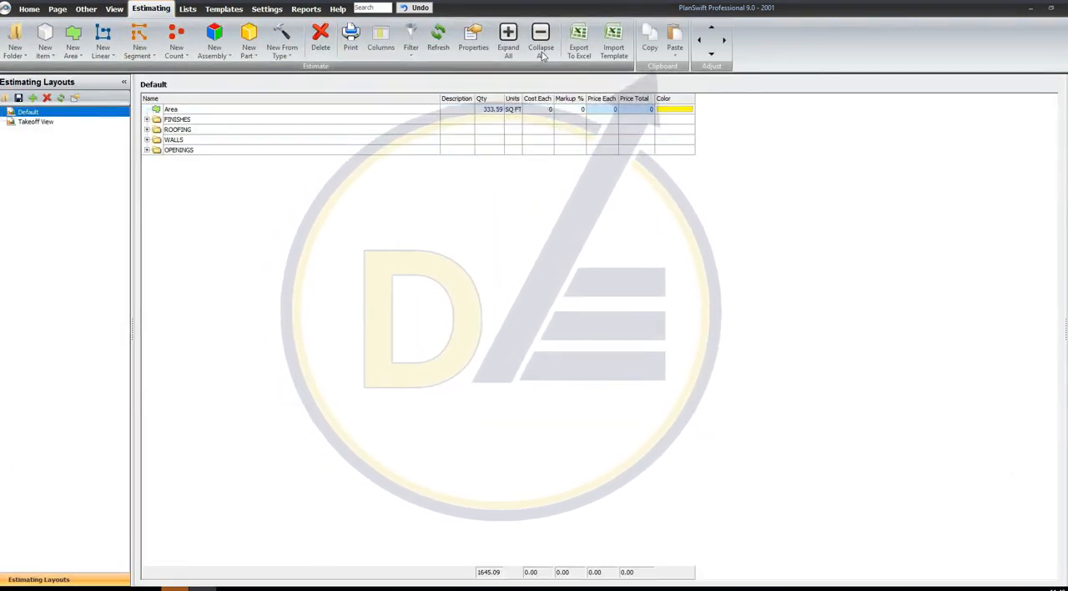
click(507, 45)
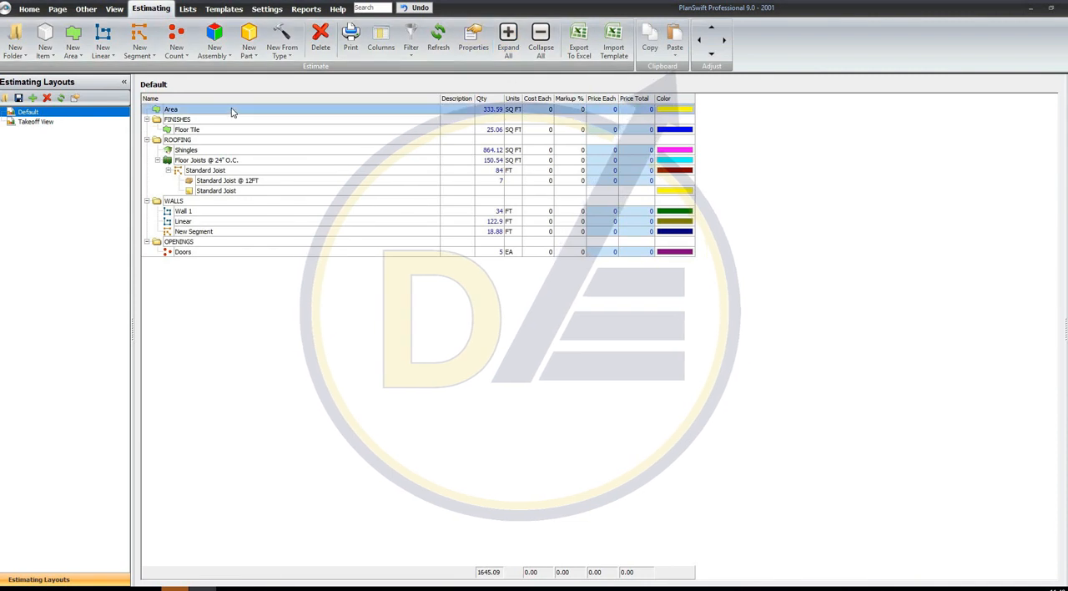
click(200, 202)
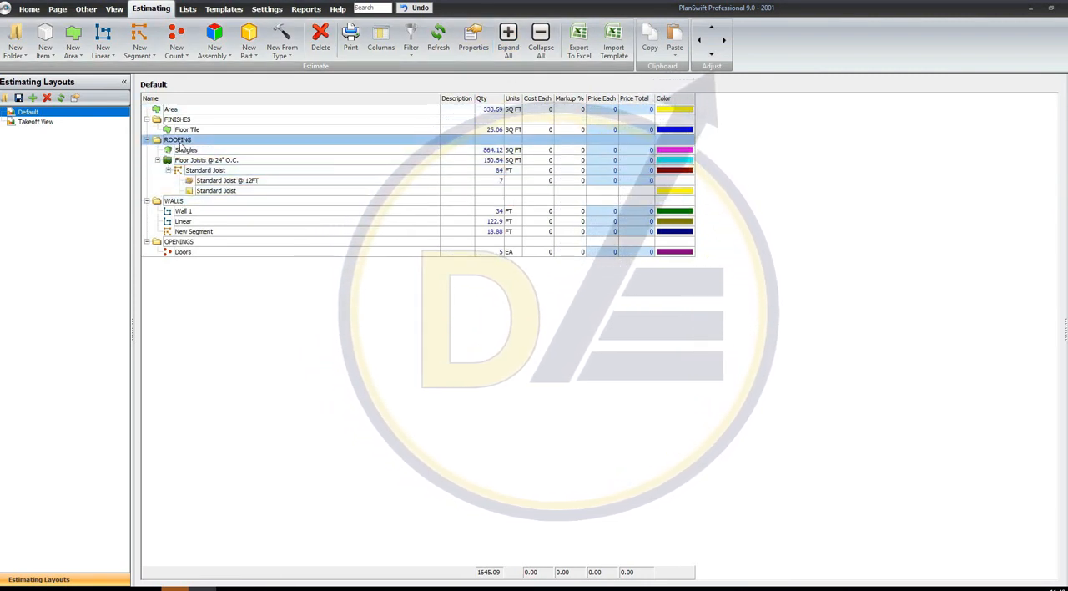
click(210, 151)
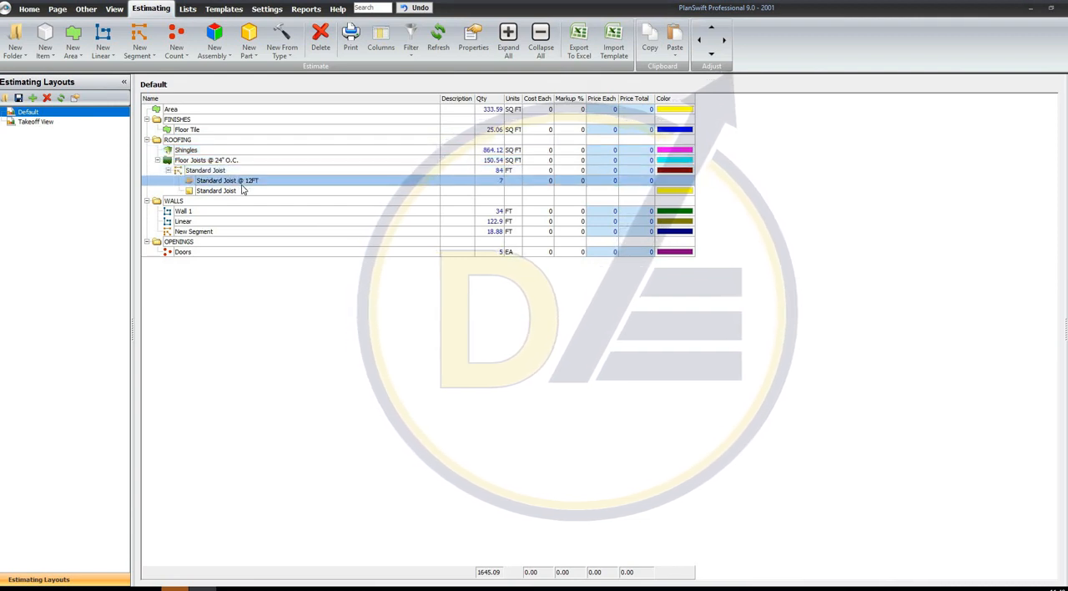
click(212, 213)
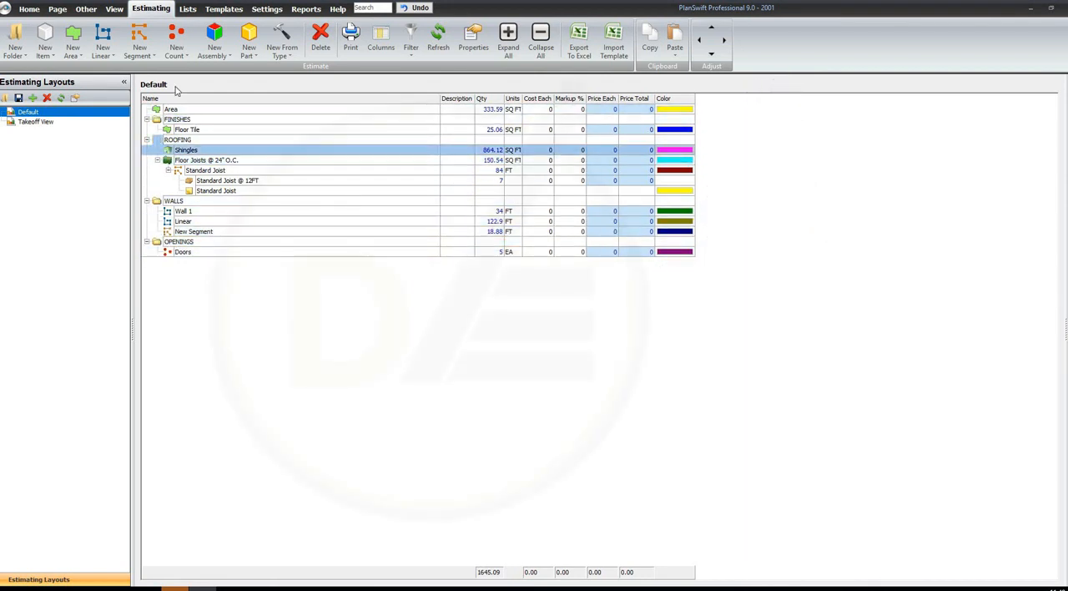
Export the expanded estimate to Excel and maximise the resulting workbook, dismissing the Office sign-in
click(575, 42)
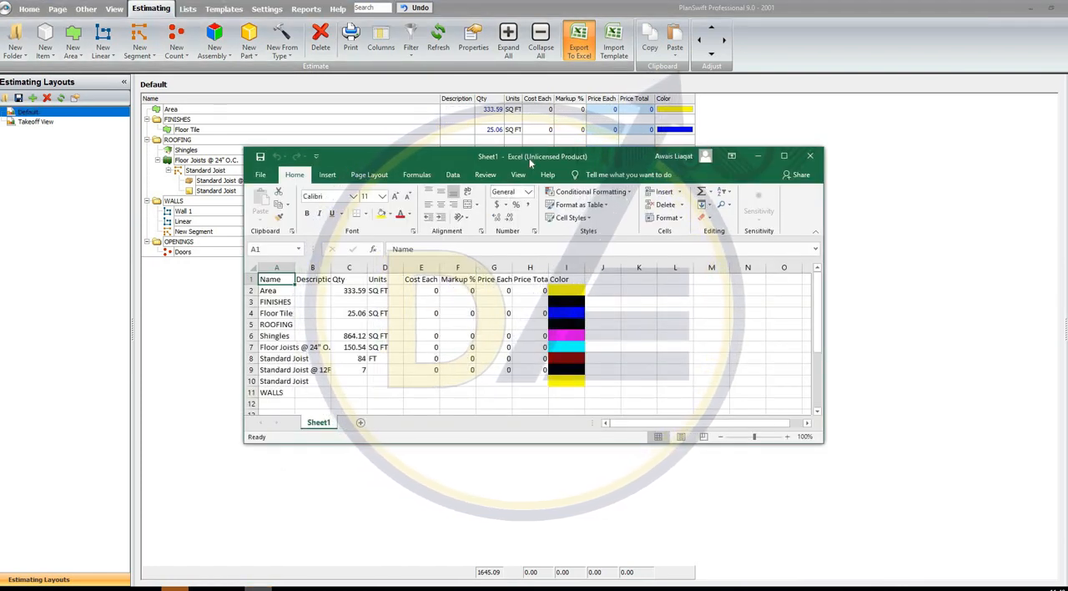
double_click(530, 163)
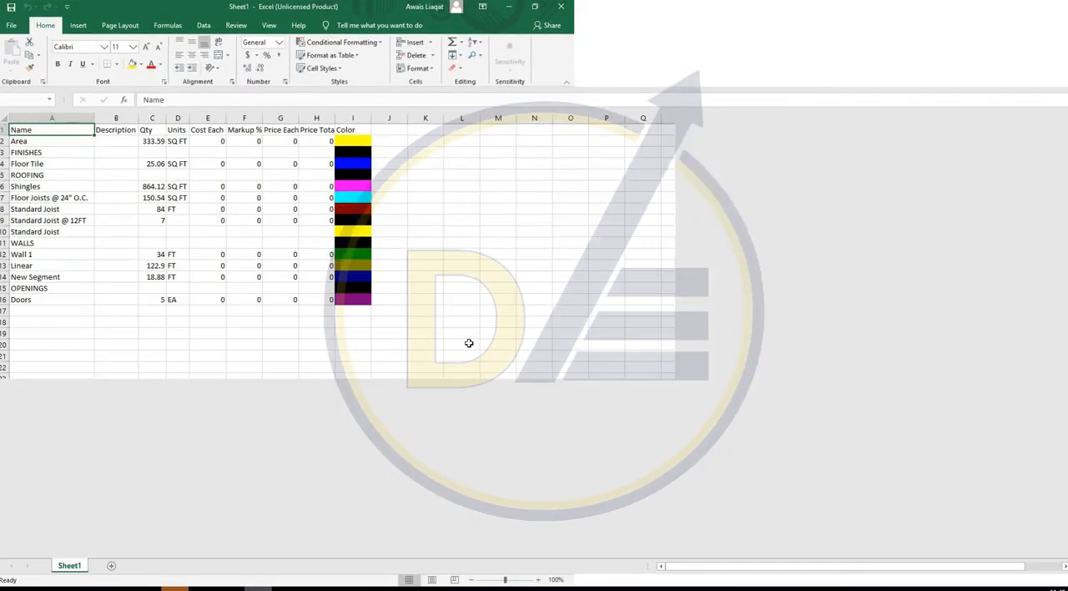
click(417, 332)
drag(71, 396, 71, 140)
drag(138, 151, 369, 136)
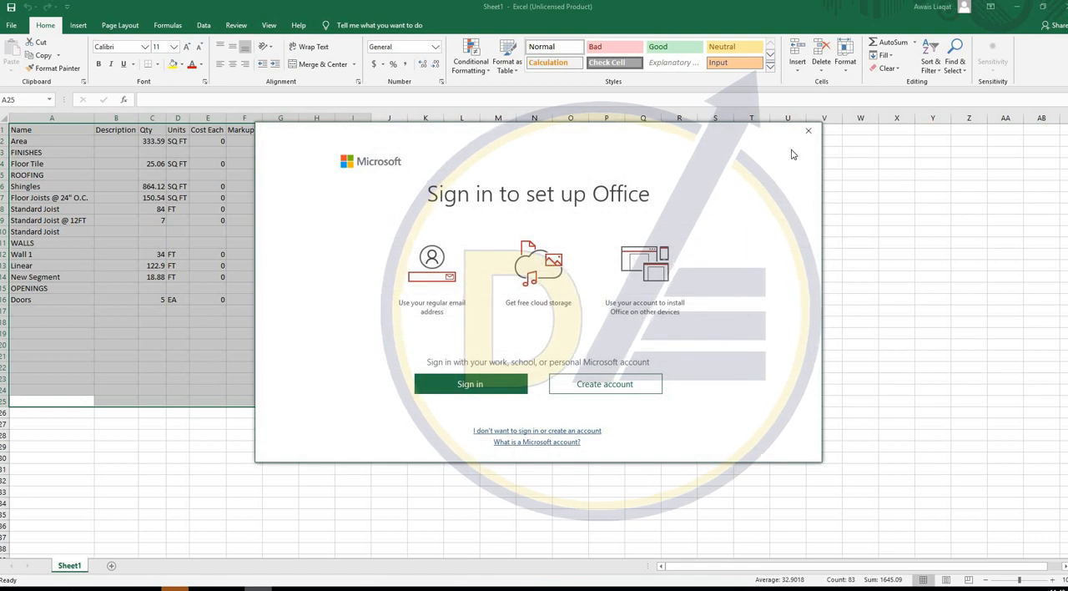
click(807, 131)
click(462, 265)
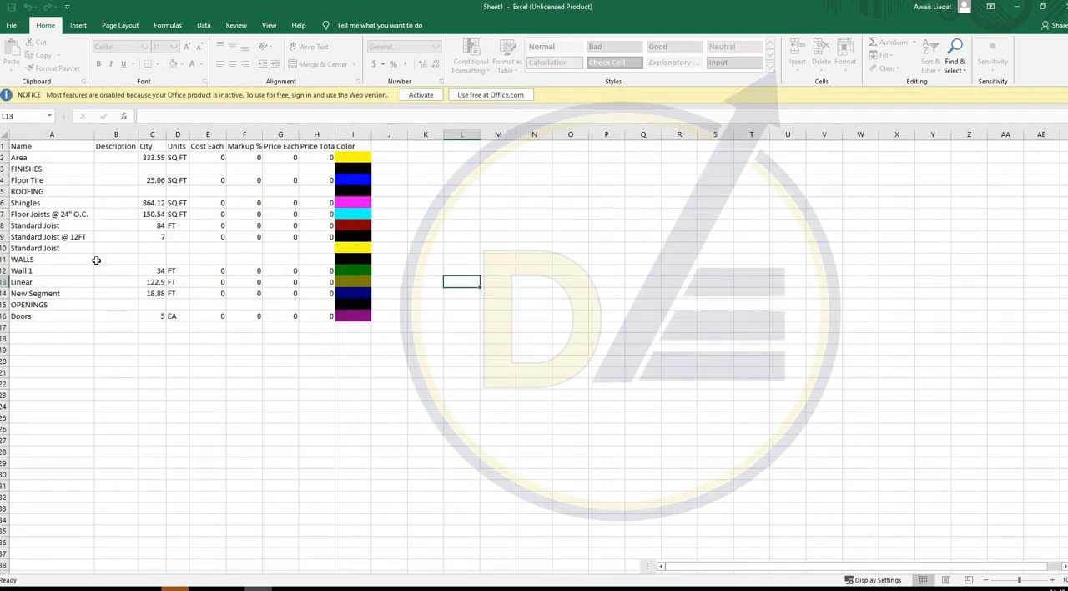
Review the item names and quantities in the exported sheet and return to the PlanSwift estimate
drag(178, 181, 154, 305)
drag(56, 202, 58, 315)
click(156, 268)
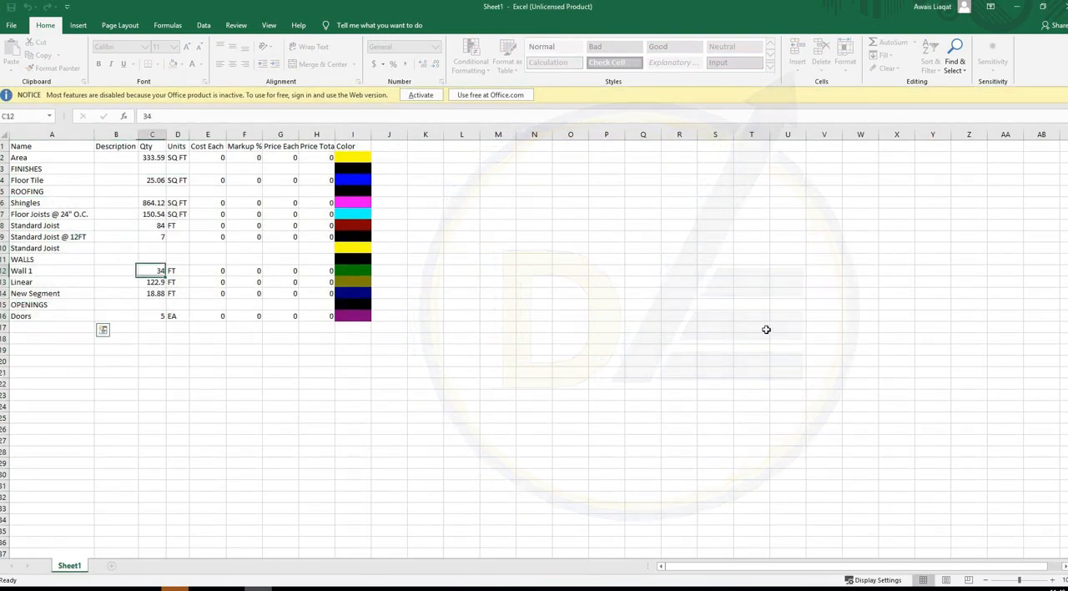
shift+click(766, 329)
click(715, 394)
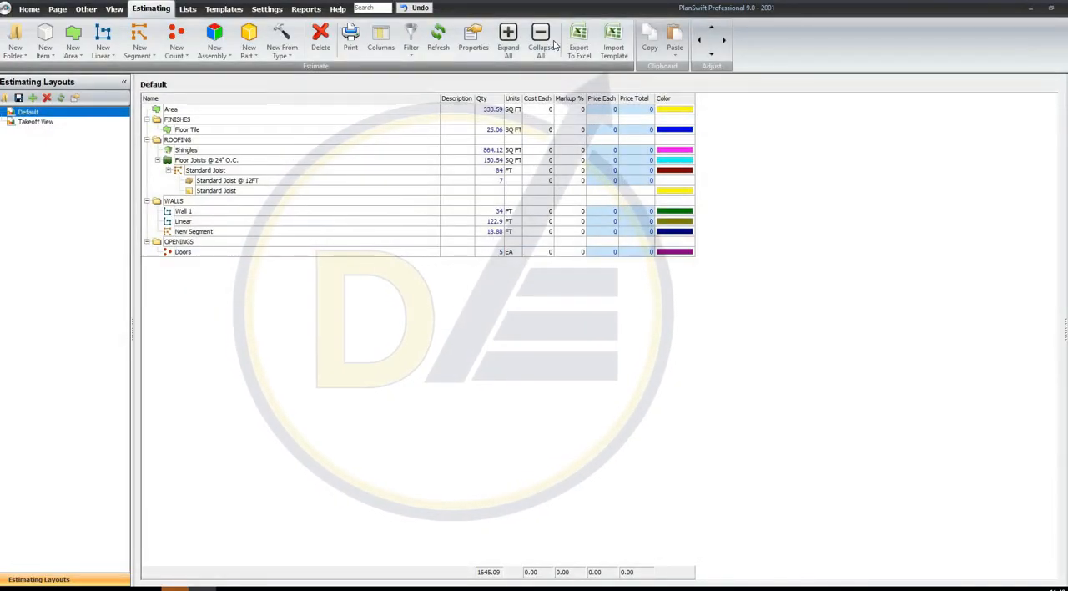
Collapse and re-expand the estimate's folders, and compare the Takeoff View layout with the Default layout
click(542, 40)
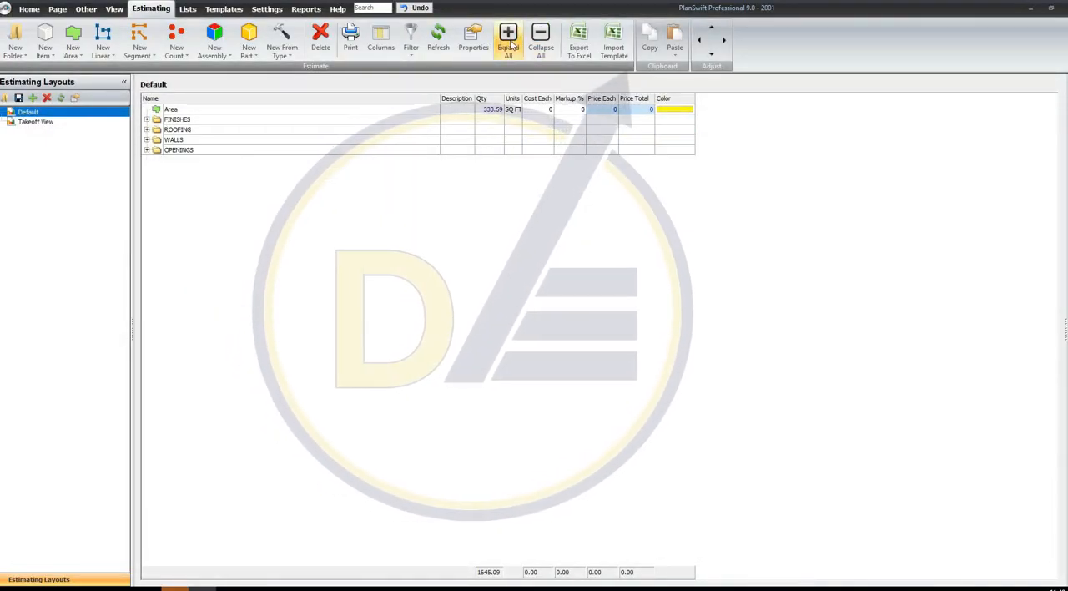
click(508, 37)
click(45, 121)
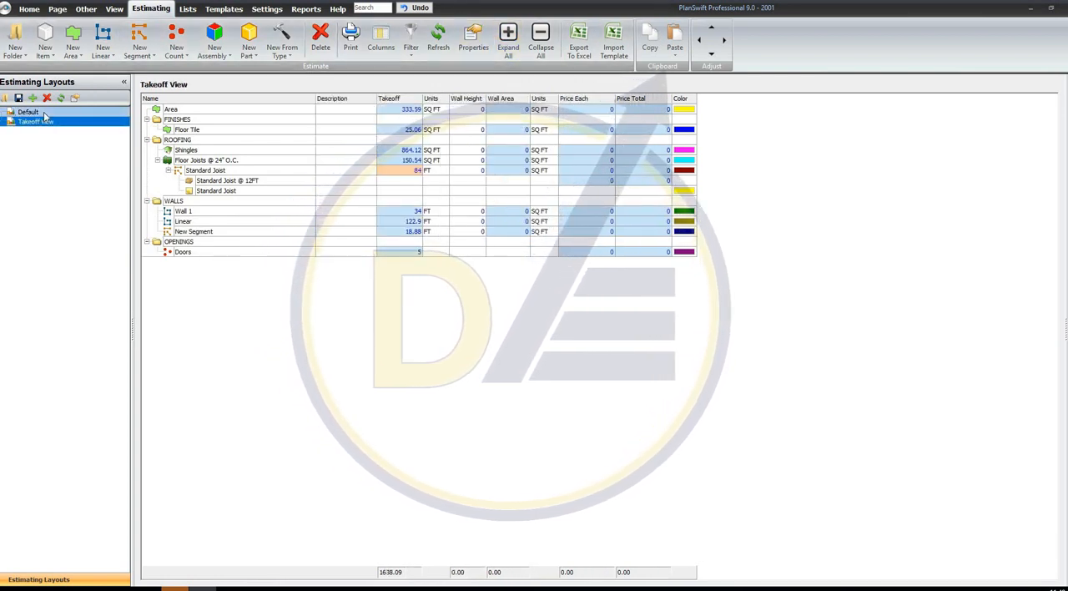
click(45, 113)
click(45, 122)
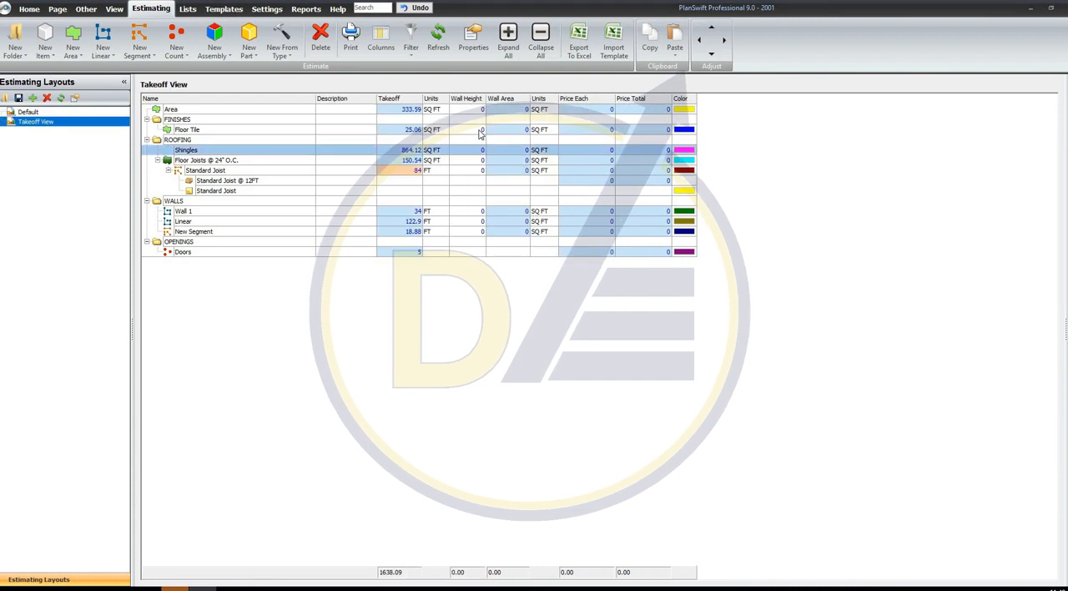
click(78, 115)
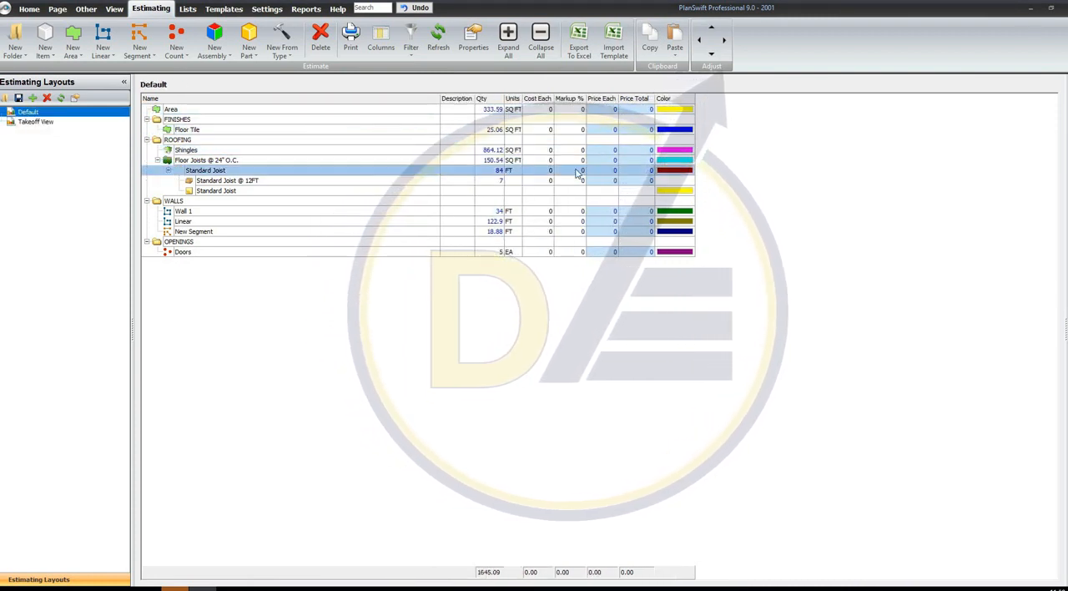
Browse the lists and templates, expanding the Flooring, Carpet and Hard Surface folders of the Corporate Care Flooring template
click(187, 11)
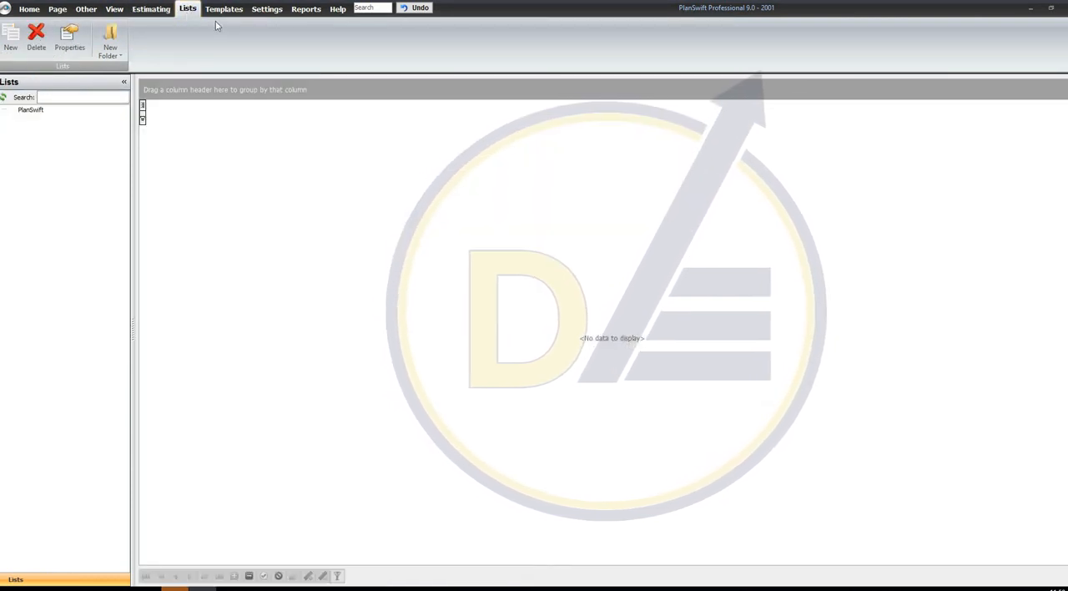
click(223, 10)
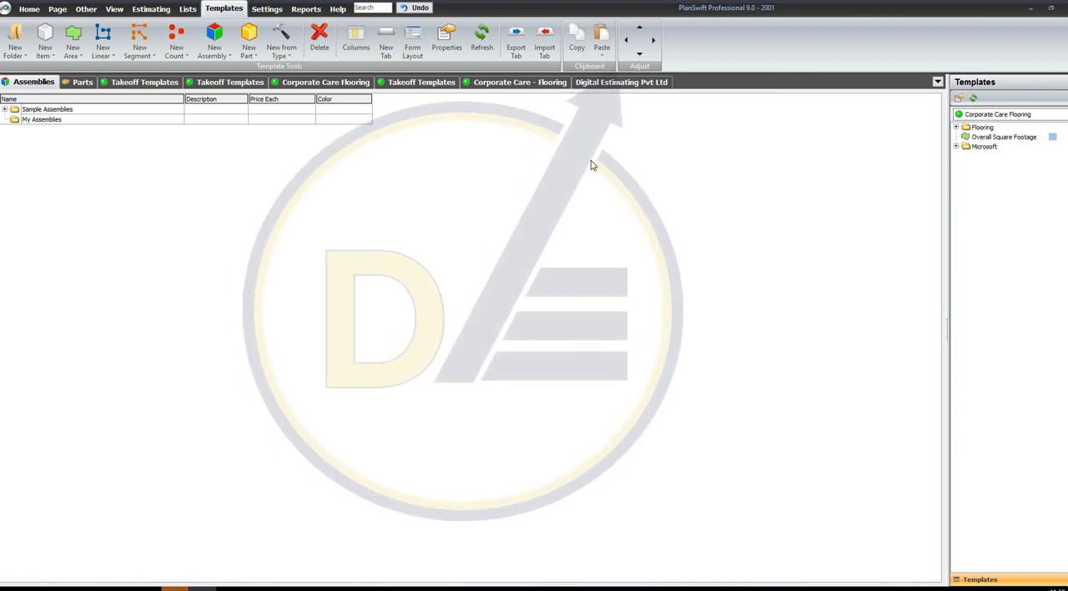
click(329, 83)
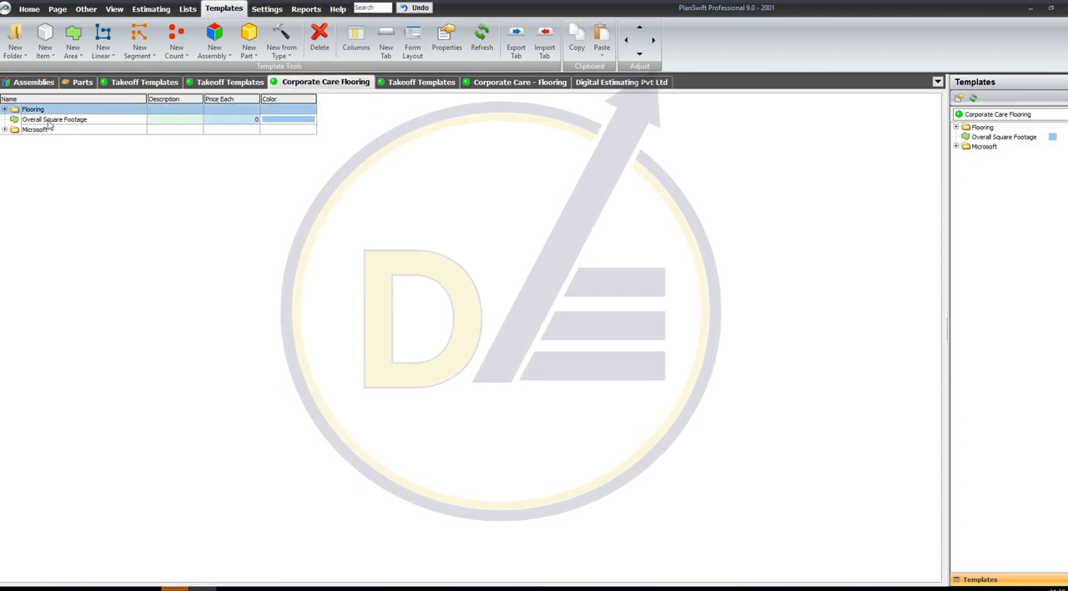
click(5, 109)
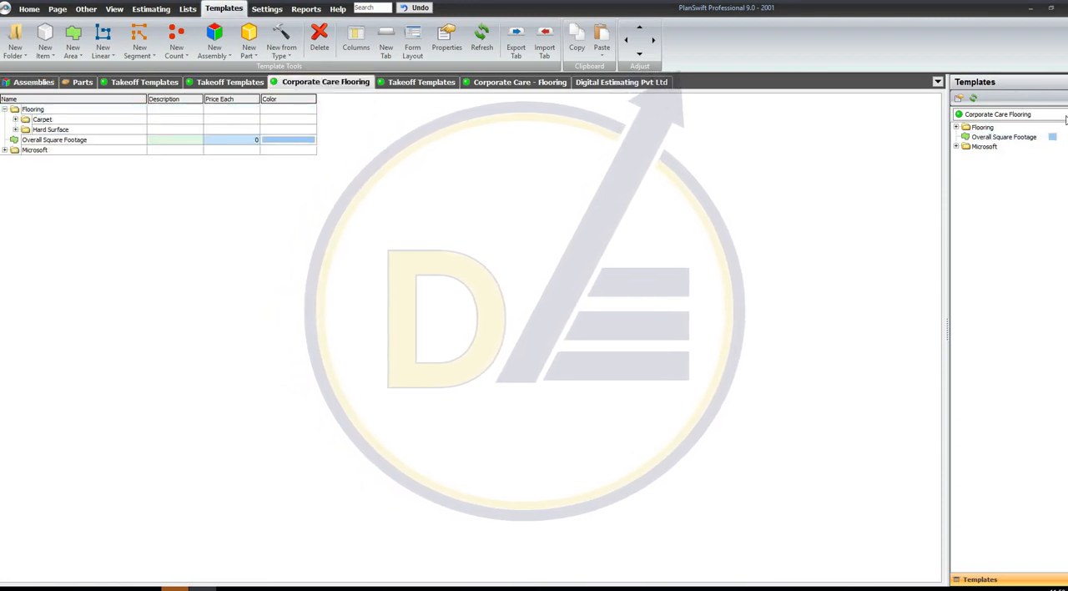
click(956, 127)
click(966, 137)
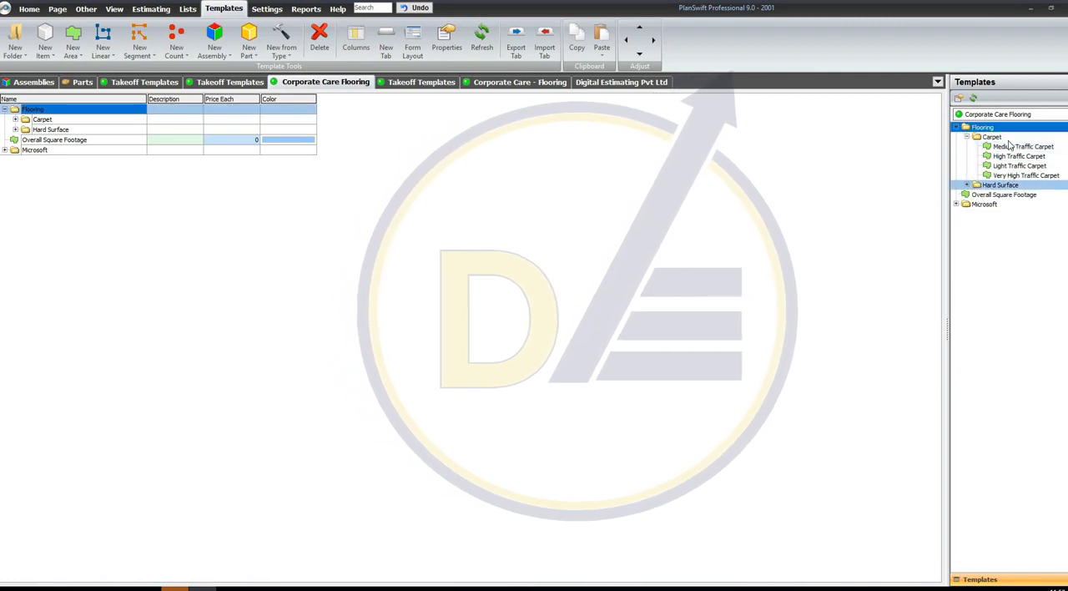
click(965, 185)
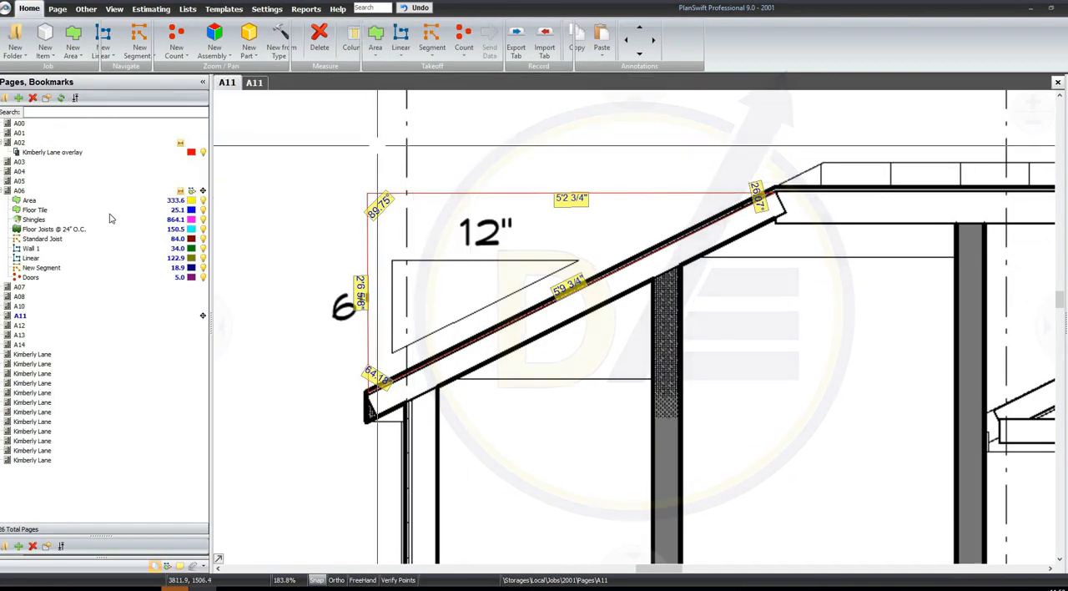
Open page A03 and expand the Flooring and Carpet template folders beside the plan
click(75, 172)
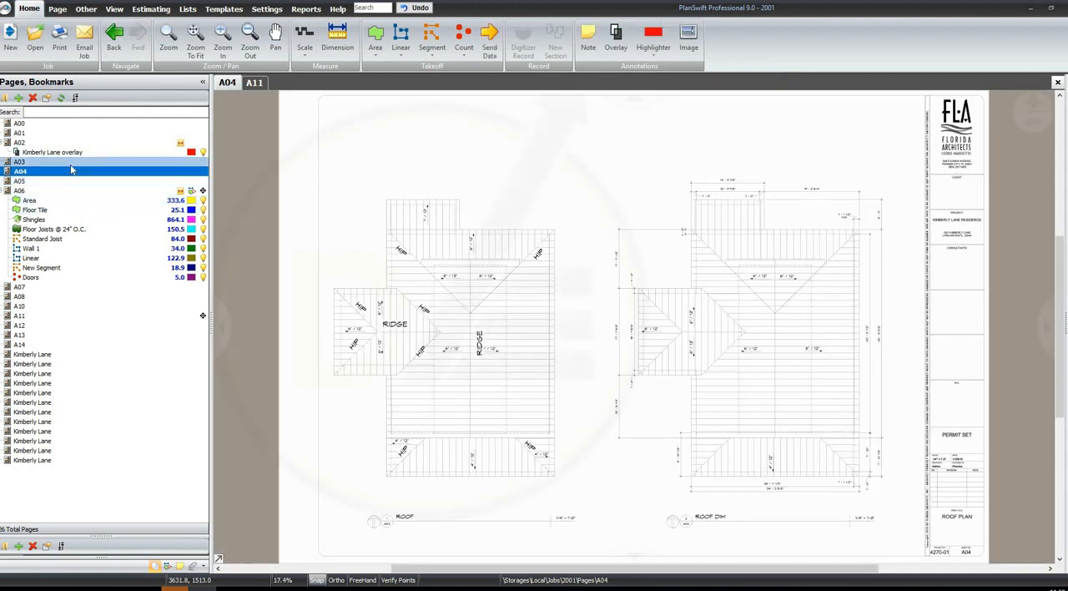
click(71, 166)
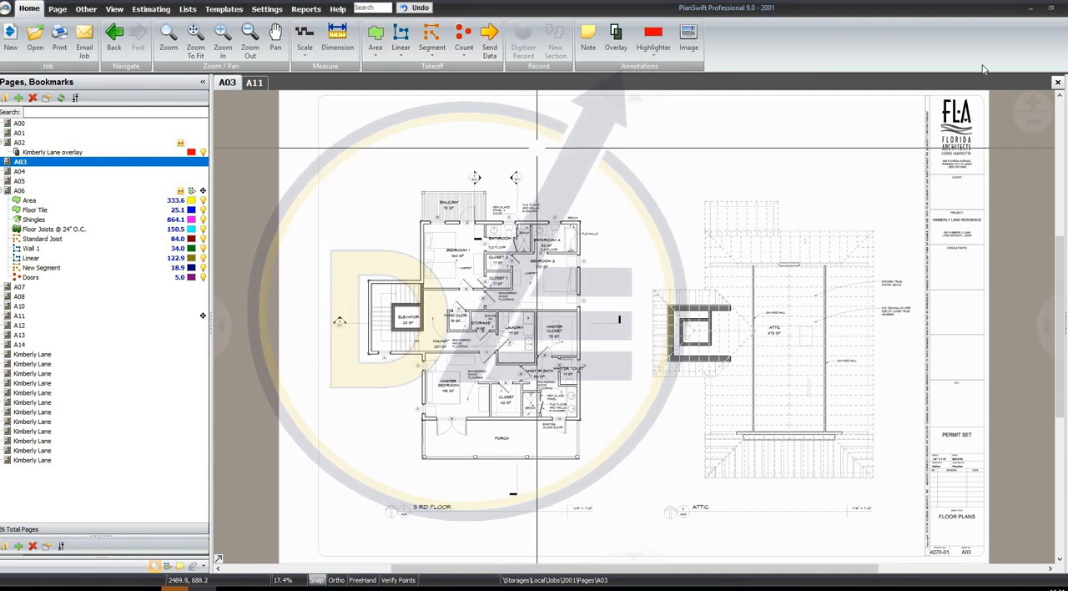
click(1064, 82)
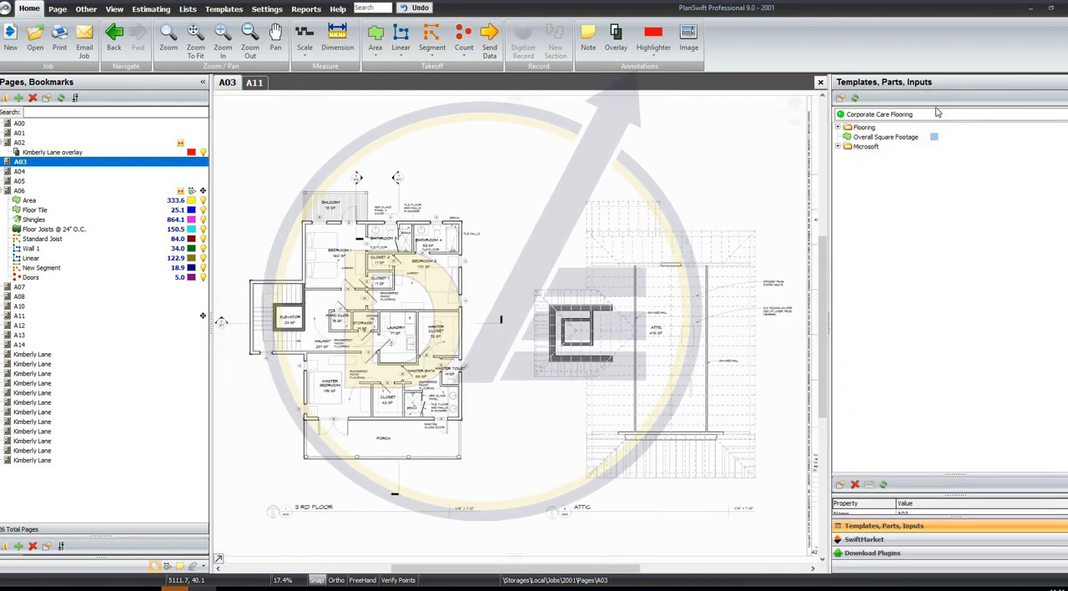
click(837, 128)
click(848, 137)
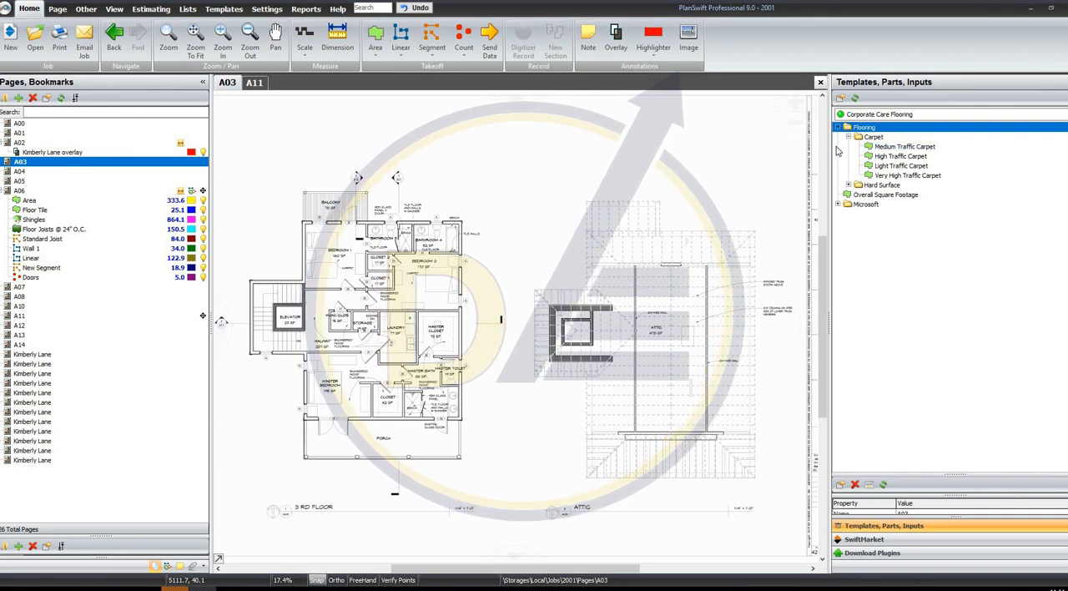
Set page A03's scale to 3/4" = 1' 0", as required by the Medium Traffic Carpet template
click(837, 148)
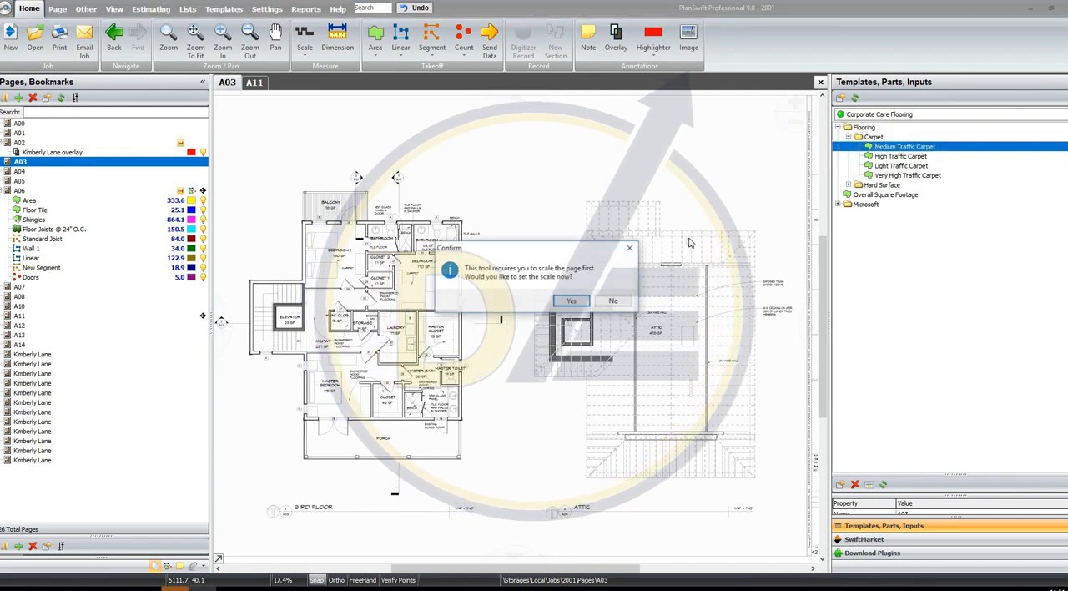
click(304, 51)
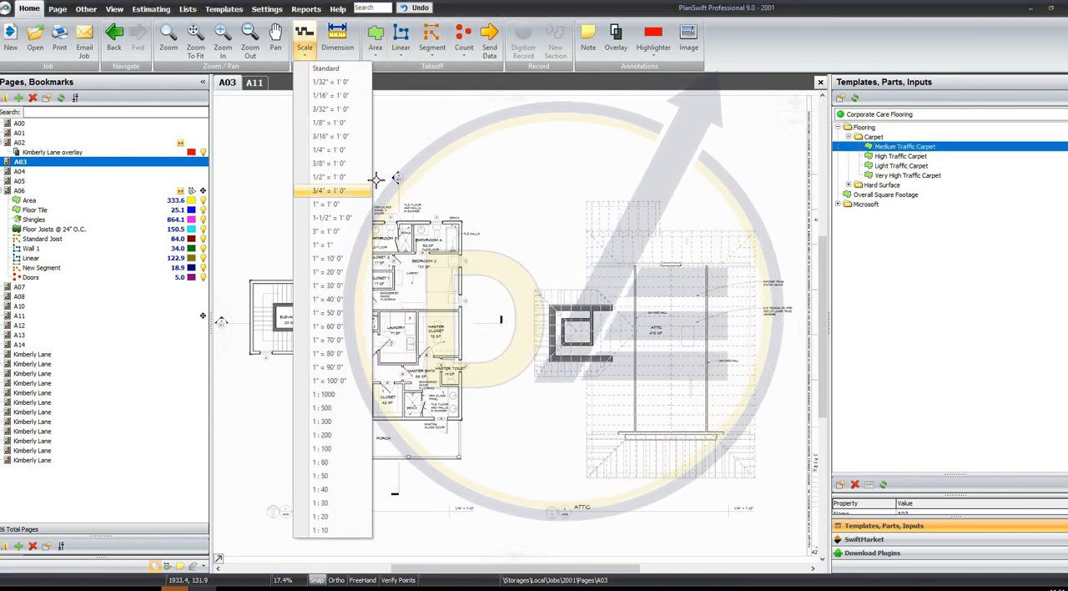
click(367, 191)
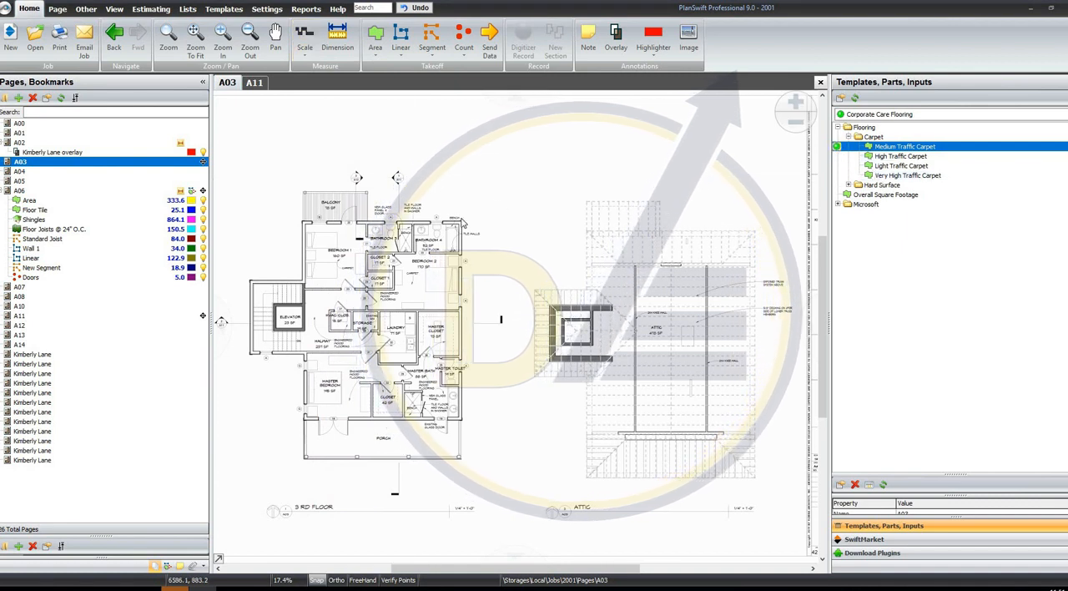
Record a Medium Traffic Carpet box about 10'6" wide over the 3rd floor plan, from its upper-right corner to the porch's lower-left corner
double_click(835, 146)
click(831, 310)
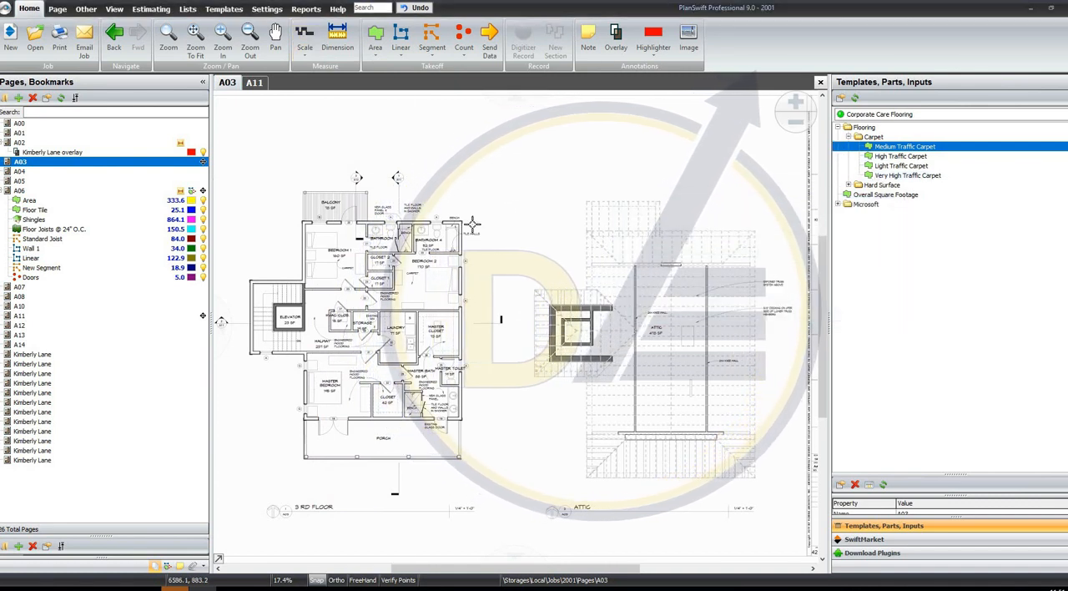
click(460, 222)
click(304, 458)
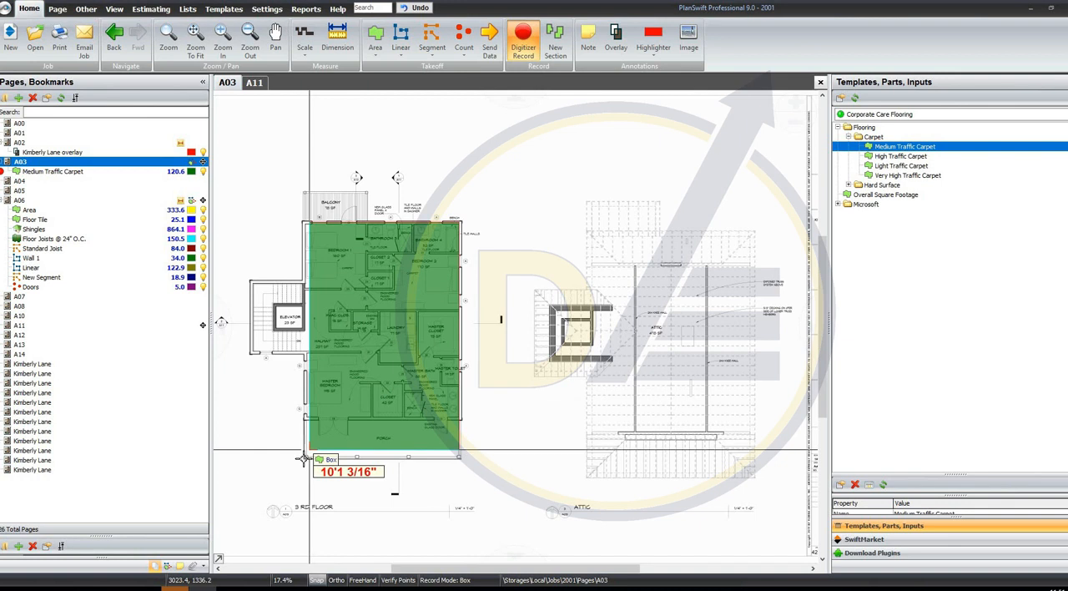
right_click(506, 239)
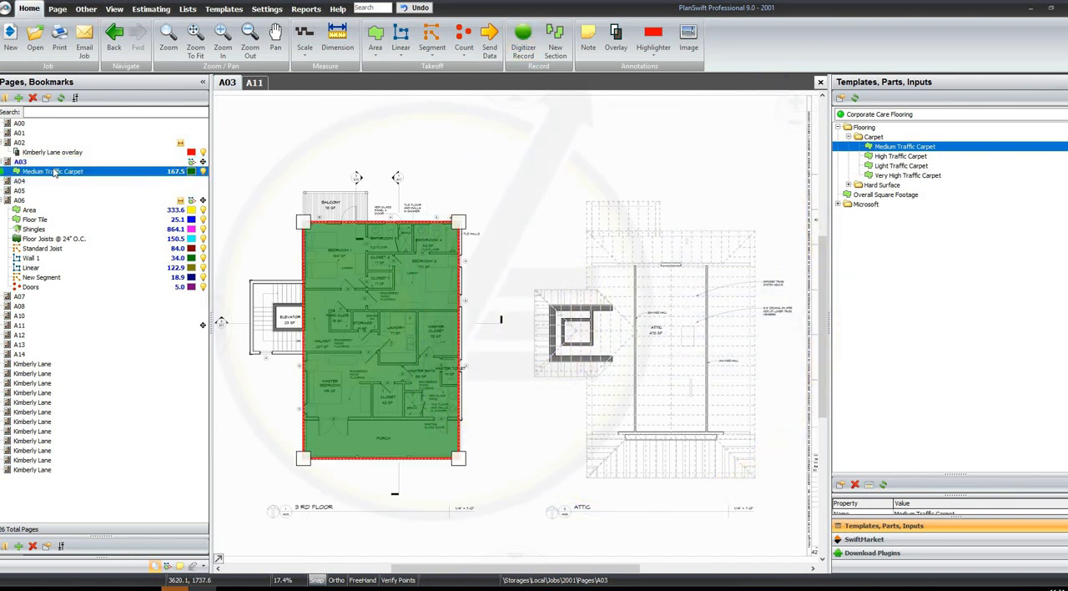
click(376, 37)
click(685, 253)
click(686, 225)
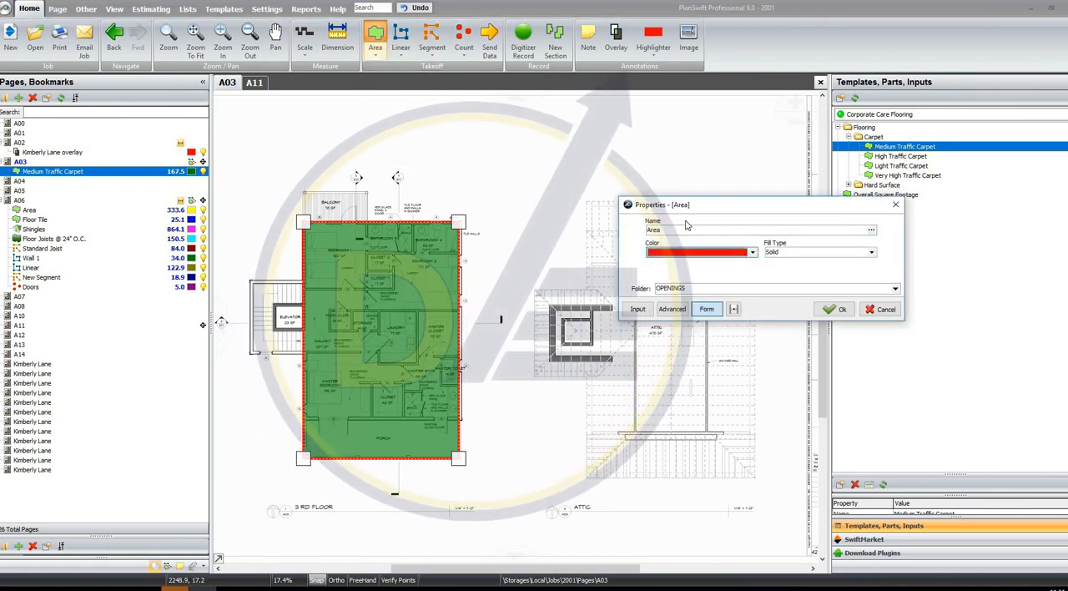
click(737, 252)
click(834, 273)
click(882, 310)
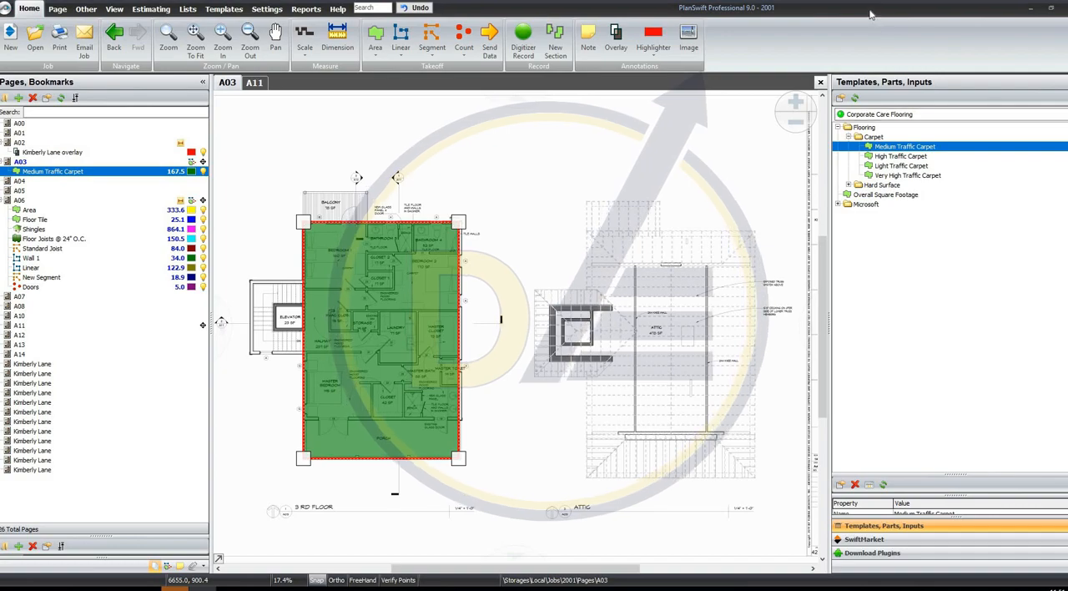
drag(870, 11, 313, 10)
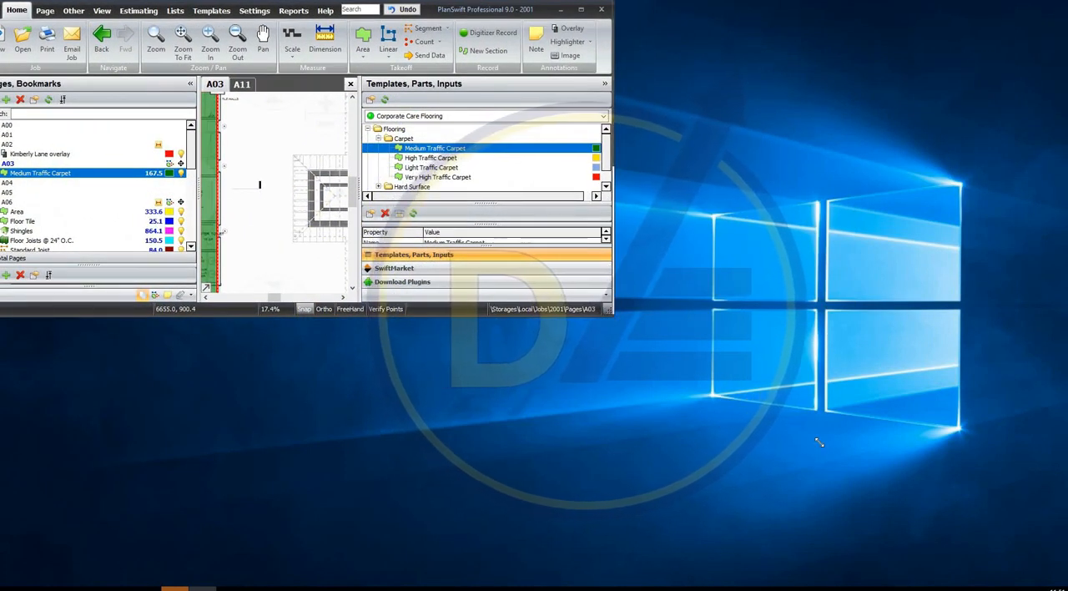
mouse_move(819, 442)
mouse_down()
mouse_move(978, 440)
mouse_move(1047, 465)
mouse_move(1043, 567)
mouse_move(1018, 555)
mouse_up()
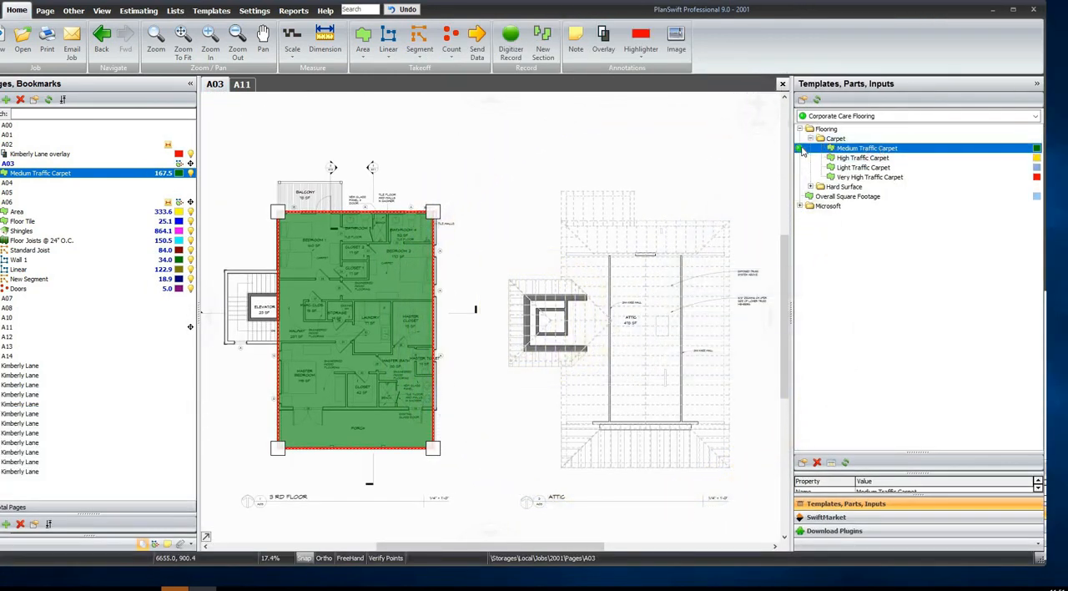
double_click(785, 17)
key(Escape)
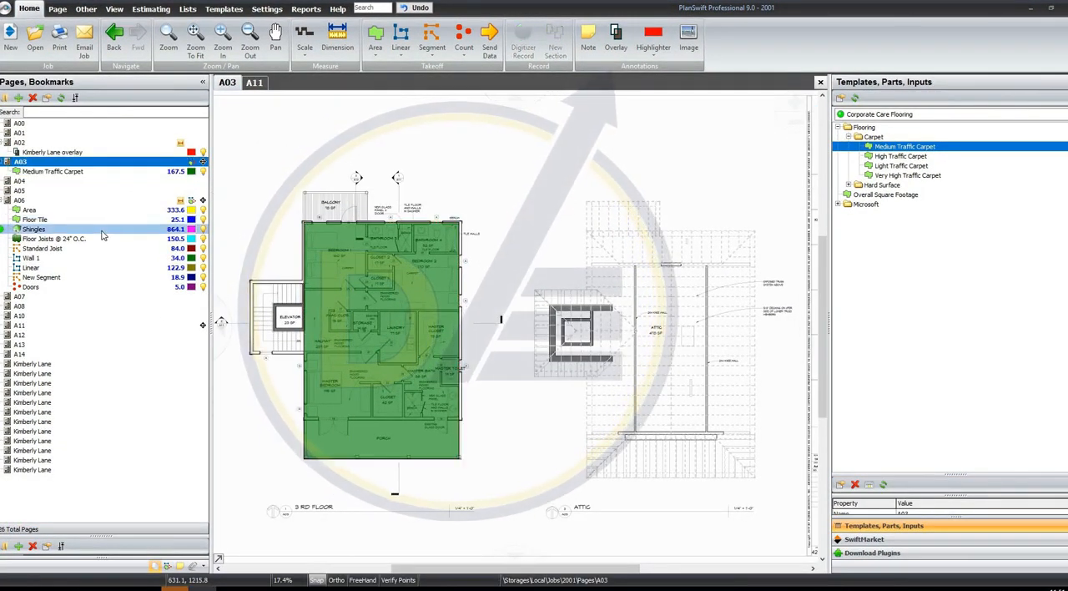
click(101, 230)
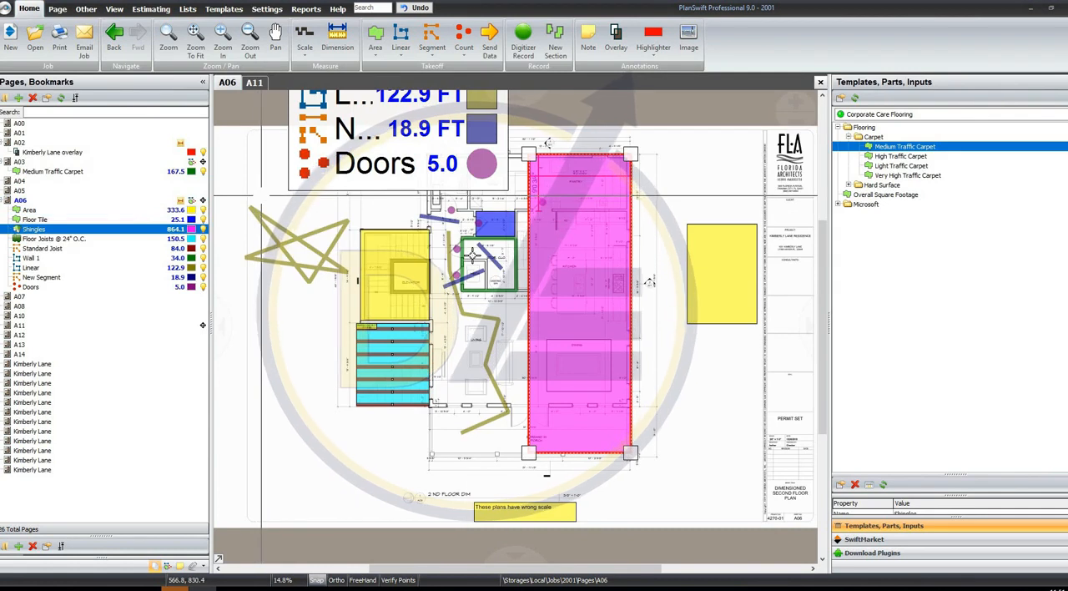
key(Escape)
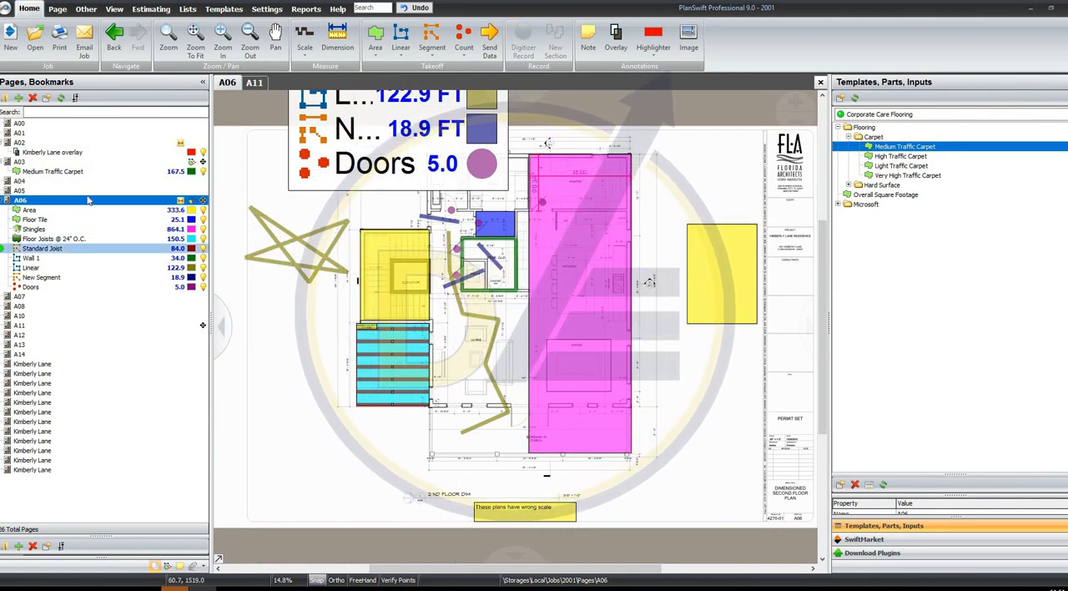
Open page A10 and set its scale to 3/4" = 1' 0"
click(113, 317)
click(304, 37)
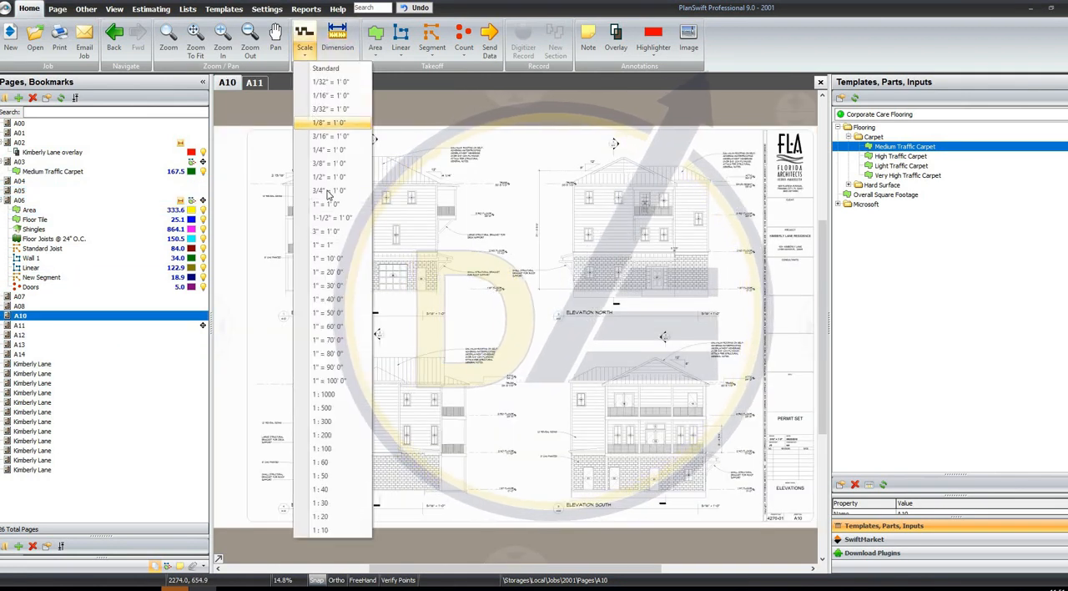
click(327, 192)
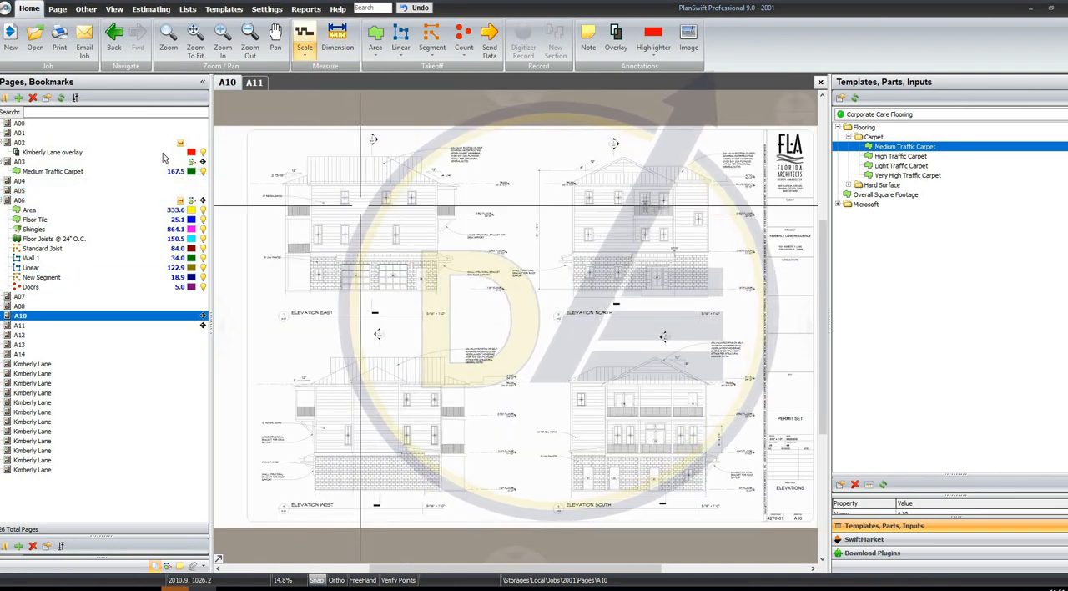
Record Medium Traffic Carpet on page A10 as a narrow strip of about 3.7 sq ft beside Elevation East and a large box over Elevation North
click(67, 172)
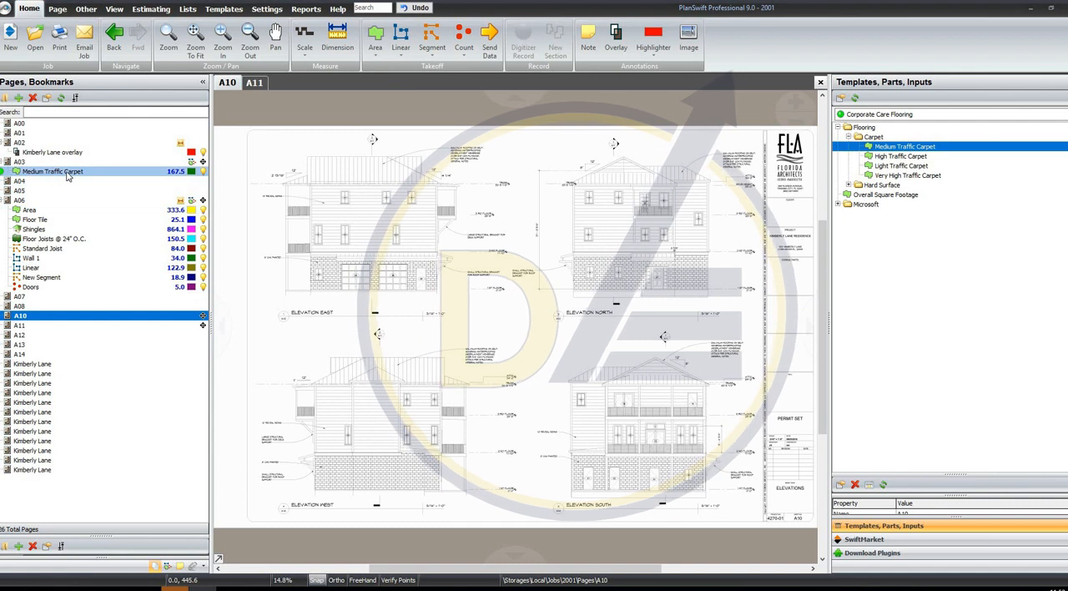
click(3, 173)
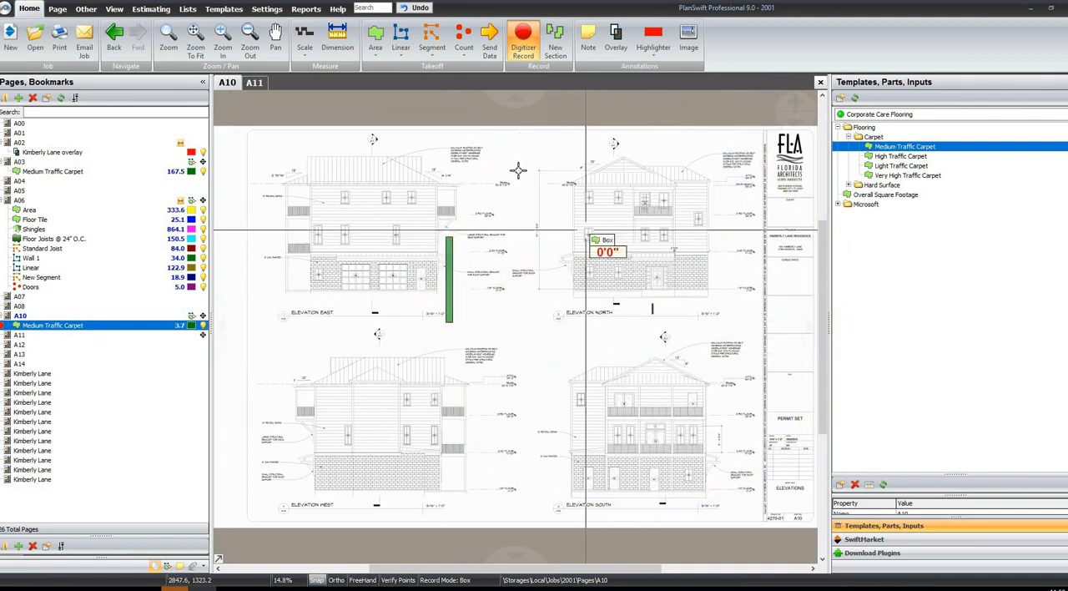
click(475, 170)
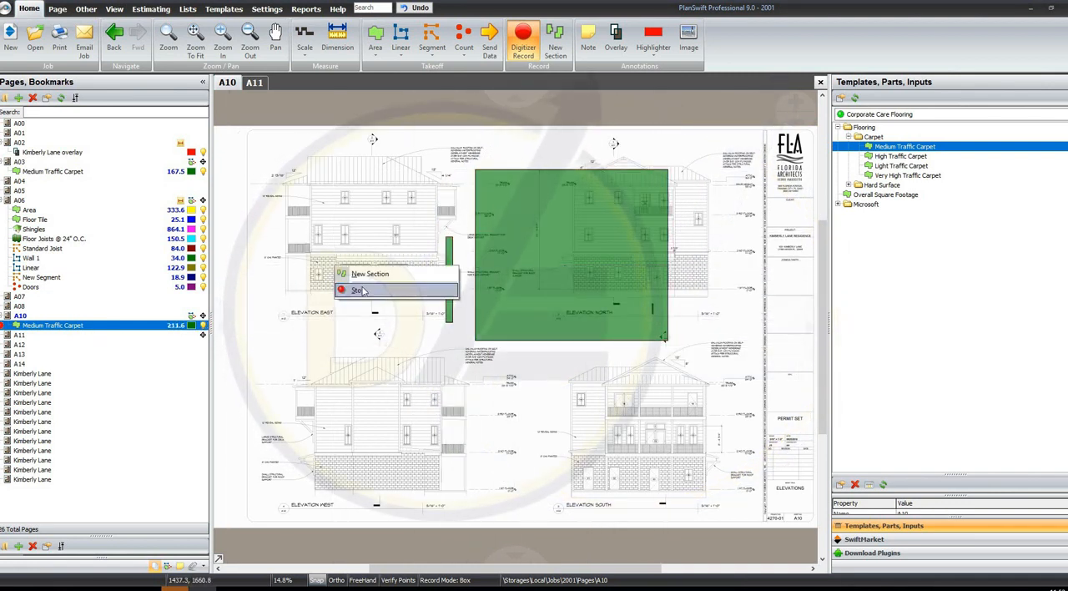
click(184, 330)
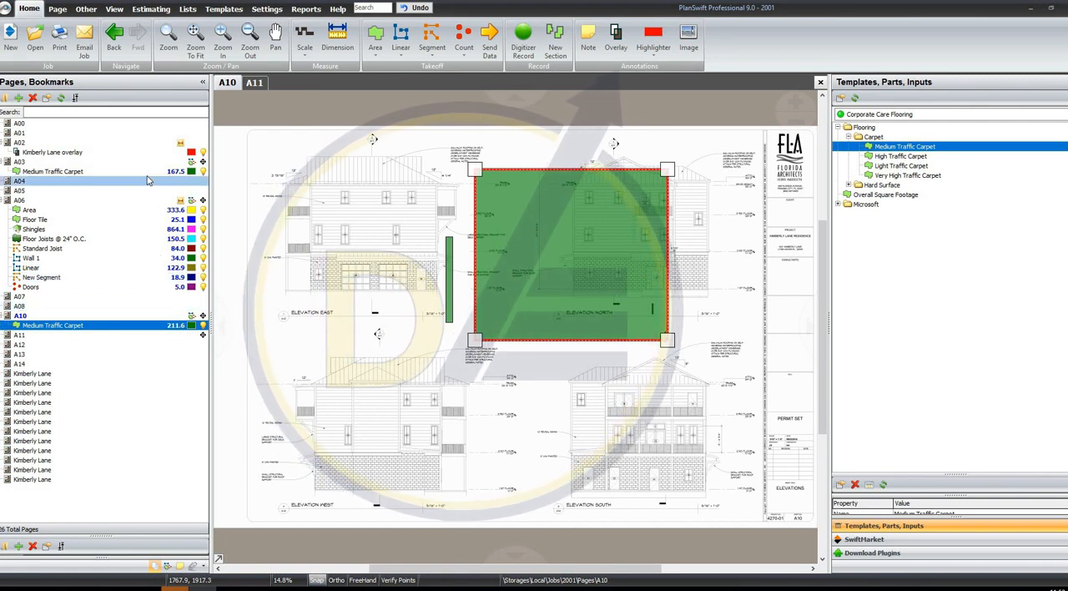
Review the takeoff items in the Default estimating layout and the Corporate Care Flooring templates
click(152, 9)
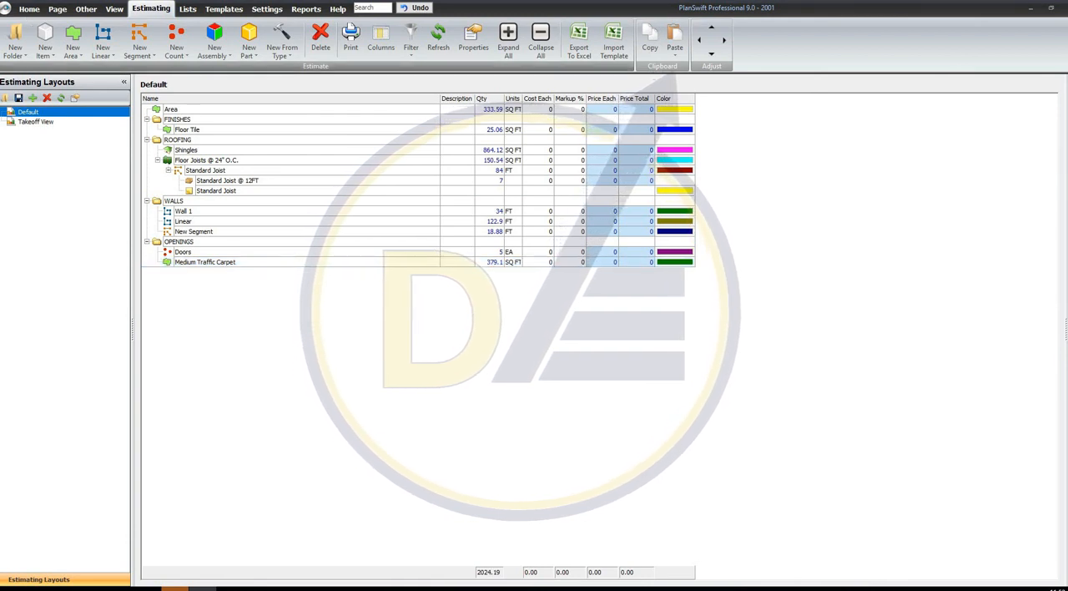
click(29, 10)
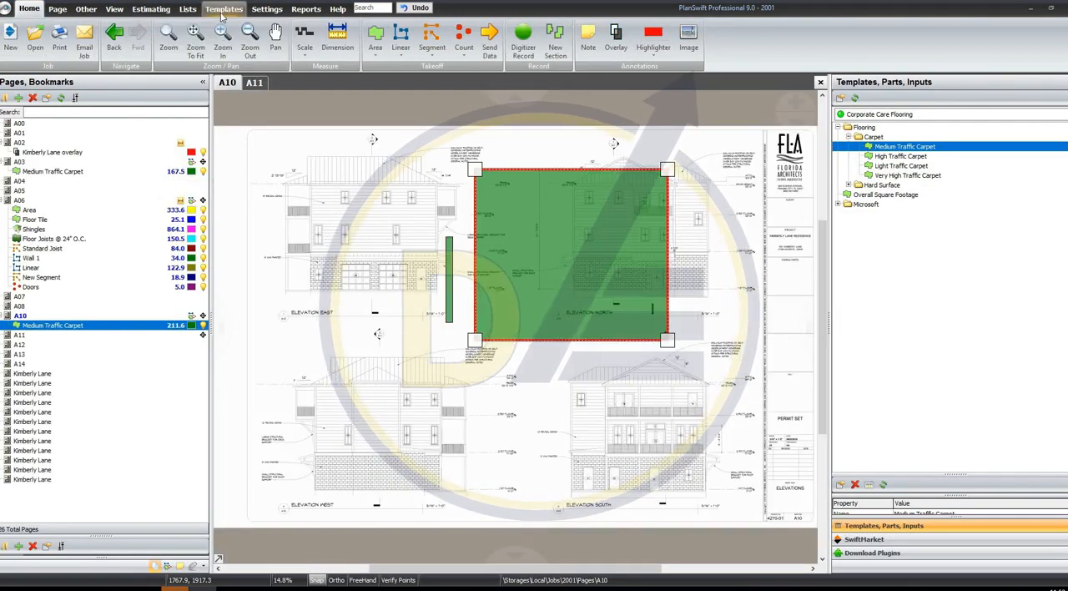
click(222, 10)
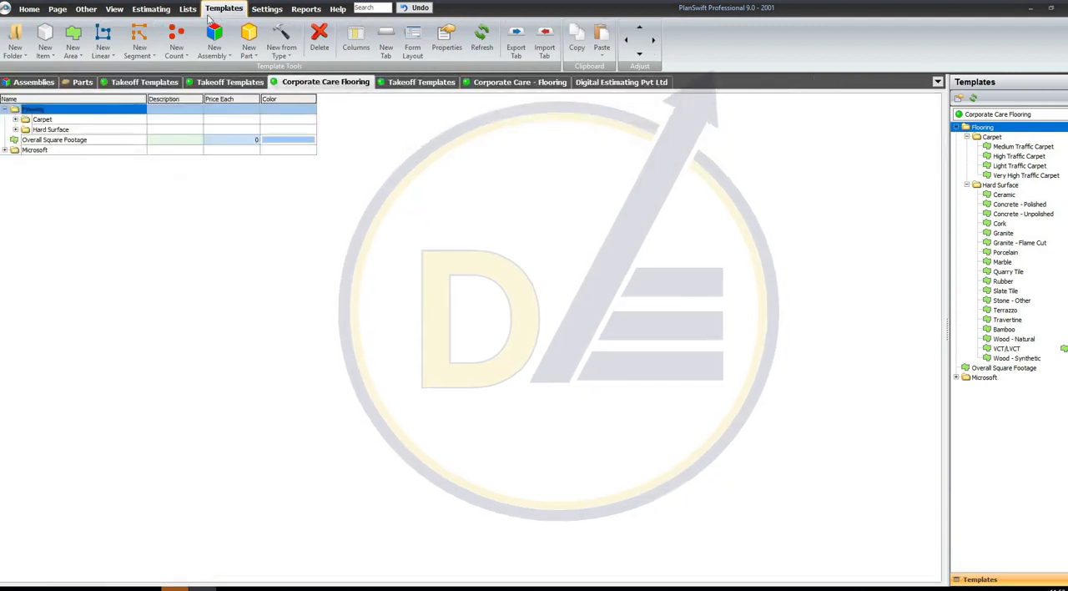
In the Takeoff Tools settings, raise the Point size to about mid-range and the Line Size to its maximum
click(267, 9)
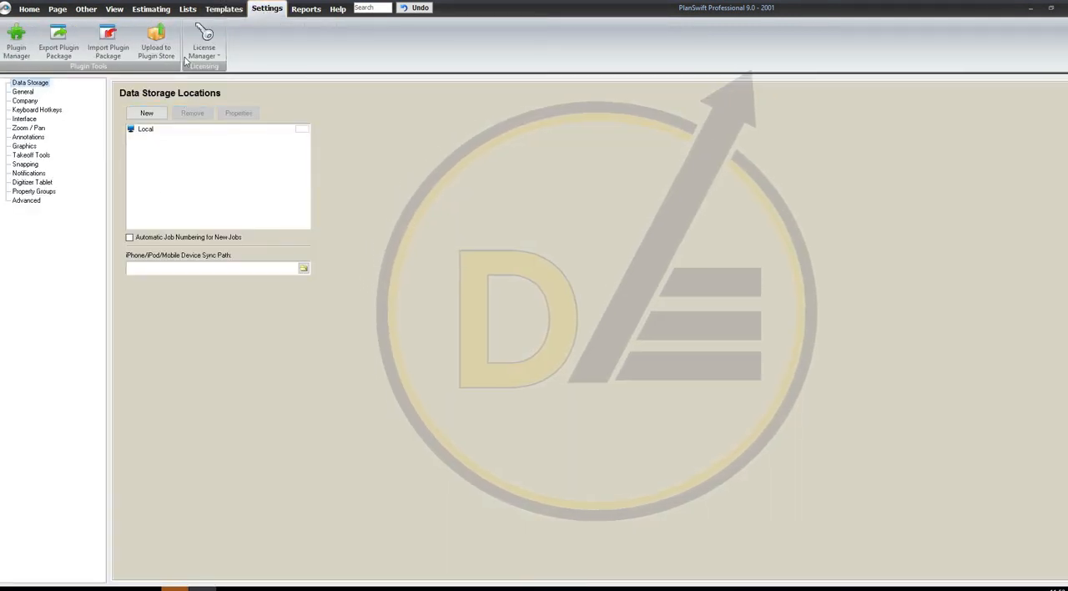
click(22, 91)
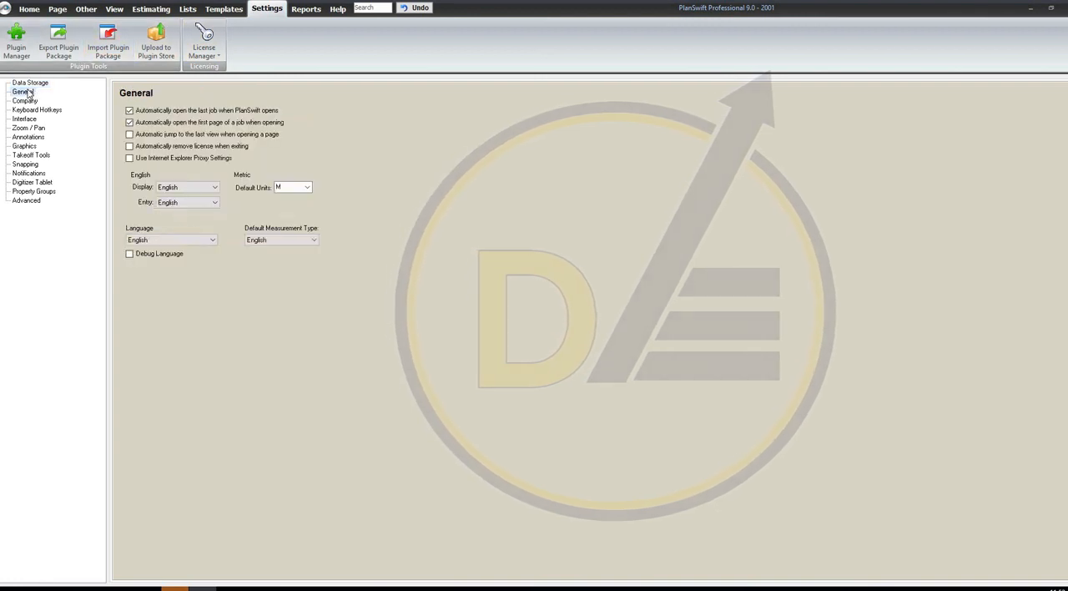
click(32, 155)
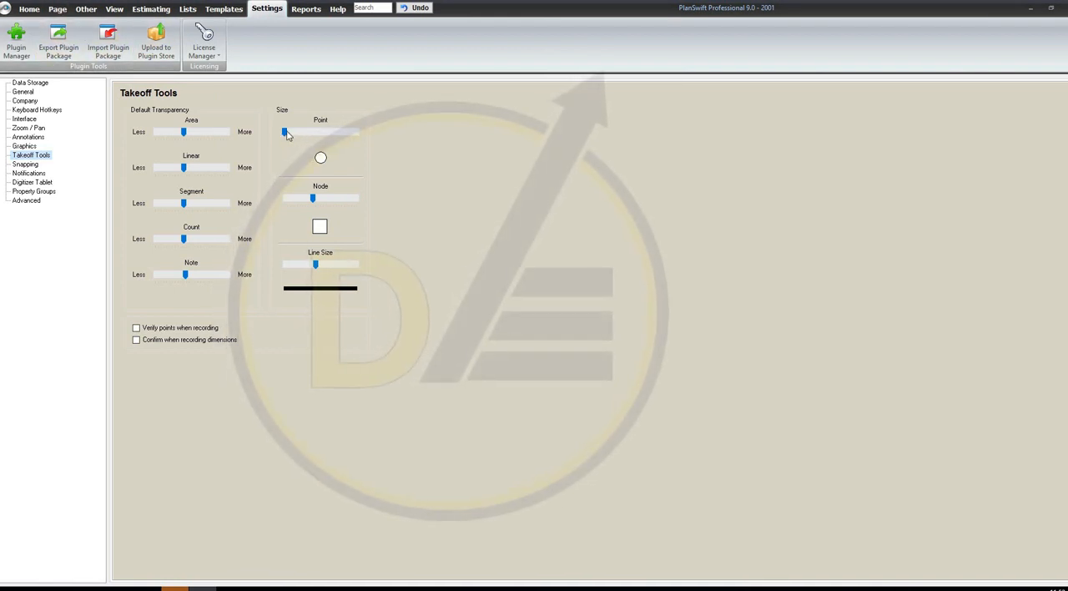
drag(293, 133, 313, 141)
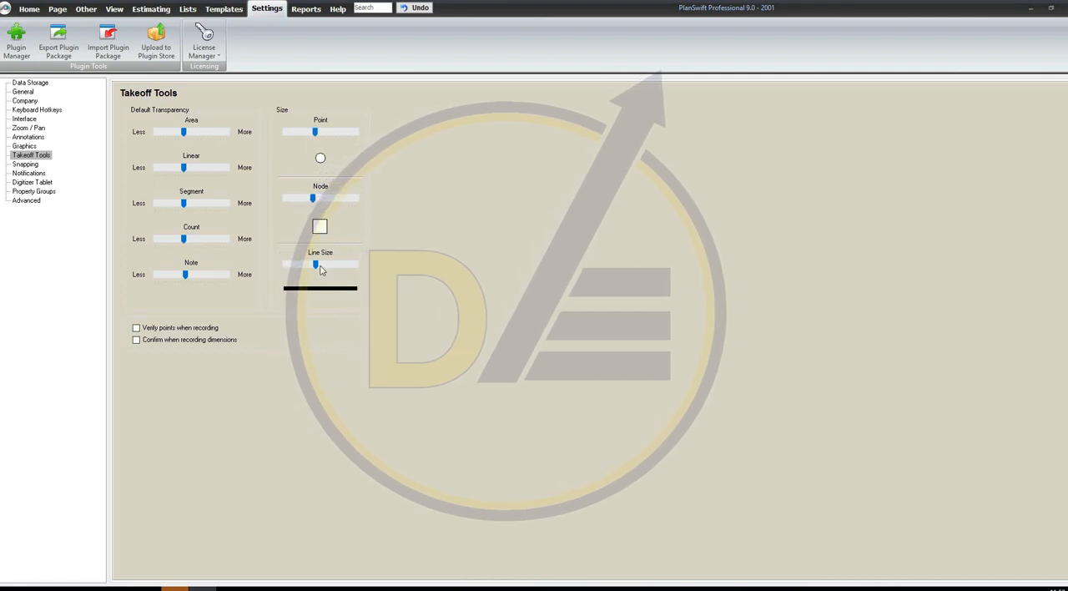
drag(315, 264, 358, 267)
click(29, 9)
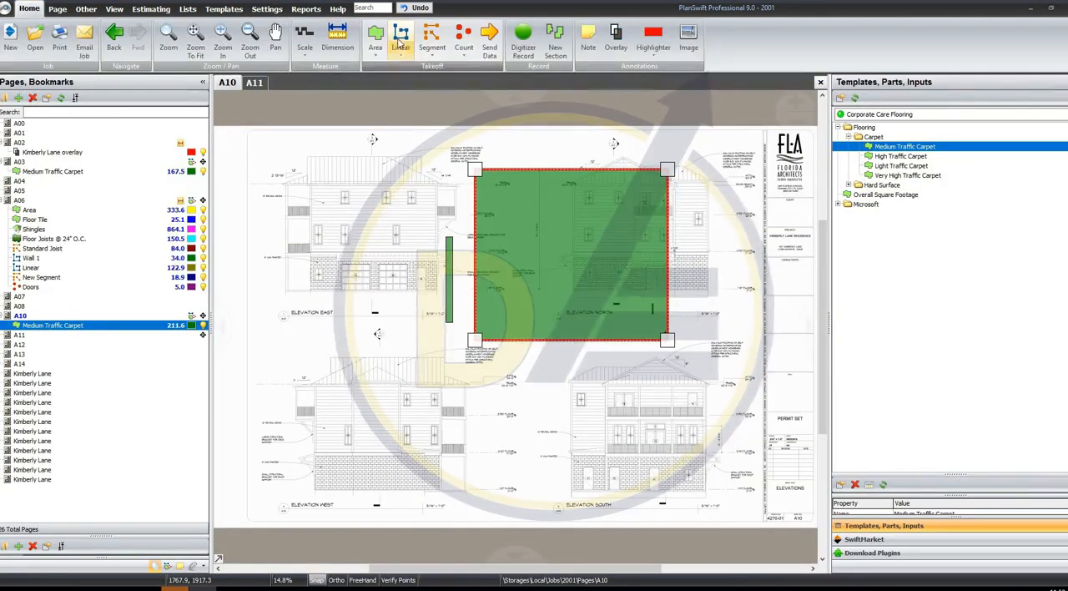
Record a V-shaped Linear takeoff about 24.7 ft long over Elevation East on page A10, keeping the default properties
click(400, 42)
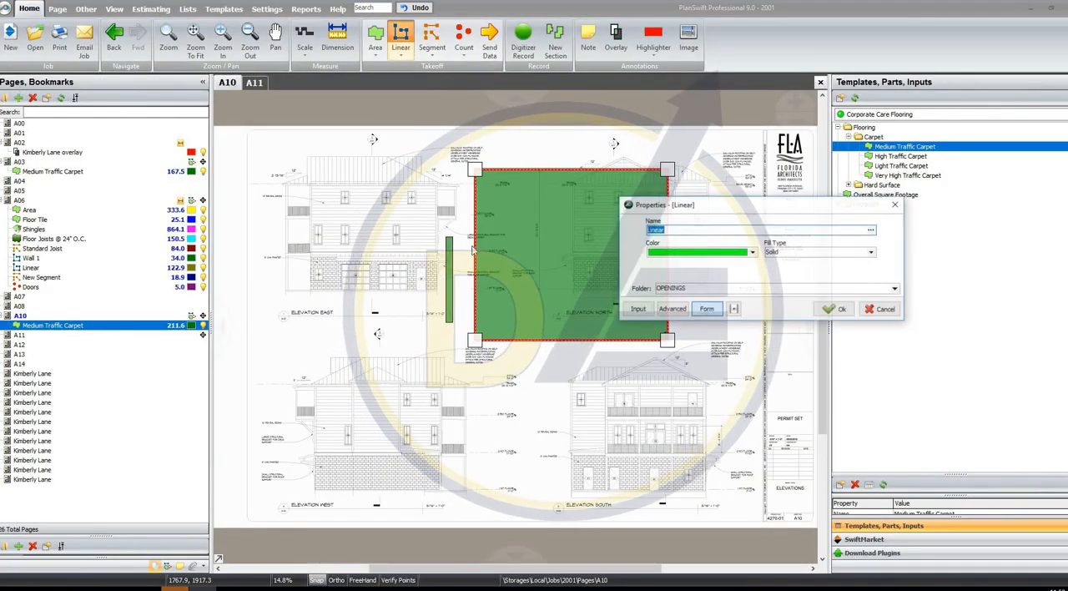
key(Return)
click(333, 206)
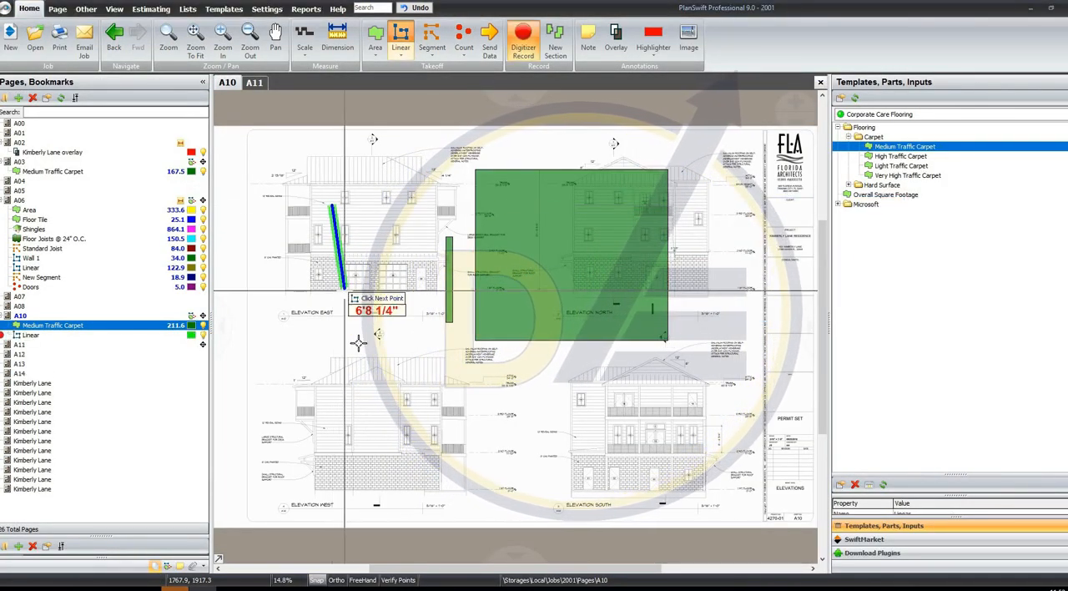
click(367, 337)
click(449, 185)
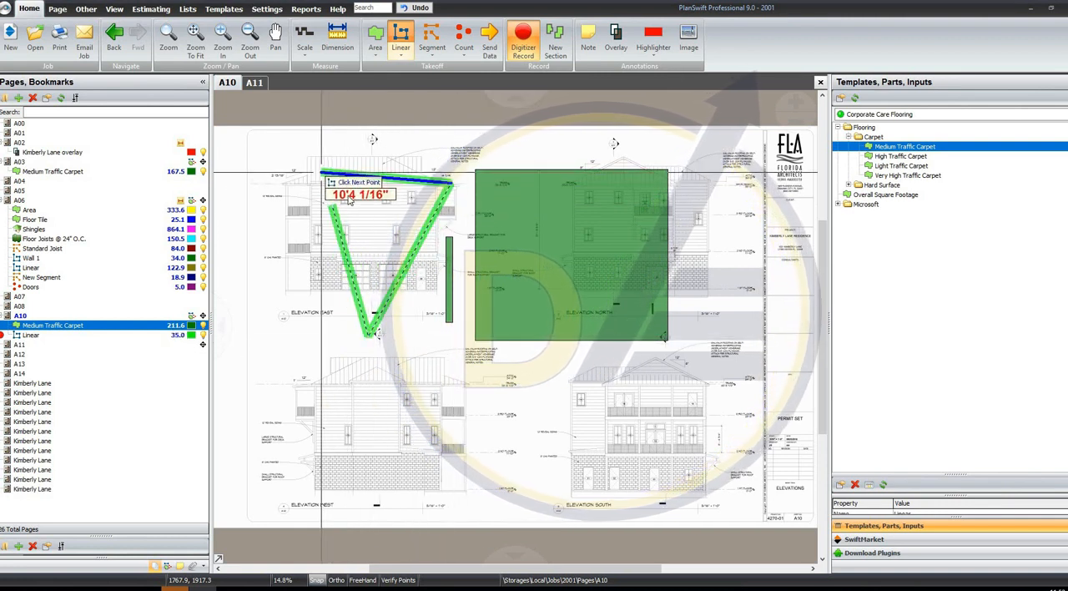
right_click(321, 172)
click(365, 198)
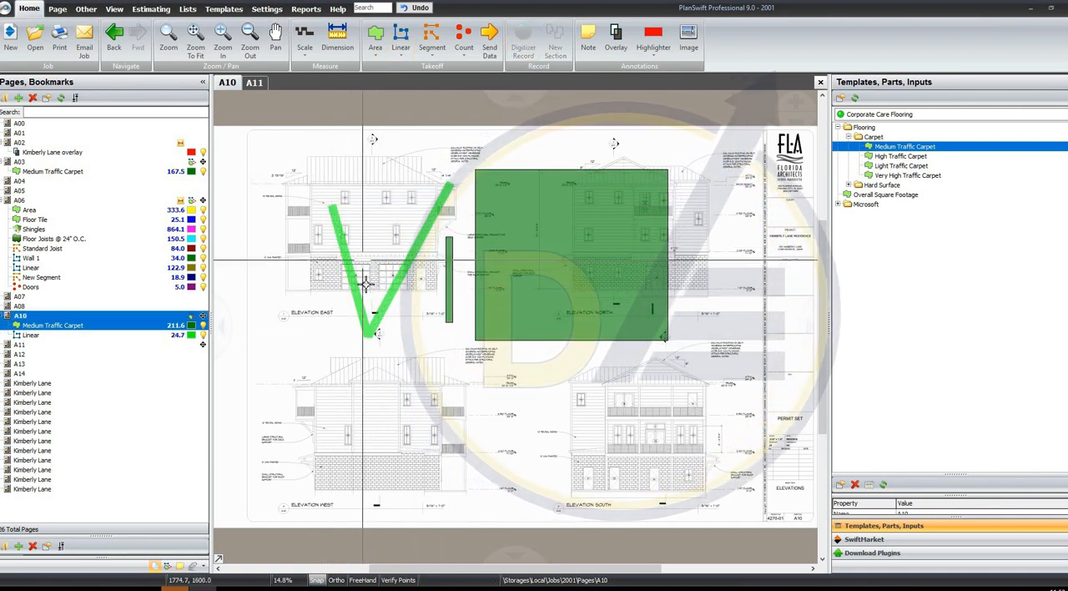
scroll(375, 287, up, 2)
click(195, 37)
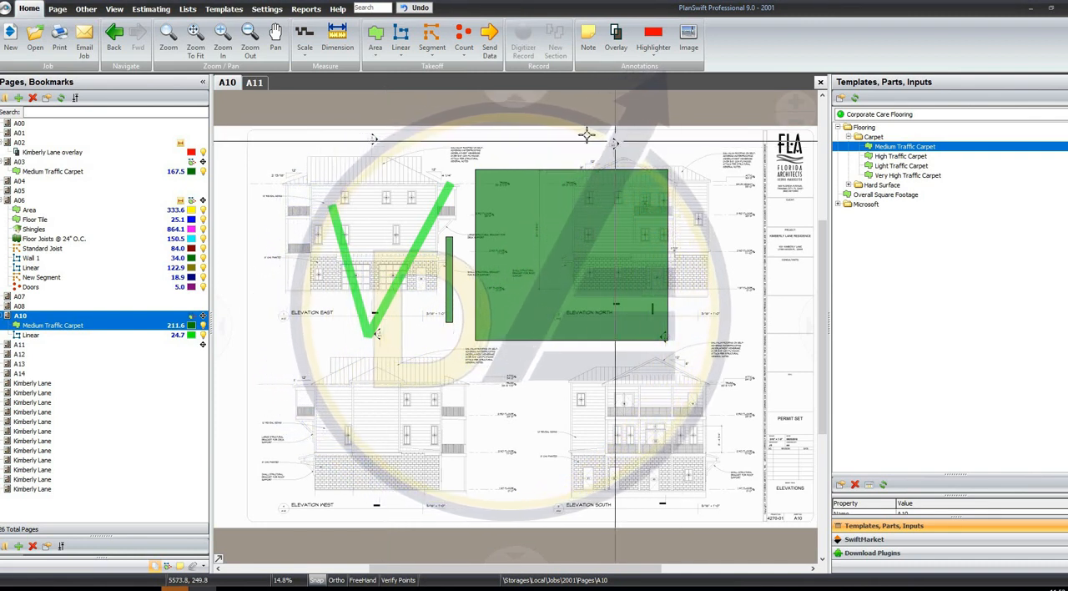
scroll(426, 111, up, 1)
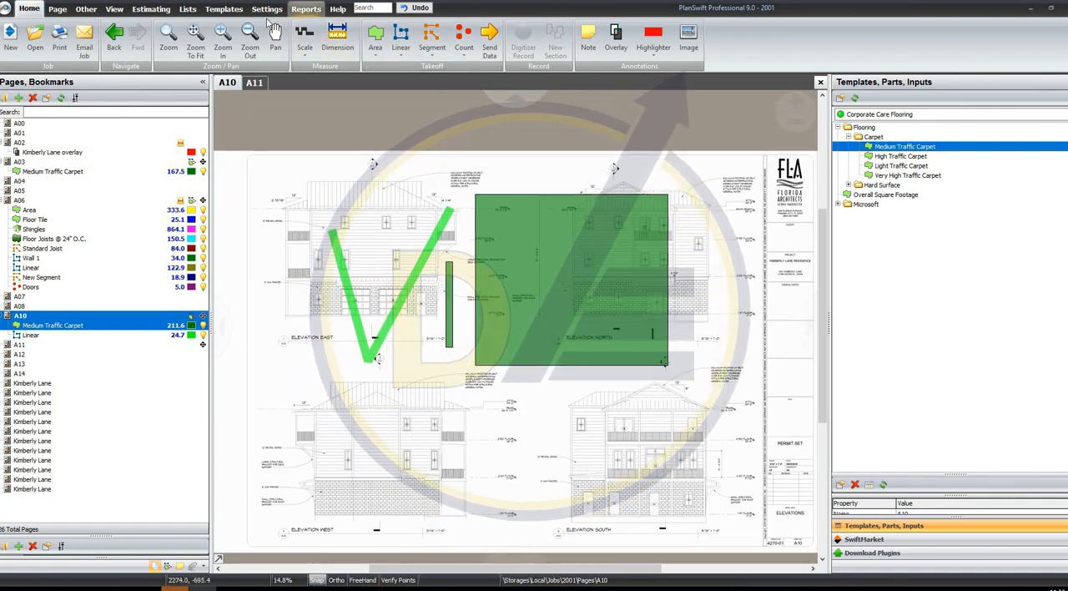
click(201, 26)
Look through the Takeoff Tools, Digitizer Tablet, Zoom / Pan, Keyboard Hotkeys, General and Data Storage settings
click(223, 10)
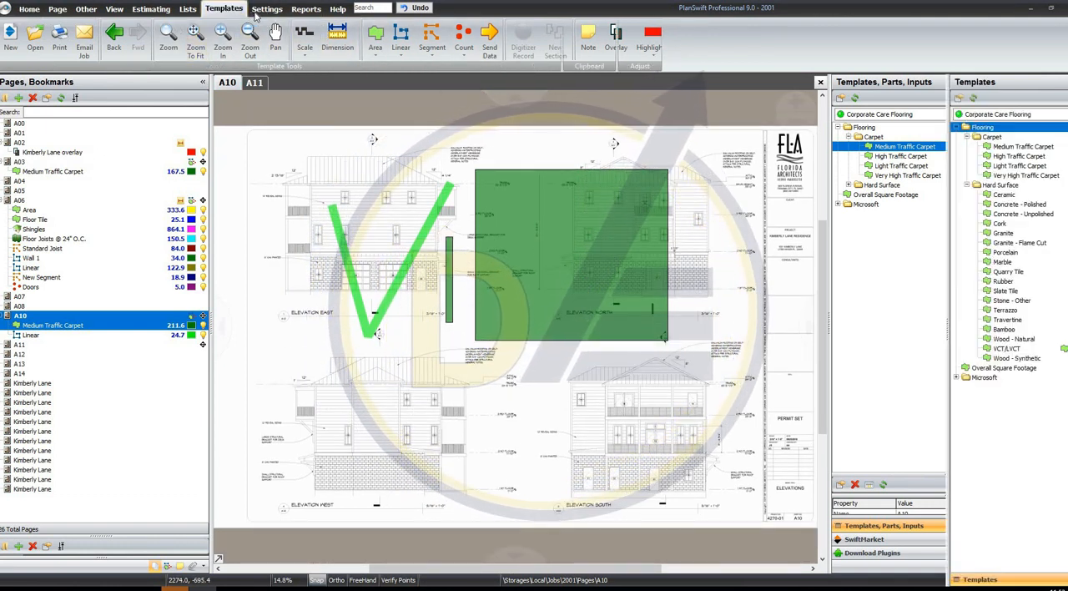
click(265, 11)
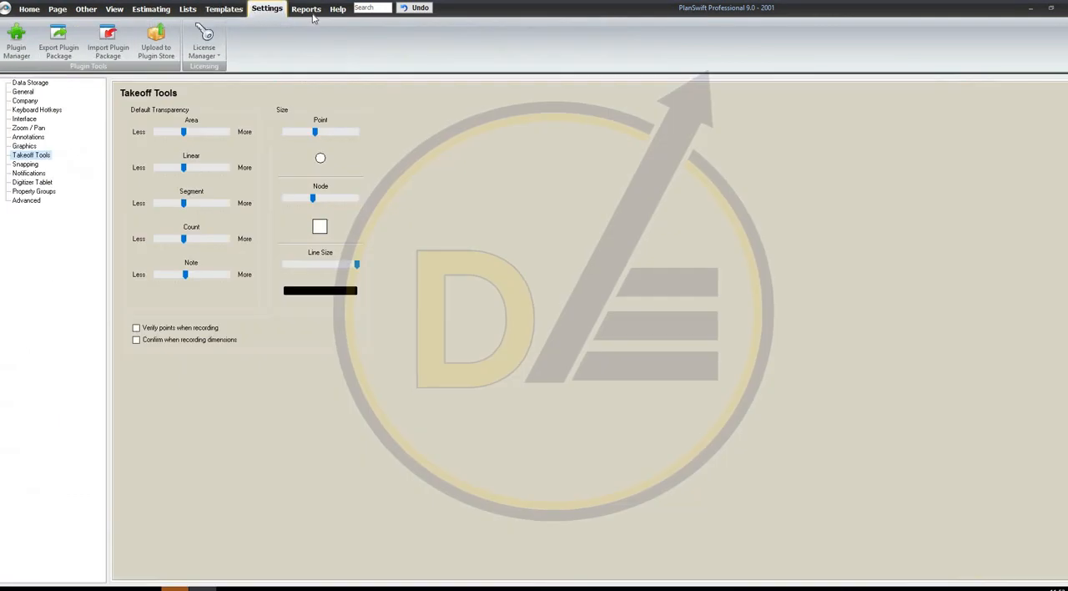
click(34, 182)
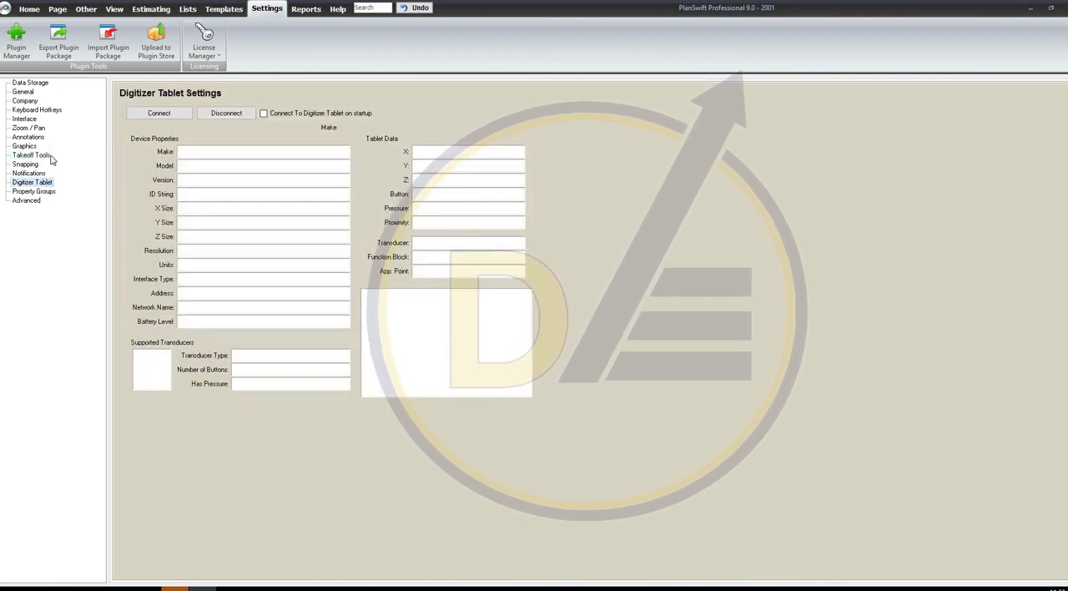
click(34, 155)
click(33, 128)
click(46, 109)
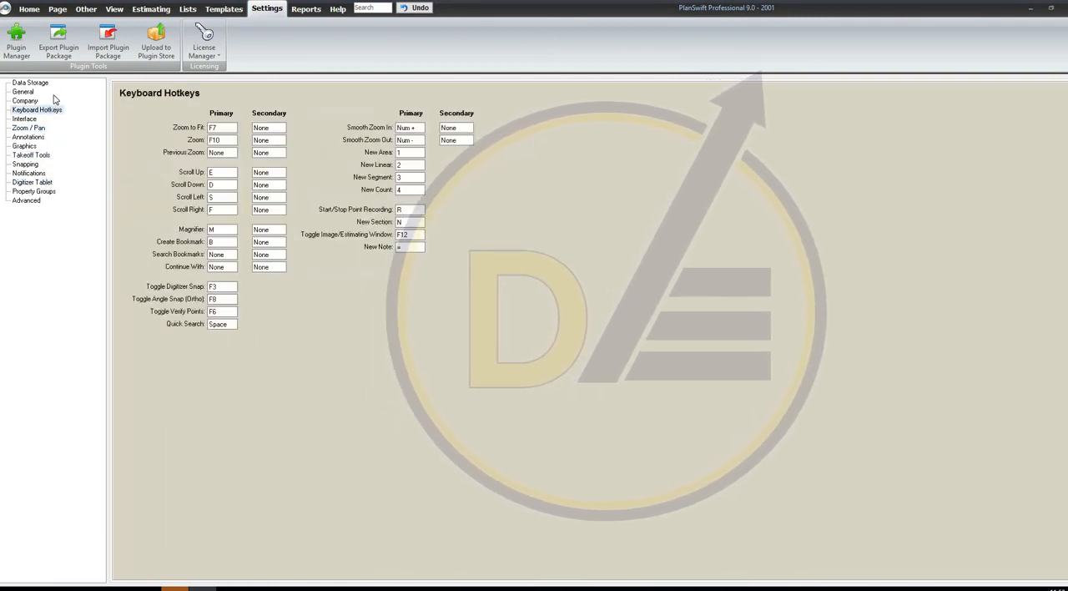
click(33, 91)
click(37, 82)
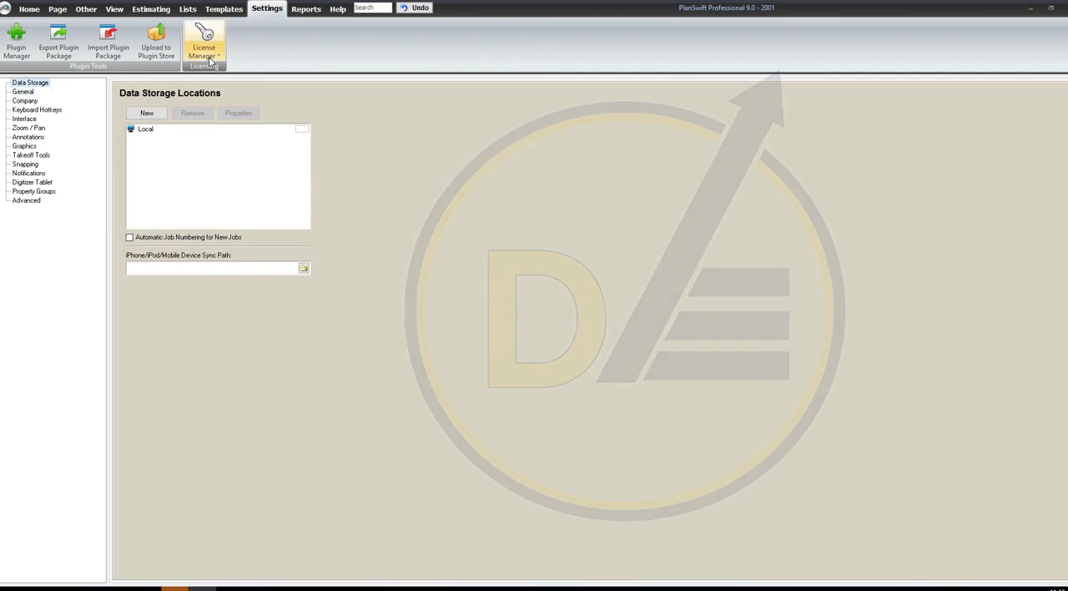
Check the available License Manager options and return to the plan on page A10
click(219, 57)
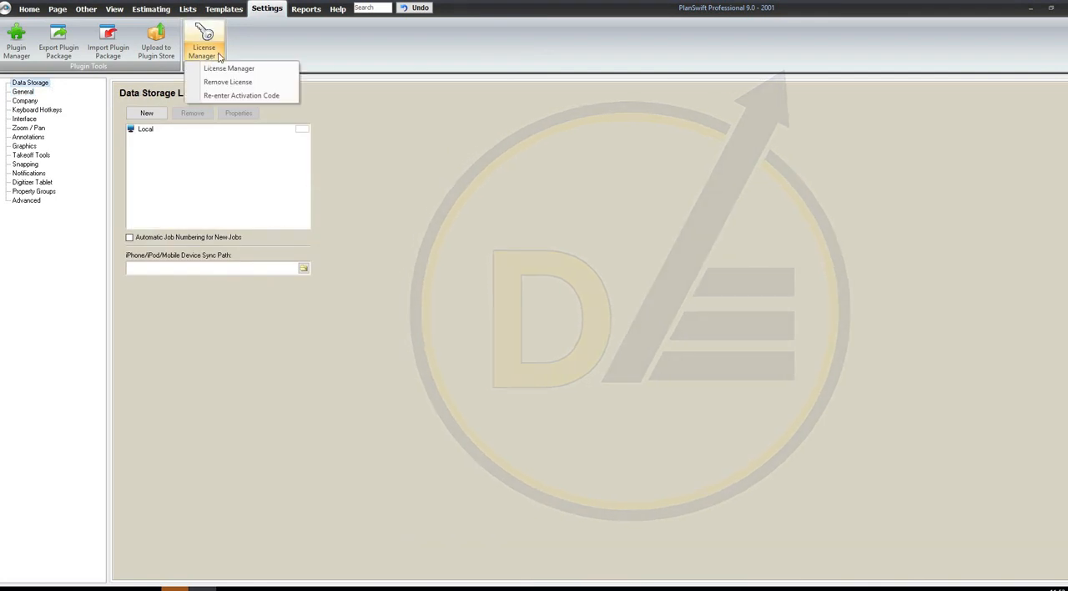
click(336, 53)
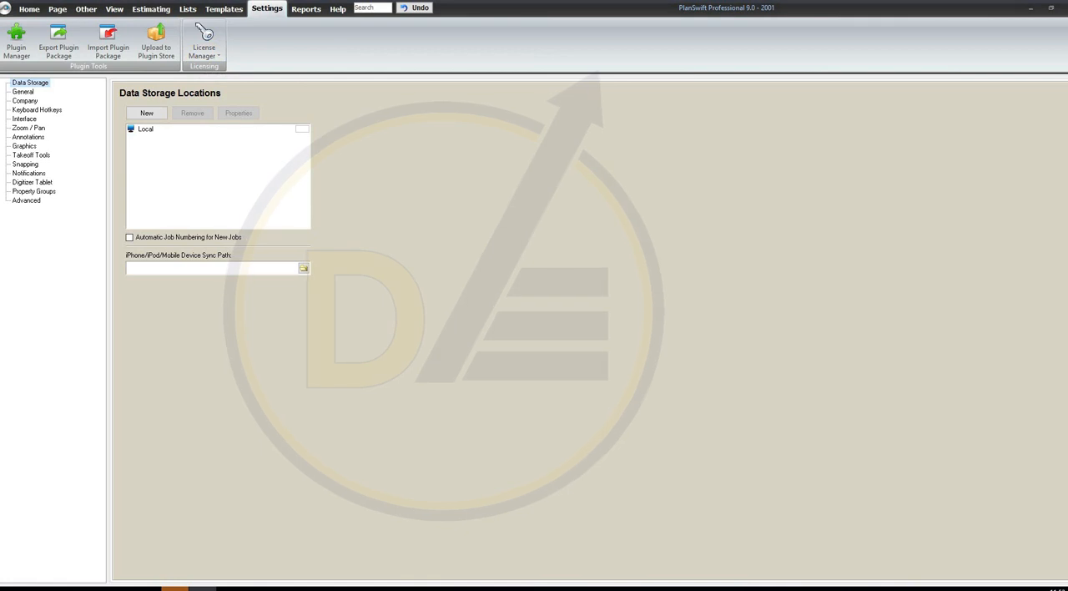
click(29, 9)
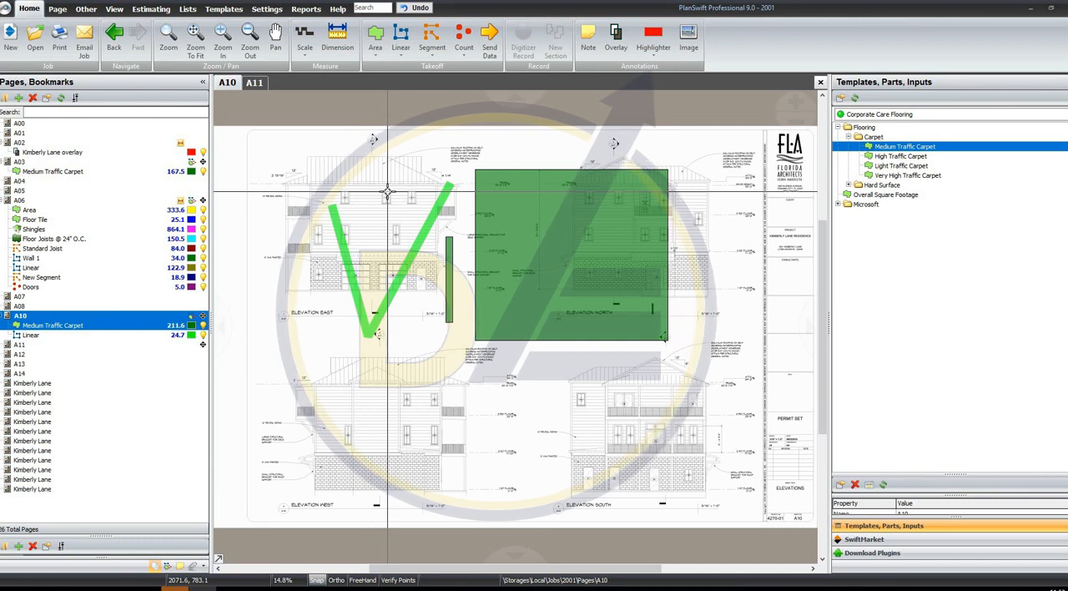
Set the scale of page A10 to 3/16" = 1' 0" to match the printed note under Elevation West
scroll(390, 518, up, 2)
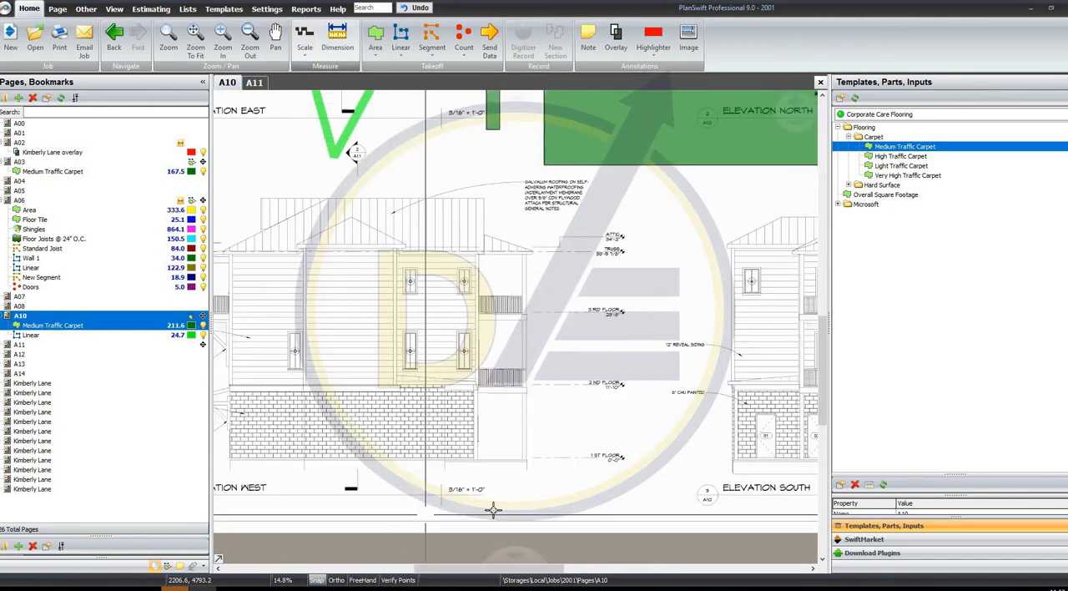
scroll(493, 508, up, 5)
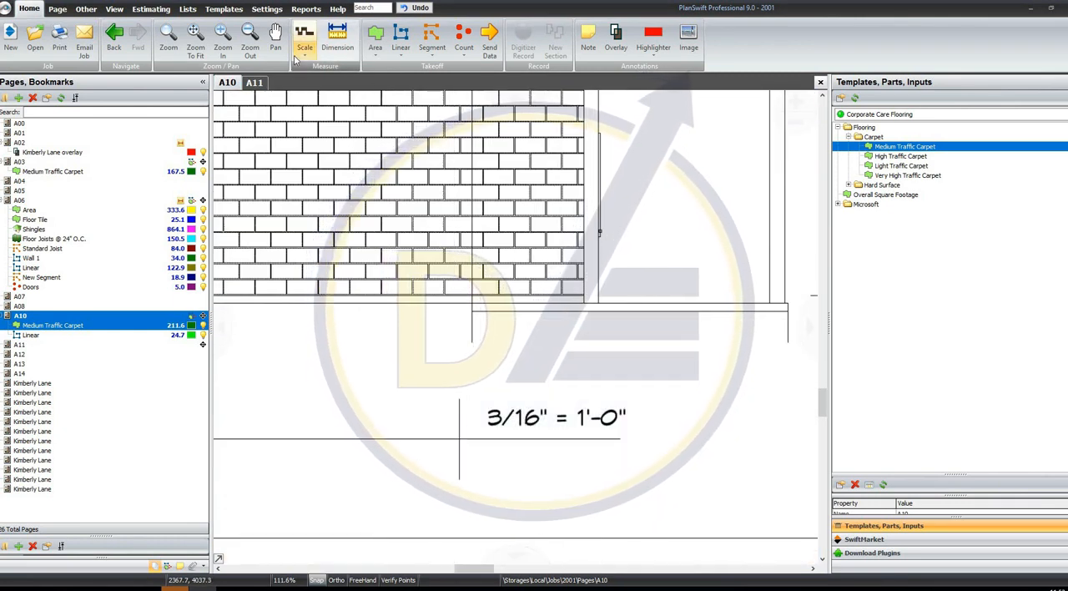
click(296, 57)
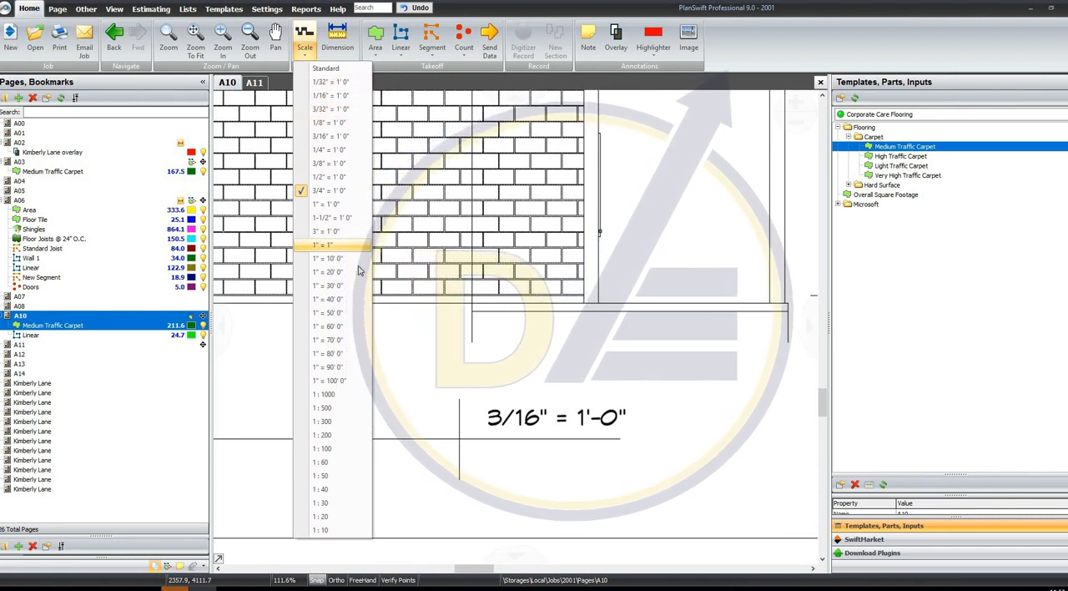
click(344, 137)
Dimension the height from the 1st Floor line to the 2nd Floor line beside Elevation West
scroll(575, 242, down, 4)
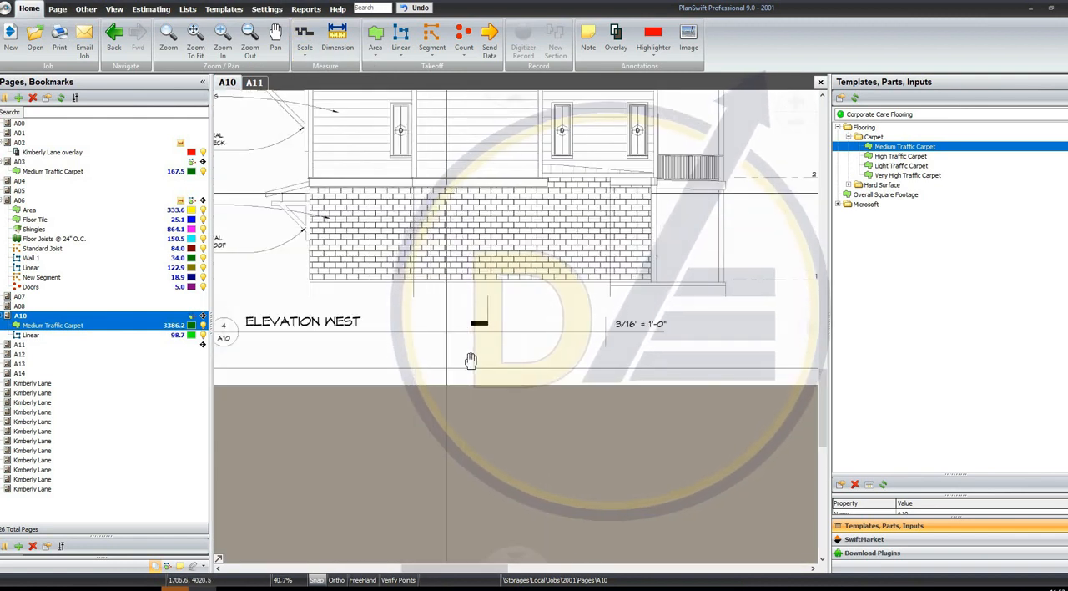
drag(470, 360, 472, 577)
click(337, 40)
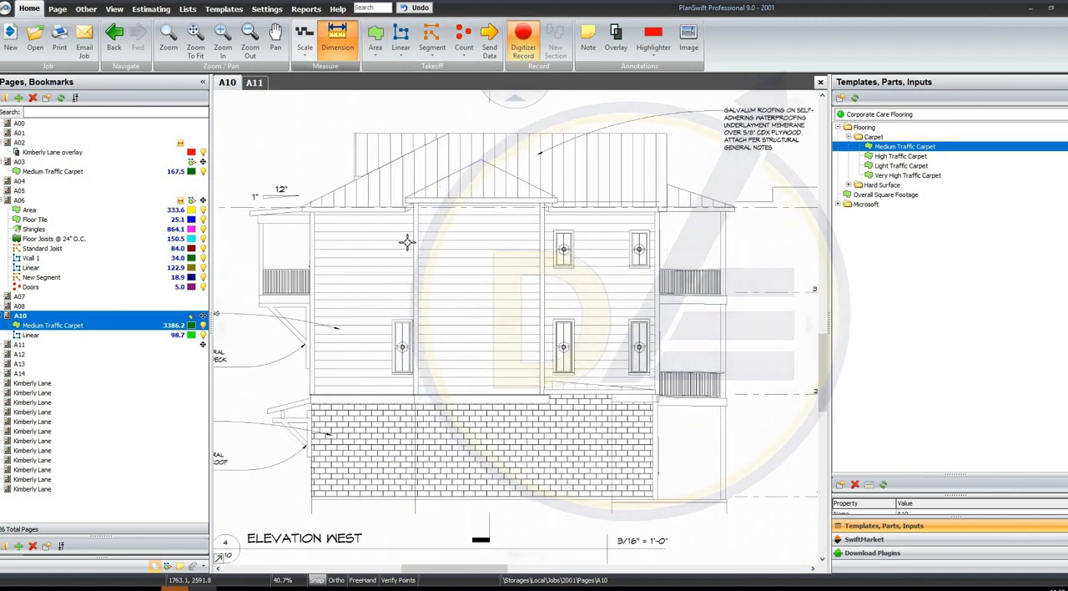
scroll(635, 401, up, 8)
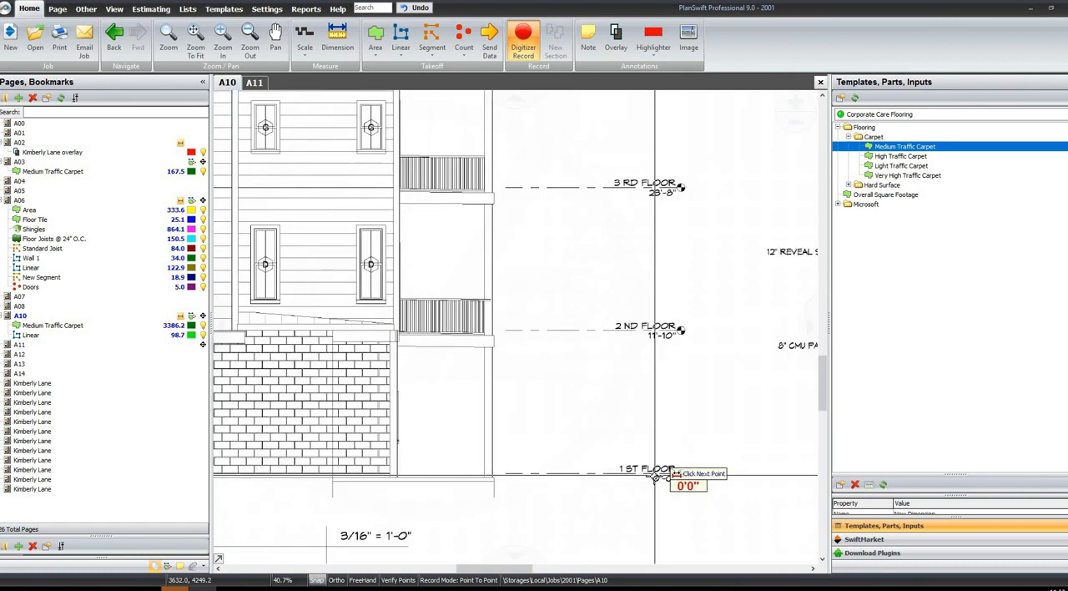
scroll(622, 443, down, 3)
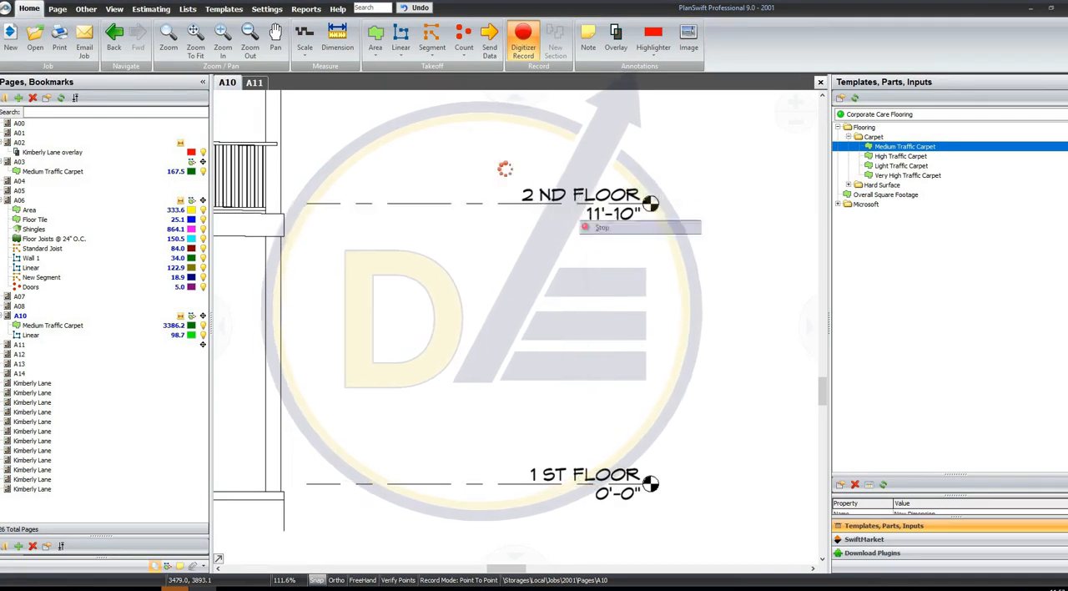
key(Escape)
click(547, 482)
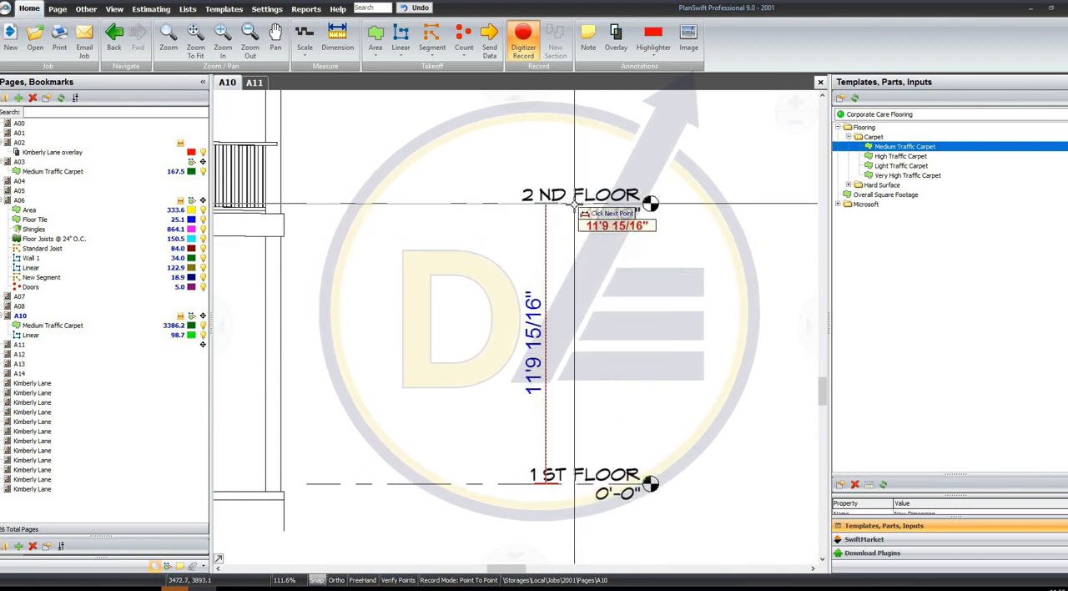
click(574, 205)
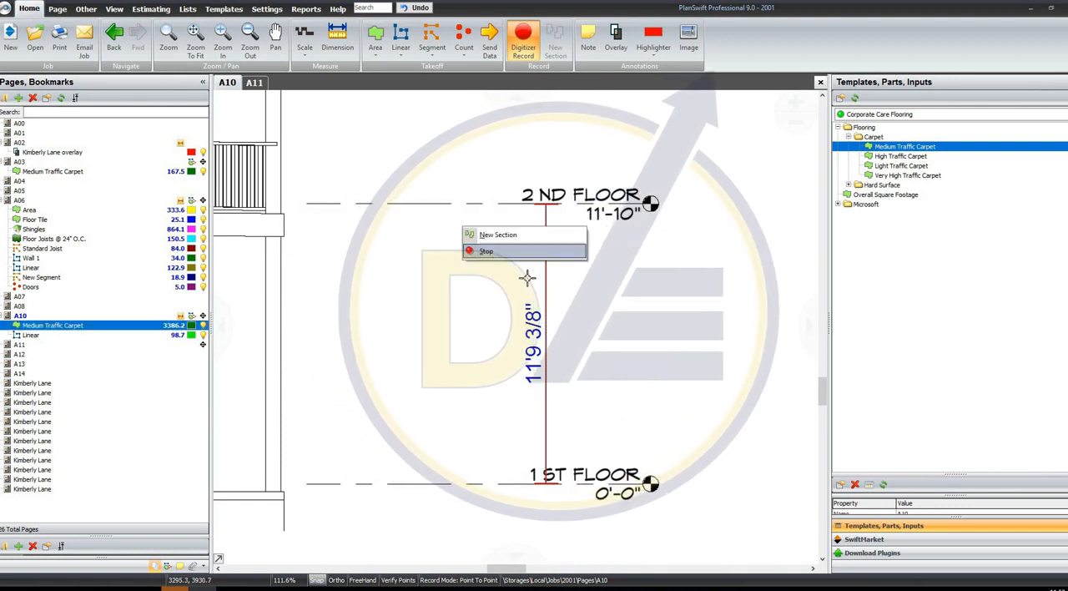
click(496, 251)
Compare the floor-height dimension with the printed floor levels and scale note beside Elevation West
scroll(514, 271, down, 3)
drag(493, 322, 534, 310)
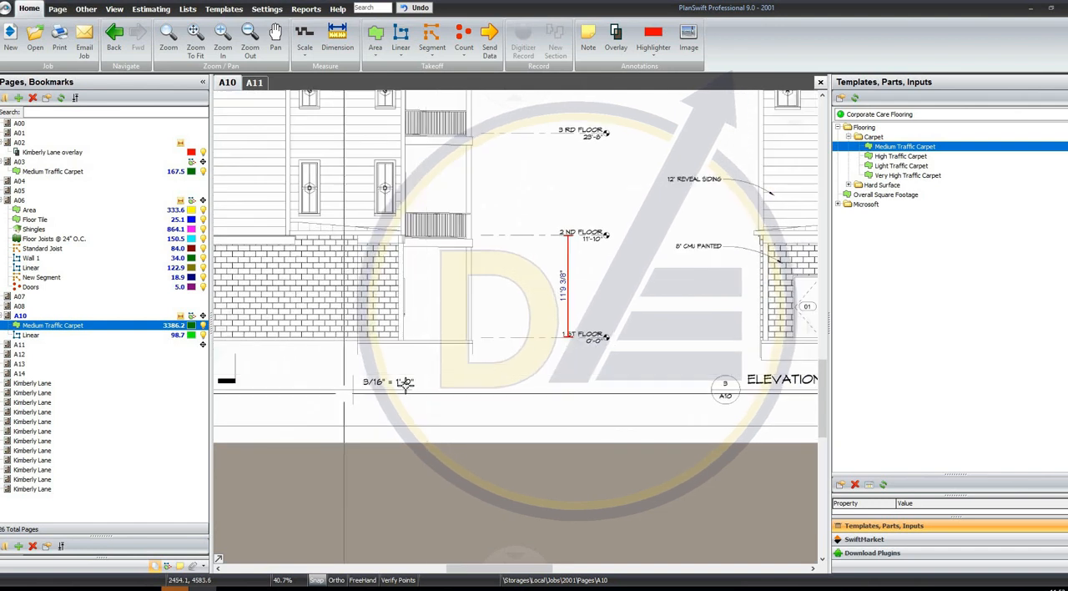
scroll(380, 389, up, 4)
drag(302, 330, 568, 404)
scroll(459, 331, down, 4)
drag(459, 331, 529, 384)
scroll(529, 384, down, 1)
scroll(486, 313, up, 1)
scroll(621, 413, up, 1)
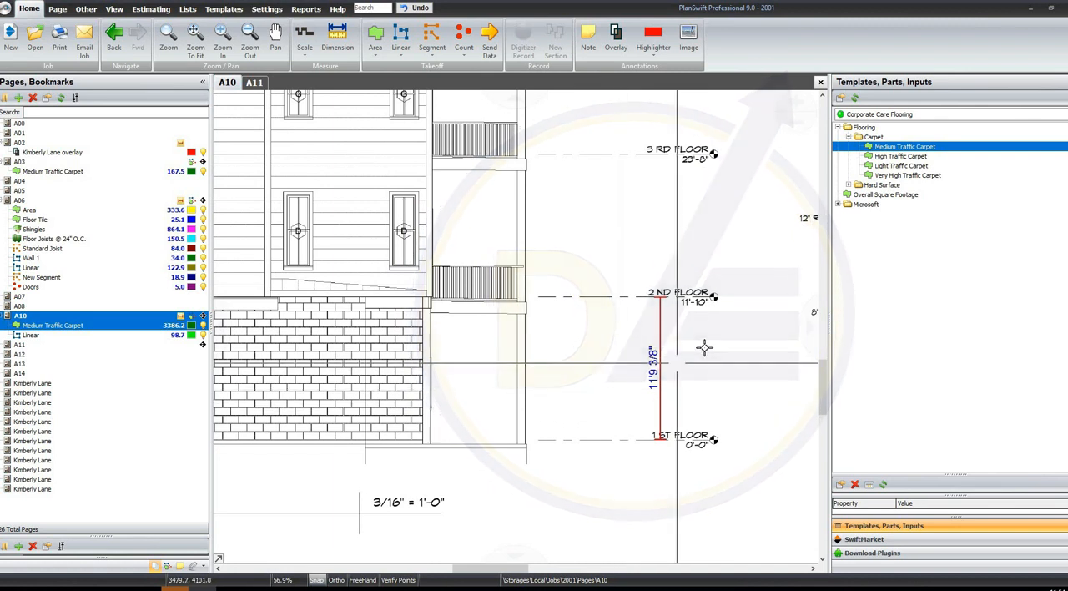
scroll(704, 347, up, 1)
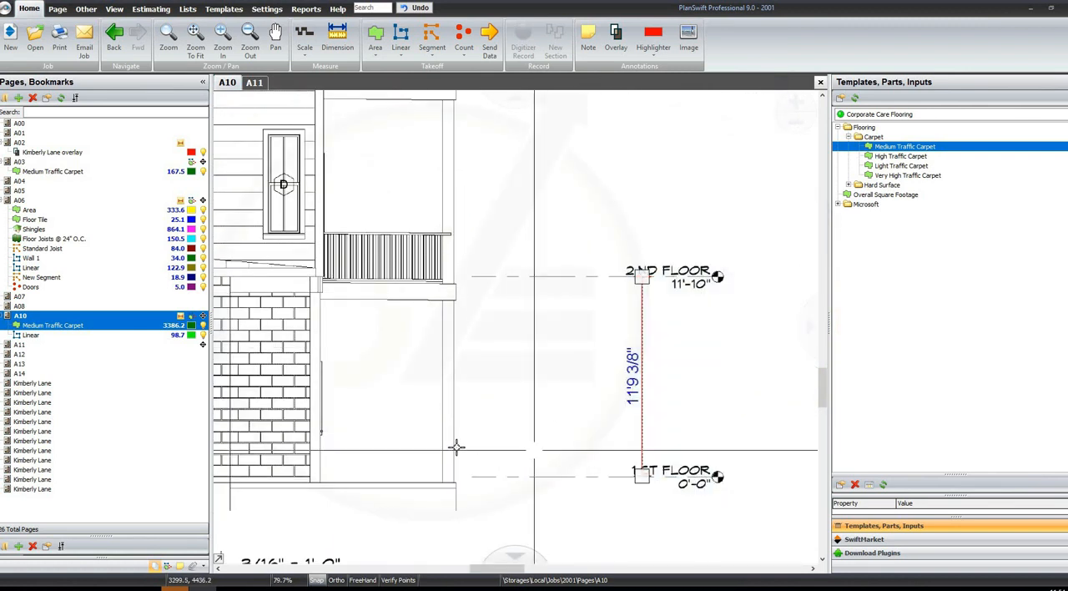
drag(460, 471, 543, 317)
drag(481, 370, 300, 451)
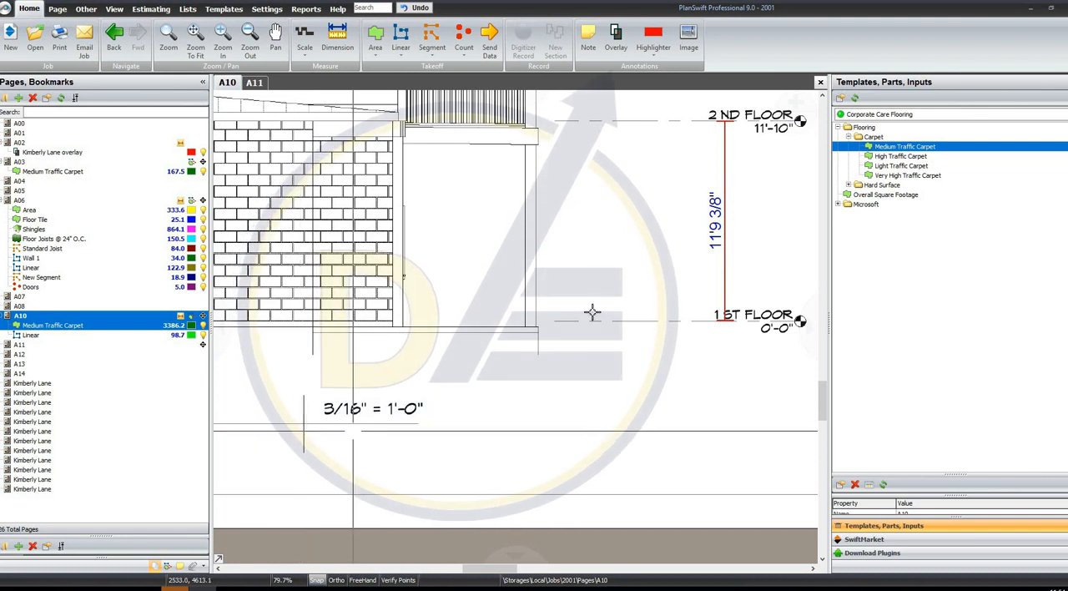
Try the scale 1/8" = 1' 0" on page A10 and check the floor-height dimension against the printed levels
click(305, 52)
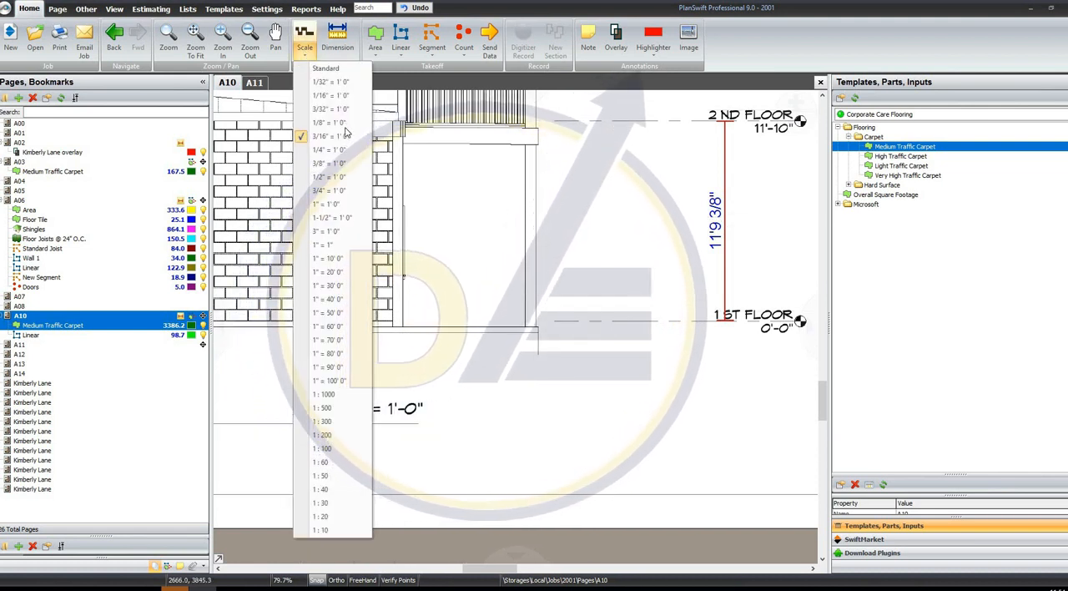
click(338, 123)
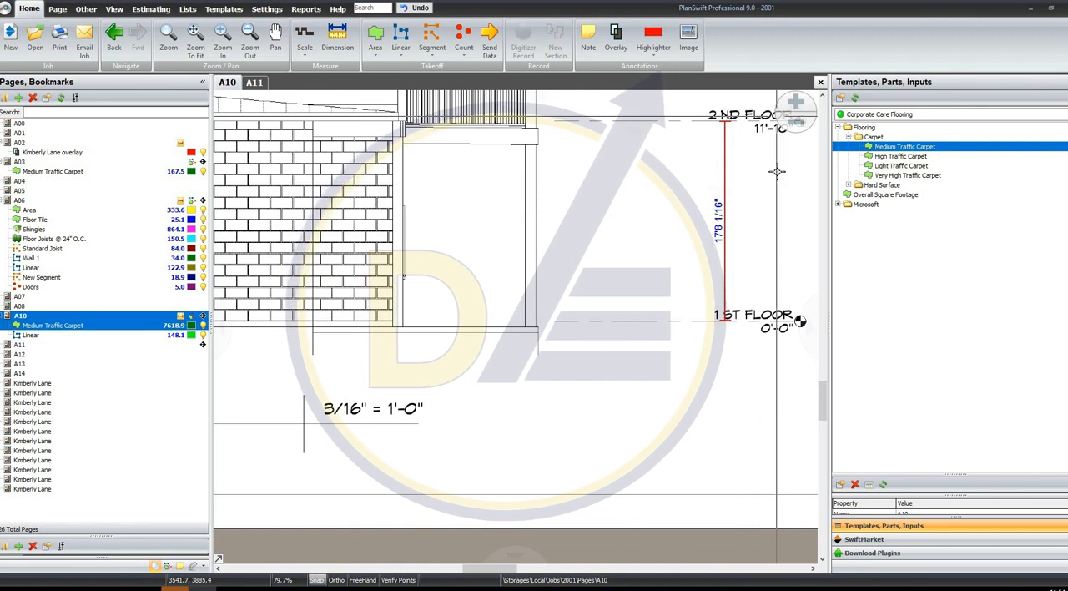
scroll(777, 172, up, 2)
drag(646, 257, 541, 338)
drag(670, 111, 519, 531)
Examine the printed scale note under Elevation West and the floor-height dimension between the 1st and 2nd Floor lines
scroll(512, 325, down, 3)
drag(453, 366, 568, 330)
scroll(345, 453, up, 2)
drag(273, 369, 509, 430)
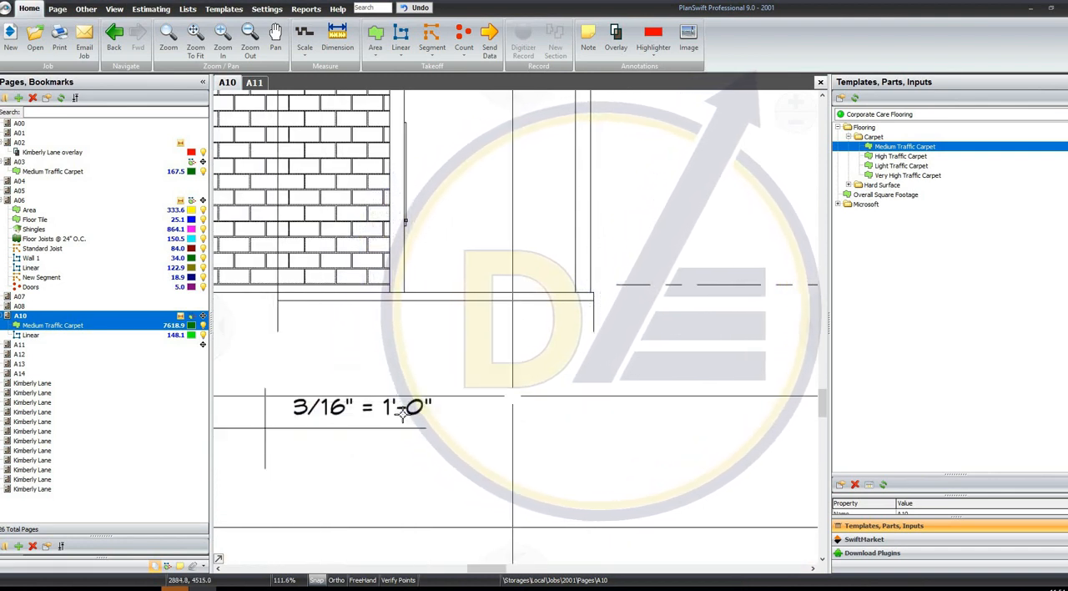
drag(496, 386, 276, 429)
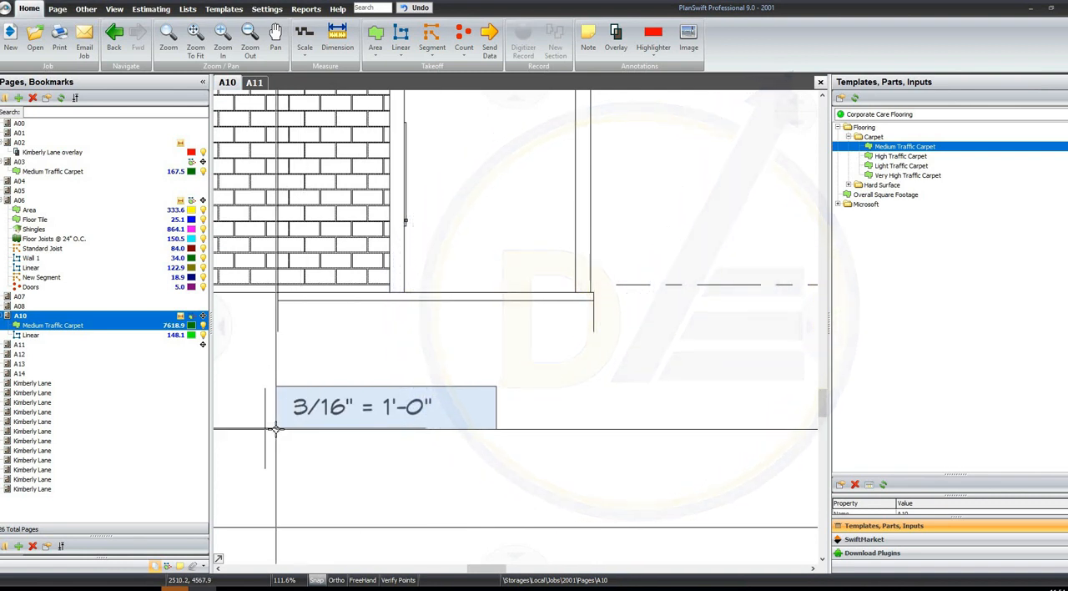
scroll(484, 387, down, 2)
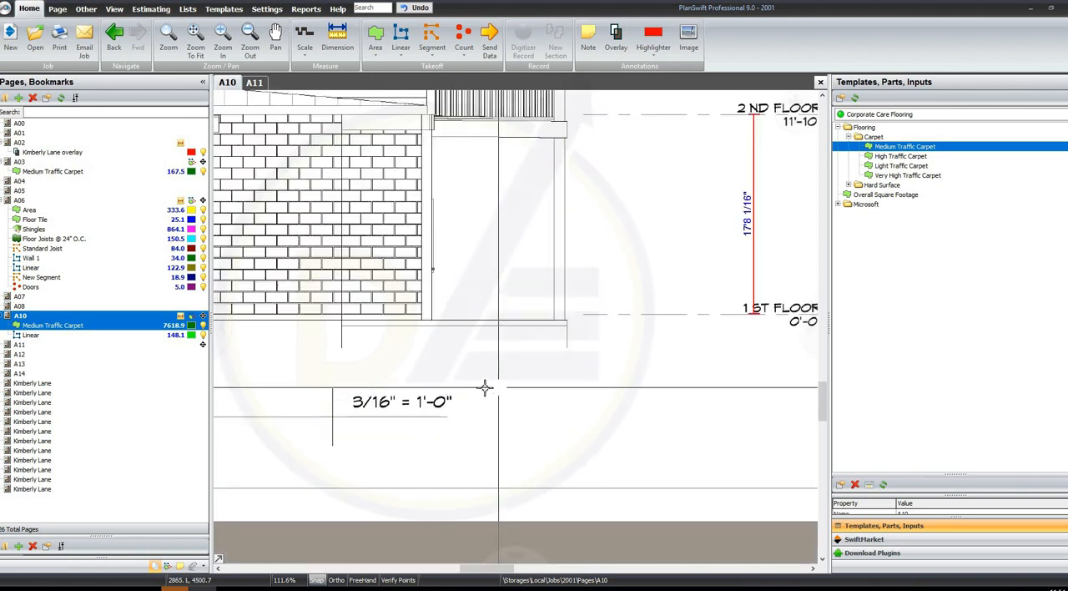
scroll(332, 377, up, 2)
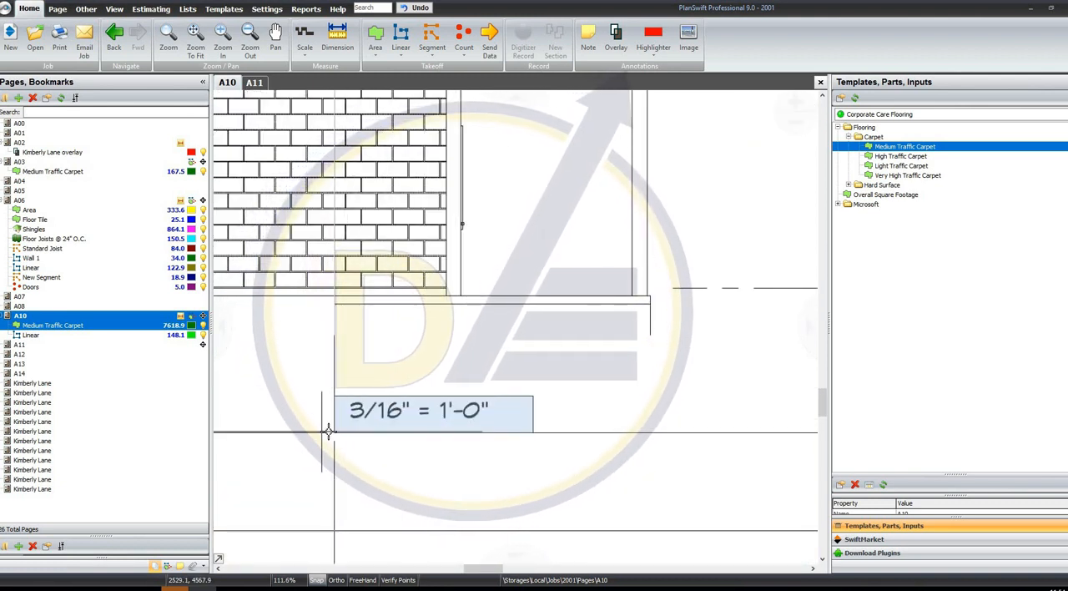
scroll(312, 344, down, 3)
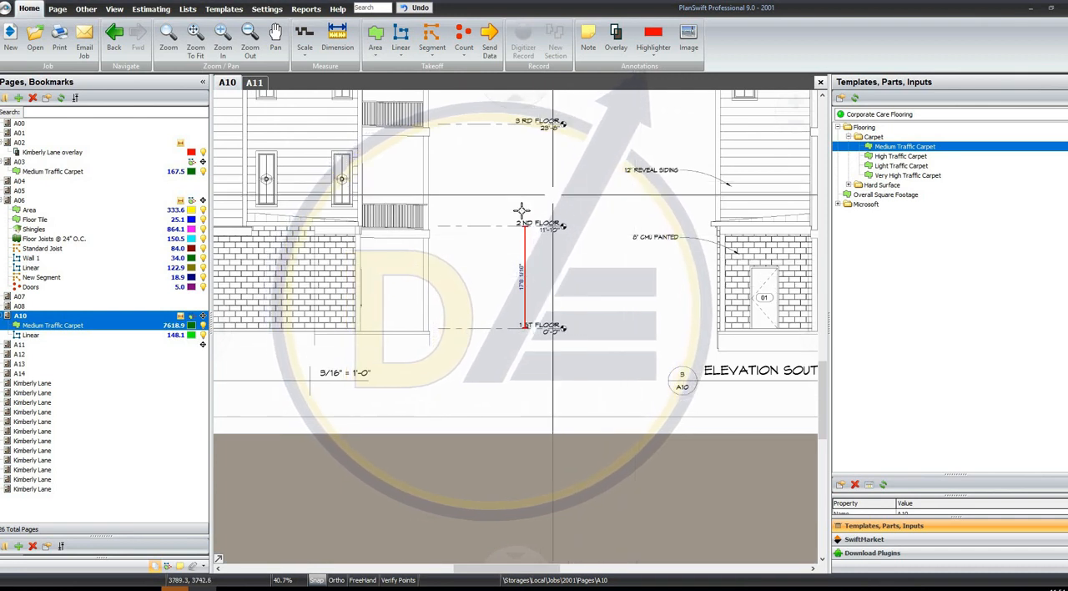
scroll(527, 203, up, 2)
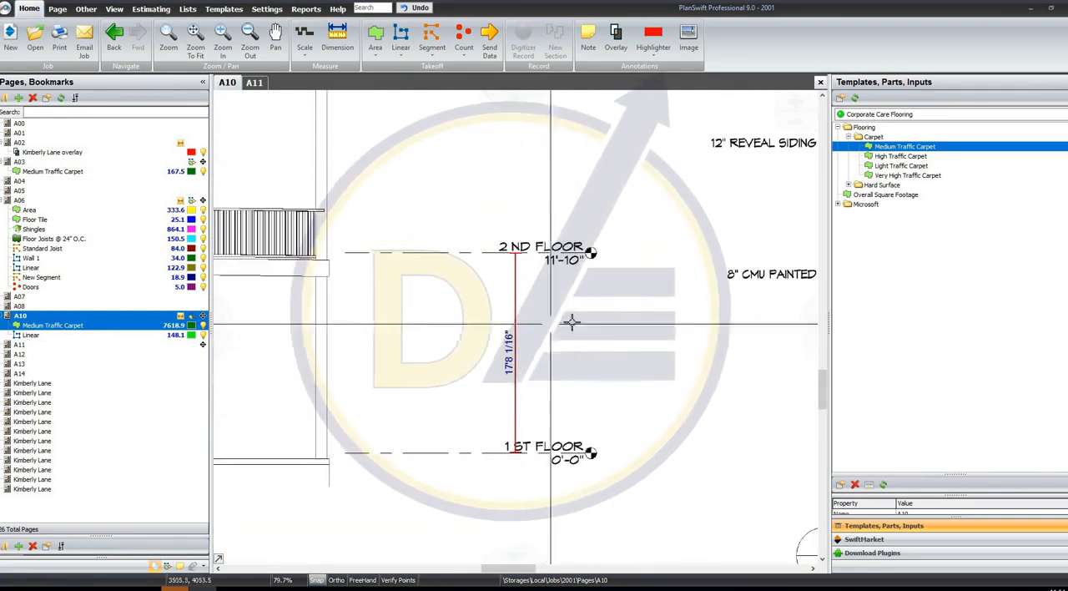
scroll(538, 283, down, 2)
scroll(342, 400, up, 2)
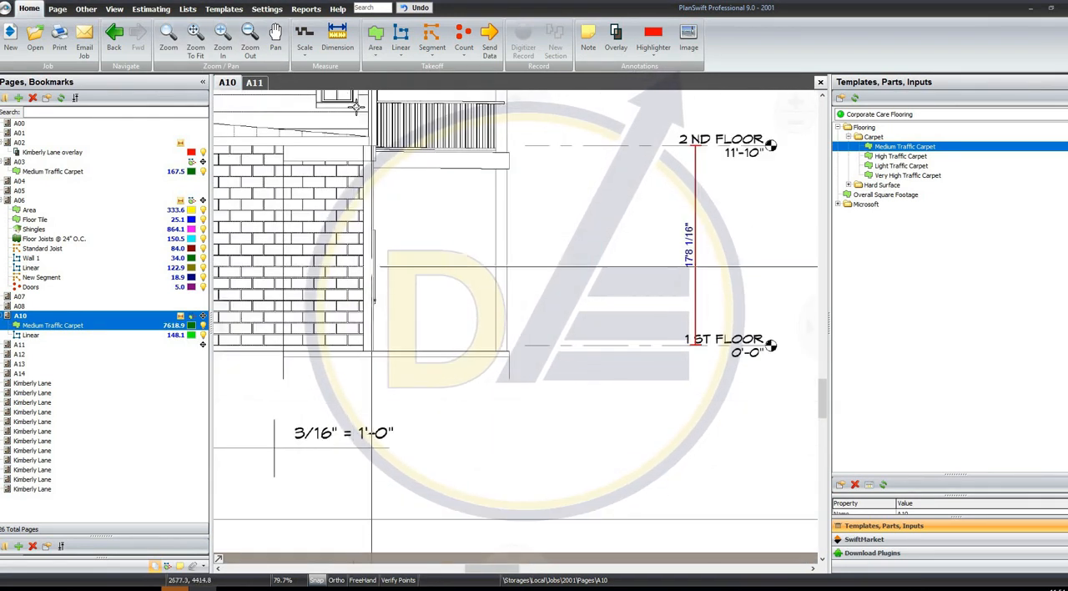
Set the scale of page A10 back to 3/16" = 1' 0" and recheck the floor-height dimension against the printed levels
click(305, 54)
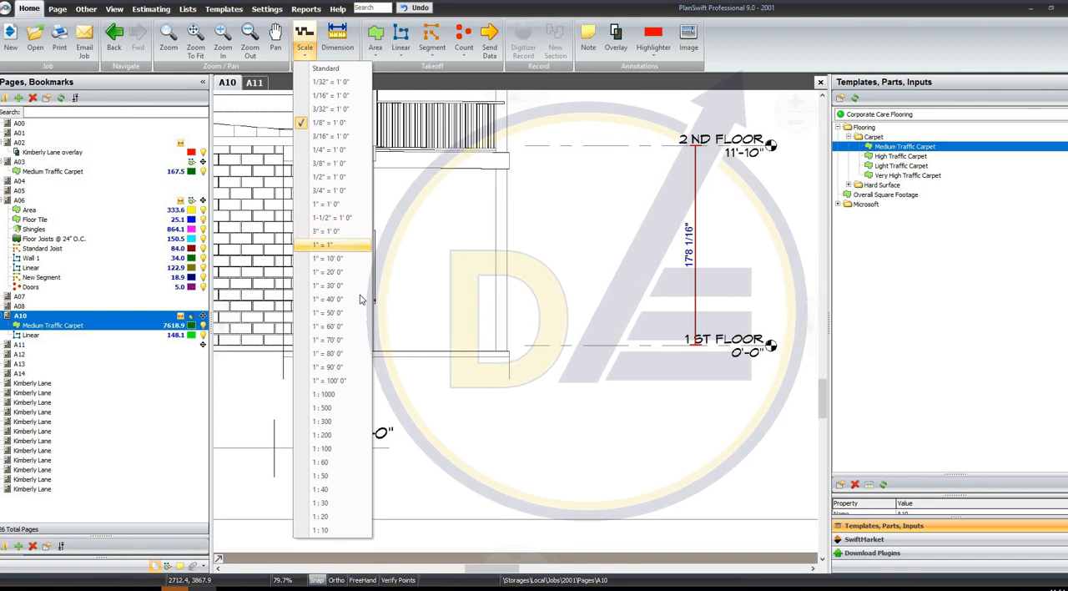
click(364, 443)
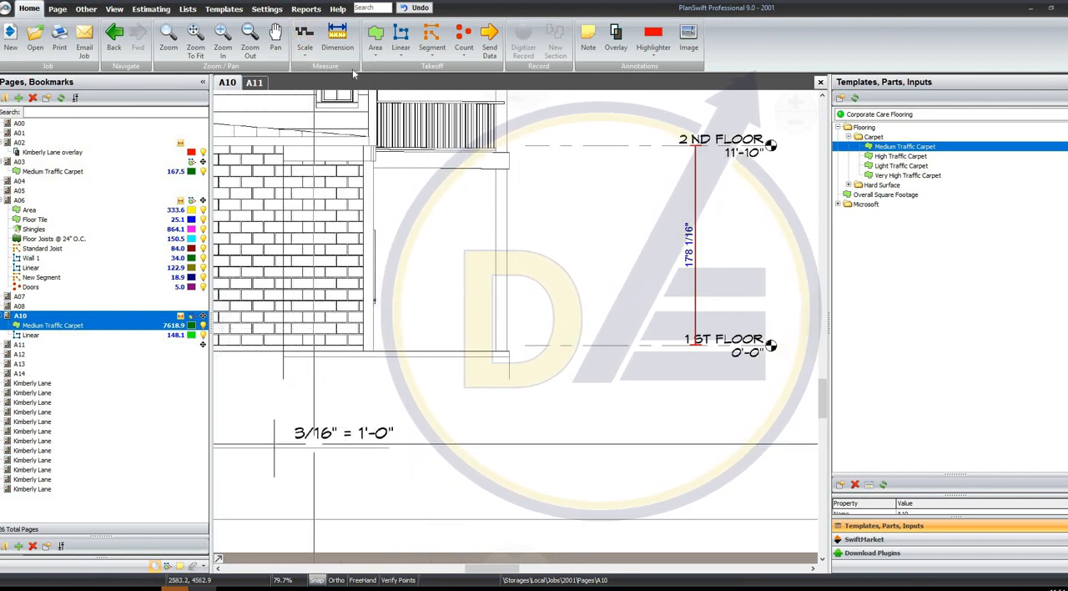
click(307, 53)
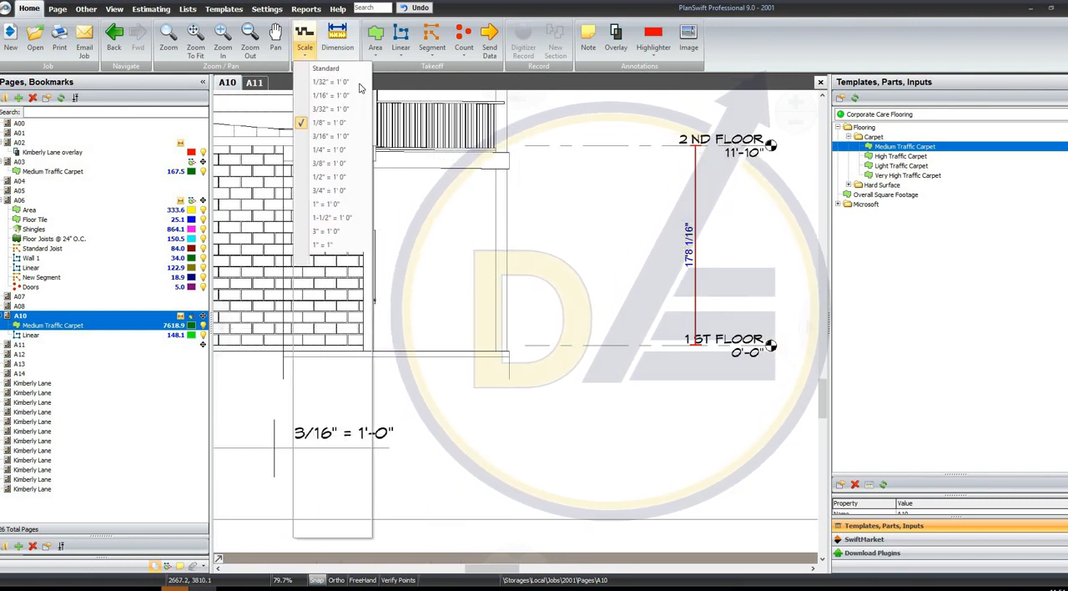
click(348, 137)
scroll(763, 155, up, 1)
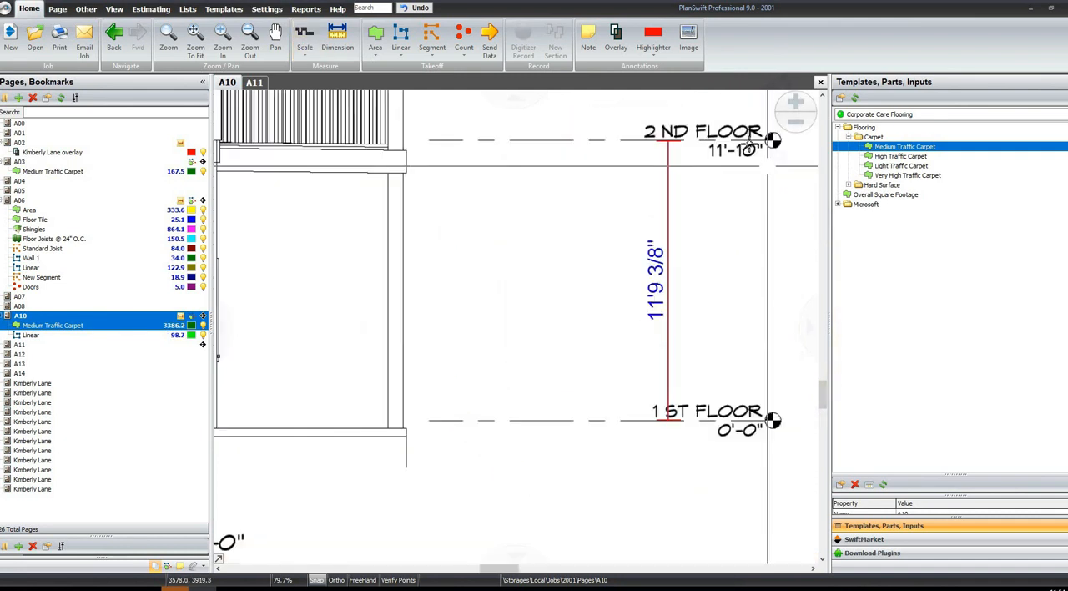
drag(733, 117, 600, 486)
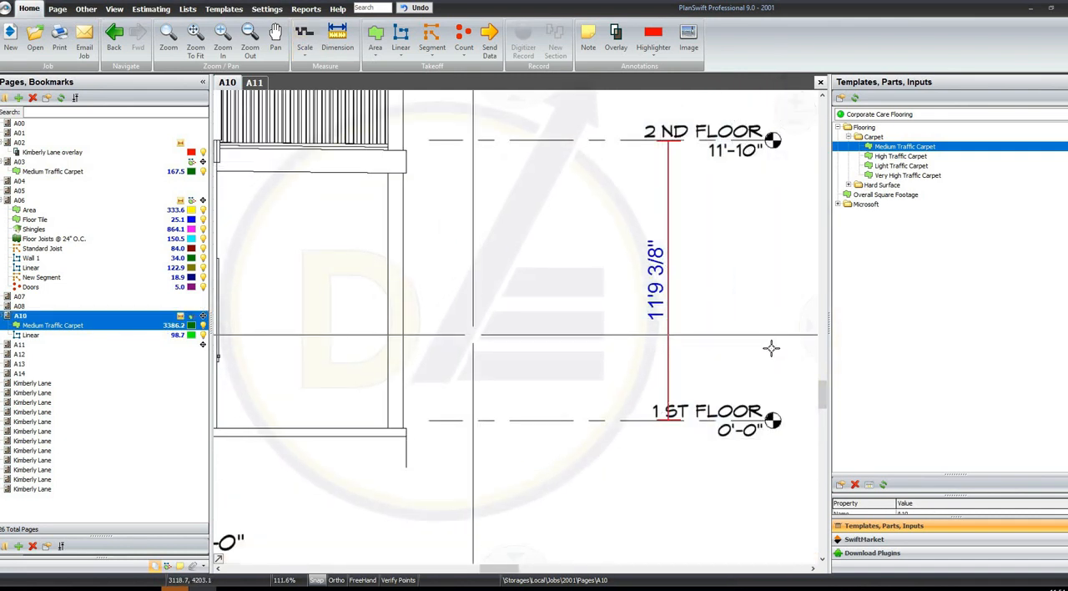
scroll(375, 334, down, 6)
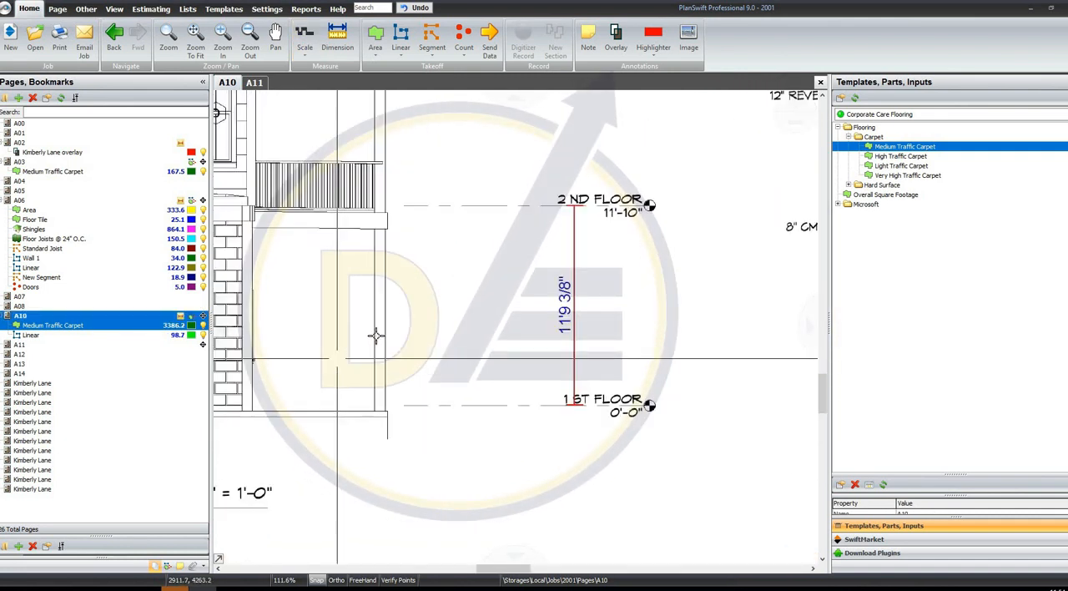
drag(455, 226, 446, 325)
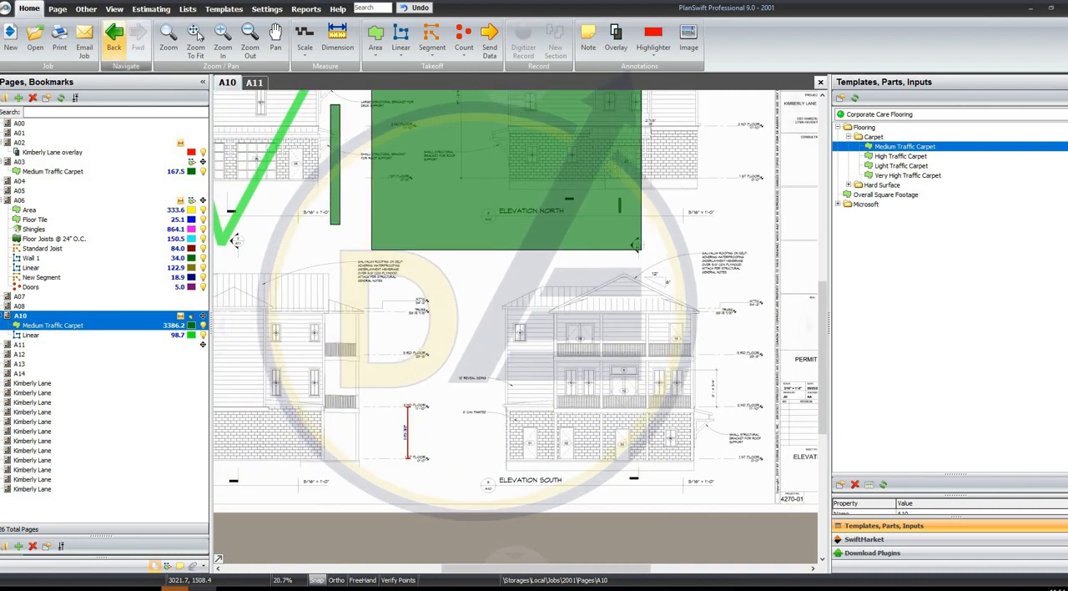
Record a two-point Triangulate measurement about 33 ft long over the roof of Elevation East
click(195, 35)
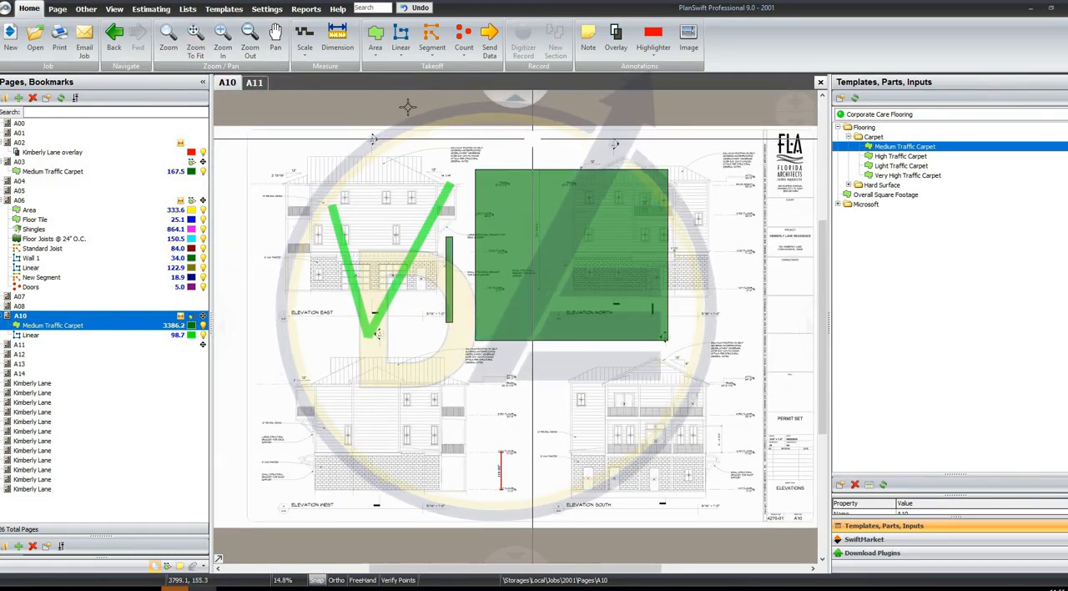
click(56, 12)
click(85, 11)
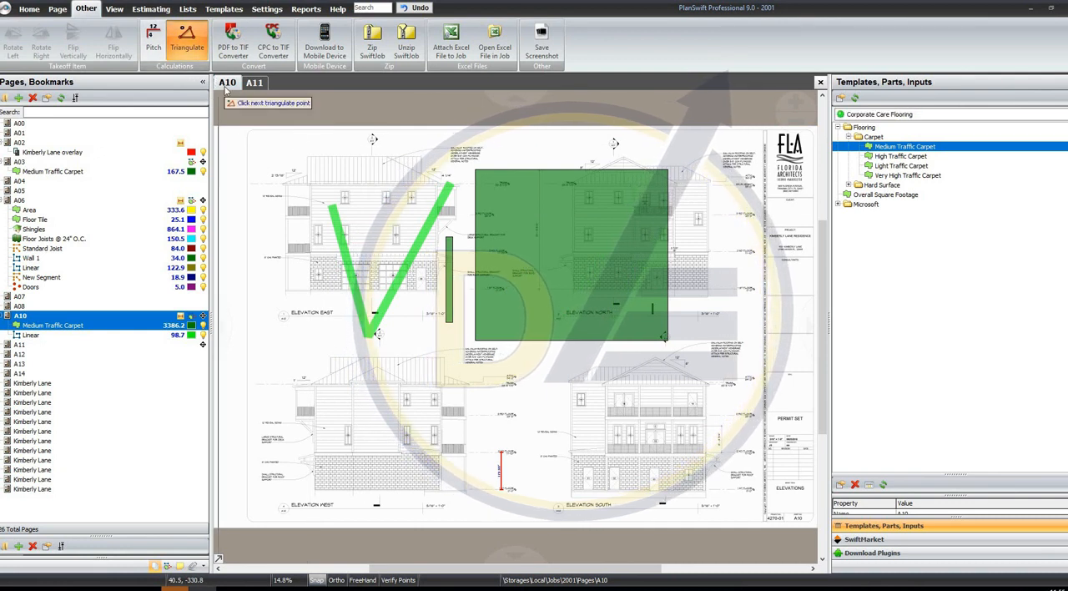
click(295, 143)
click(391, 176)
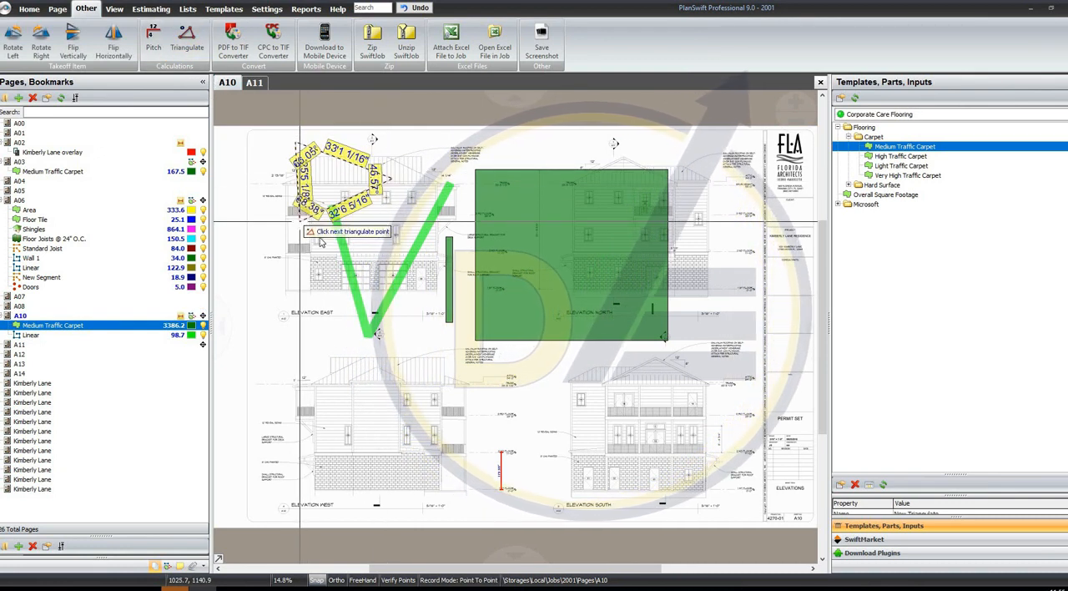
right_click(300, 221)
click(322, 247)
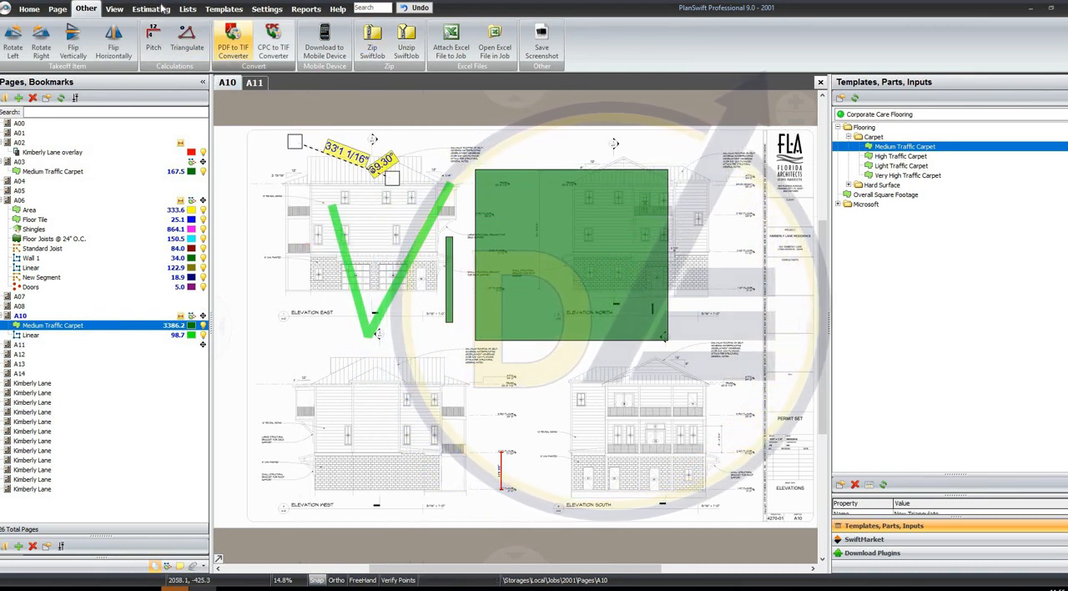
Check the Default estimating layout of the job's takeoff items and return to the plan on page A10
click(115, 8)
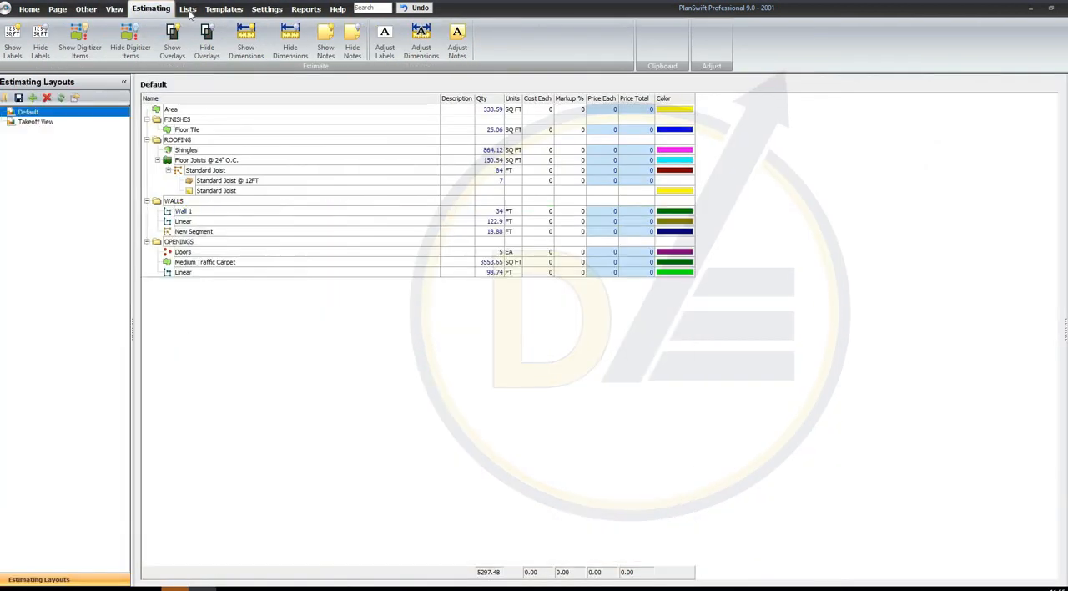
click(30, 10)
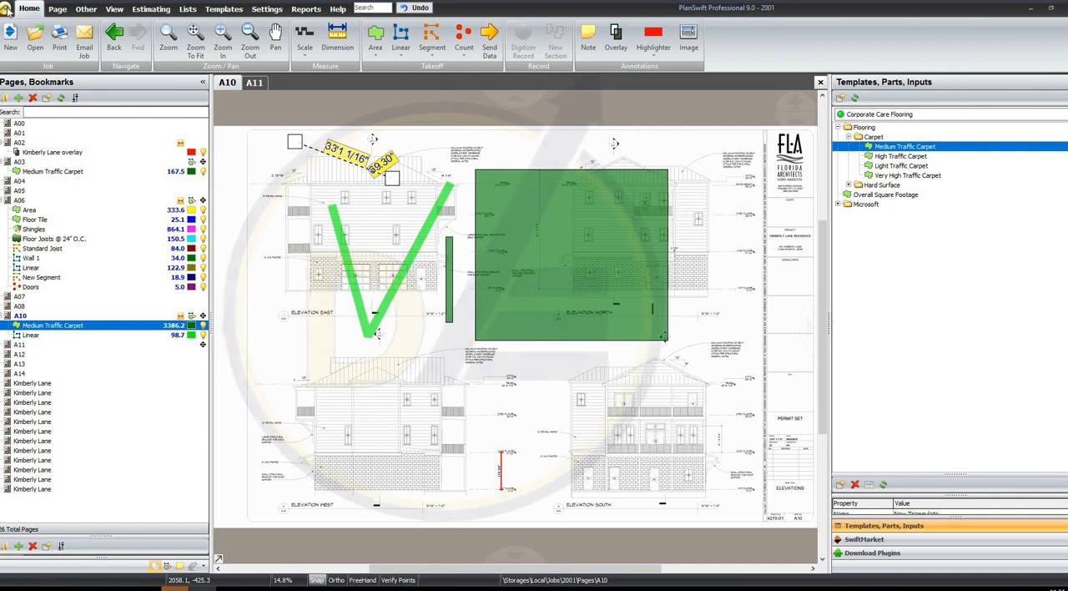
Open page A06 at its Standard Joist takeoff, then move the legend beside the title block and resize it to show full item names
click(112, 248)
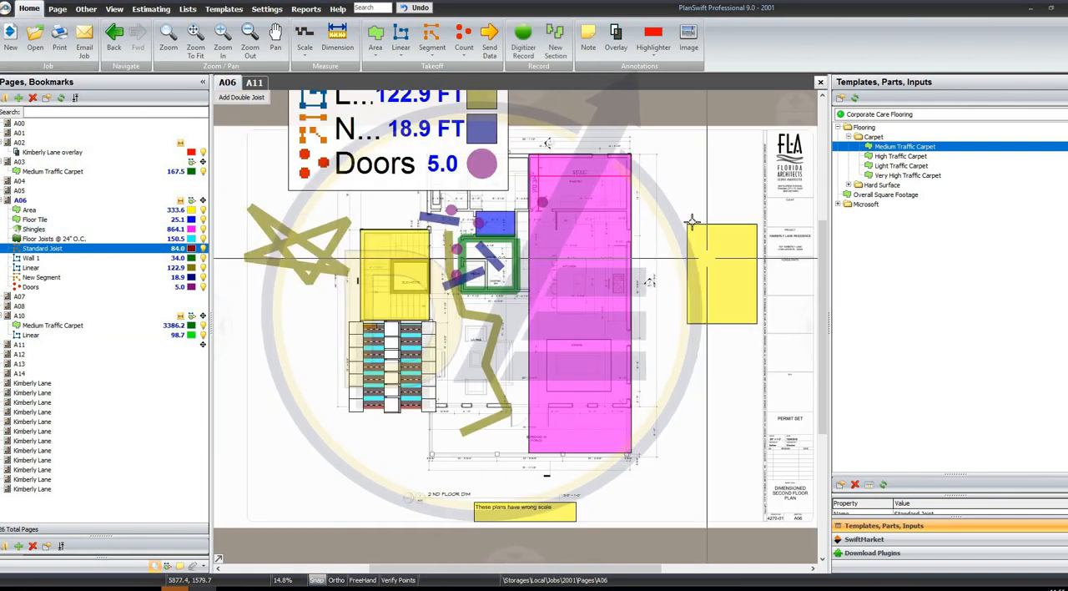
drag(411, 154, 360, 359)
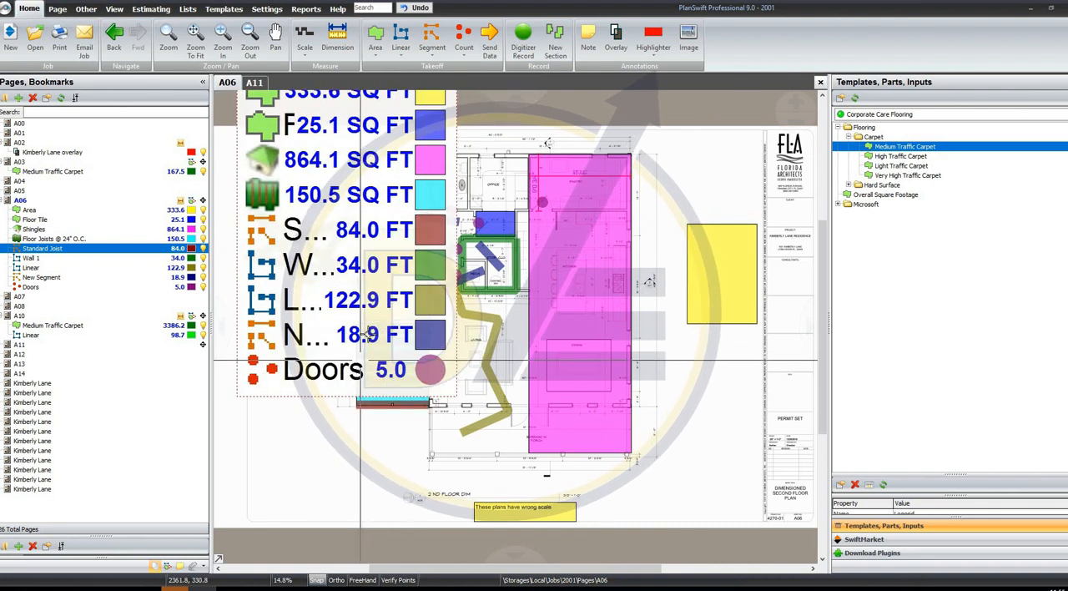
drag(599, 256, 559, 190)
drag(415, 143, 698, 461)
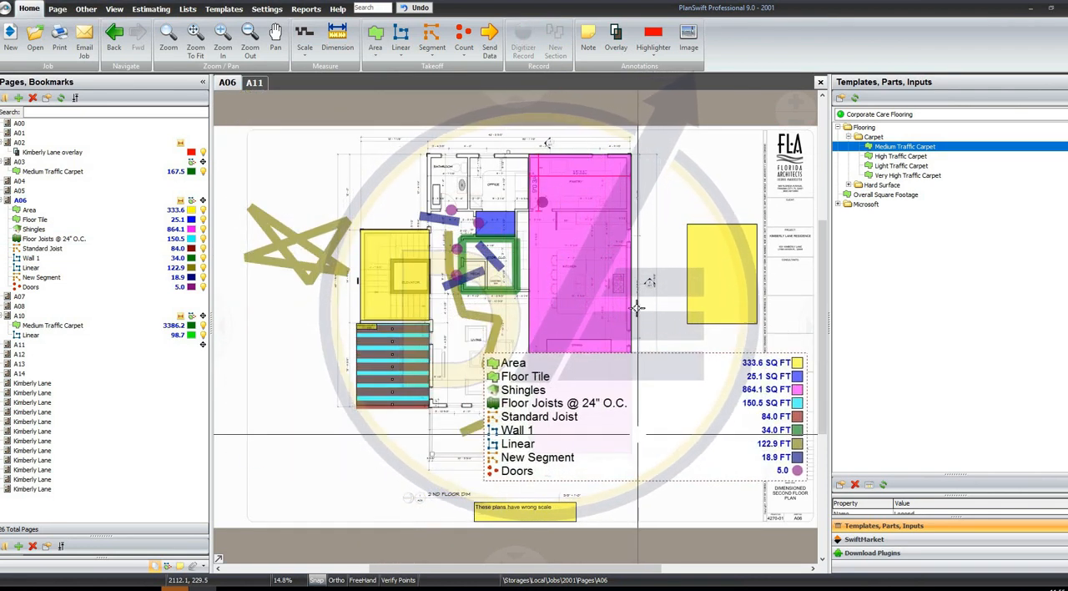
click(663, 194)
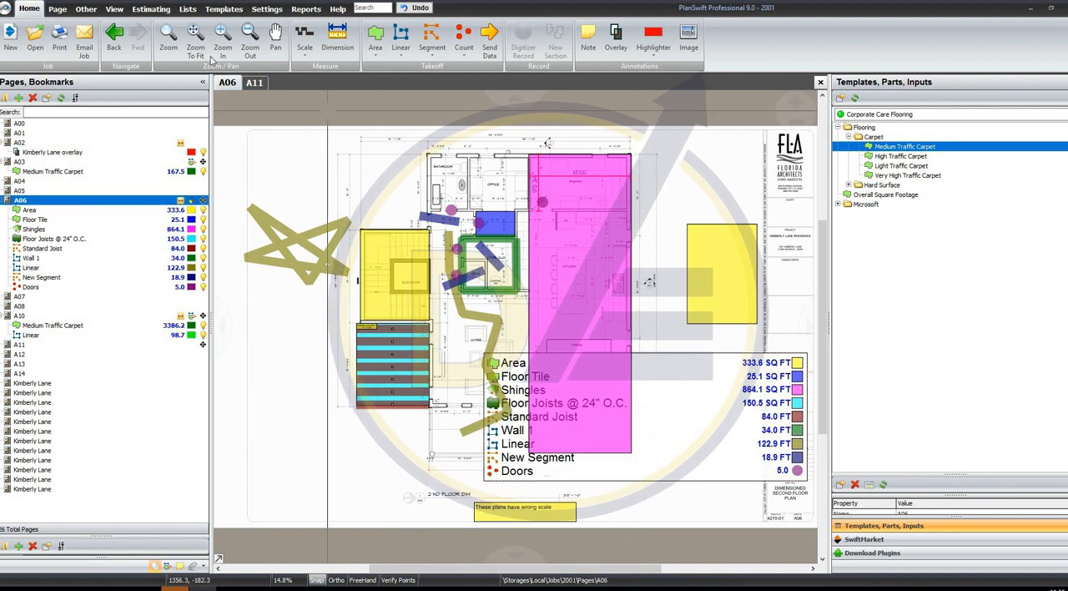
Close job 2001 and return to the Windows desktop
click(7, 10)
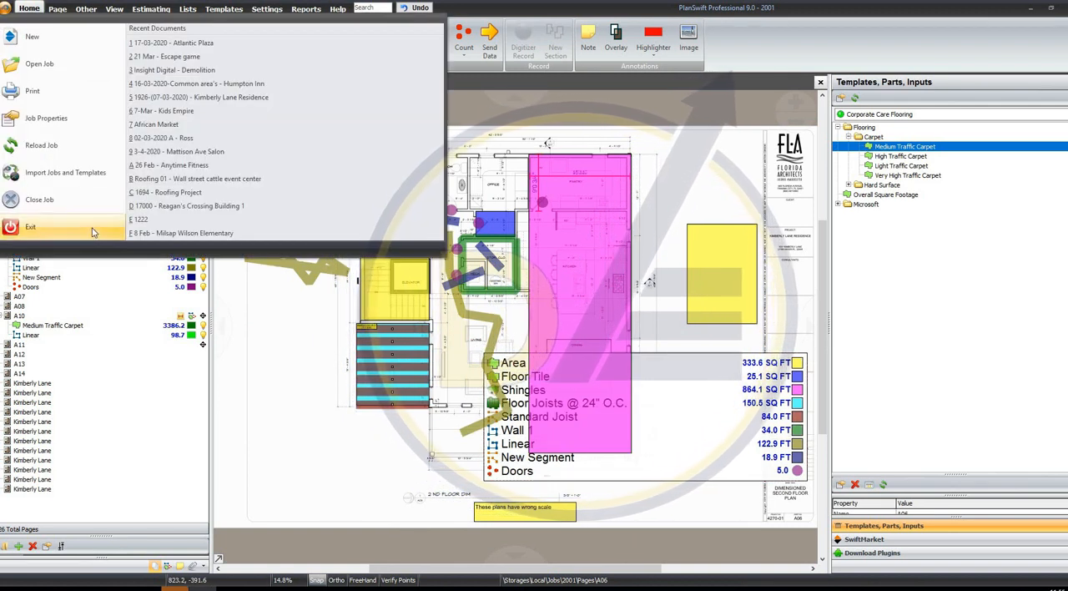
click(671, 200)
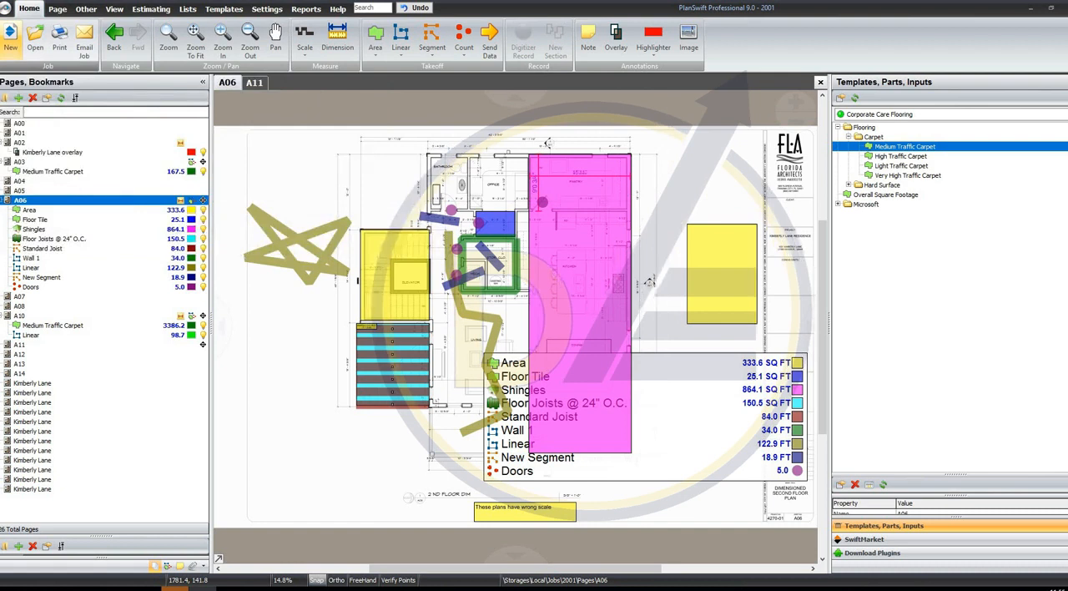
click(7, 10)
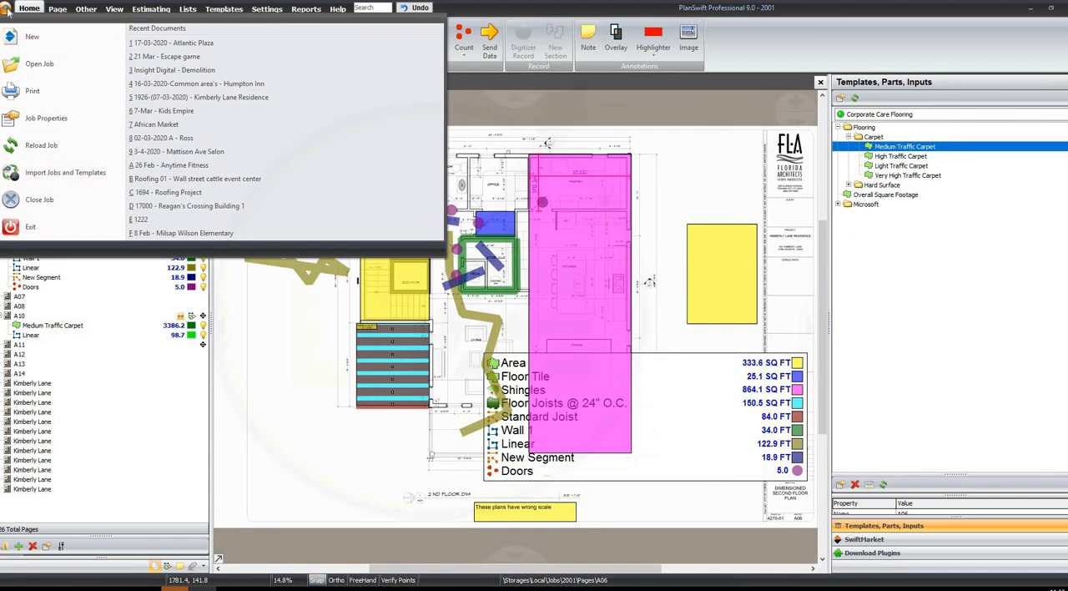
click(57, 201)
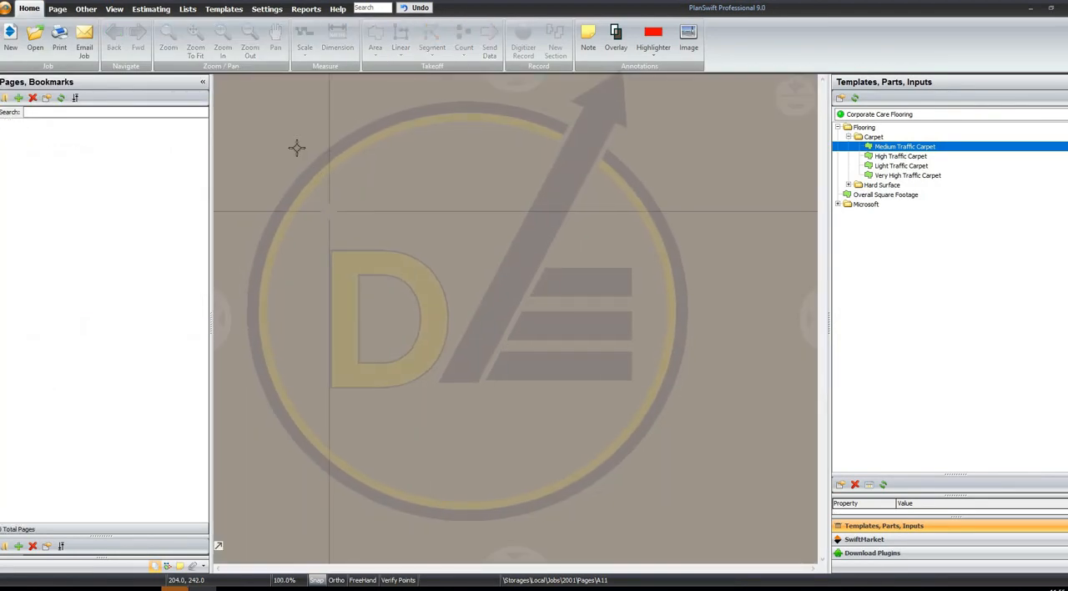
click(10, 13)
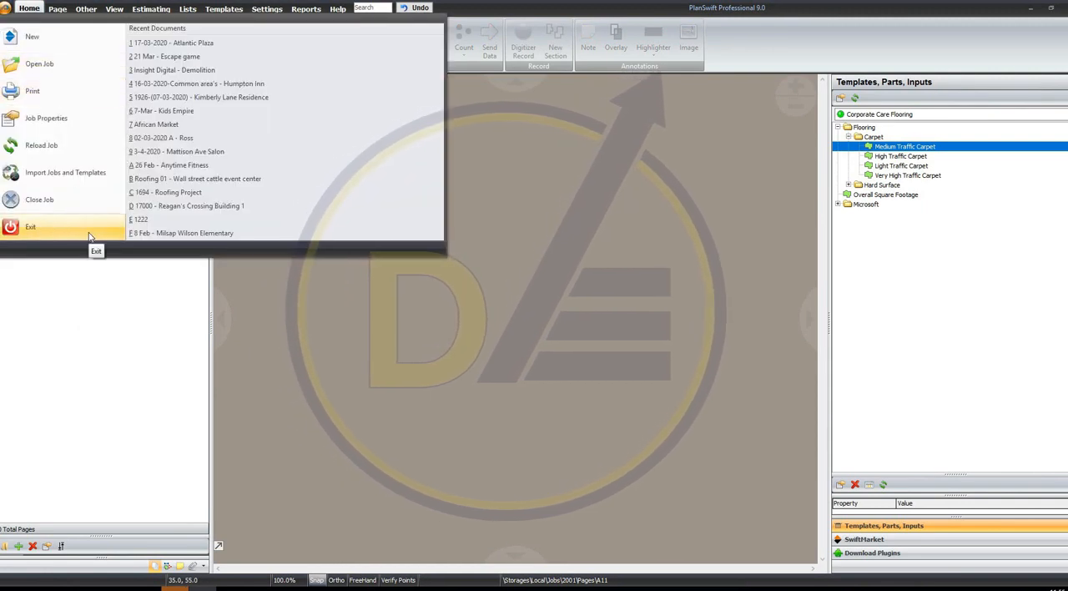
click(91, 298)
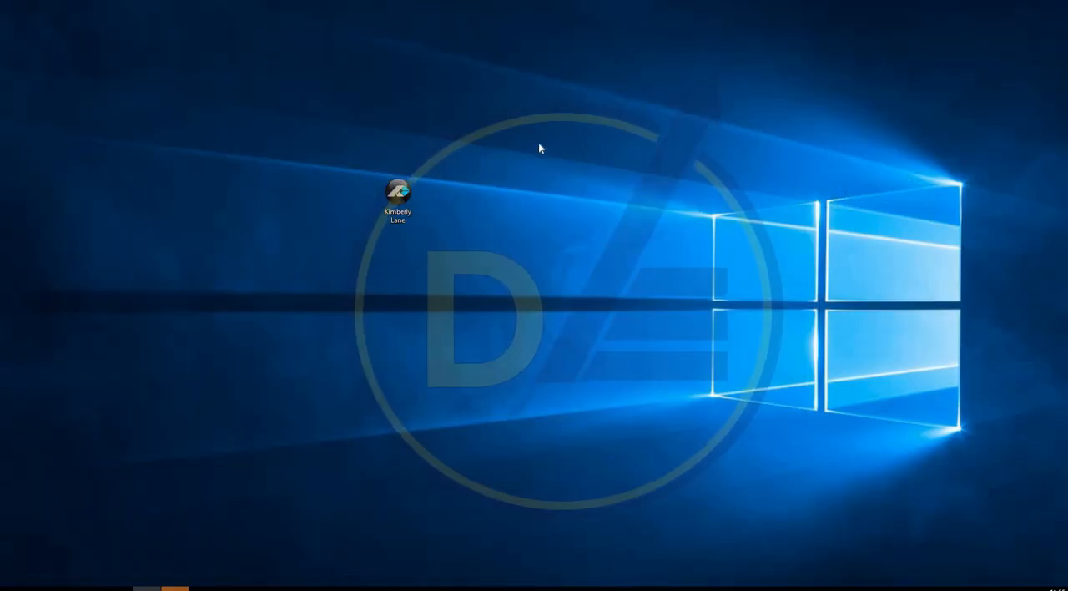
right_click(499, 122)
click(536, 156)
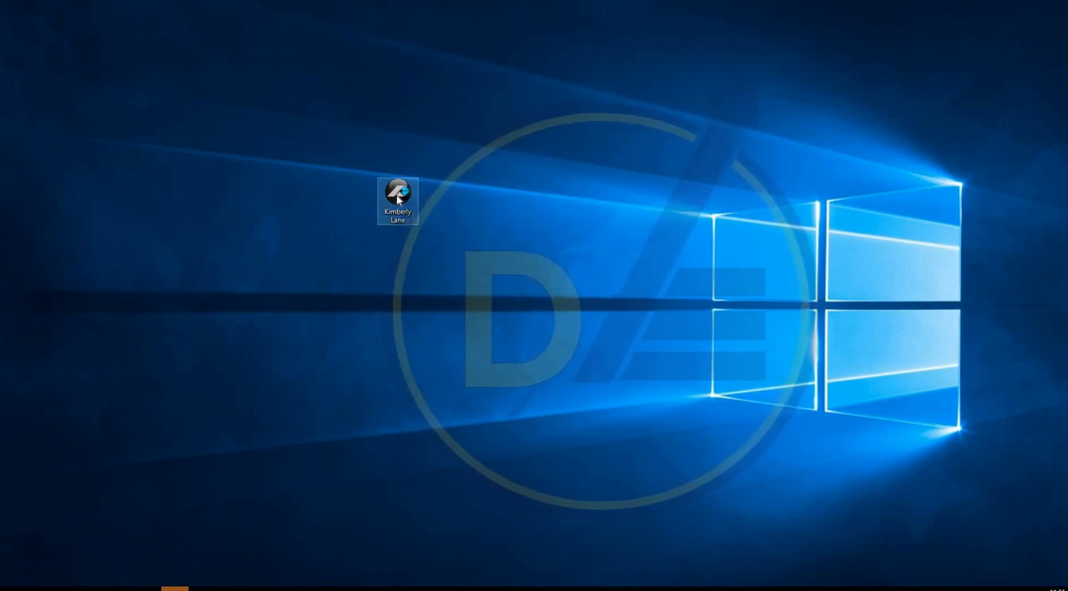
drag(524, 137, 346, 311)
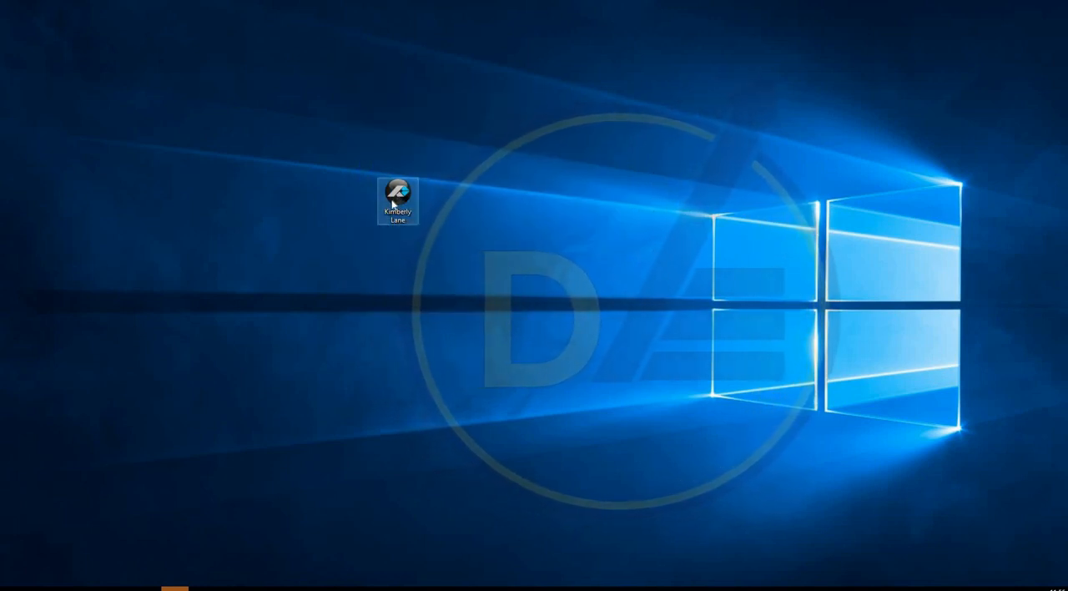
click(537, 343)
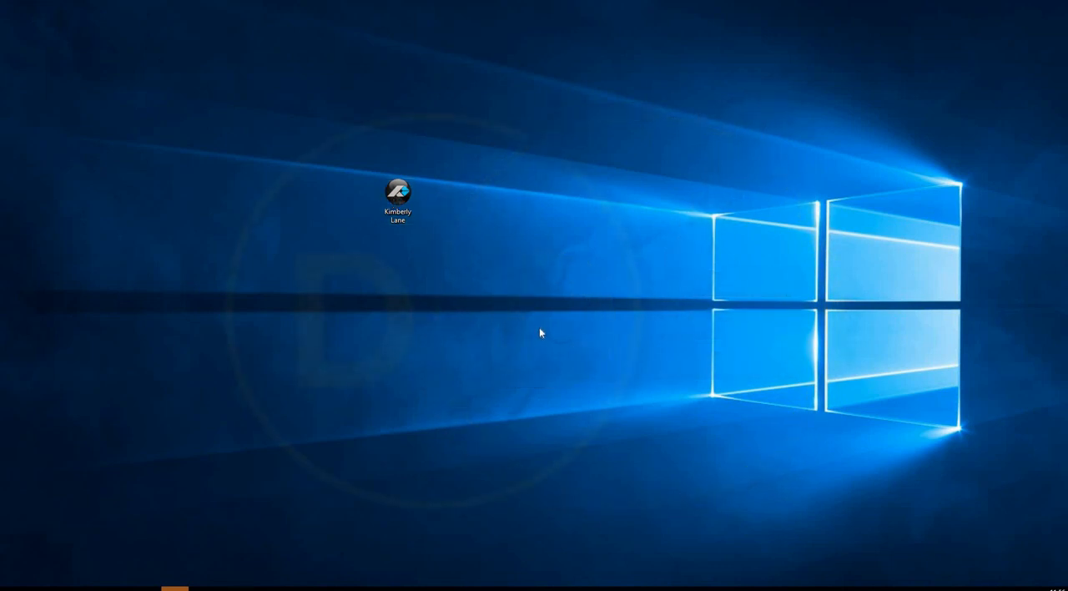
right_click(524, 235)
click(544, 264)
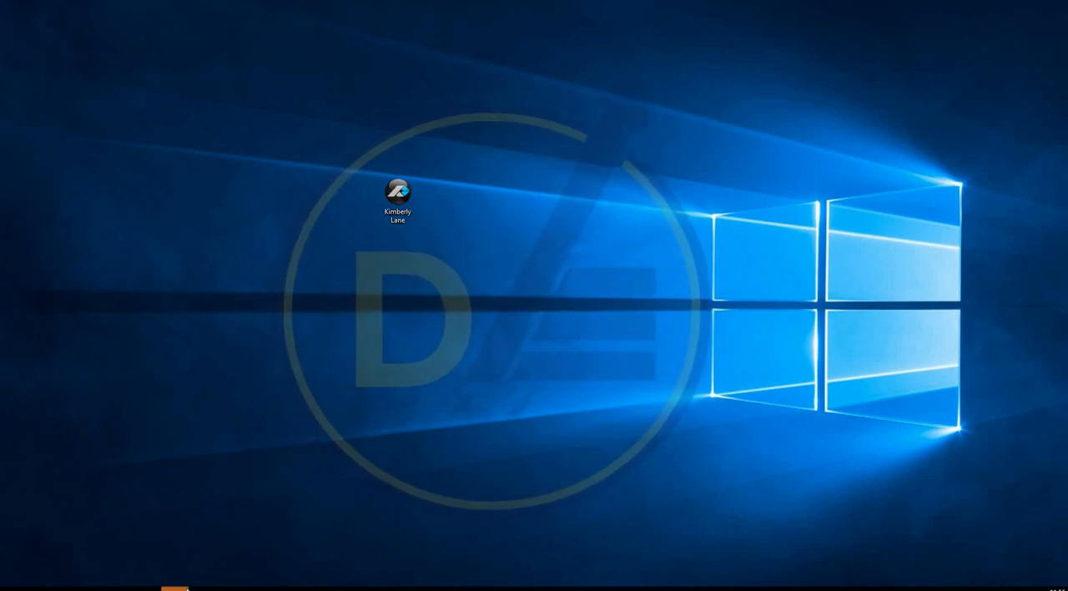
click(175, 589)
click(185, 588)
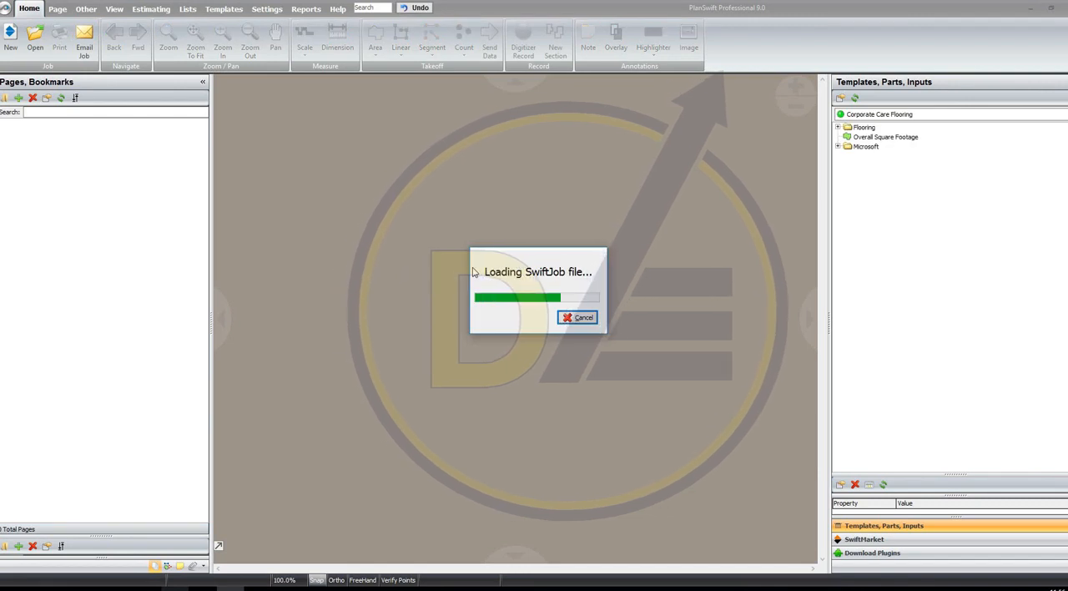
Try to import the Kimberly Lane job file to Local storage as 2001, declining to overwrite the existing job
double_click(454, 298)
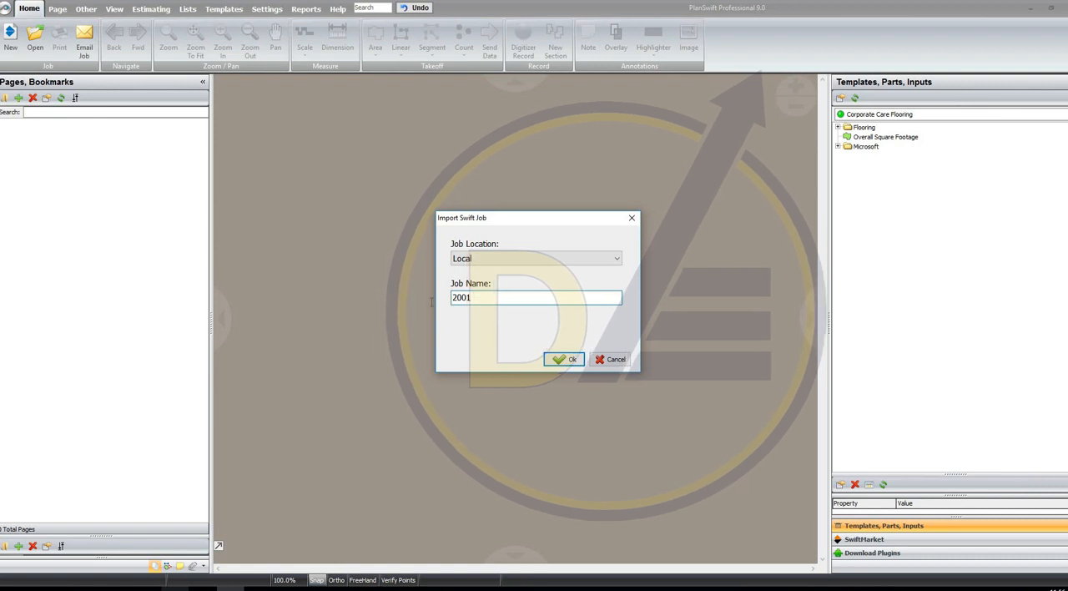
click(495, 297)
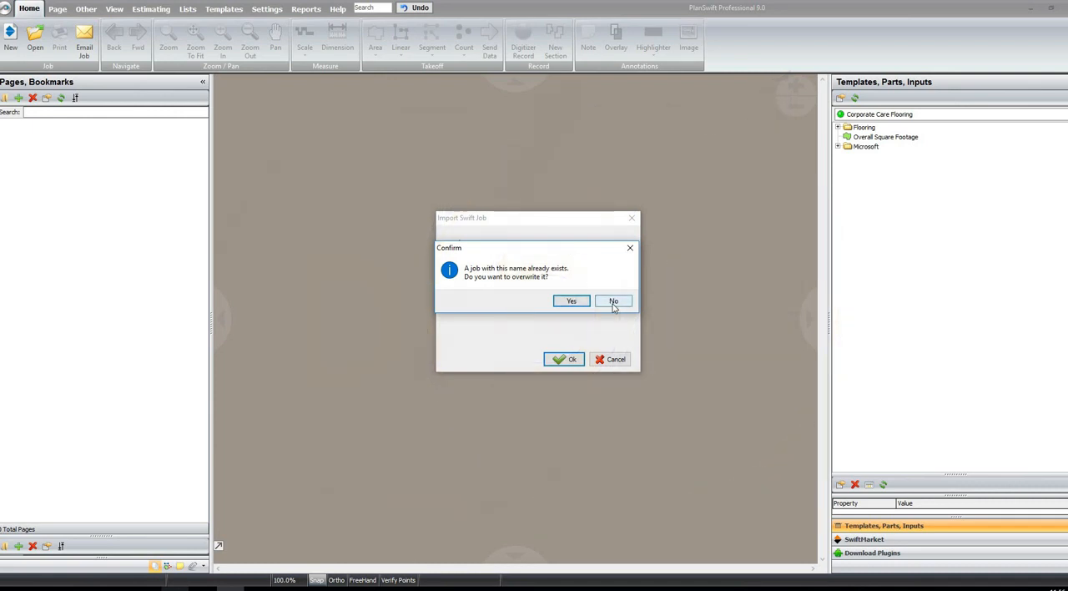
drag(572, 250, 484, 161)
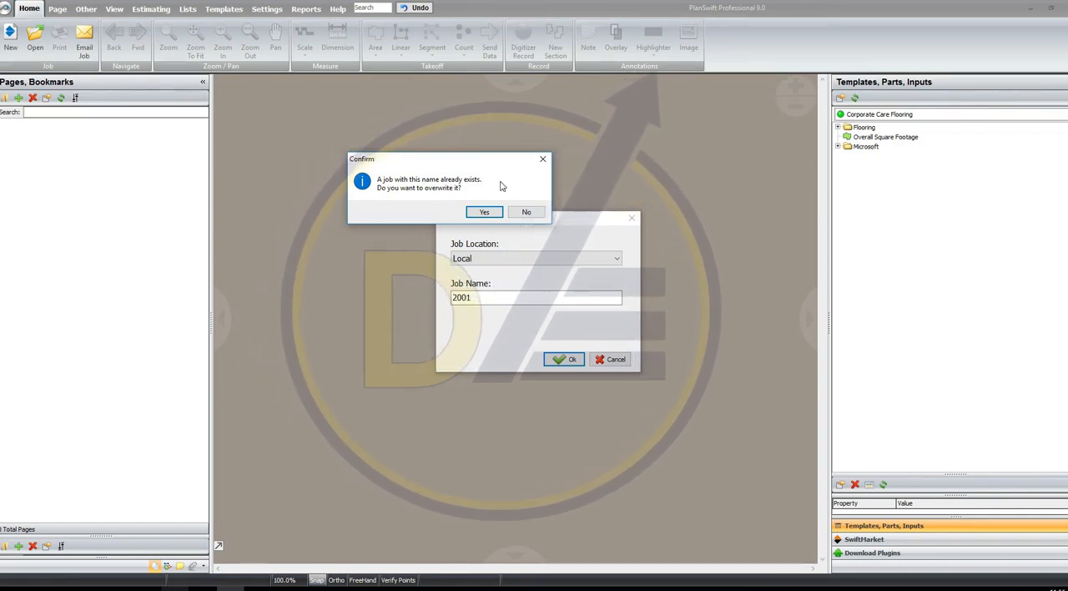
click(526, 212)
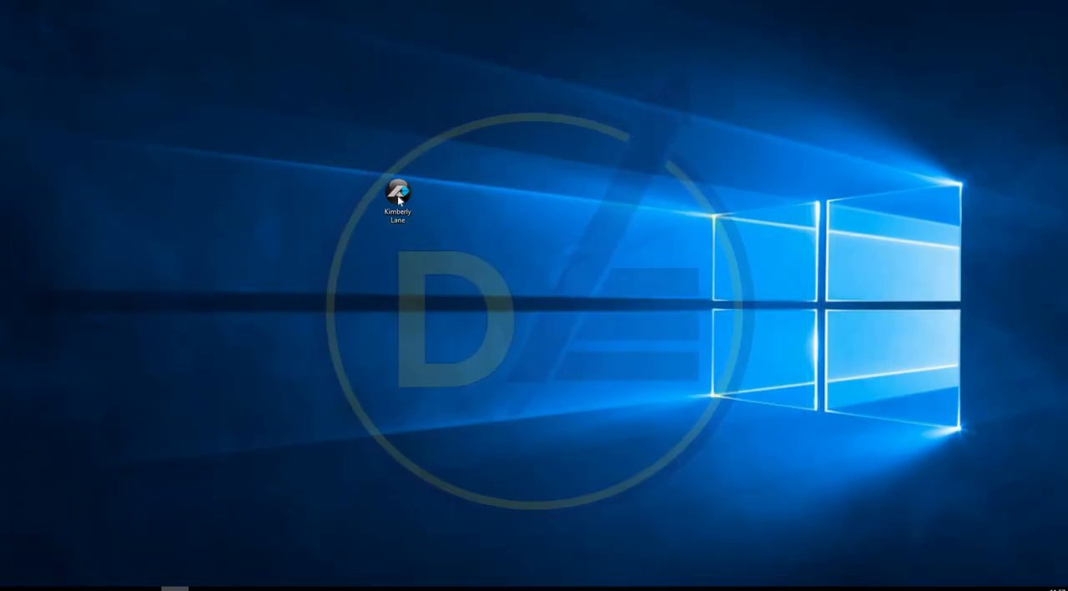
click(397, 195)
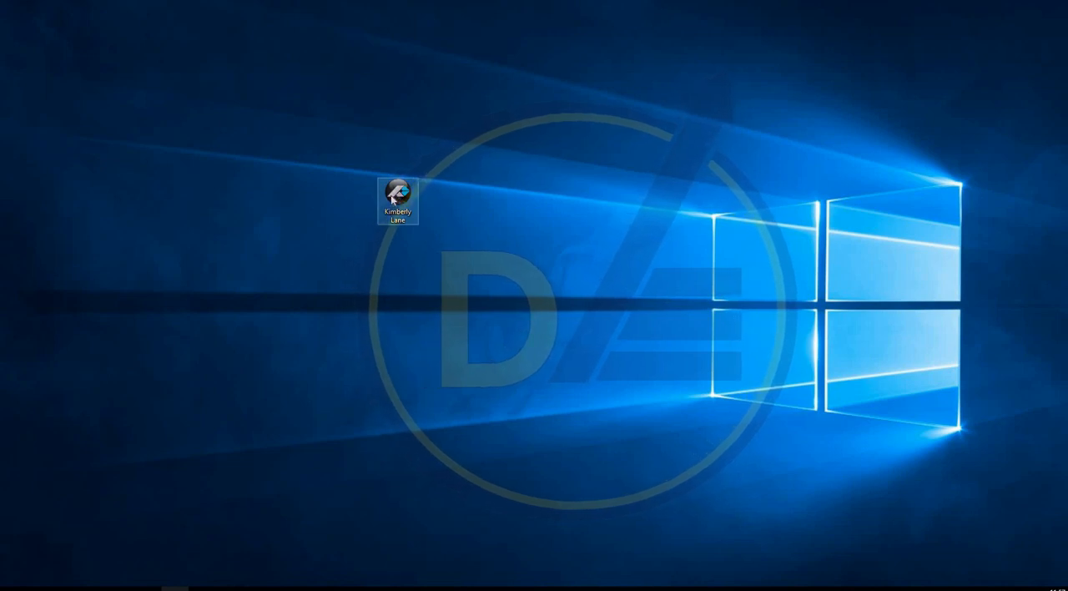
click(647, 302)
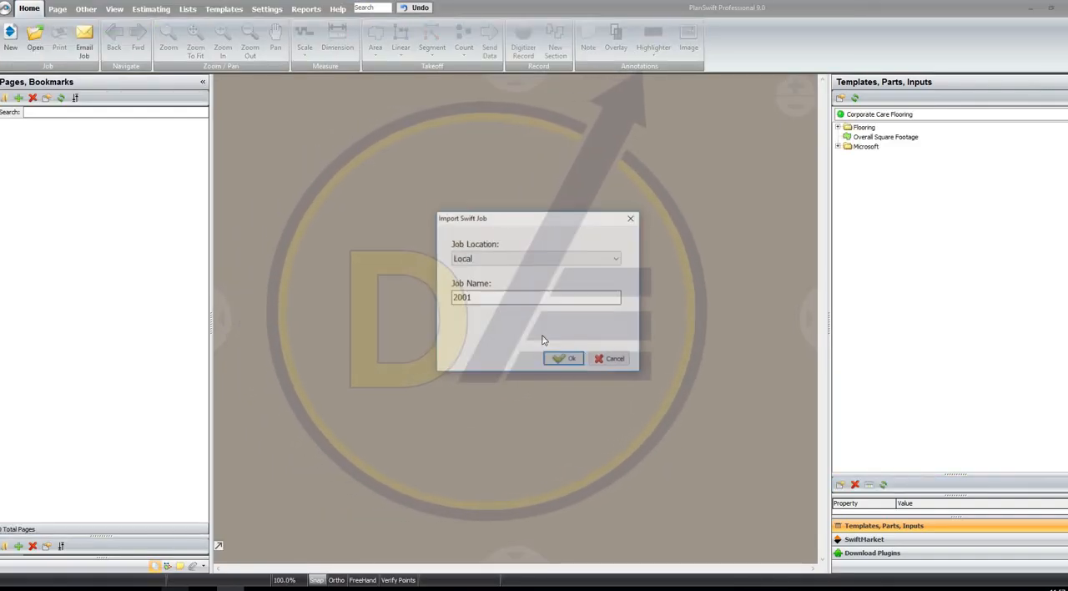
click(503, 297)
text(O)
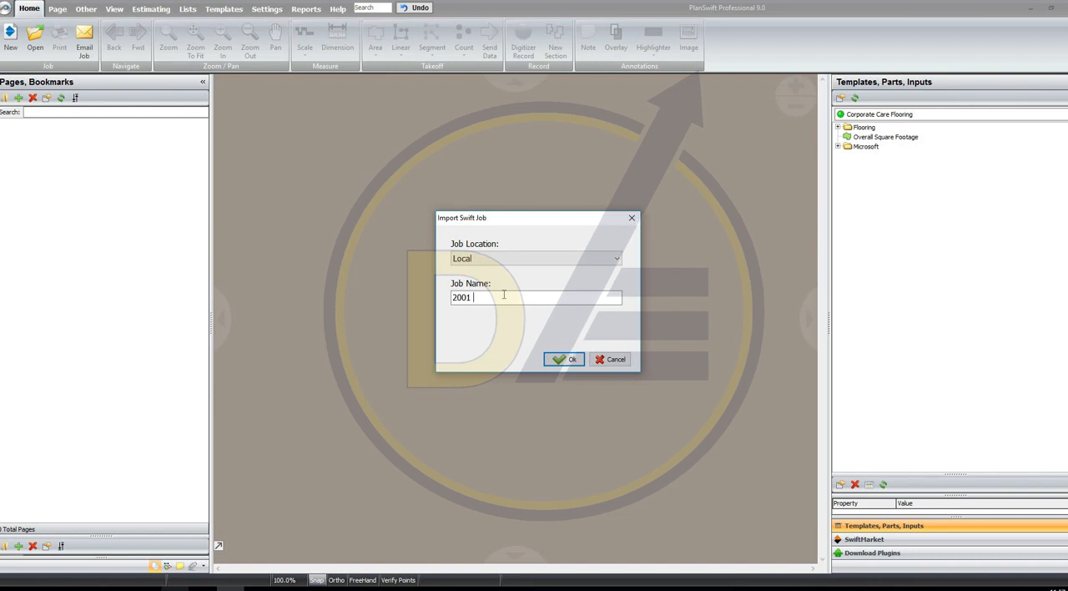
text(ld file)
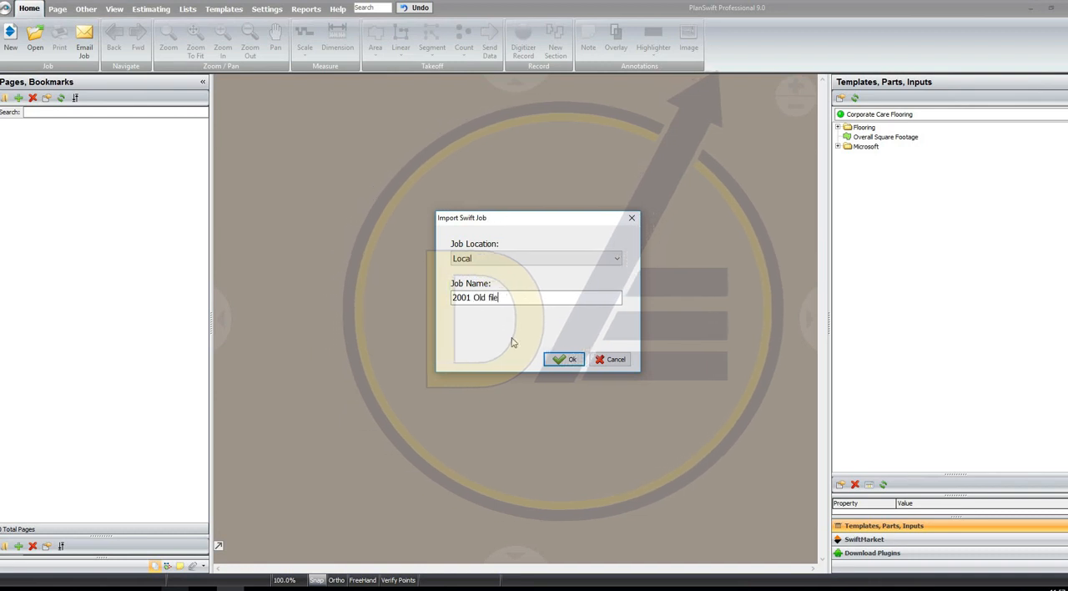
click(573, 358)
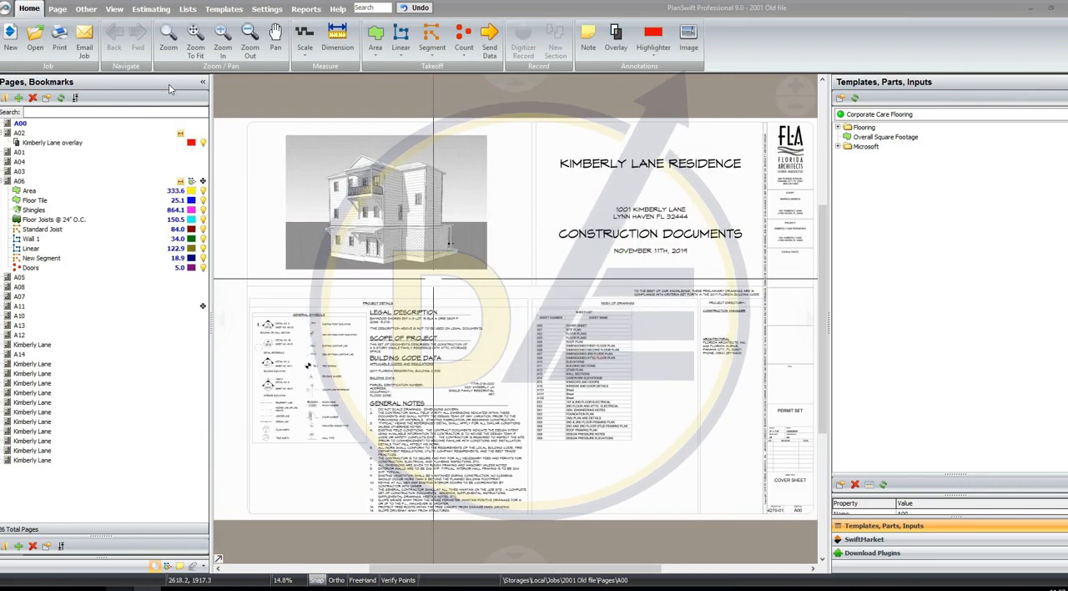
View the Floor Joists @ 24" O.C. takeoff on page A06 of the imported job and close the job
click(84, 220)
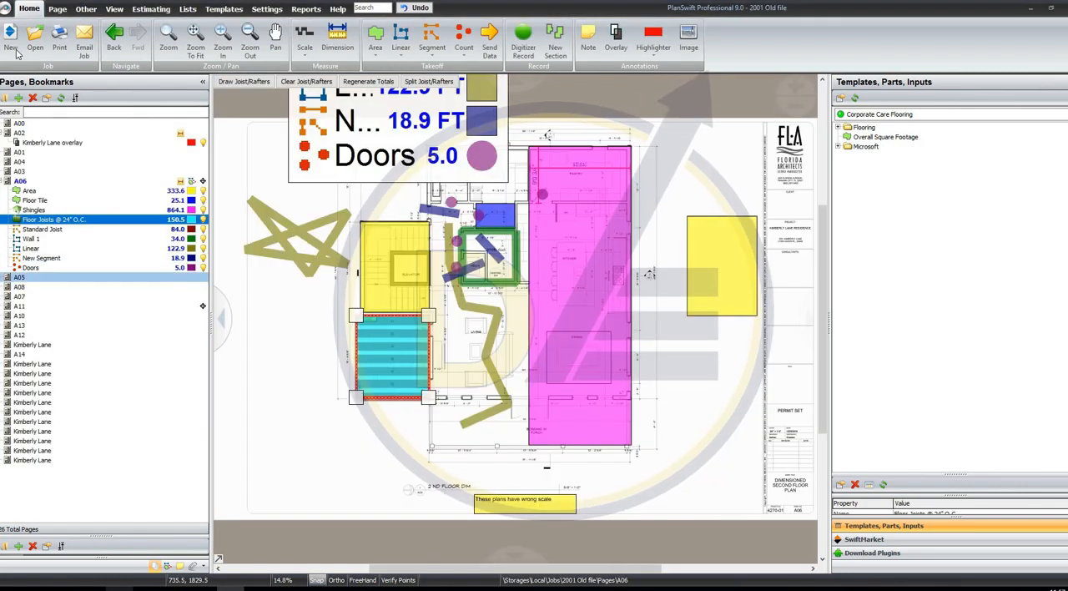
click(29, 8)
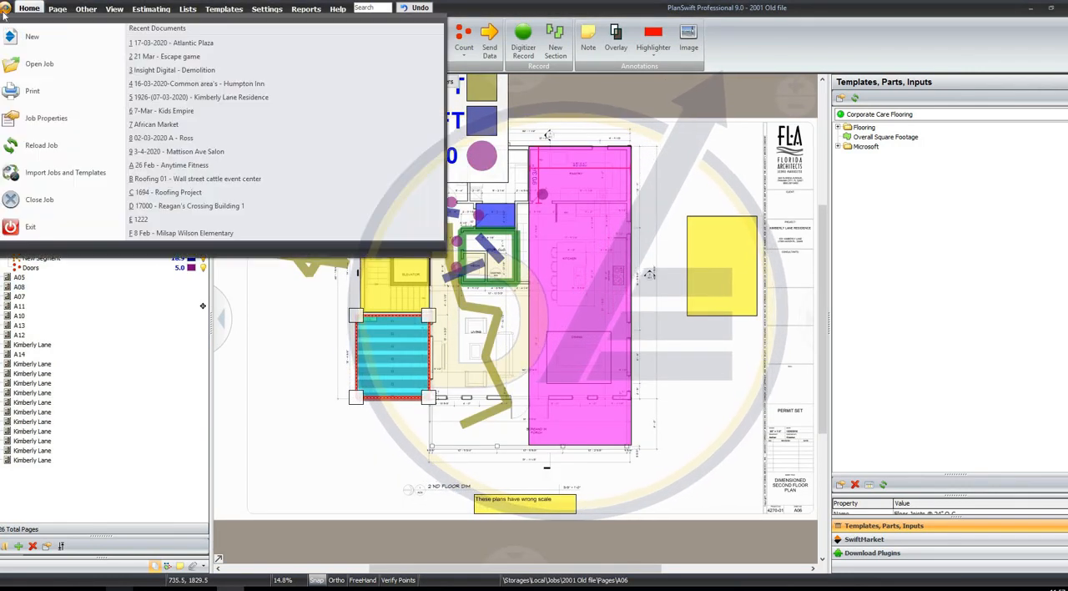
click(83, 200)
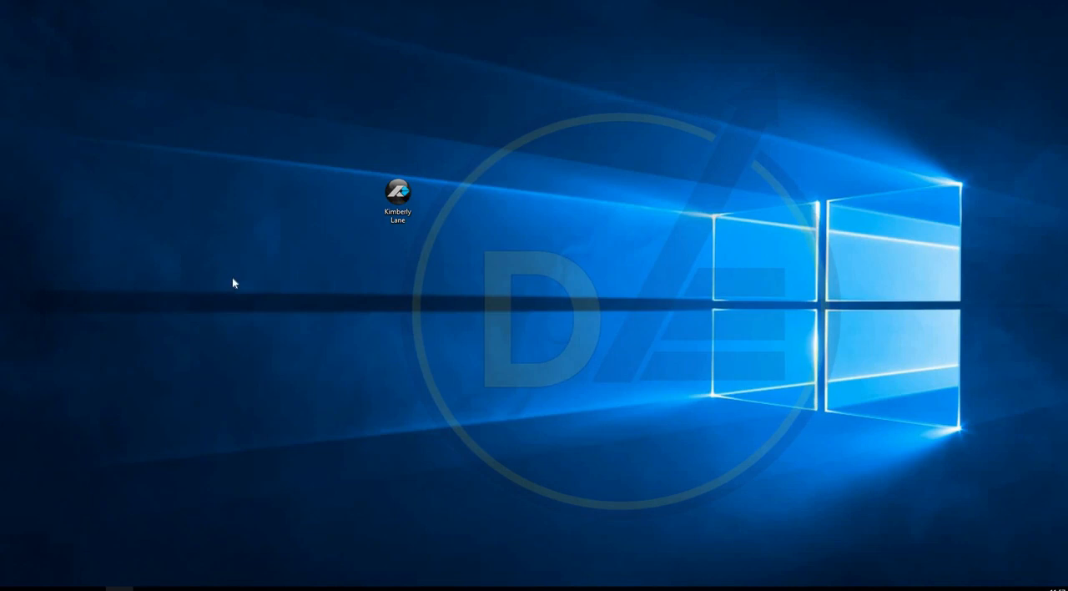
right_click(202, 236)
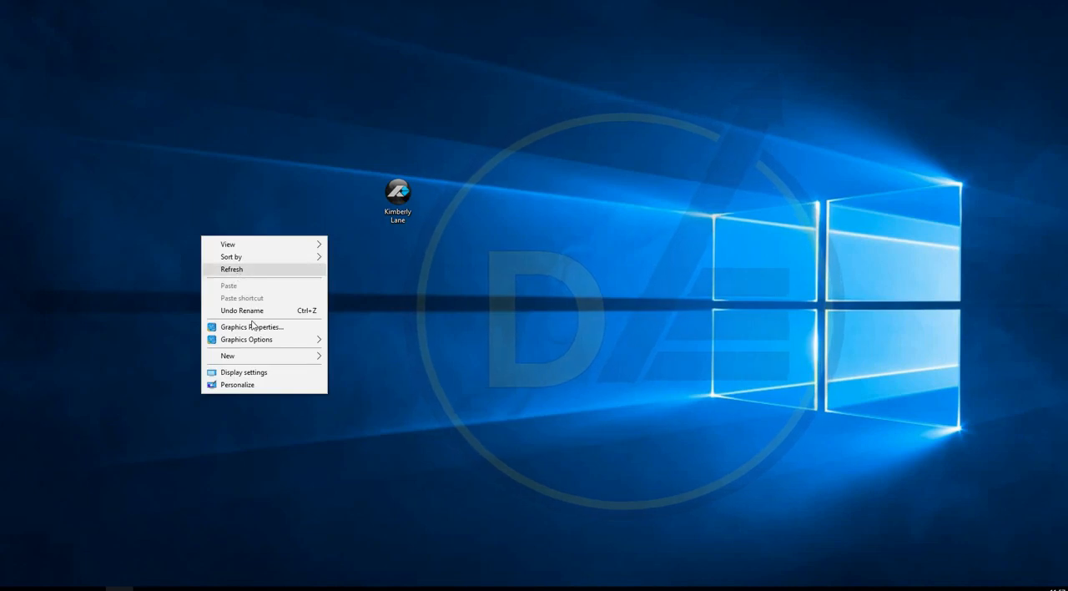
click(230, 273)
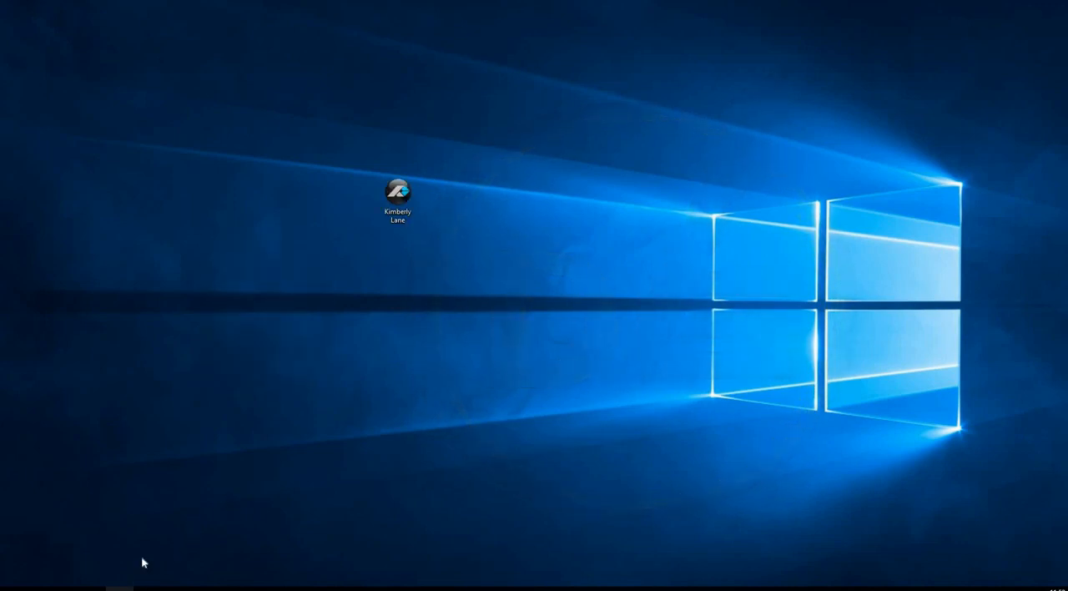